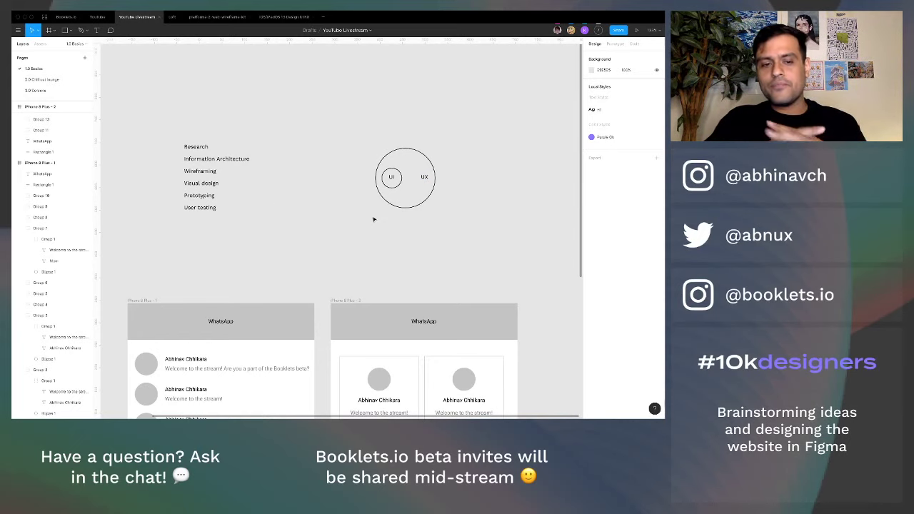
- Review the topic lists and the two WhatsApp wireframe frames on the Basics page
scroll(373, 219, "down", 5)
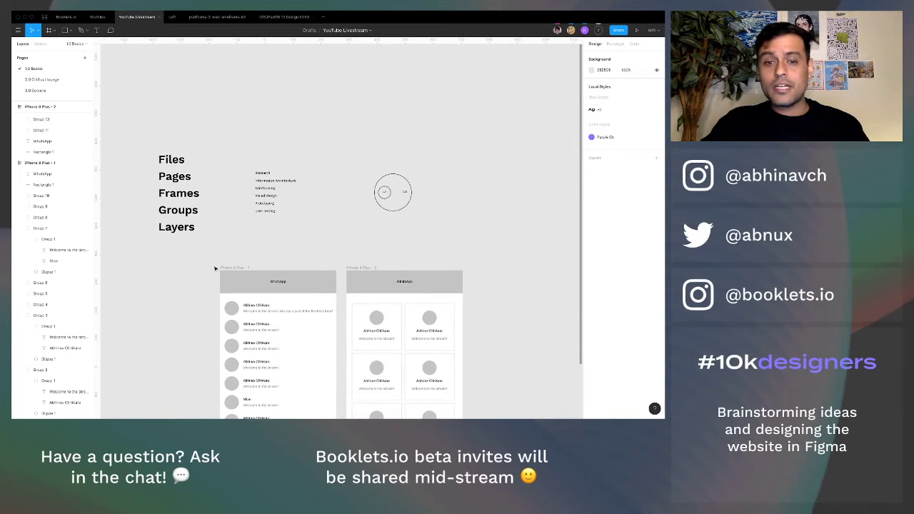
scroll(194, 322, "down", 3)
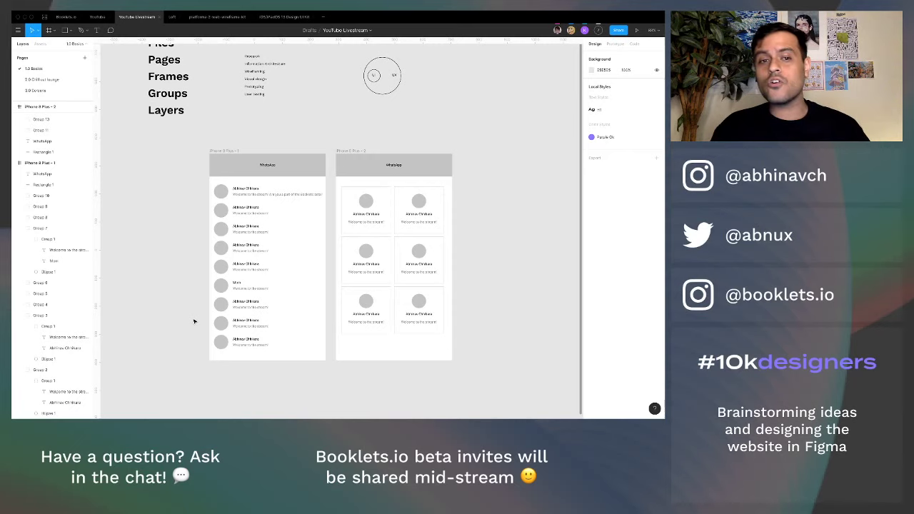
scroll(194, 322, "up", 2)
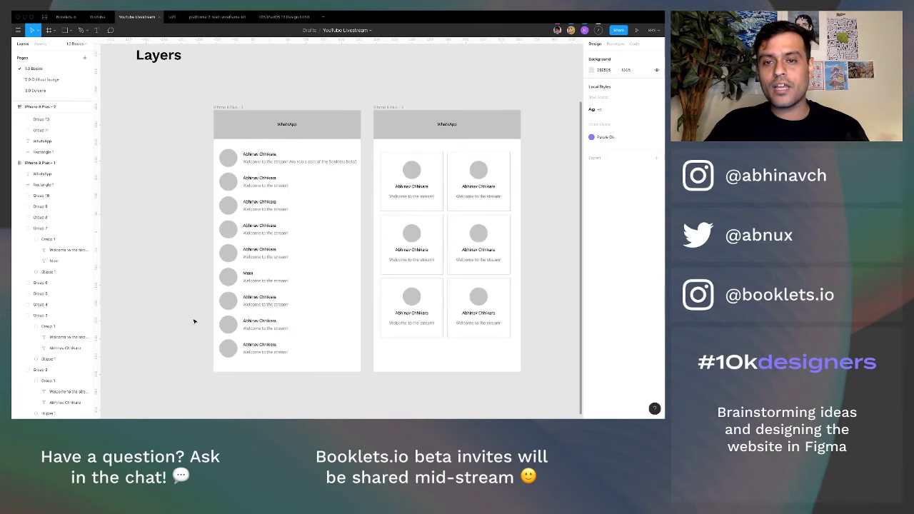
scroll(187, 329, "up", 1)
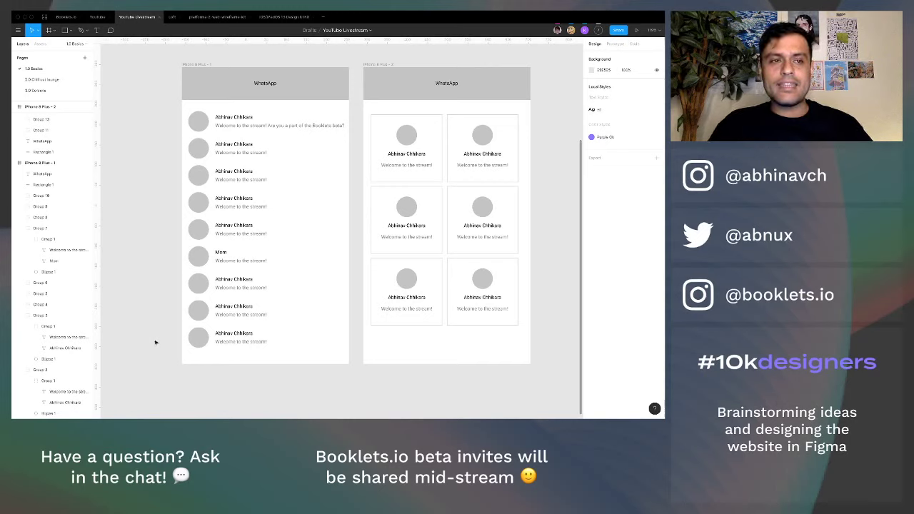
- Open the Screens page and examine the #10kdesigners desktop mockups and the description text variants above them
left_click(45, 90)
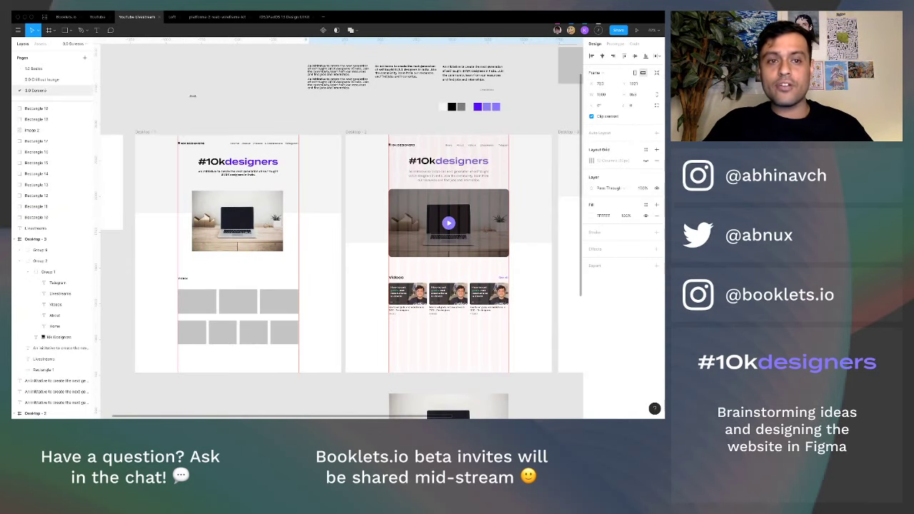
scroll(194, 98, "left", 2)
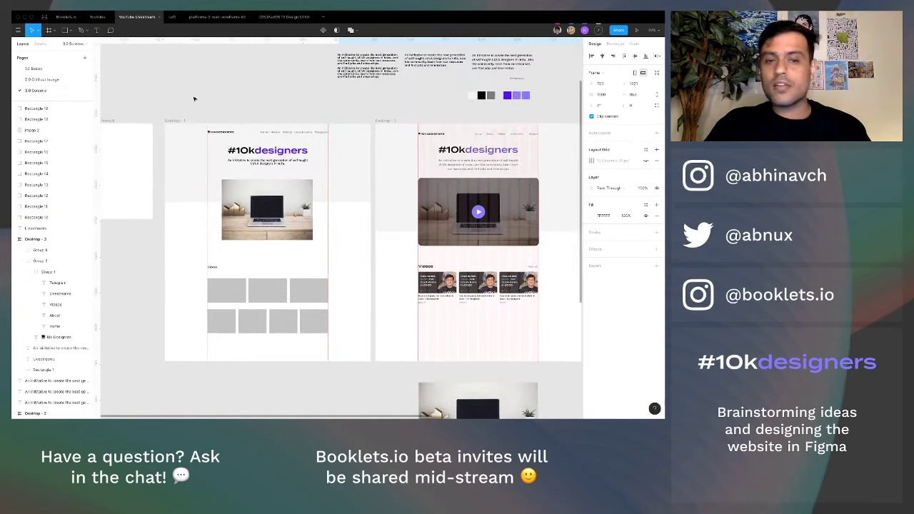
scroll(194, 99, "right", 1)
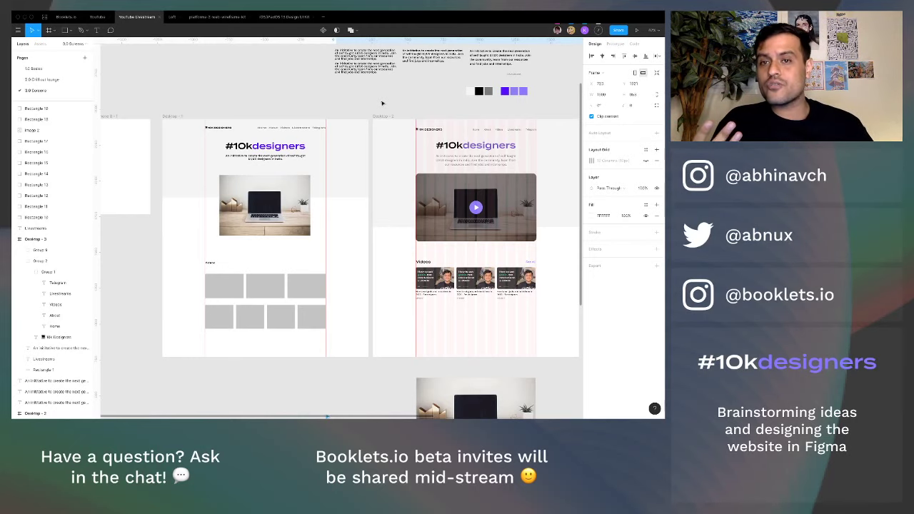
scroll(382, 104, "right", 2)
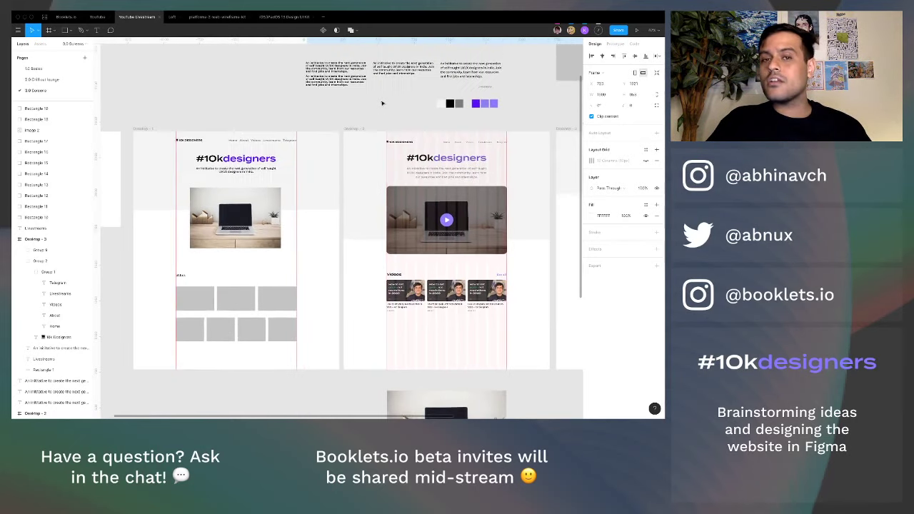
left_click(407, 75)
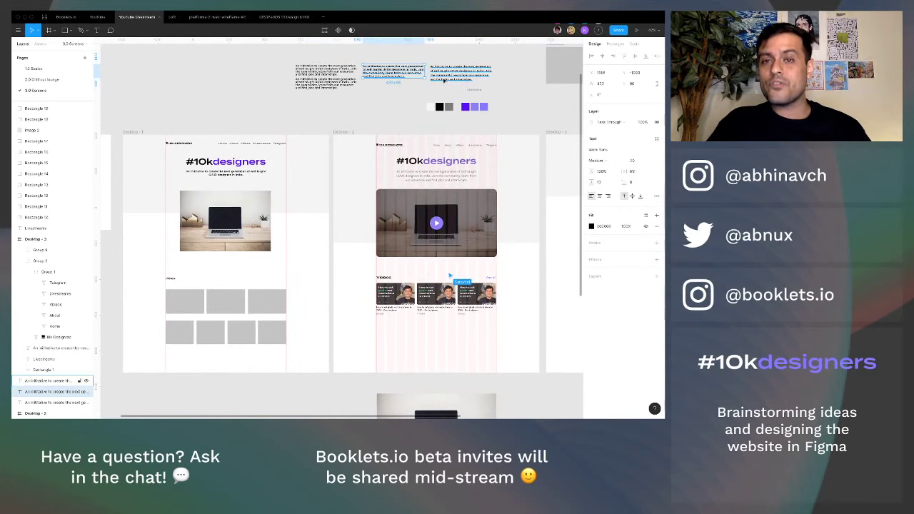
left_click(391, 106)
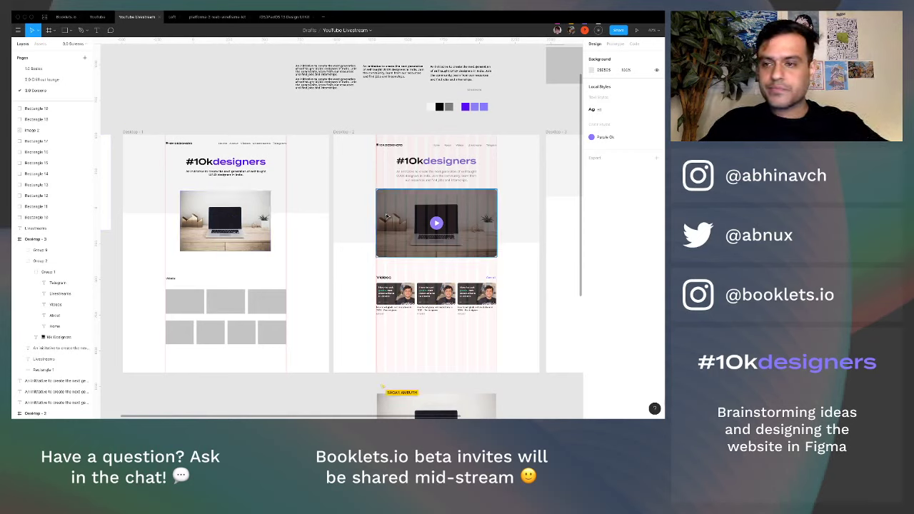
scroll(386, 216, "down", 1)
scroll(387, 215, "right", 1)
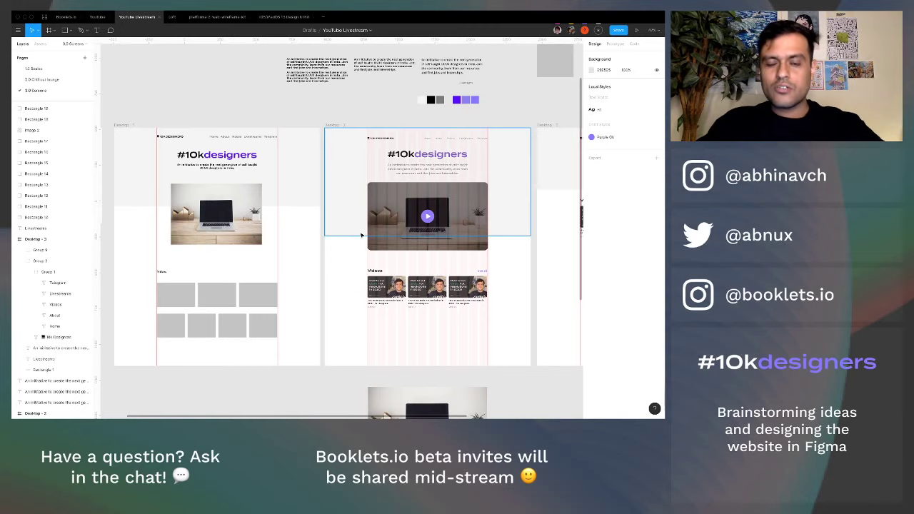
- Copy the design file's share link and post it in the YouTube Studio live chat
left_click(621, 33)
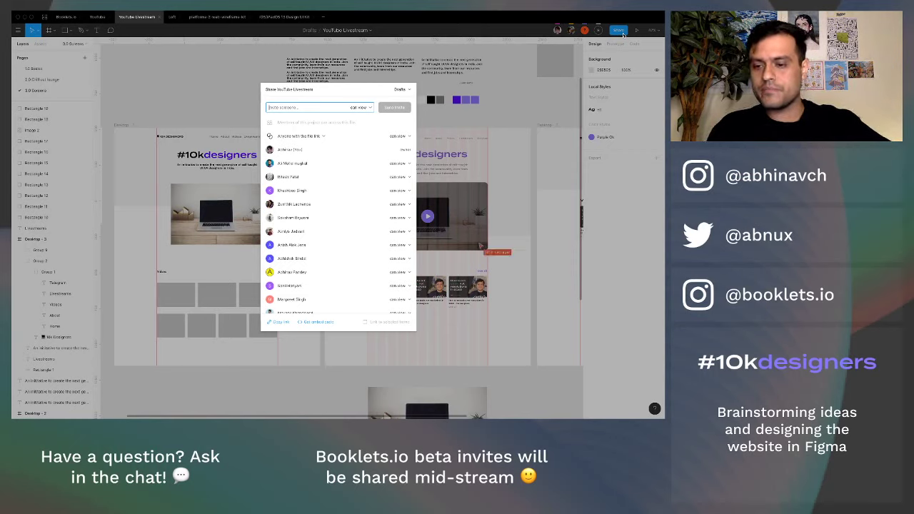
left_click(278, 322)
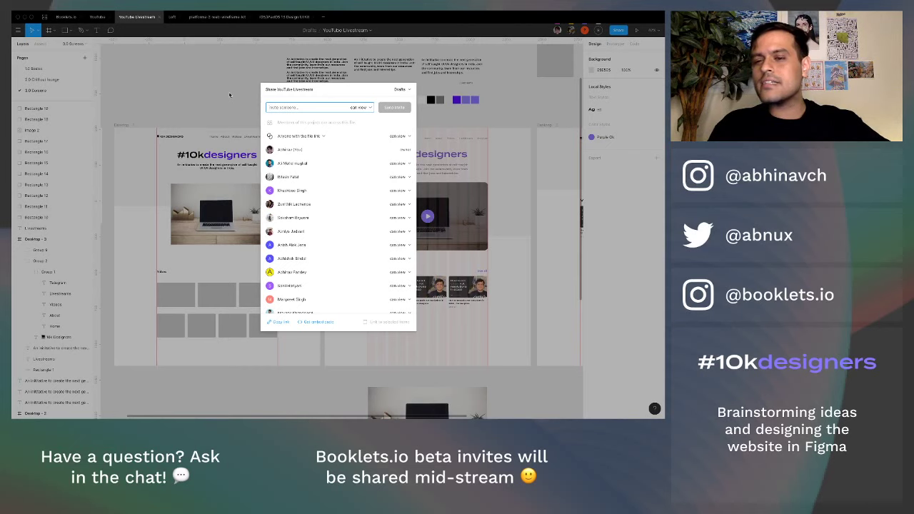
left_click(230, 95)
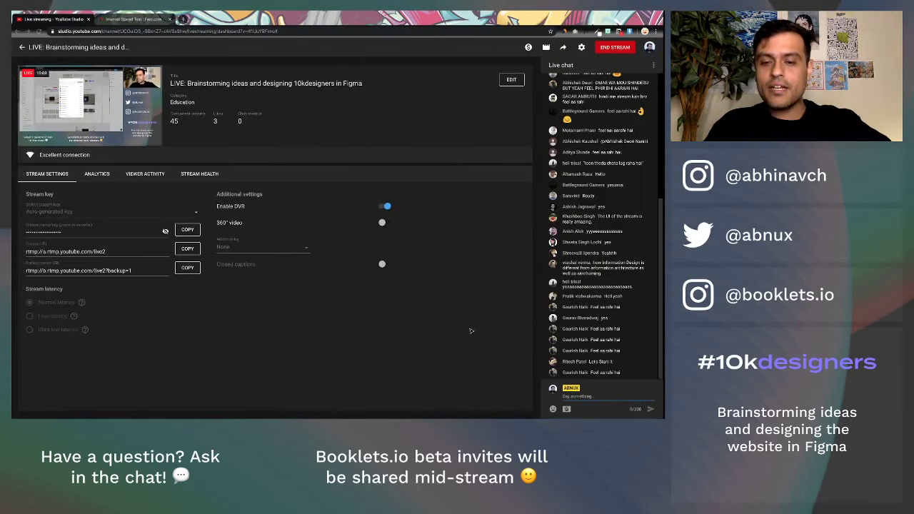
key("super+v")
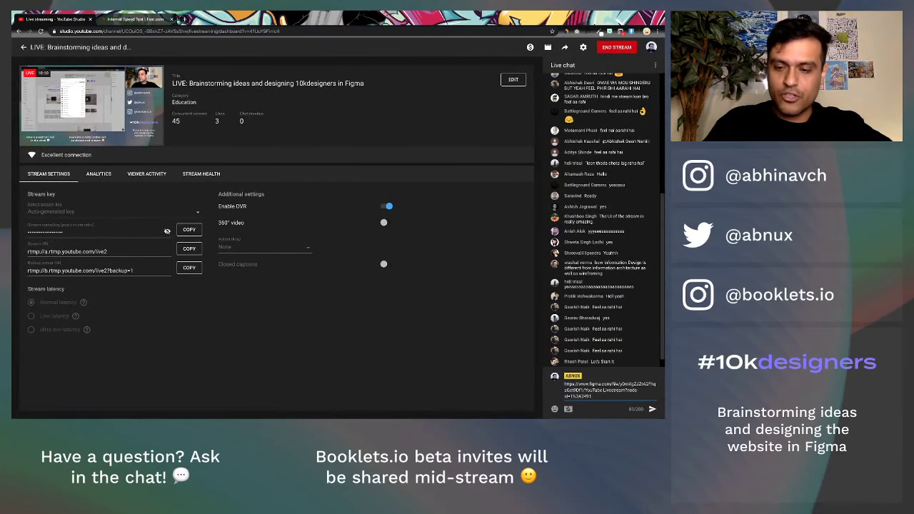
key("Return")
- Switch back to Figma and open the Chill out lounge page with the Cursor Lounge 2 frame, leaving nothing selected
key("ctrl+Right")
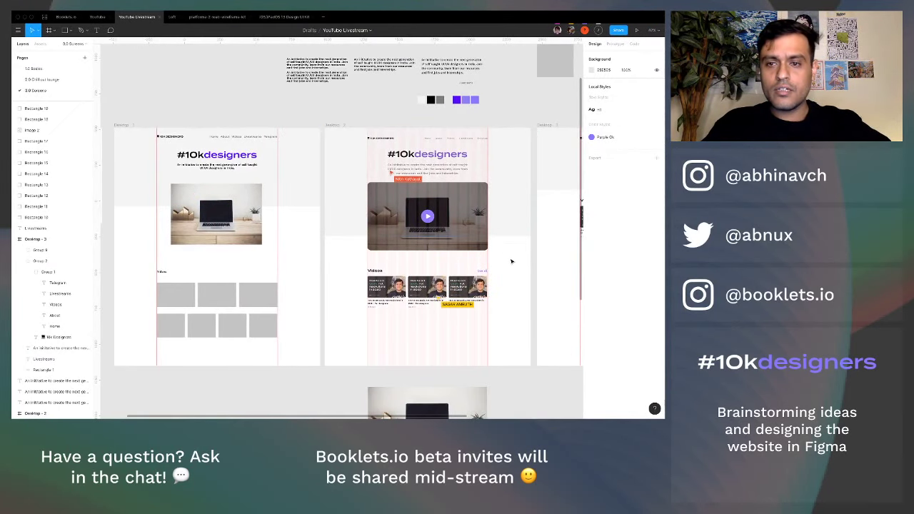
scroll(511, 262, "down", 5)
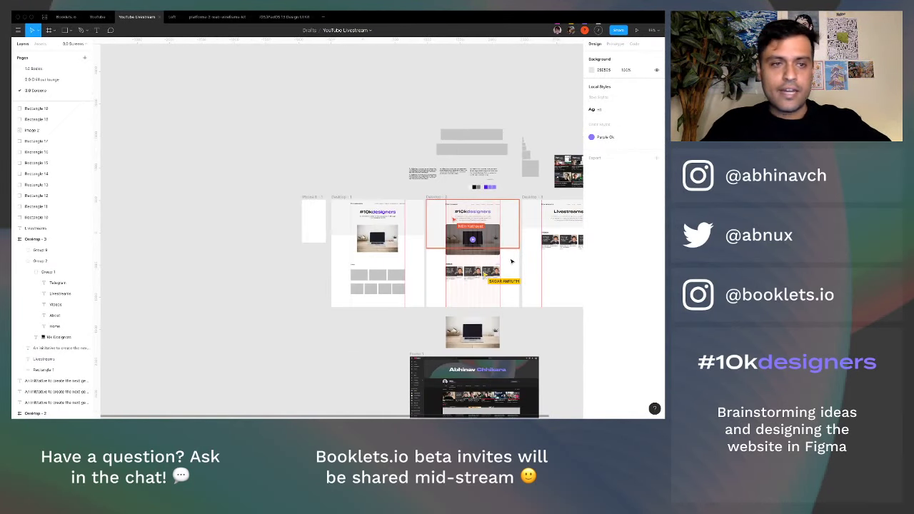
left_click(69, 81)
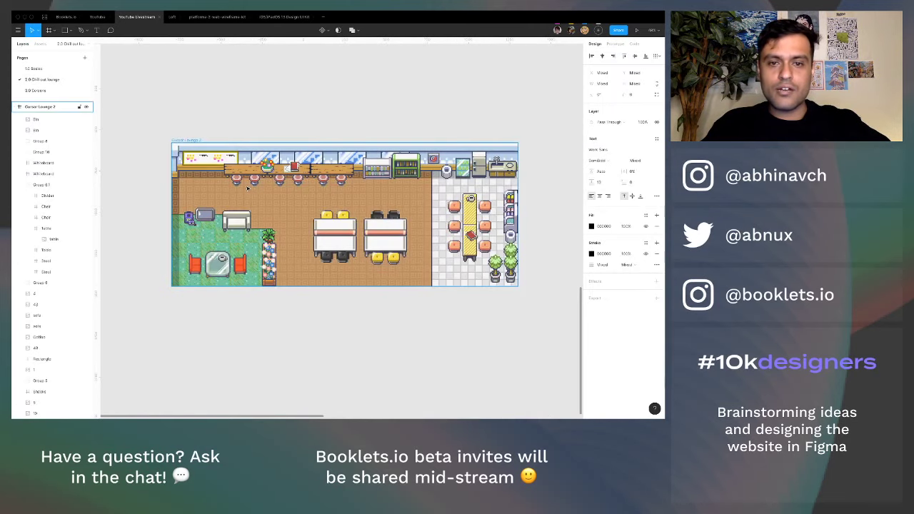
left_click(363, 198)
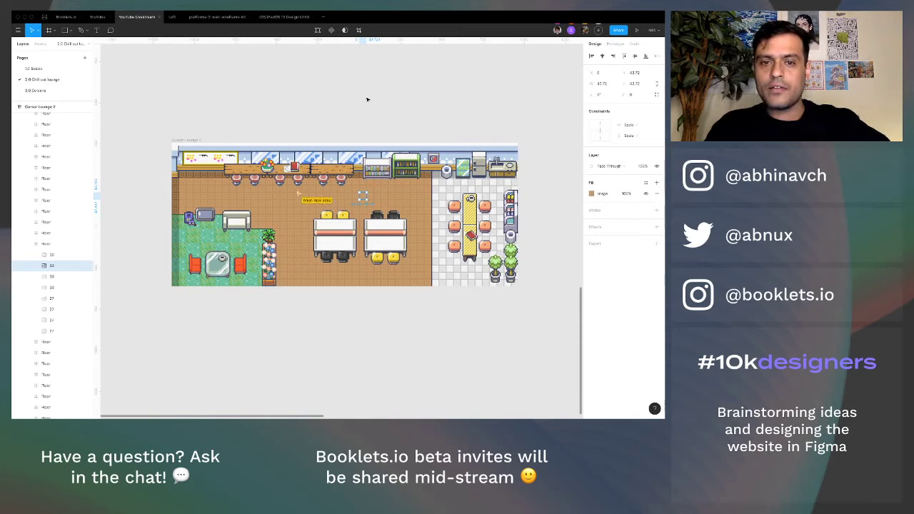
left_click(365, 133)
- Add a text layer reading "Brainstorming ideas" on the empty canvas below the lounge frame
scroll(365, 133, "down", 5)
scroll(365, 134, "up", 2)
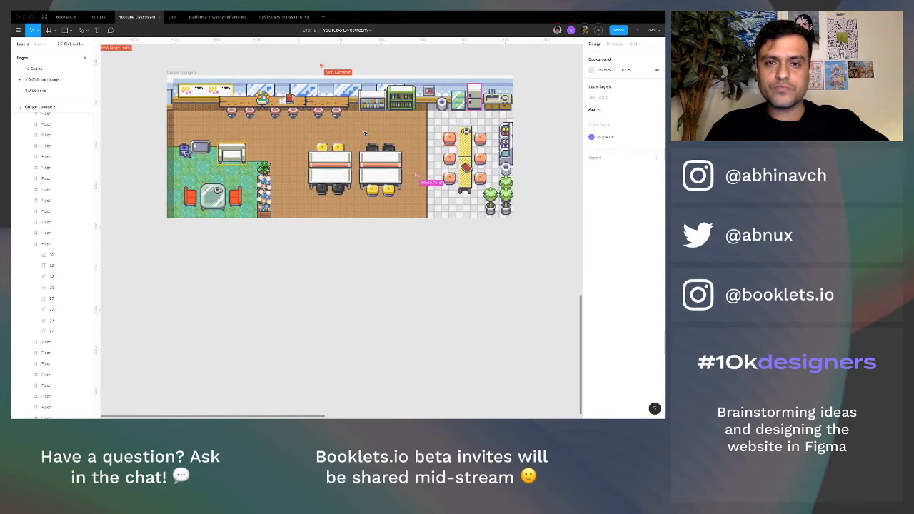
key("t")
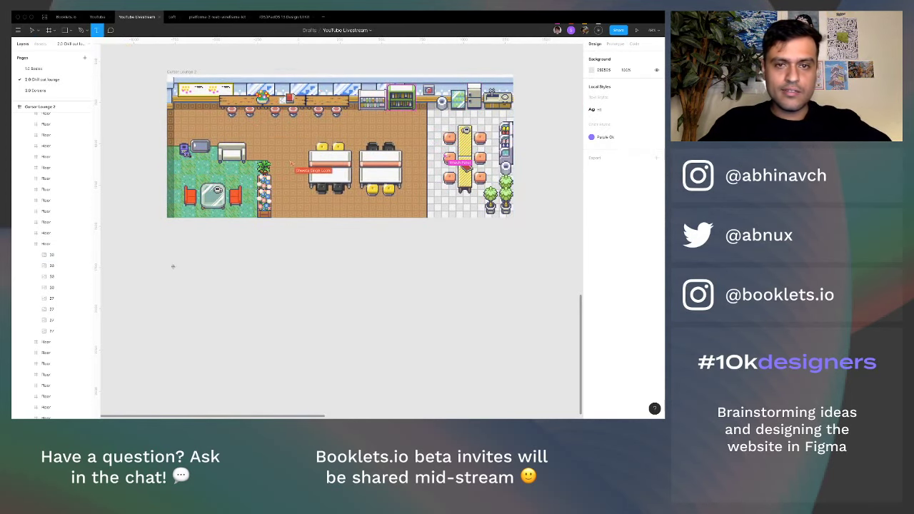
left_click(176, 268)
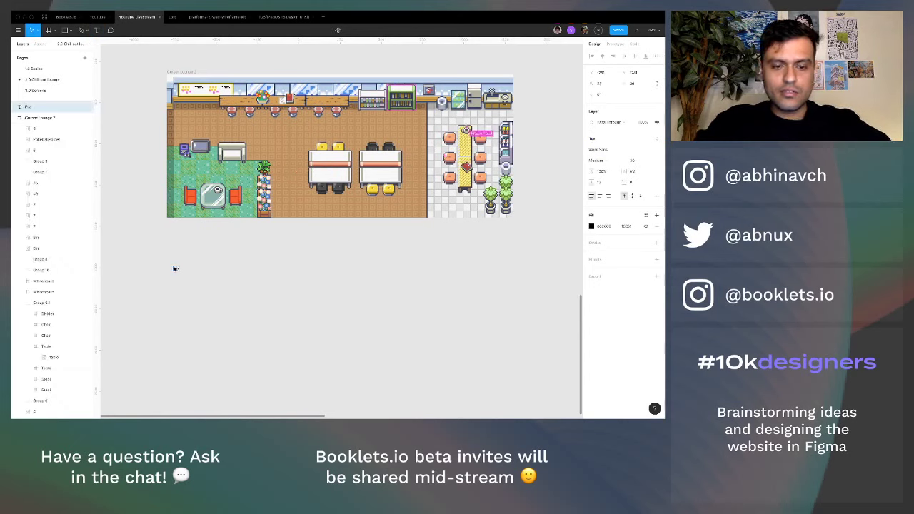
type("Kennel")
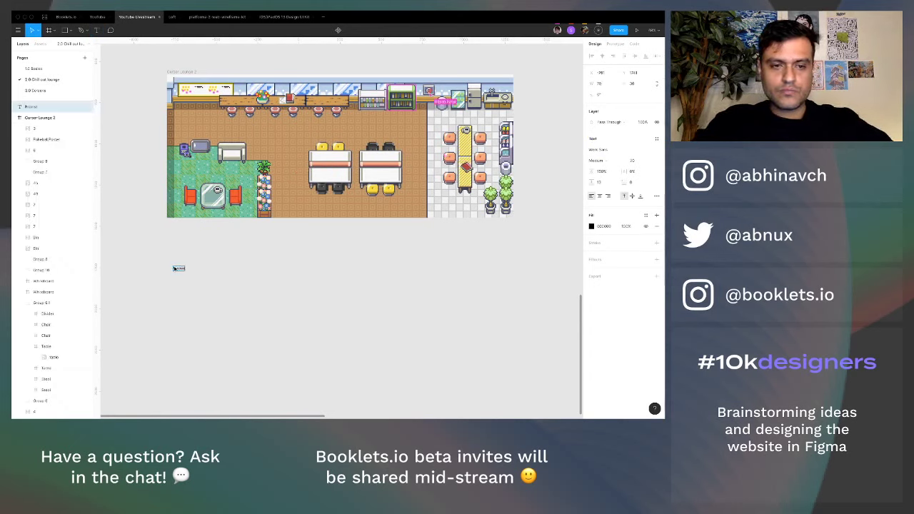
type("rming")
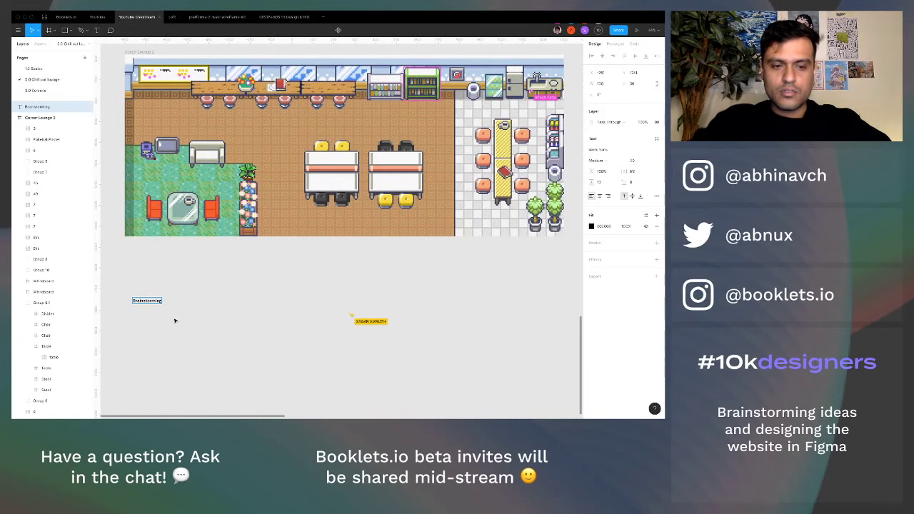
type("ideas")
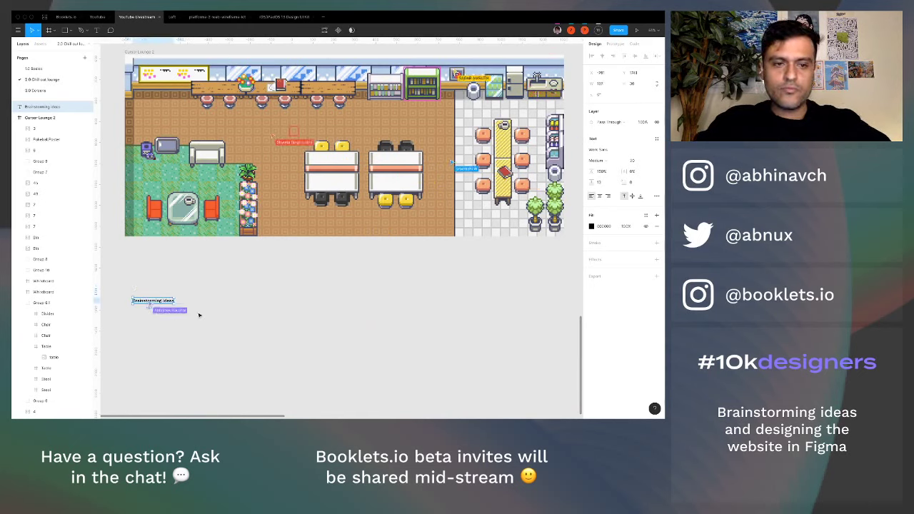
key("Escape")
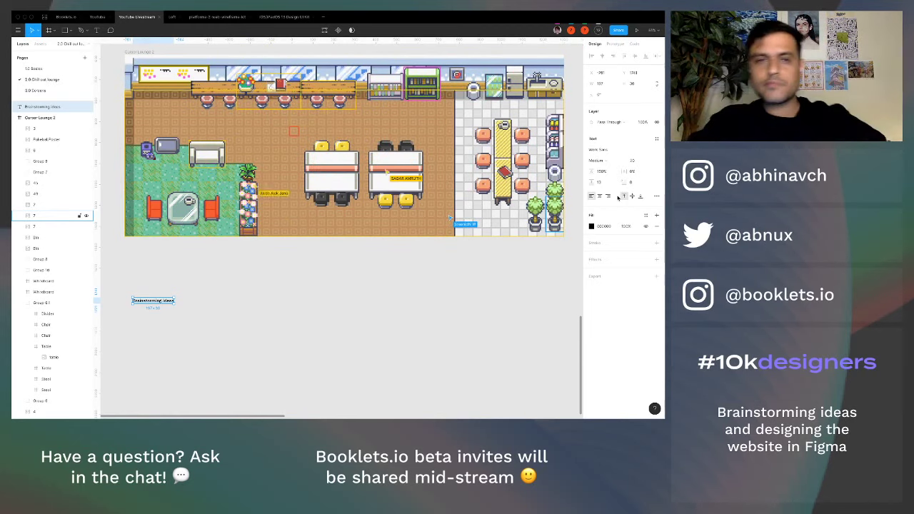
- Switch to Chrome, search YouTube for "lofi hip hop" in a new tab and open ChilledCow's "beats to relax/study to" stream
key("ctrl+Left")
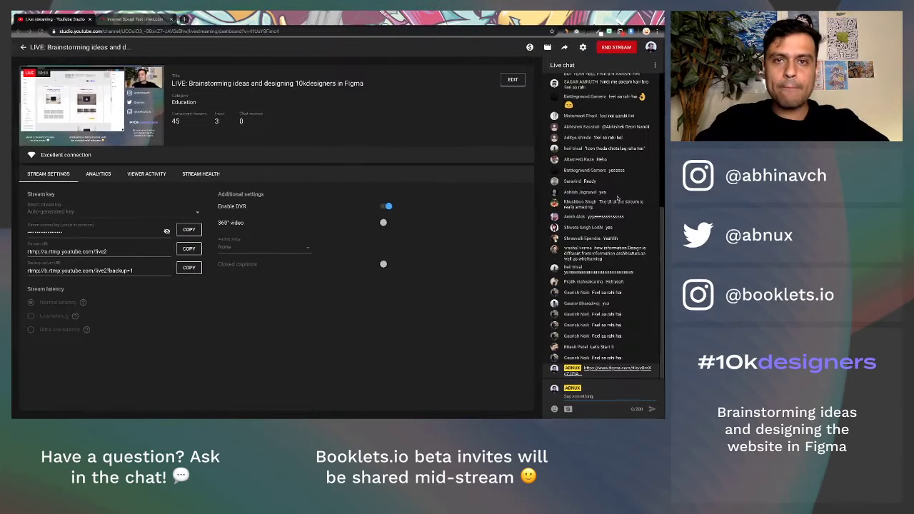
left_click(185, 19)
type("you")
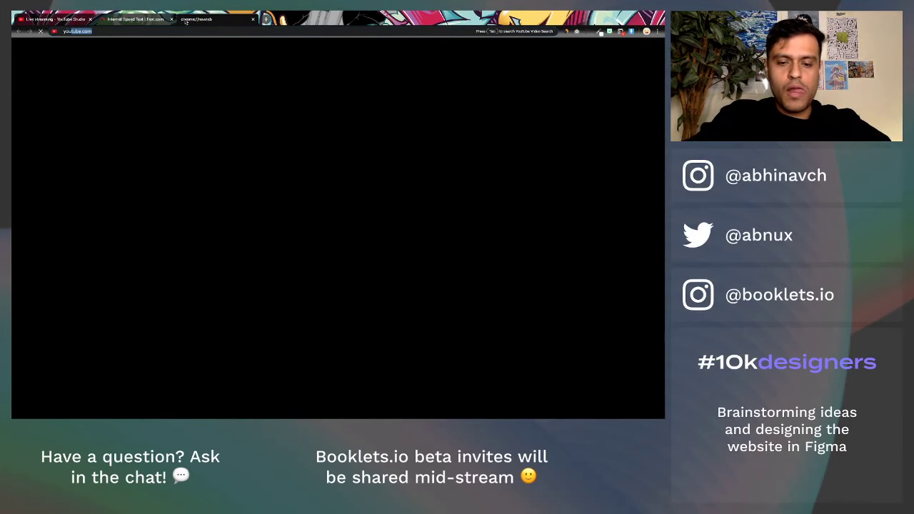
key("Tab")
type("lofi hip hop\\")
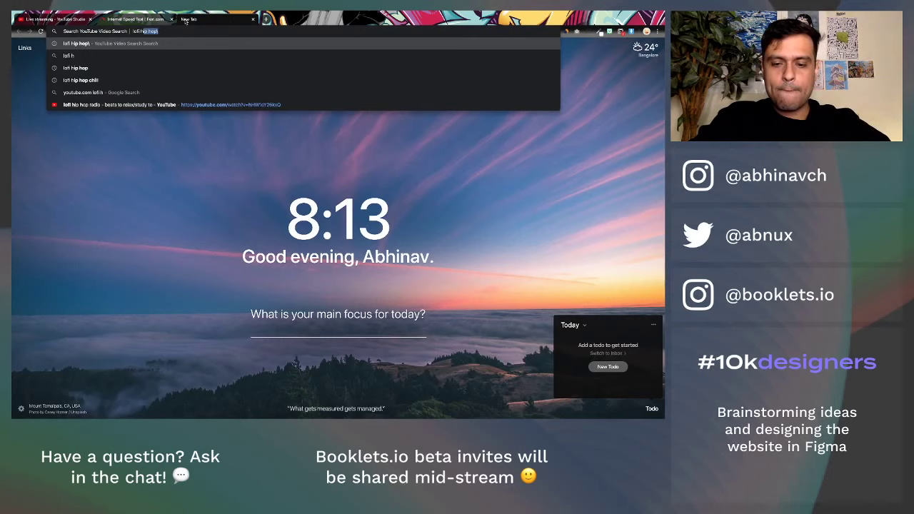
key("Return")
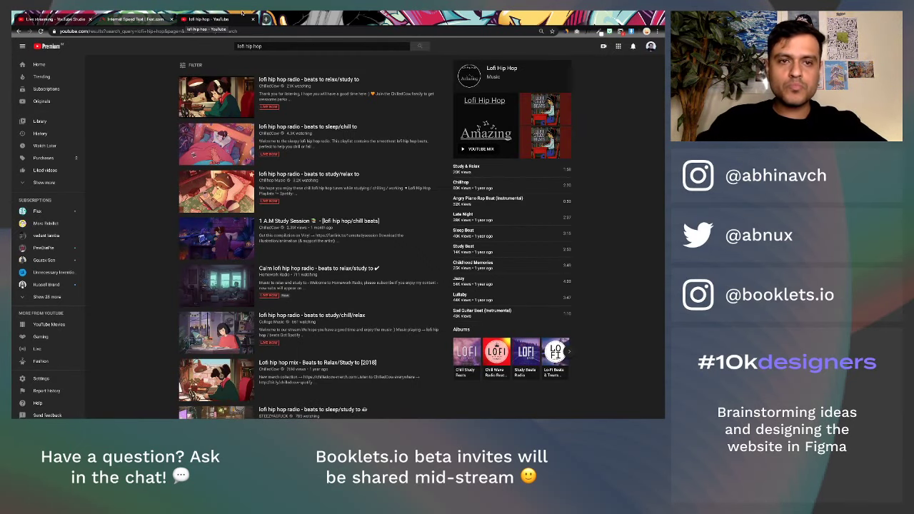
left_click(216, 97)
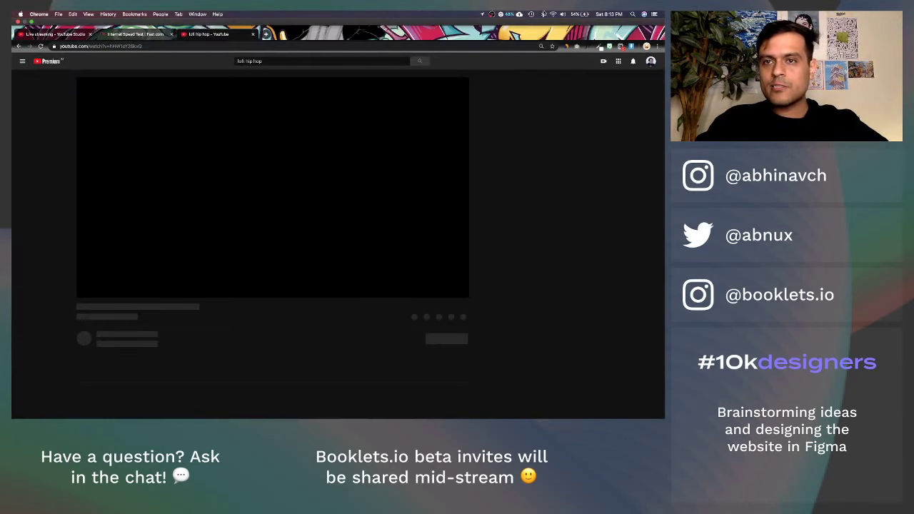
- Connect the Bose Colour SoundLink Bluetooth speaker and lower the stream's volume
left_click(542, 13)
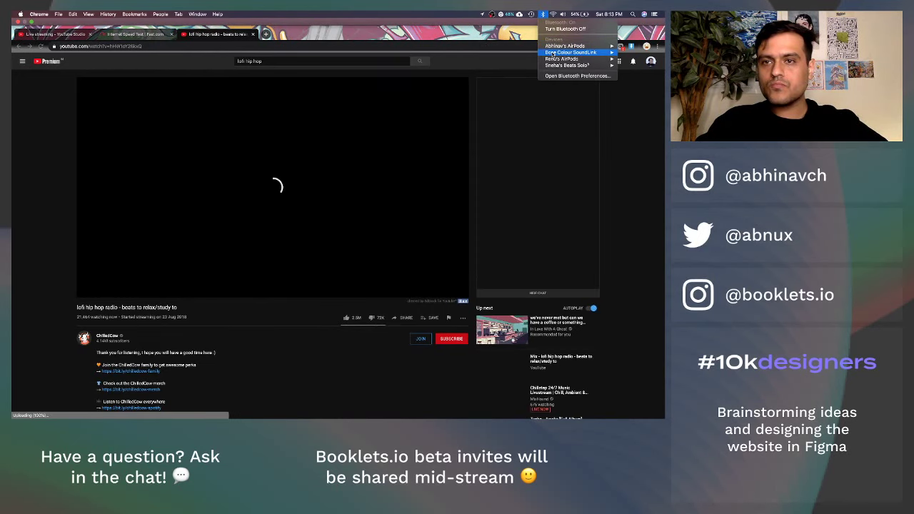
mouse_move(554, 54)
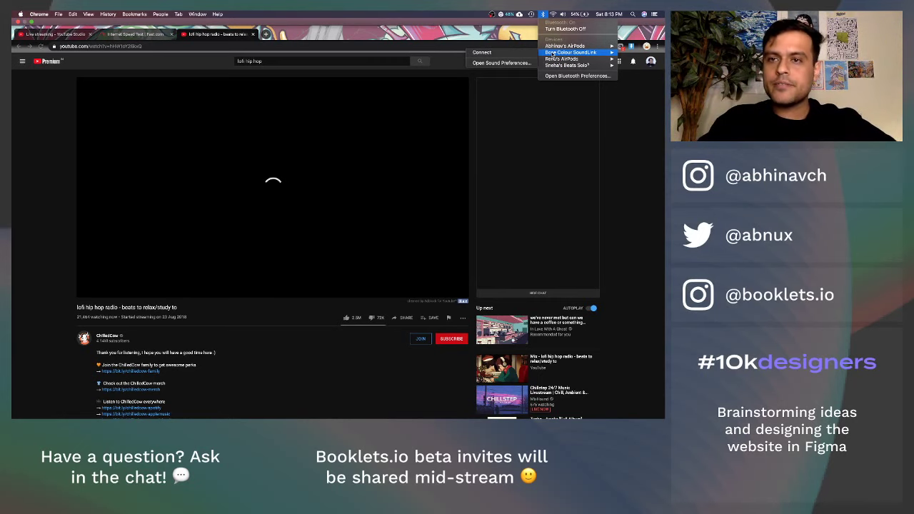
left_click(527, 52)
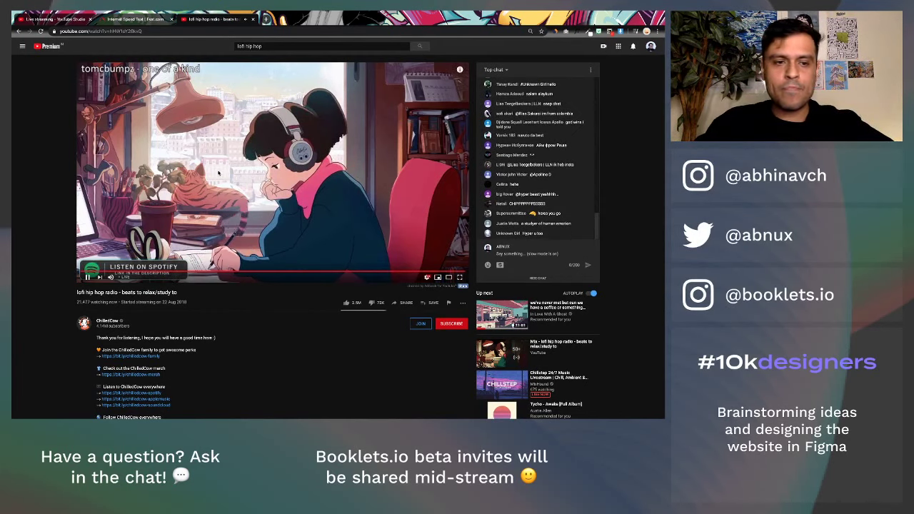
key("Down")
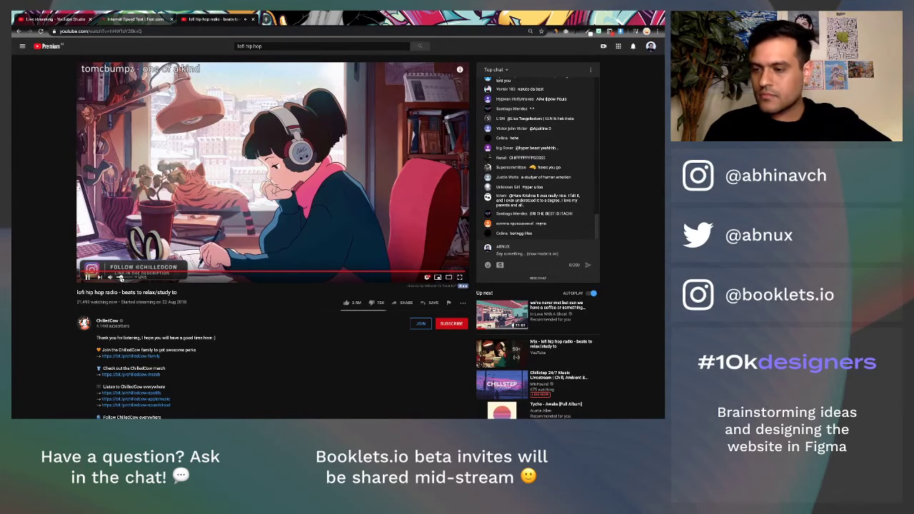
- Switch back to Figma and set the "Brainstorming ideas" text to font size 48
key("ctrl+Right")
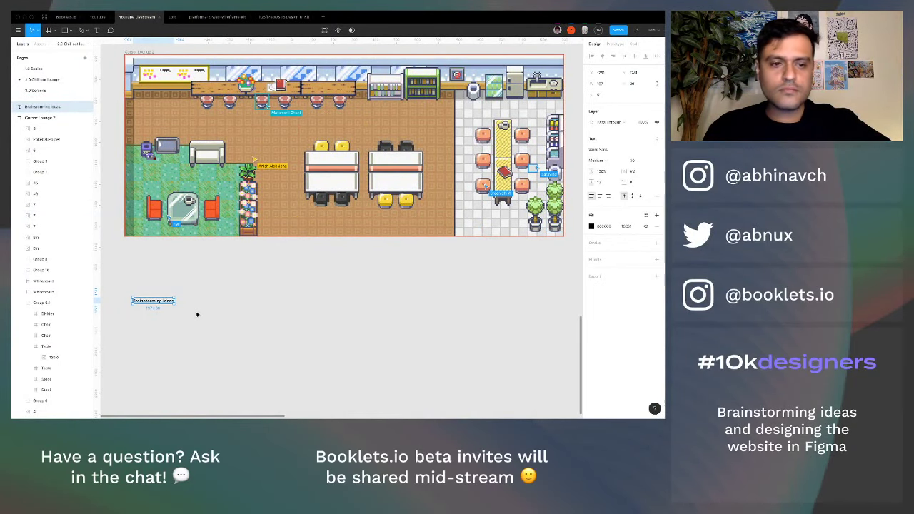
key("Escape")
left_click(169, 301)
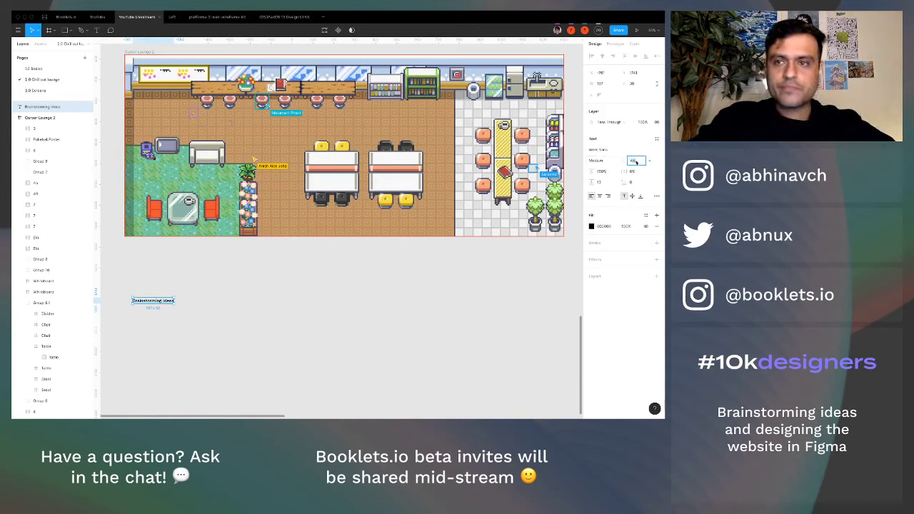
key("Return")
left_click(251, 288)
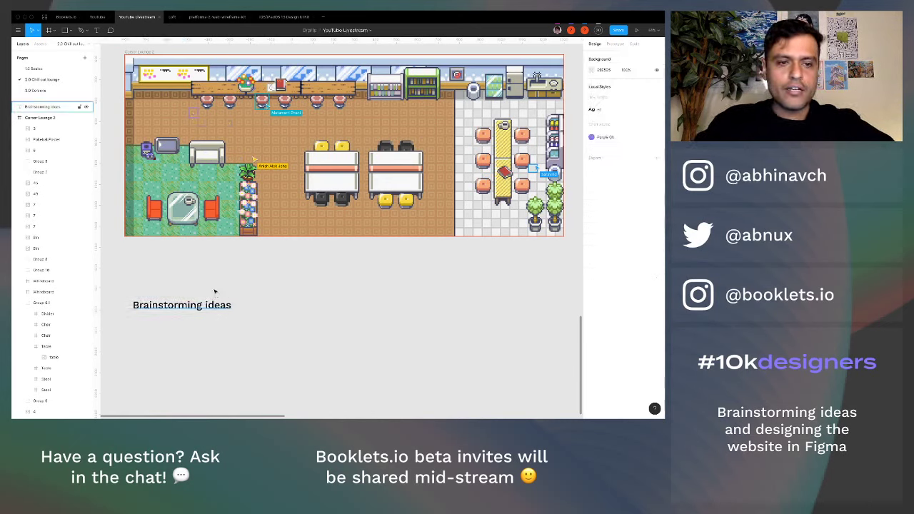
- Move the "Brainstorming ideas" heading up beneath the Cursor Lounge 2 frame, aligned with the frame's left edge
left_click_drag(215, 305, 207, 284)
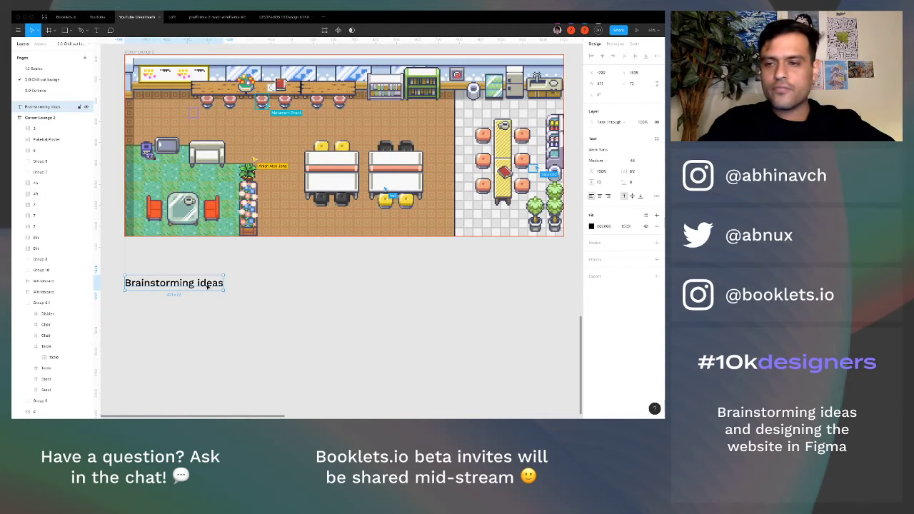
left_click(207, 264)
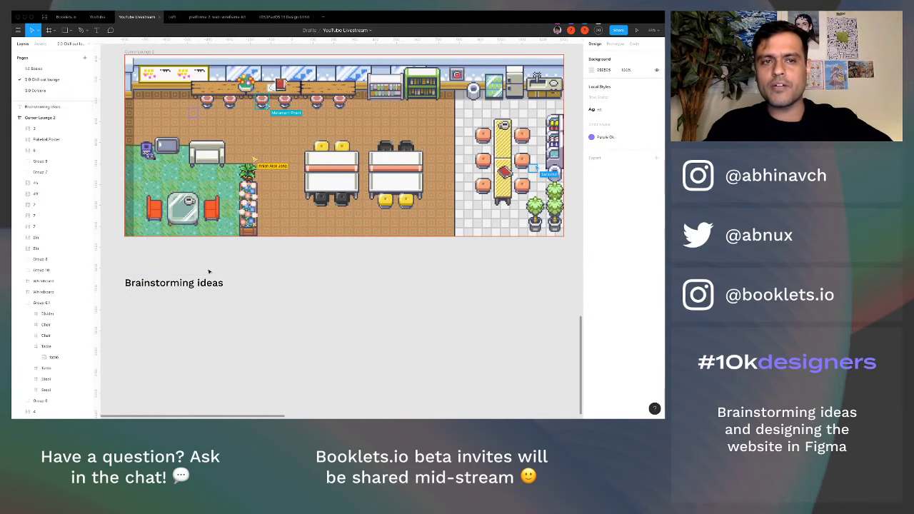
scroll(209, 270, "down", 3)
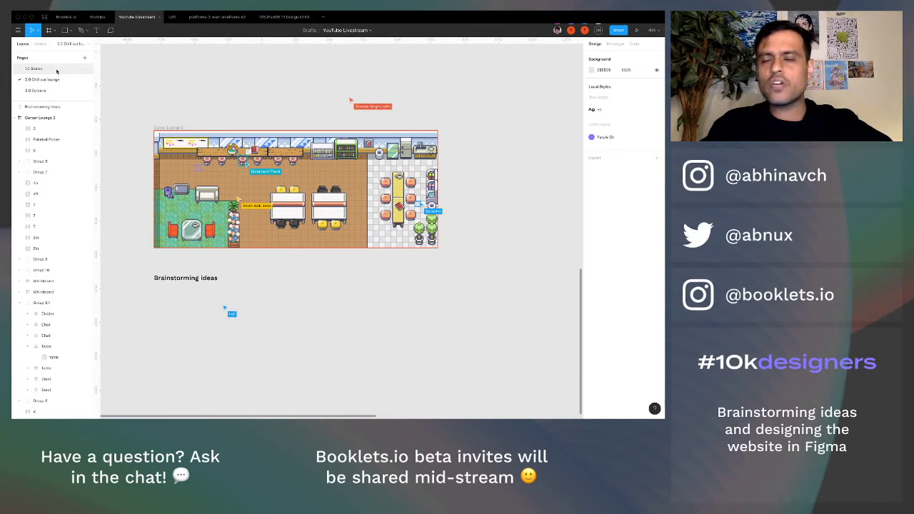
- Review the 1.0 Basics page's design-process list and the 3.0 Screens page, and return to the Chill out lounge page
left_click(56, 70)
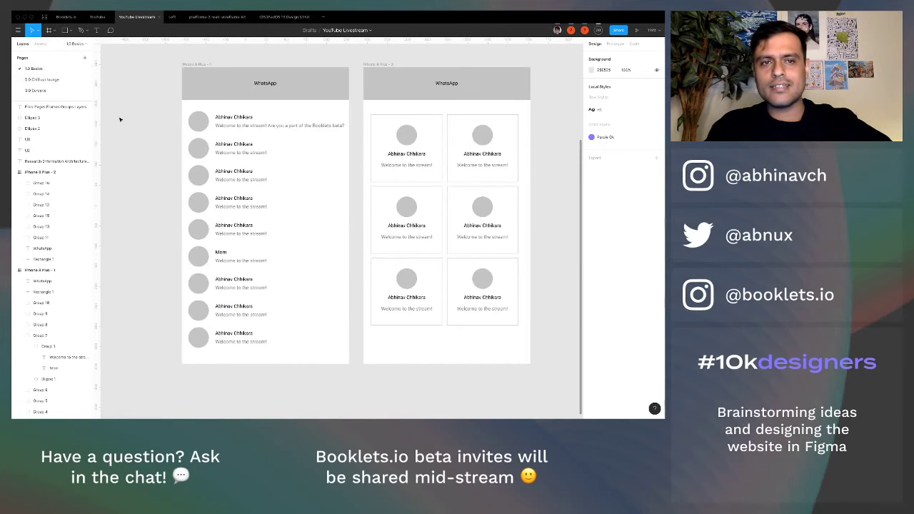
scroll(157, 120, "up", 5)
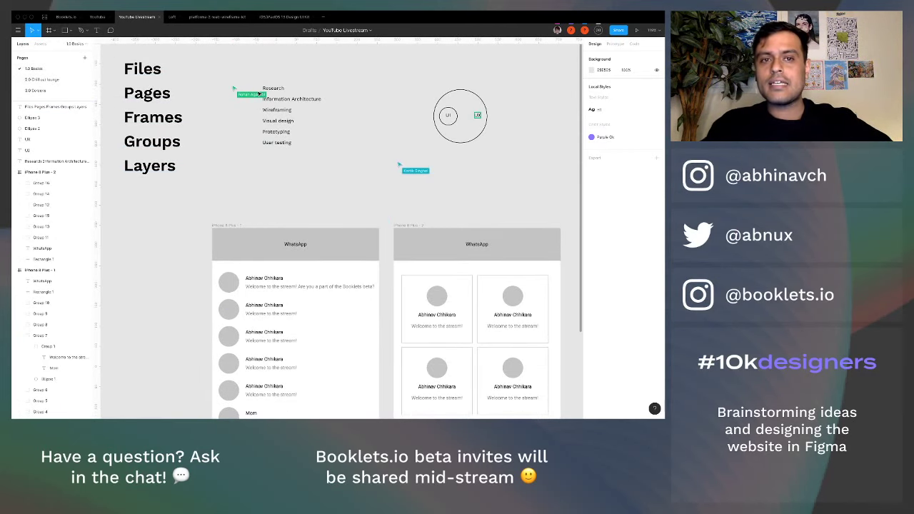
scroll(259, 93, "up", 5)
scroll(259, 92, "right", 3)
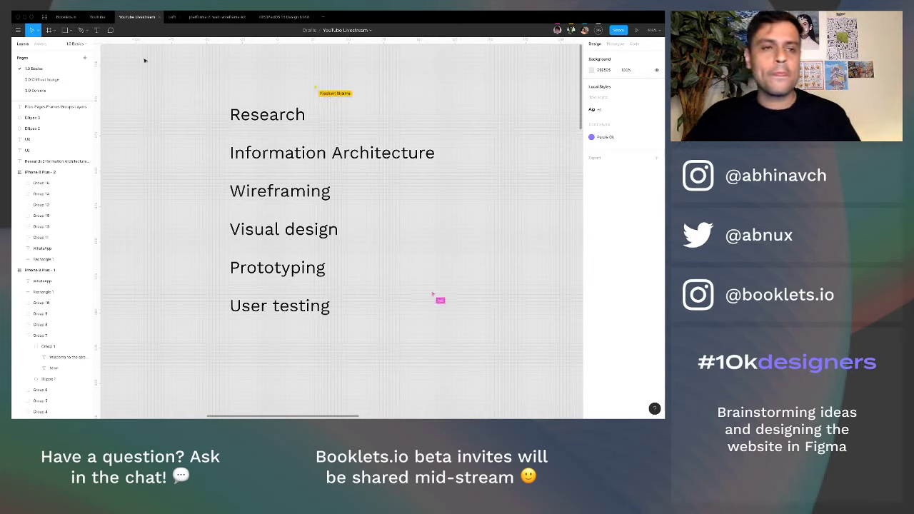
left_click(57, 92)
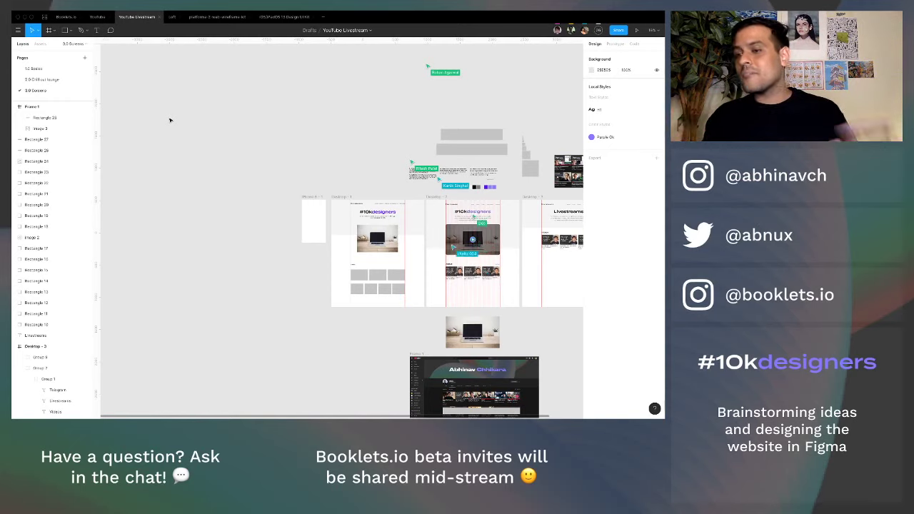
left_click(42, 79)
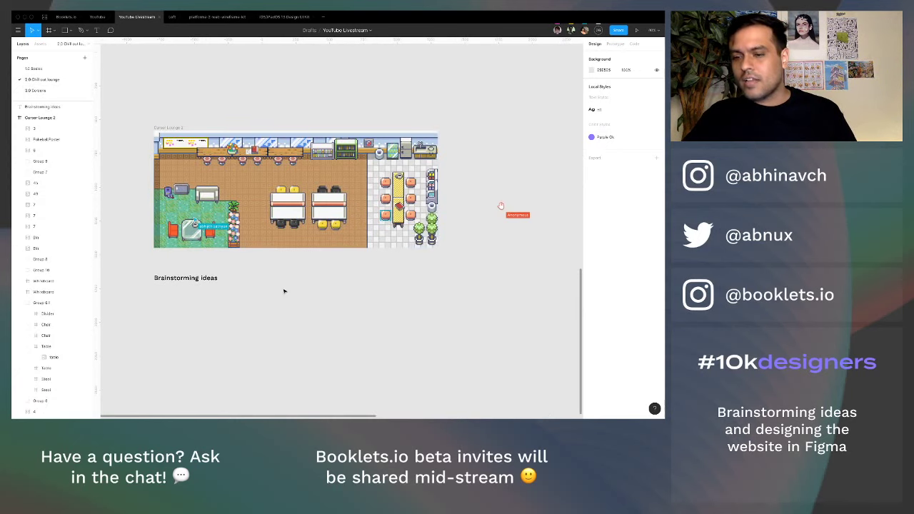
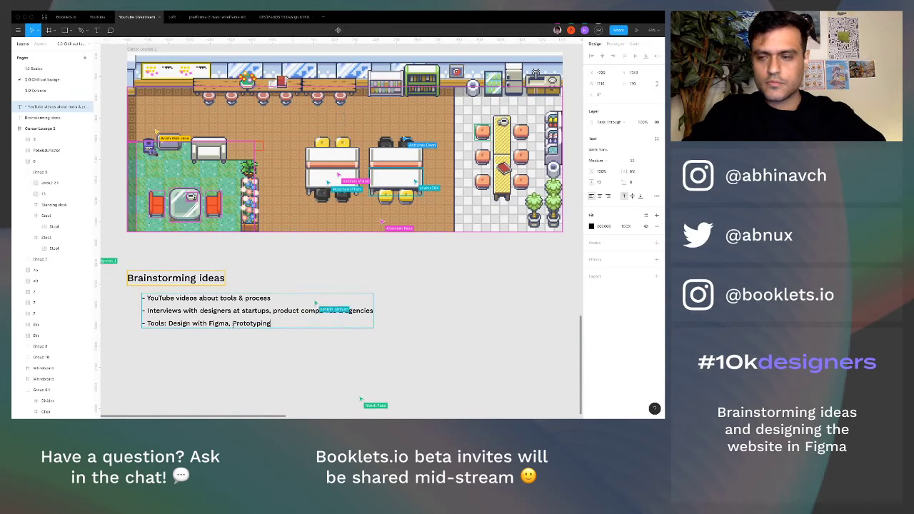
- Add a comma after "Prototyping" in the Tools line of the ideas list and finish editing the text
type(",")
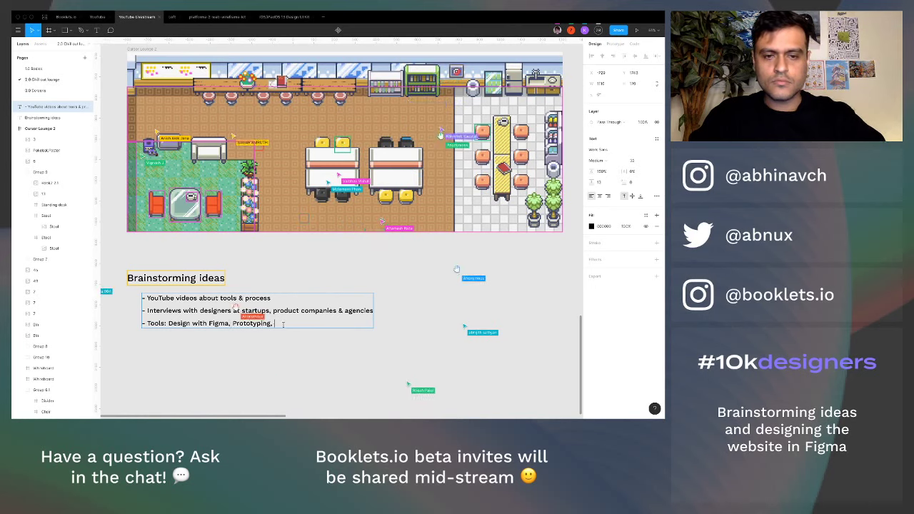
scroll(290, 353, "down", 3)
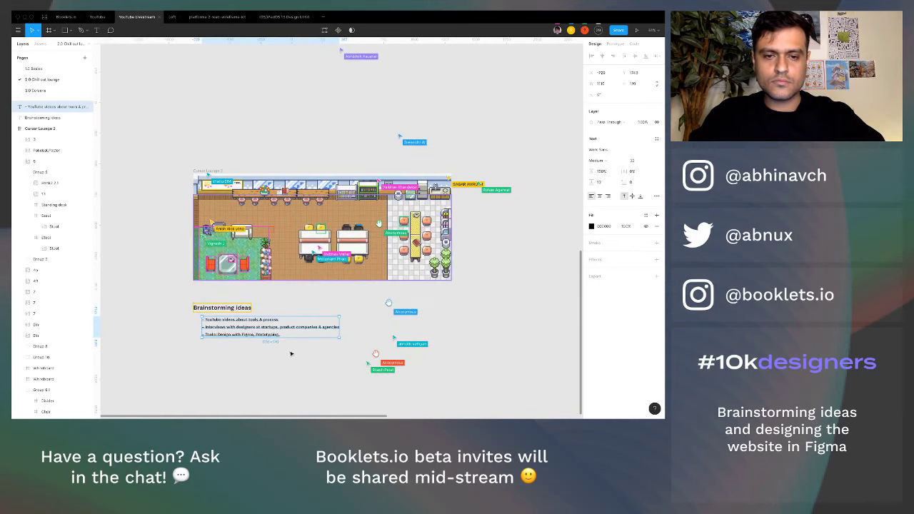
scroll(291, 353, "down", 2)
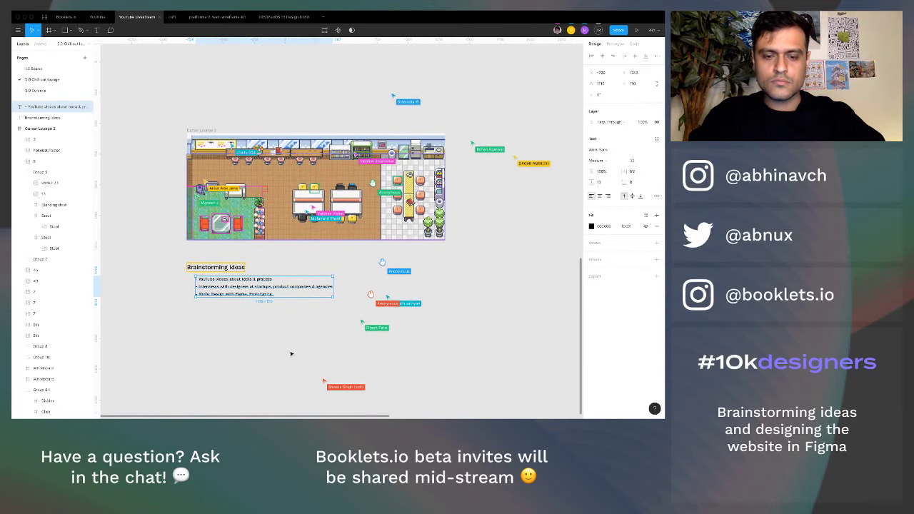
- Switch to Chrome and open the Learn Design guide from Google Docs in a new tab
key("super+Tab")
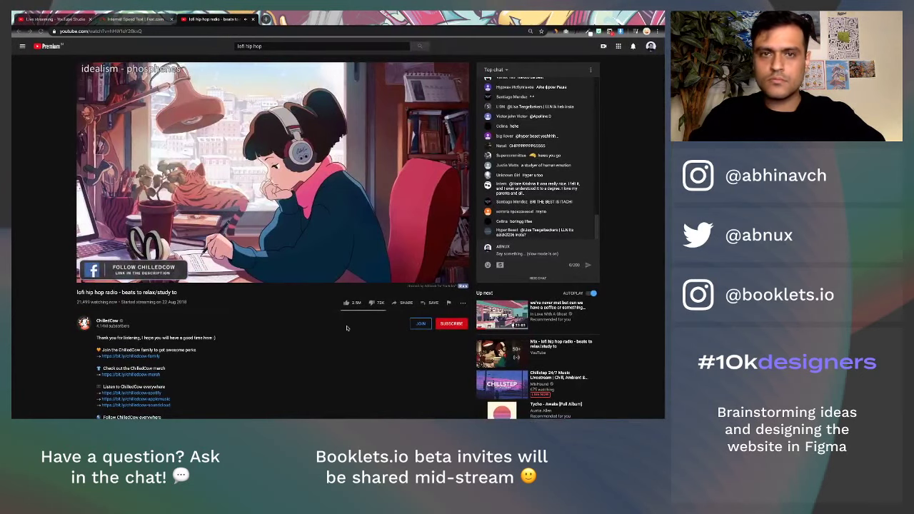
key("ctrl+t")
type("docs.google.com")
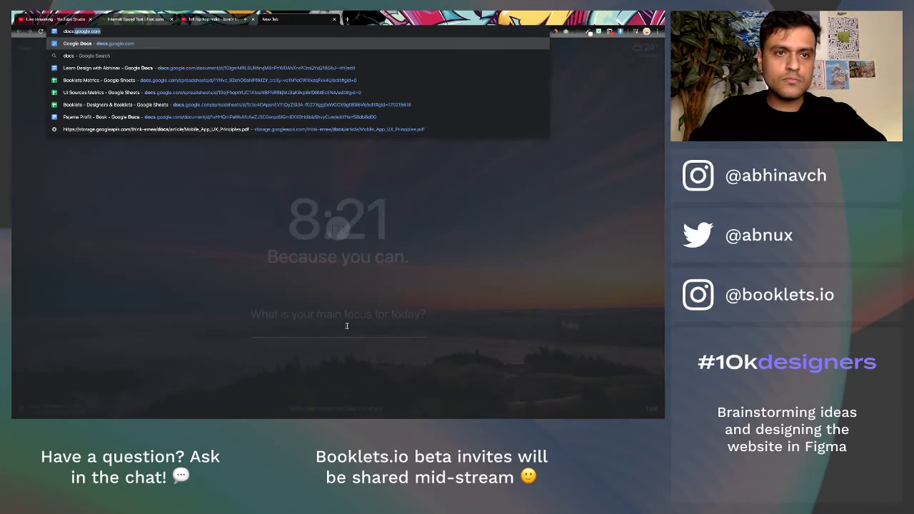
key("Down")
key("Down")
key("Return")
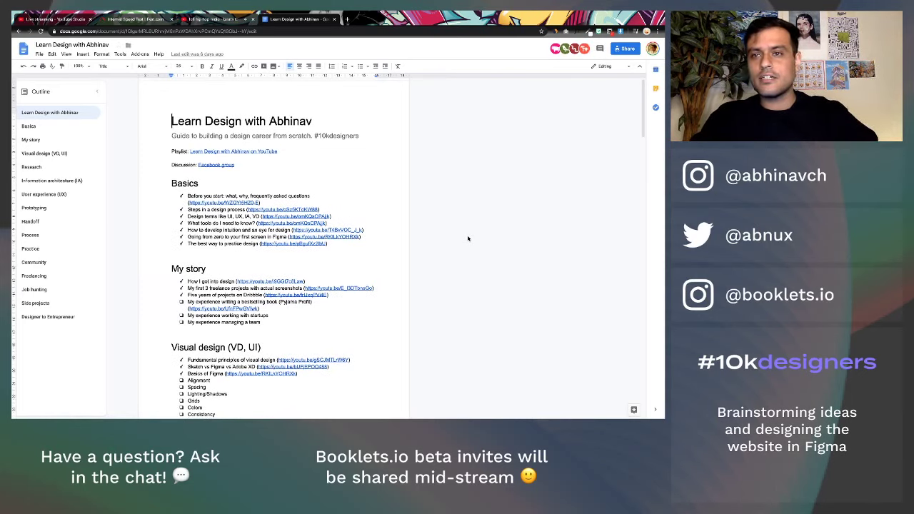
- Examine the topic checklists throughout the Learn Design guide, from Basics to Designer to Entrepreneur, and return to its beginning
scroll(468, 238, "down", 2)
scroll(468, 239, "down", 3)
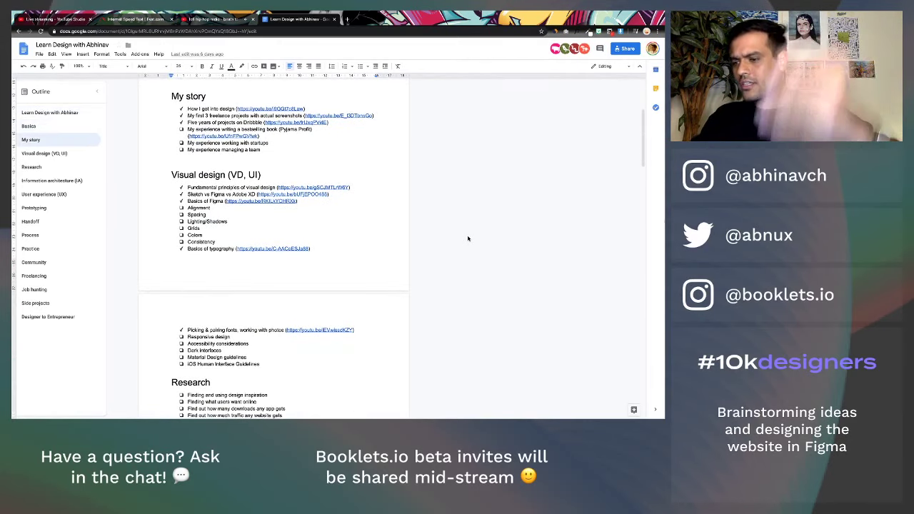
scroll(468, 239, "down", 8)
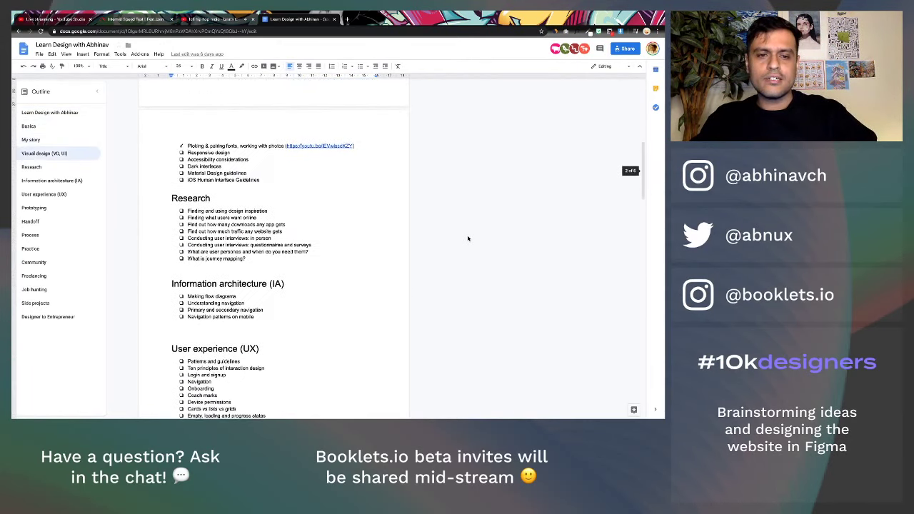
scroll(468, 238, "down", 10)
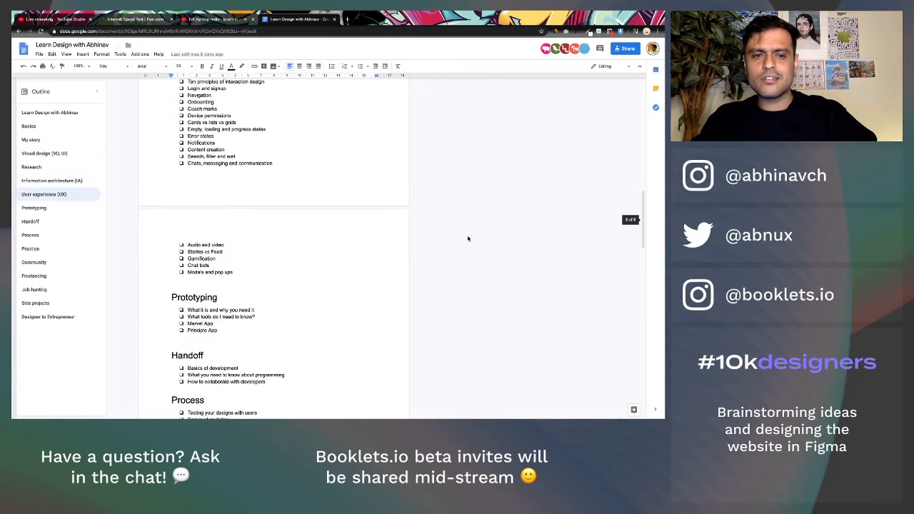
scroll(468, 238, "down", 15)
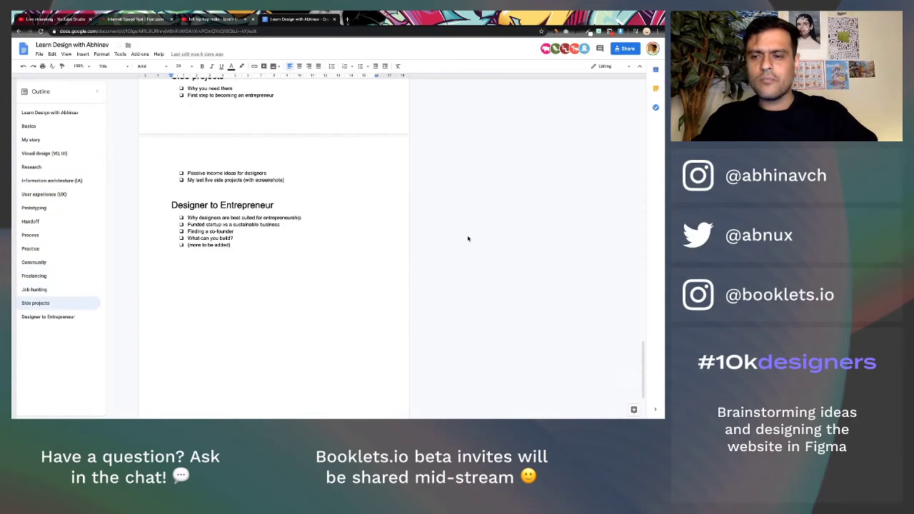
scroll(467, 238, "down", 3)
scroll(468, 239, "up", 20)
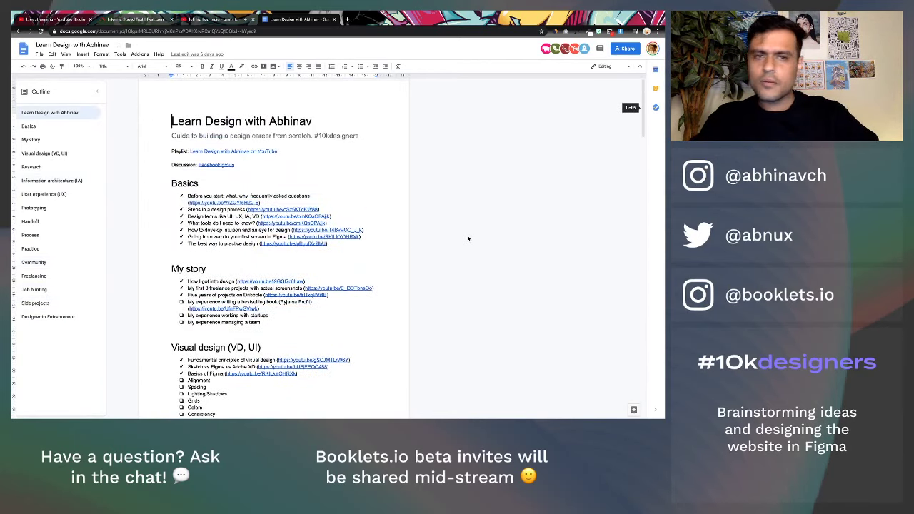
scroll(468, 239, "up", 3)
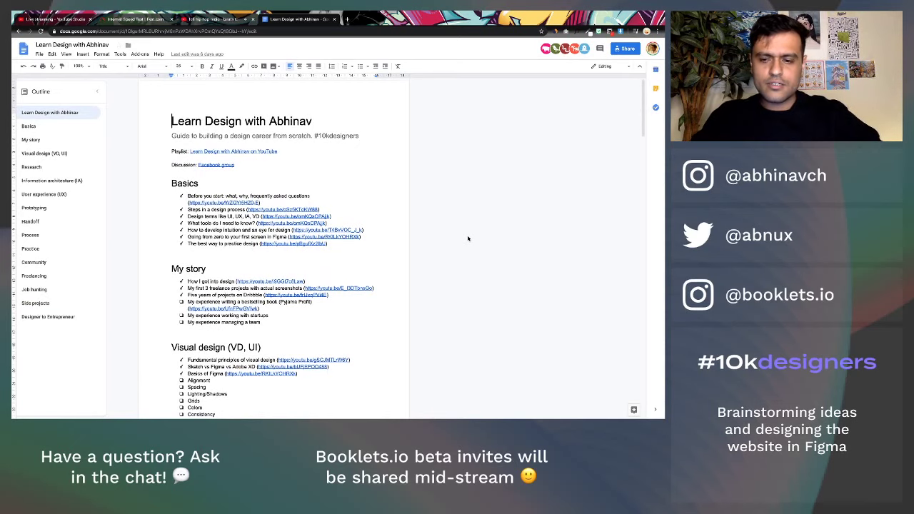
- Reduce the browser zoom, capture the guide's first page as a screenshot and save it to the clipboard
key("ctrl+0")
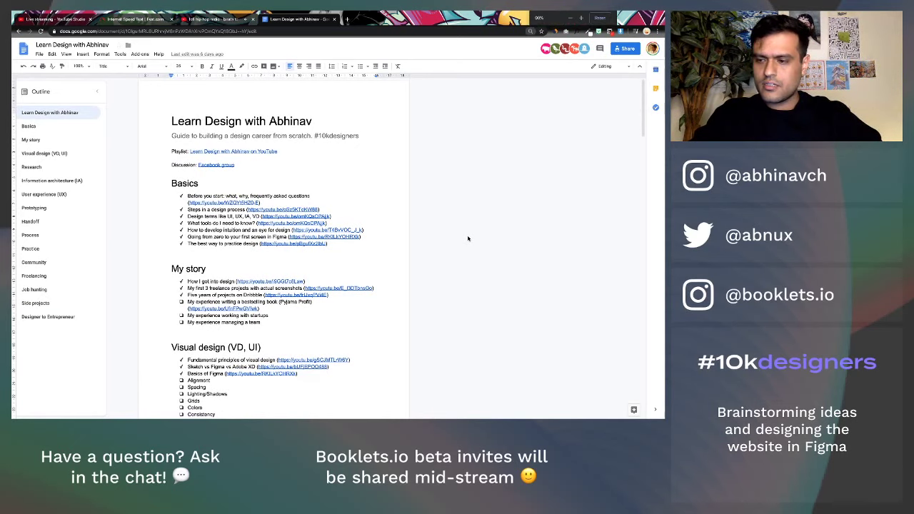
key("ctrl+minus")
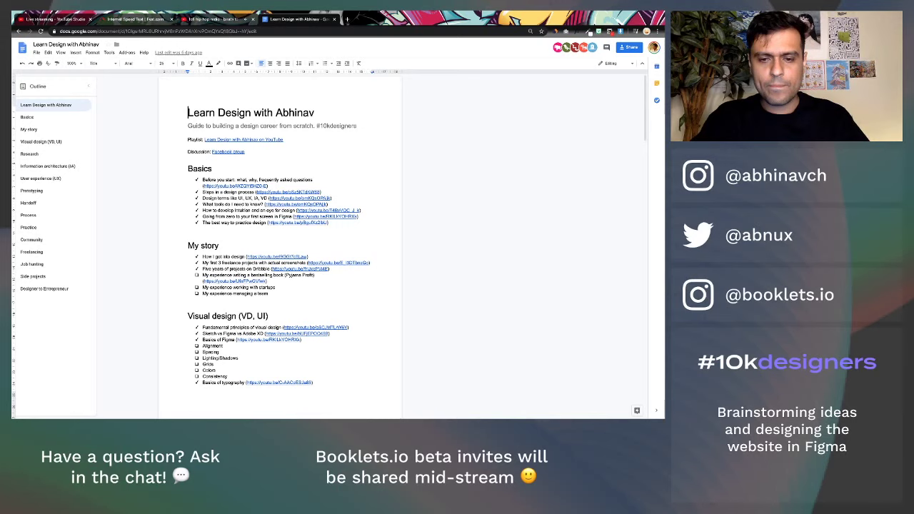
right_click(652, 395)
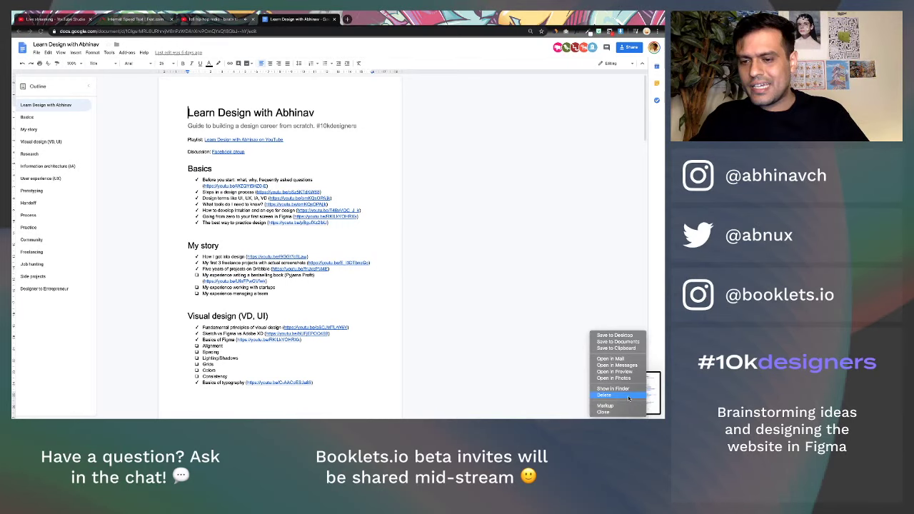
left_click(628, 349)
- Switch back to Figma and deselect the ideas list, leaving empty canvas in view below the lounge frame
key("super+Tab")
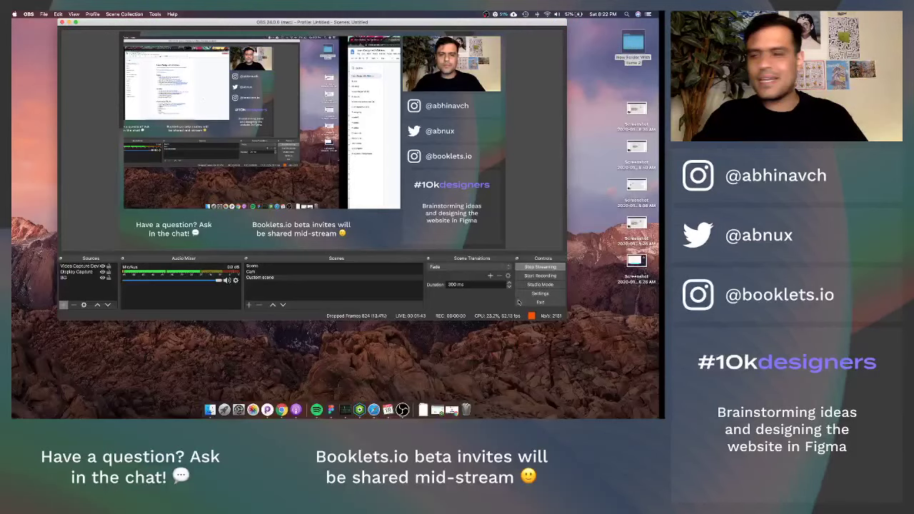
key("super+Tab")
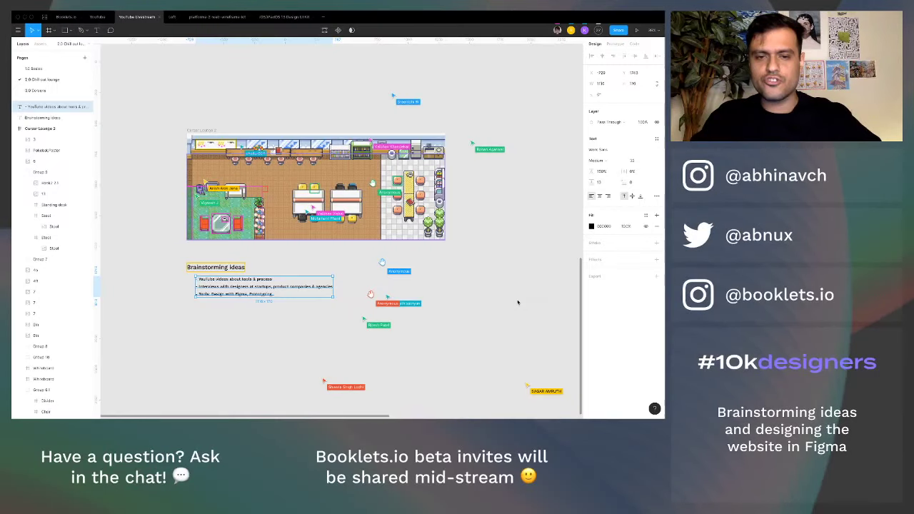
left_click(470, 313)
scroll(470, 317, "down", 3)
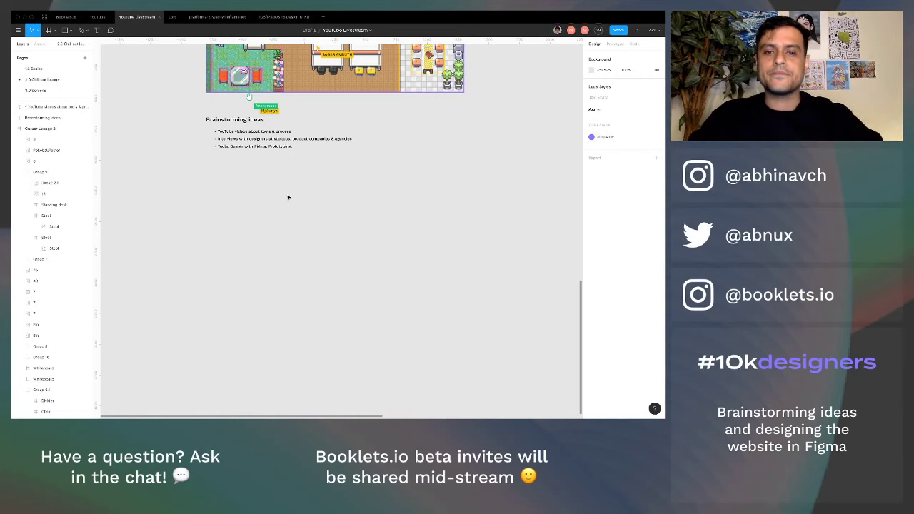
scroll(288, 197, "down", 3)
scroll(301, 246, "left", 2)
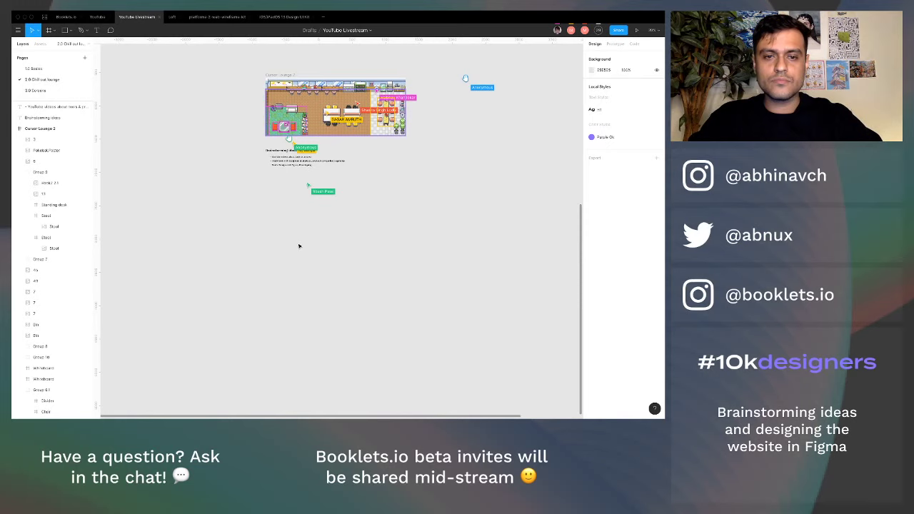
scroll(314, 221, "down", 3)
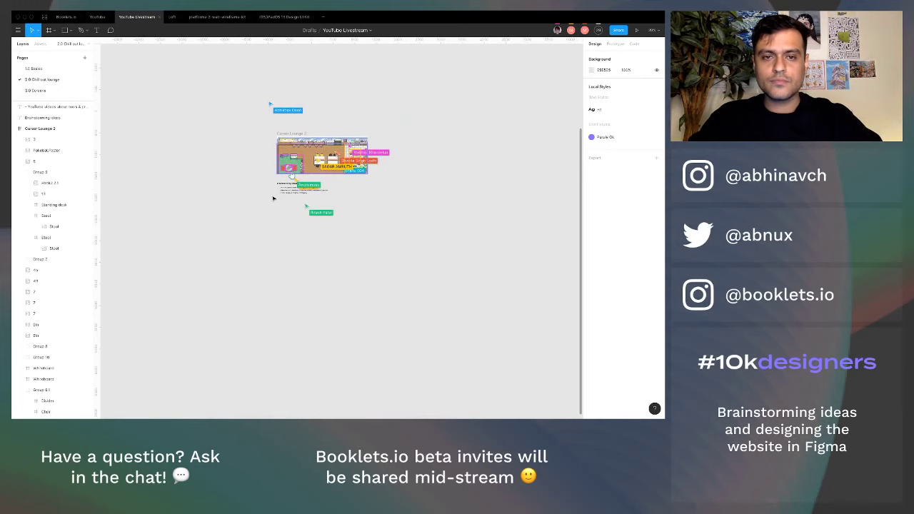
- Paste the captured guide page onto the canvas below the lounge frame and shift it right, away from the ideas list
key("ctrl+v")
scroll(273, 199, "up", 3)
scroll(273, 198, "right", 2)
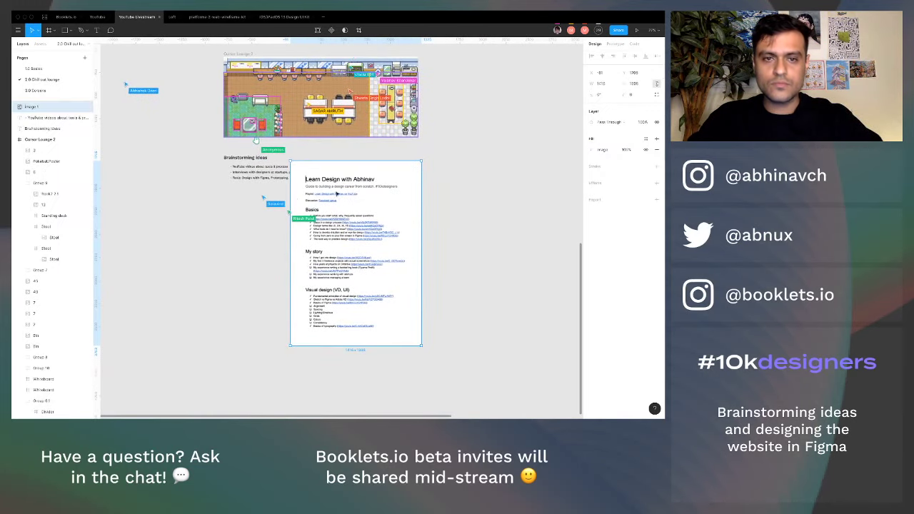
left_click_drag(347, 197, 370, 195)
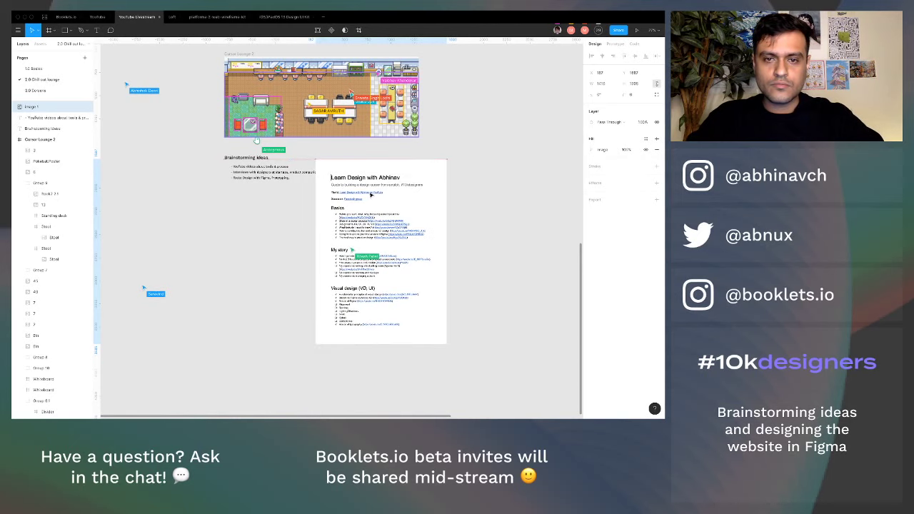
left_click(443, 340)
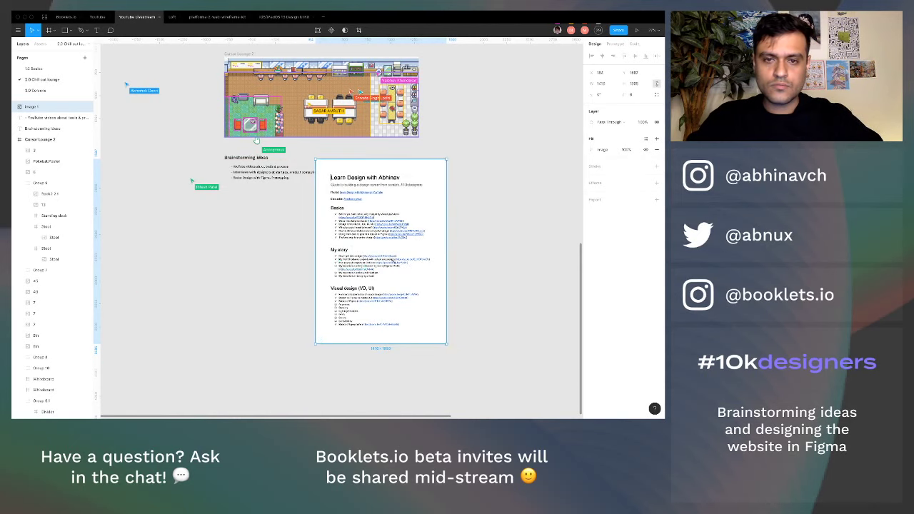
- Scale down the pasted guide page, align its right edge with the lounge frame, and deselect it
left_click_drag(446, 344, 392, 268)
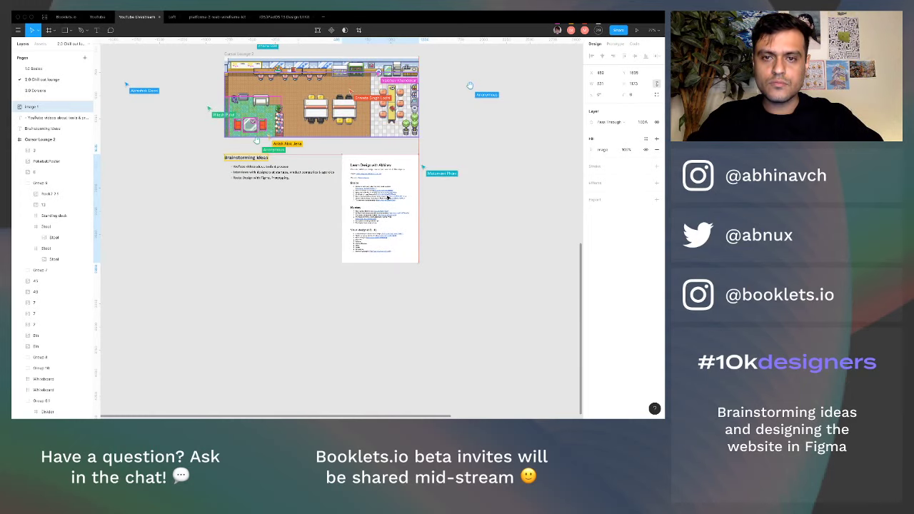
left_click(385, 281)
scroll(386, 281, "up", 5)
scroll(386, 282, "up", 3)
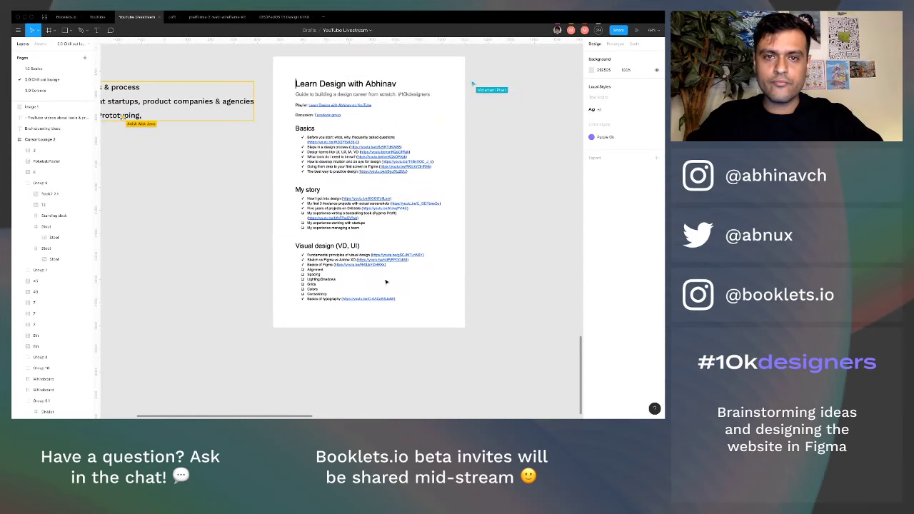
- Switch to the guide in the browser, capture its second page from Research to User experience, and save it to the clipboard
key("super+Tab")
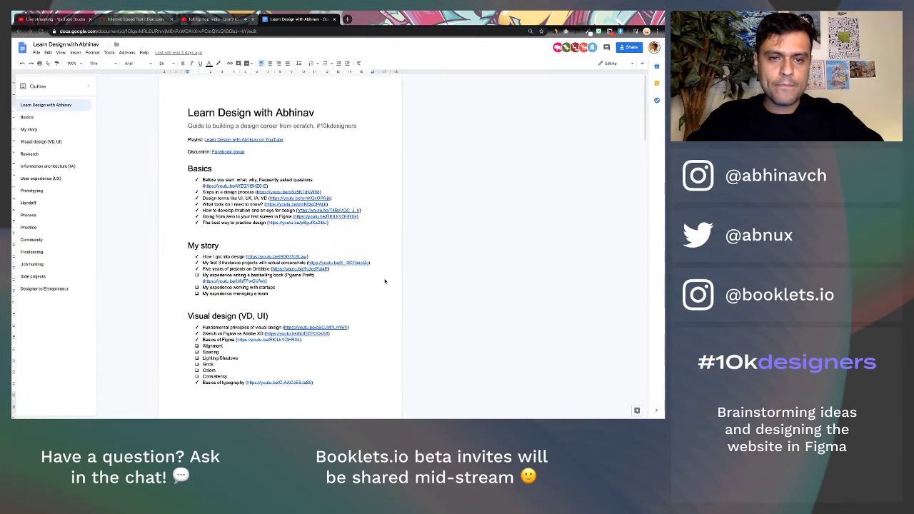
scroll(437, 328, "down", 10)
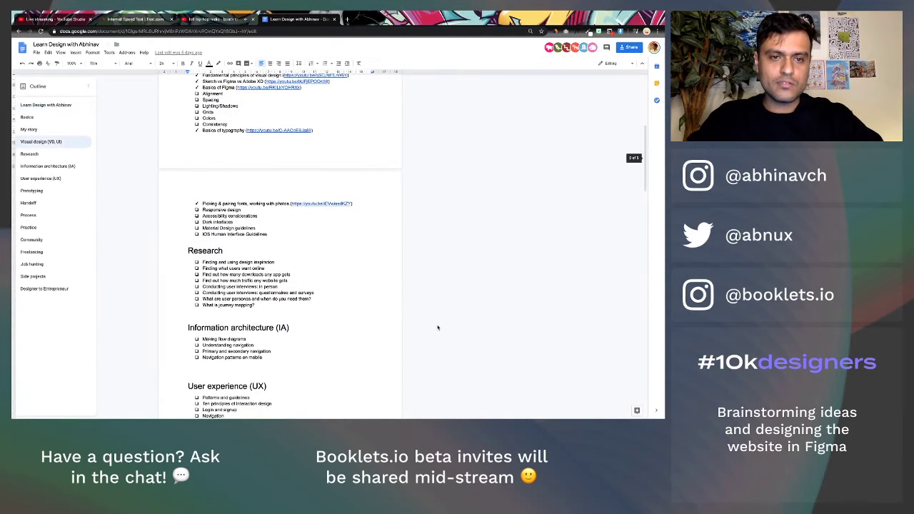
scroll(438, 328, "up", 1)
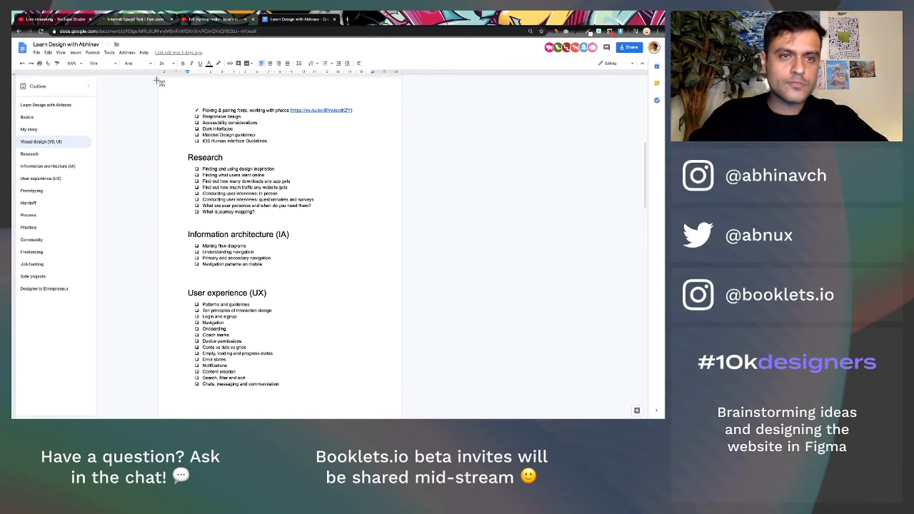
left_click_drag(163, 81, 404, 414)
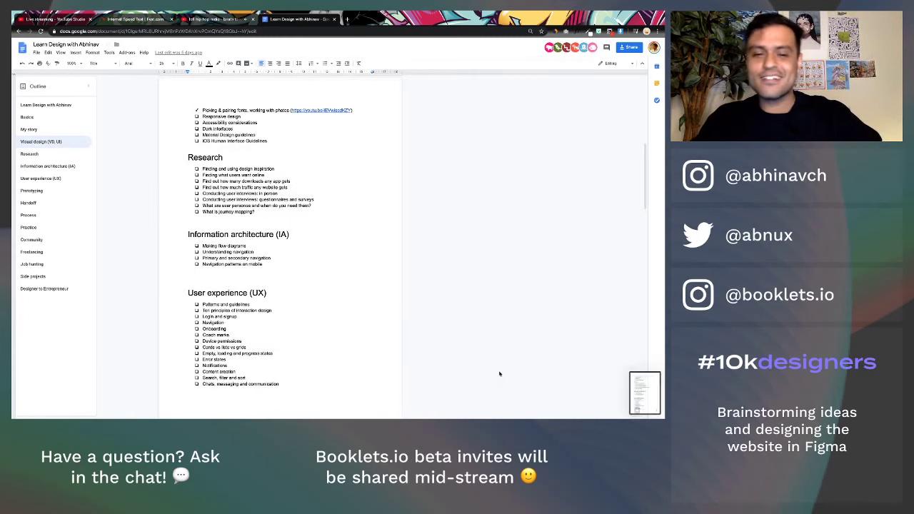
right_click(651, 397)
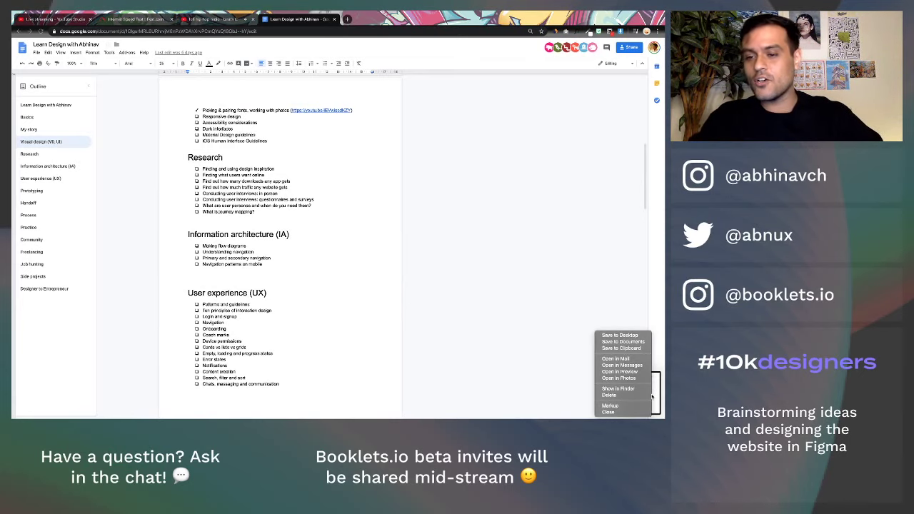
left_click(633, 348)
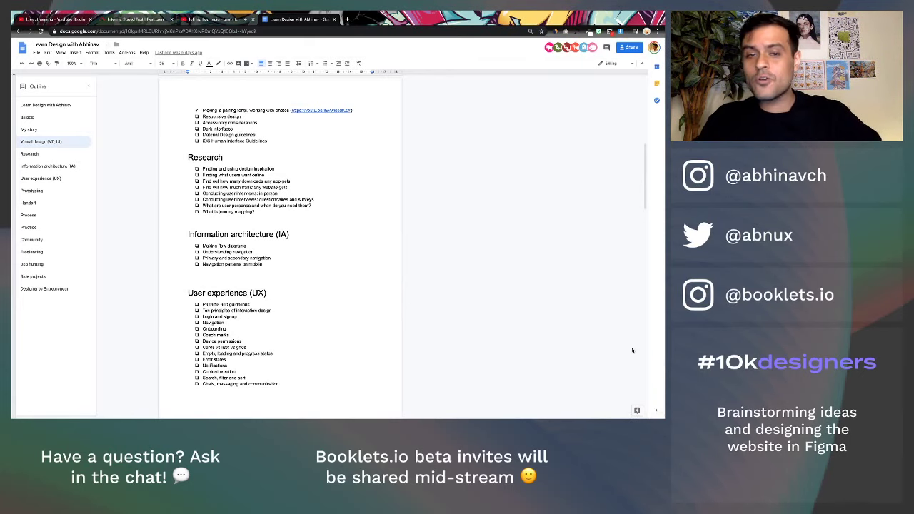
- Switch to Figma, paste the captured second page directly beneath the first one, and scale it to the same width
key("ctrl+Left")
key("ctrl+Right")
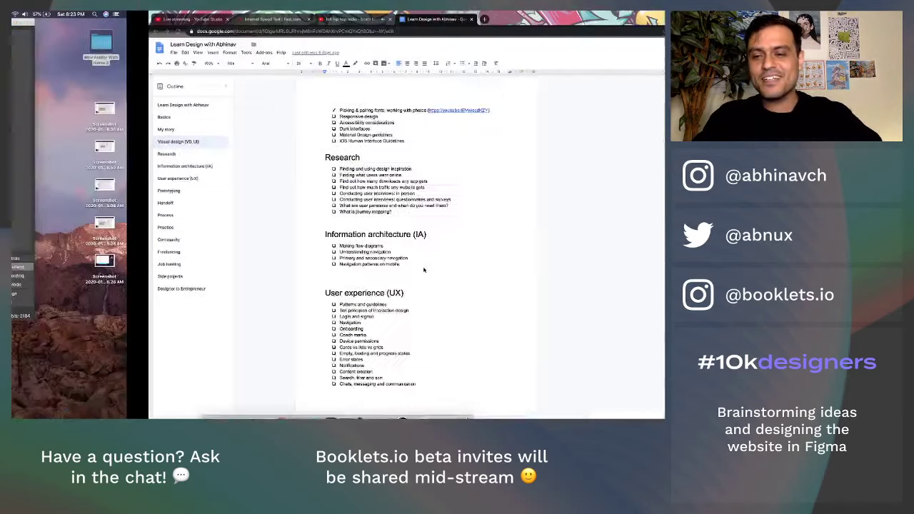
key("ctrl+Right")
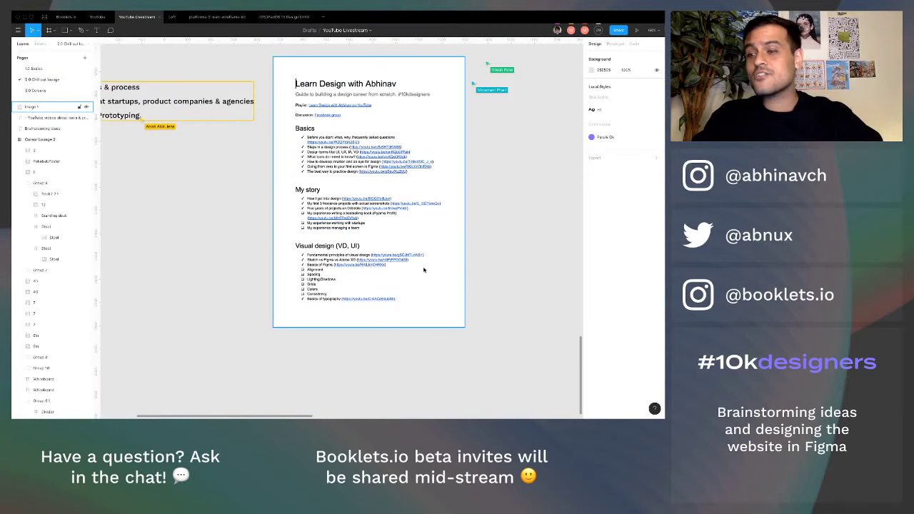
scroll(424, 270, "down", 5)
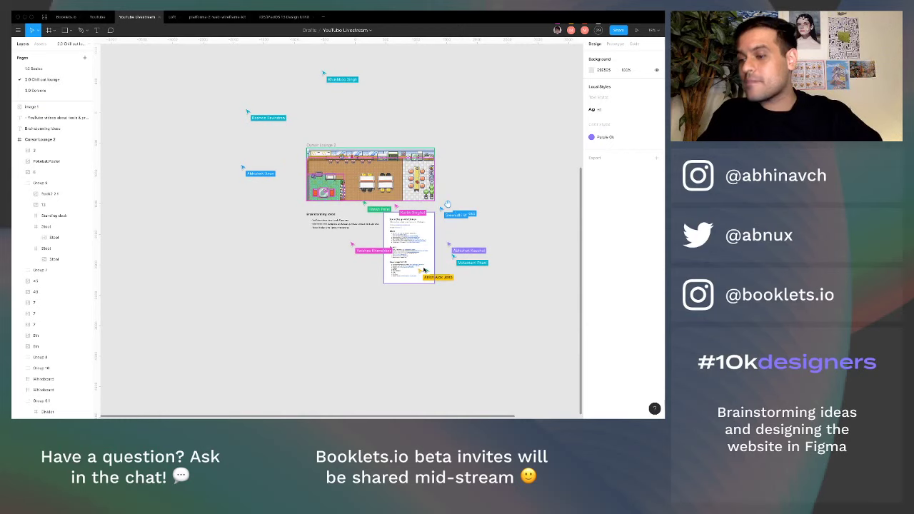
key("ctrl+v")
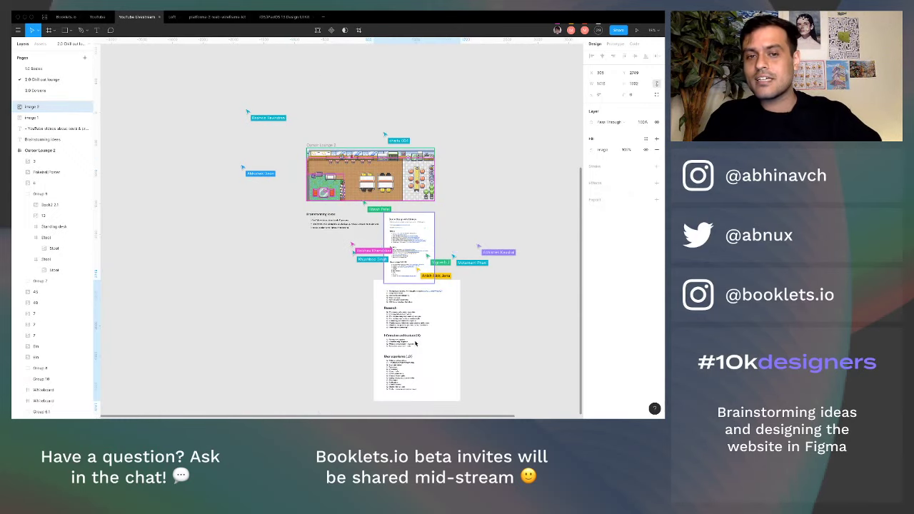
left_click_drag(415, 344, 419, 349)
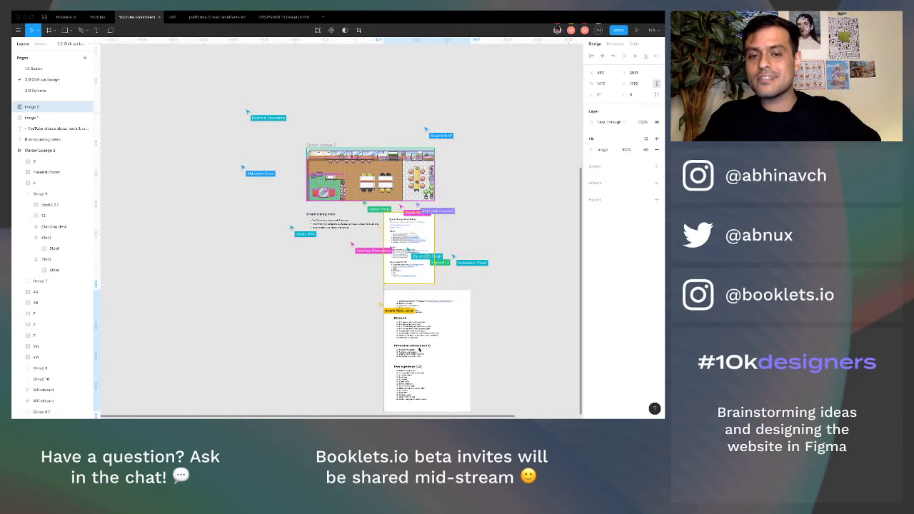
scroll(442, 367, "down", 3)
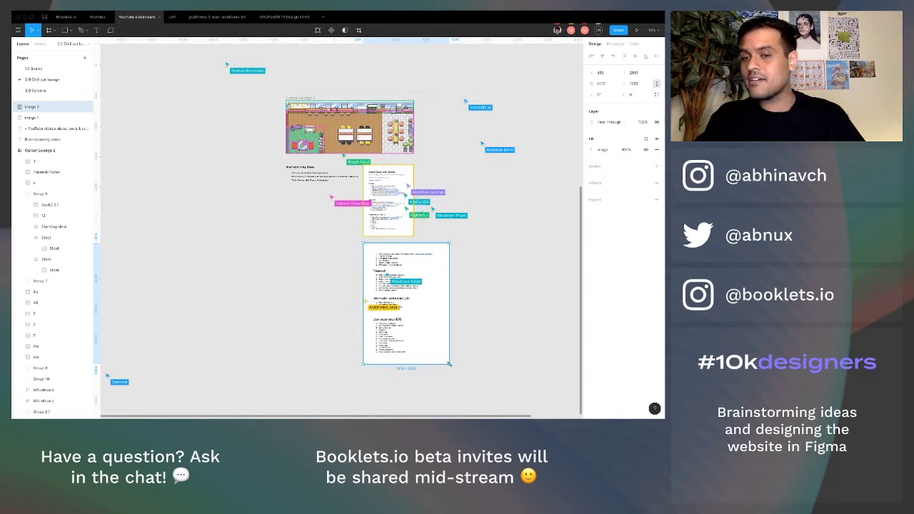
left_click_drag(425, 336, 409, 313)
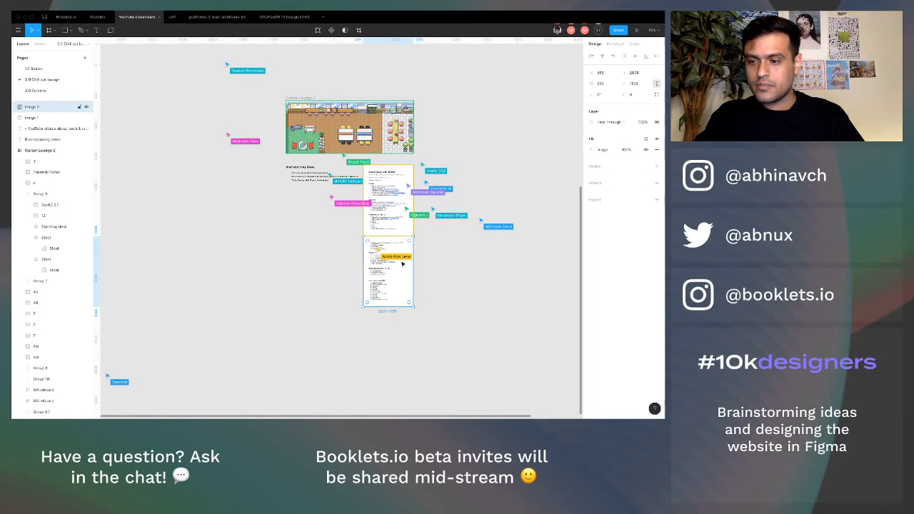
- Switch to the guide in the browser, capture the page covering Prototyping to Practice, and save it to the clipboard
key("super+Tab")
scroll(336, 272, "down", 3)
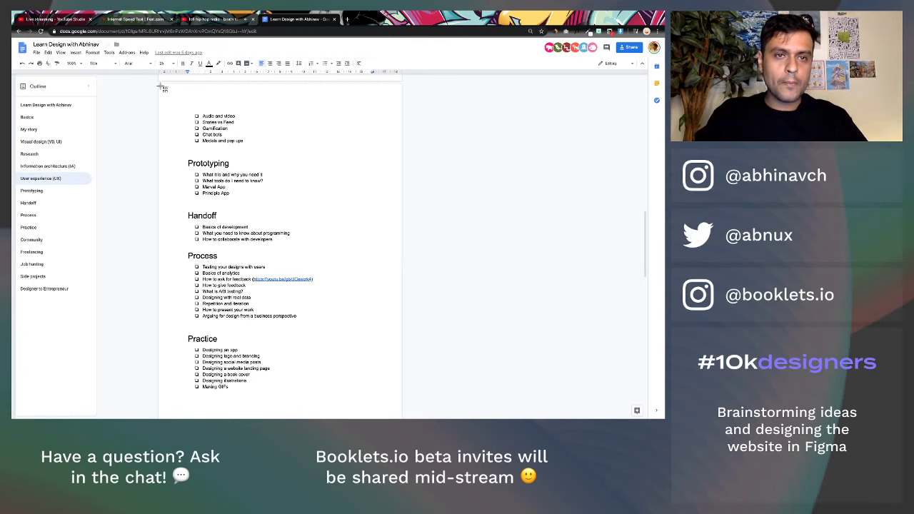
left_click_drag(161, 86, 404, 415)
right_click(641, 391)
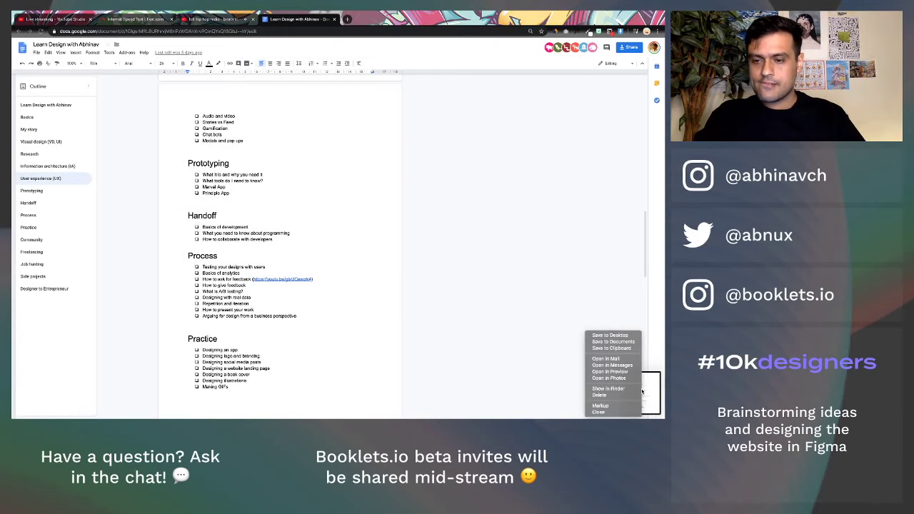
left_click(618, 349)
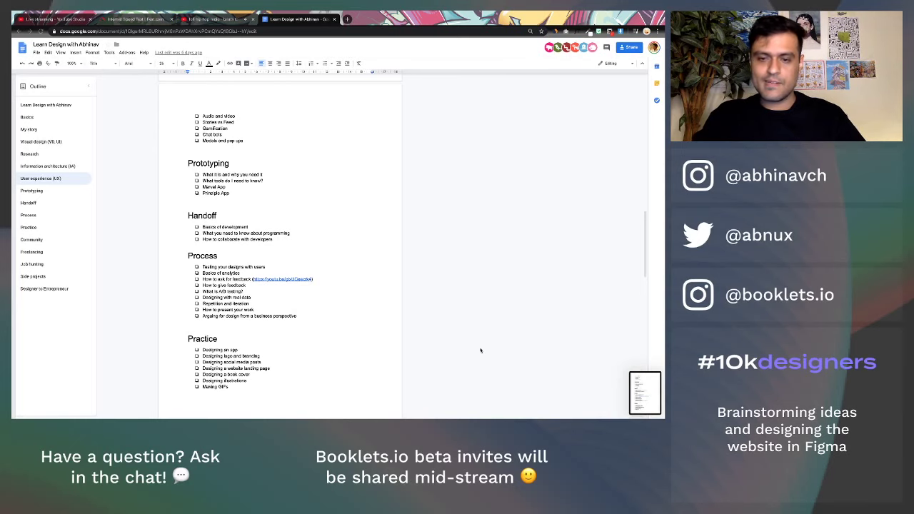
- Capture the guide page covering Community, Freelancing, Job hunting and Side projects, and save it to the clipboard
scroll(481, 349, "down", 15)
scroll(481, 350, "up", 3)
key("ctrl+Right")
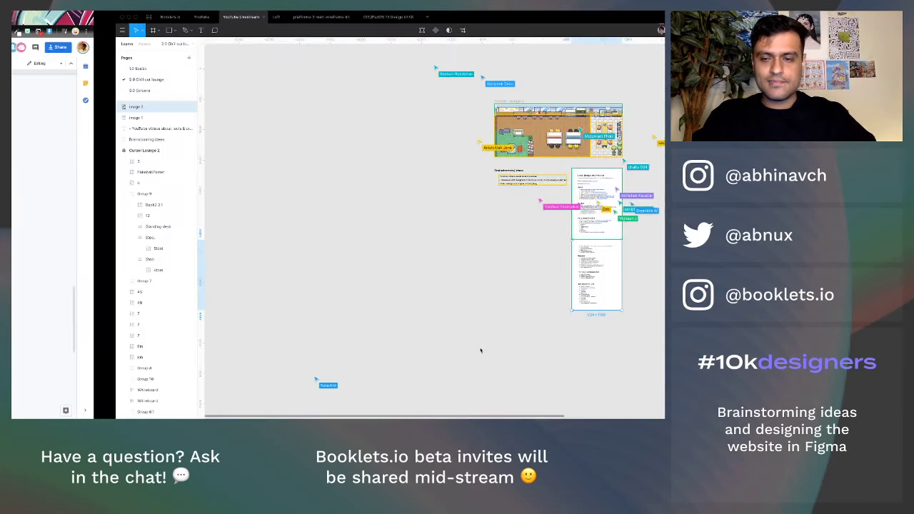
key("ctrl+Left")
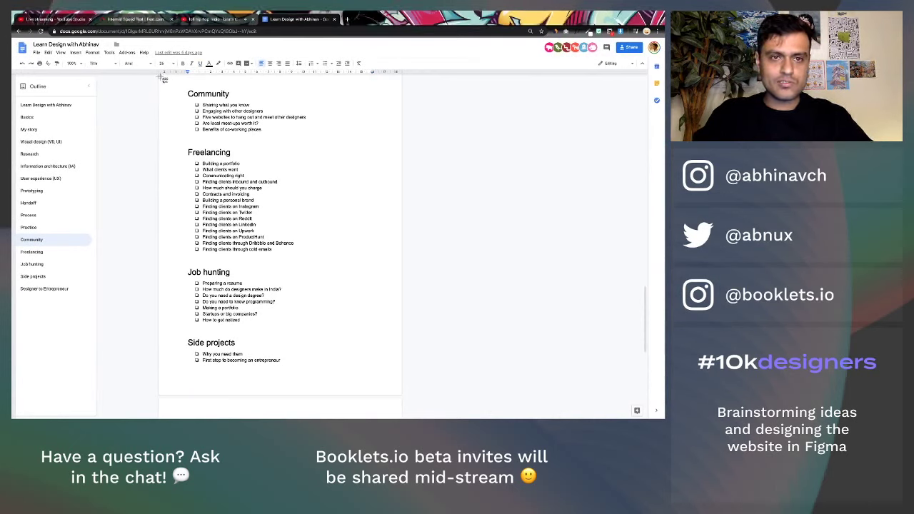
left_click_drag(160, 78, 400, 393)
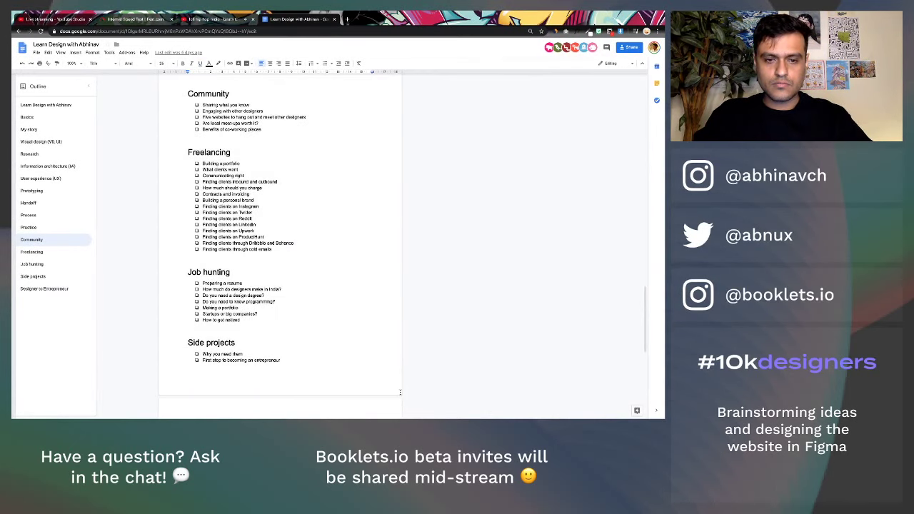
right_click(641, 405)
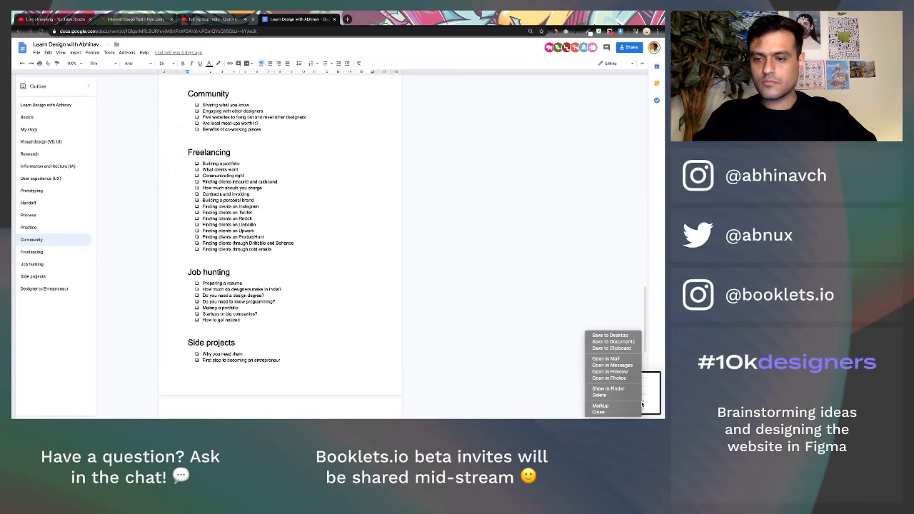
left_click(619, 349)
- Switch to Figma and deselect the lower guide image, bringing the space beneath it into view
key("ctrl+Right")
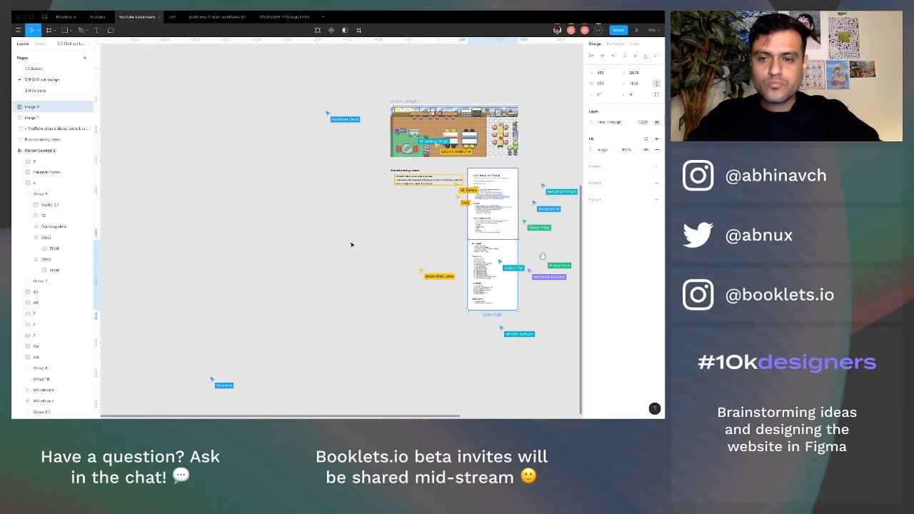
left_click(388, 269)
scroll(387, 269, "right", 3)
scroll(388, 269, "down", 2)
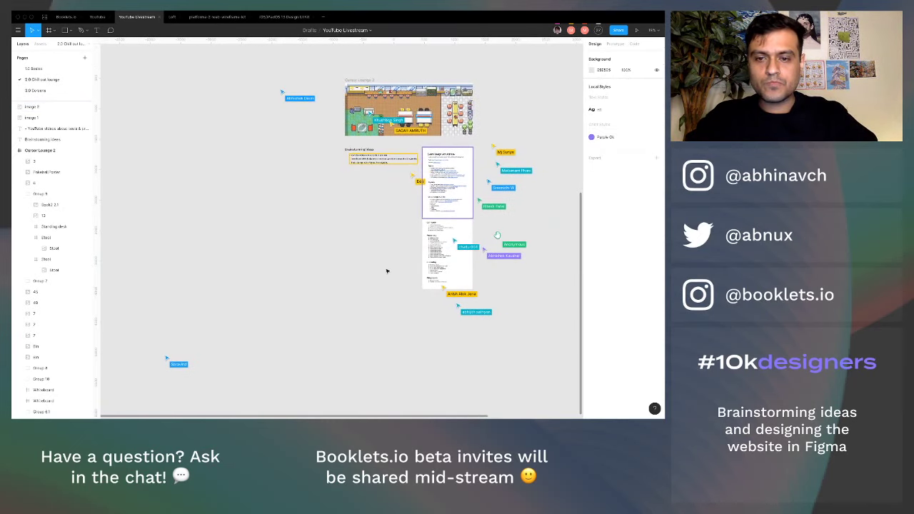
- Return to the guide in the browser, try to capture the whole document with Full Page Screen Capture, and copy the image
key("ctrl+Left")
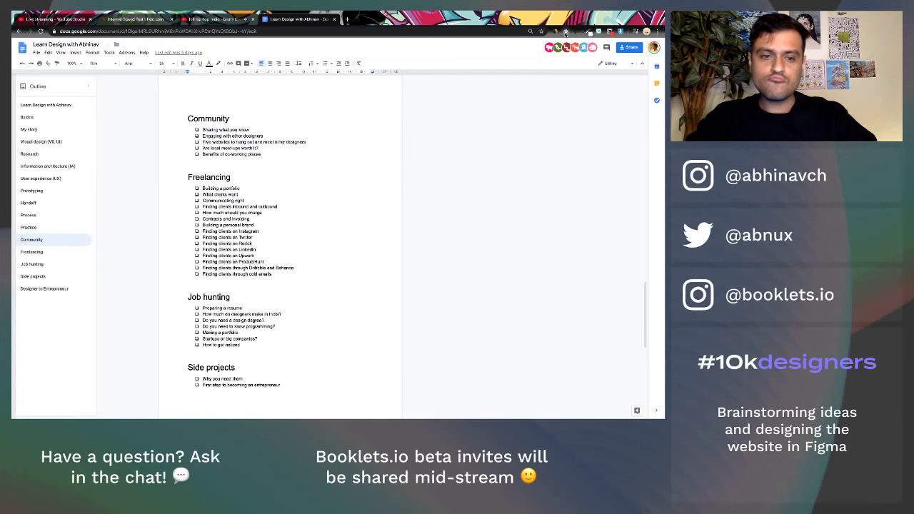
left_click(566, 33)
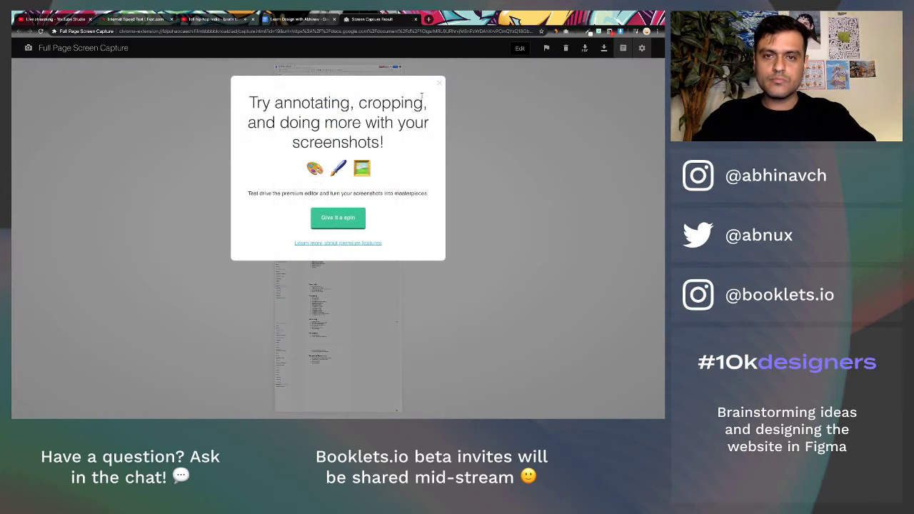
left_click(440, 86)
right_click(329, 191)
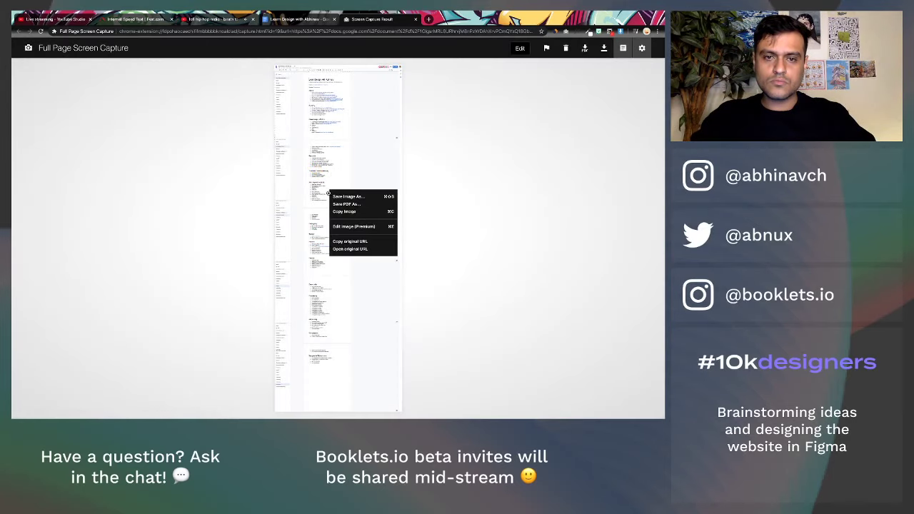
left_click(346, 213)
- Switch to Figma, paste the clipboard image below the two guide pages, scale it to their width, and deselect it
key("super+Tab")
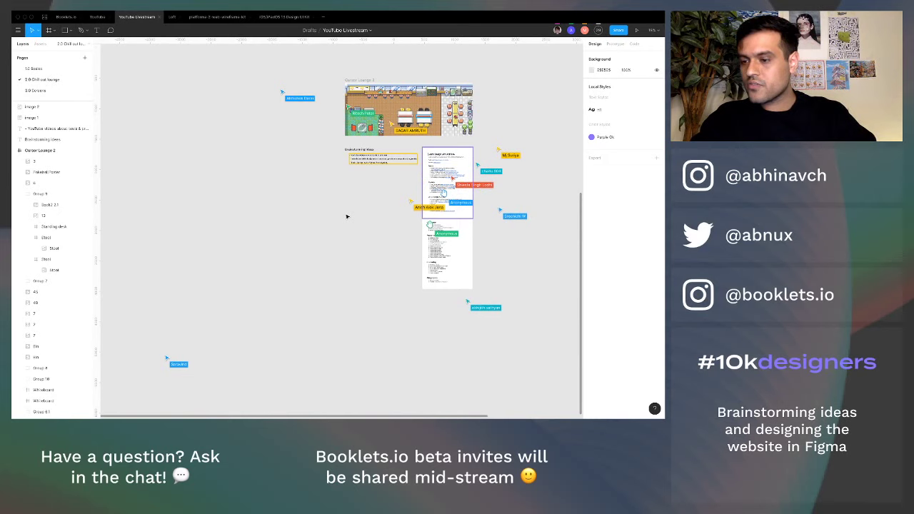
key("super+v")
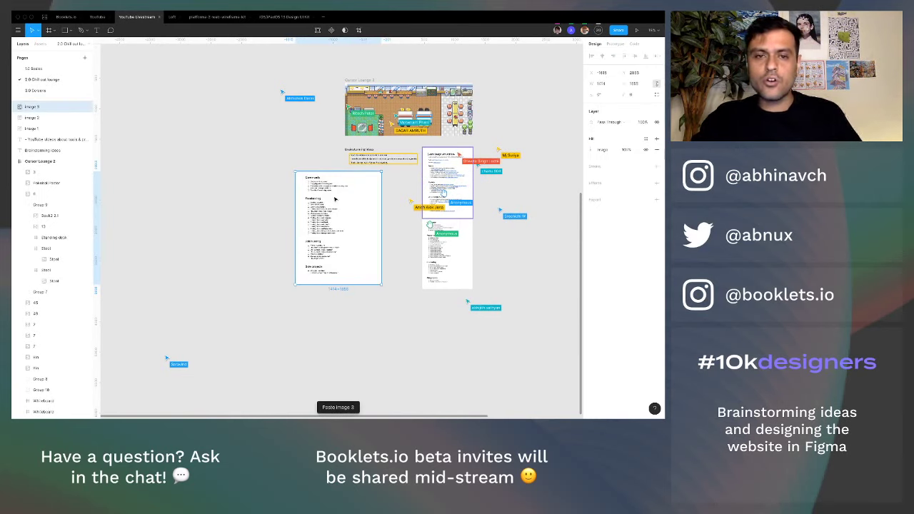
left_click_drag(333, 200, 460, 325)
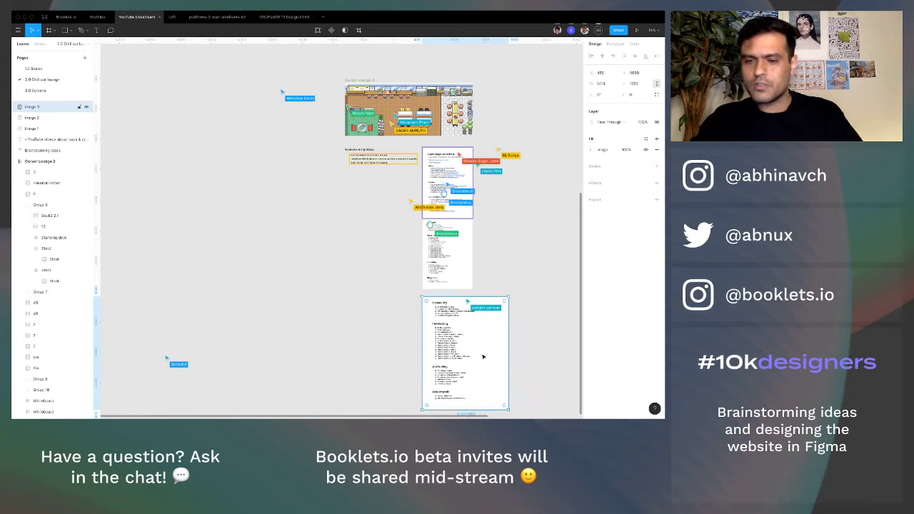
left_click_drag(509, 410, 457, 321)
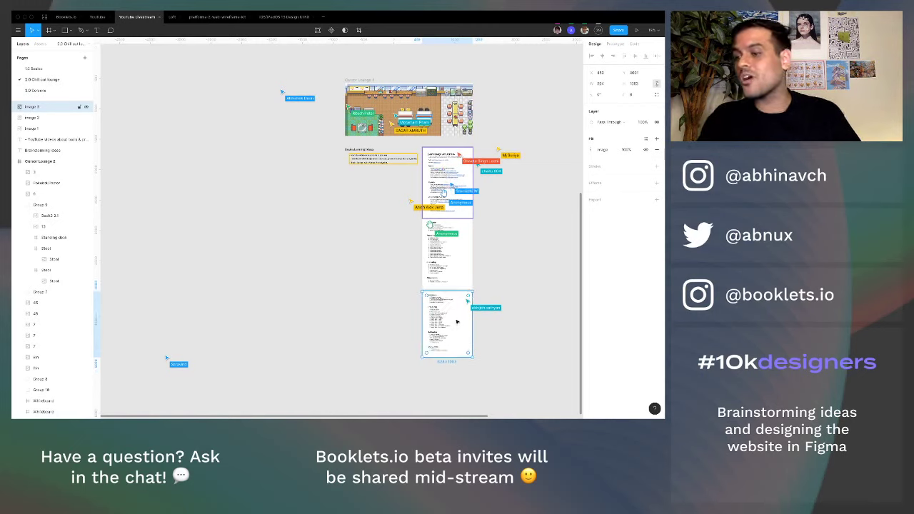
left_click(510, 320)
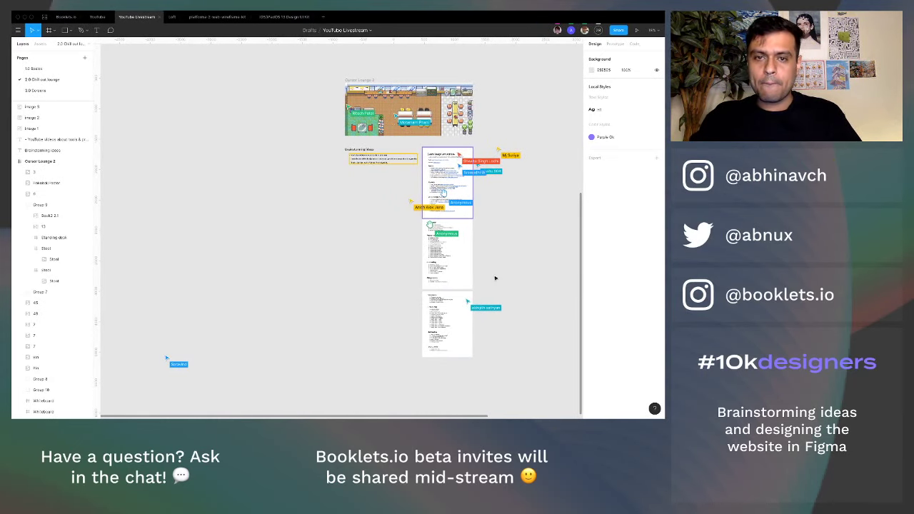
- Open the file's Screens page and bring the Desktop website frames into close view
scroll(389, 173, "up", 5)
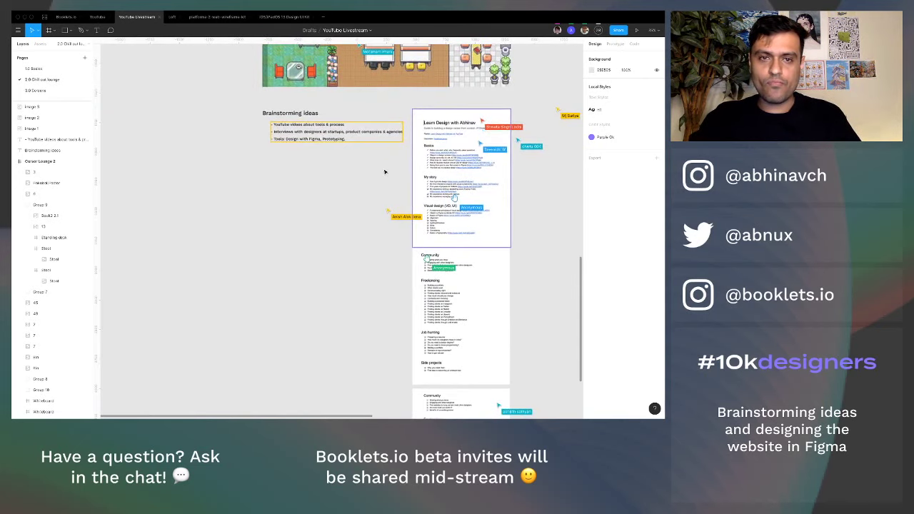
left_click(34, 90)
scroll(257, 194, "up", 4)
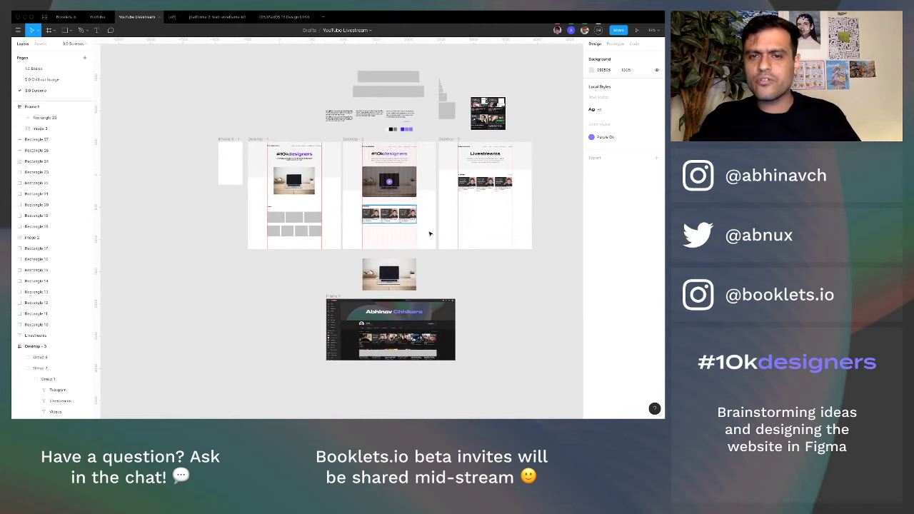
scroll(430, 234, "up", 3)
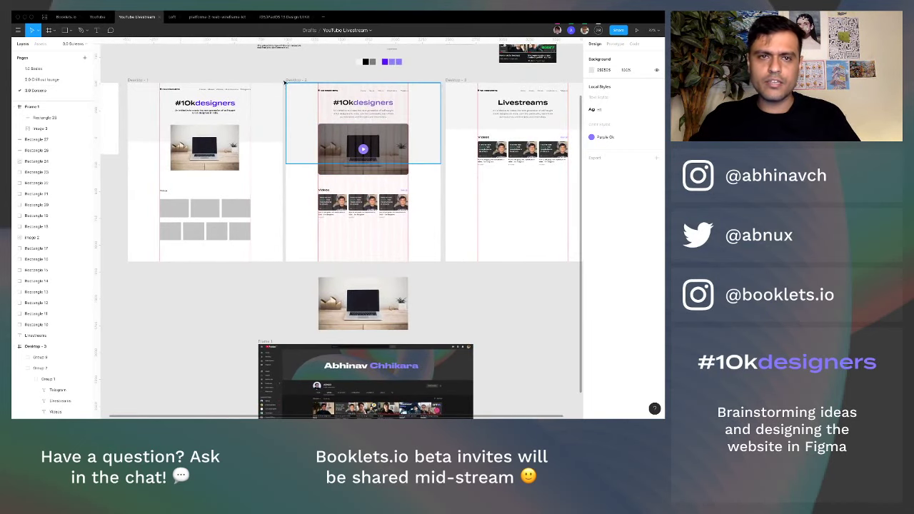
- Hide the column layout grid on the Desktop - 2 frame and bring that frame into close view
left_click(285, 82)
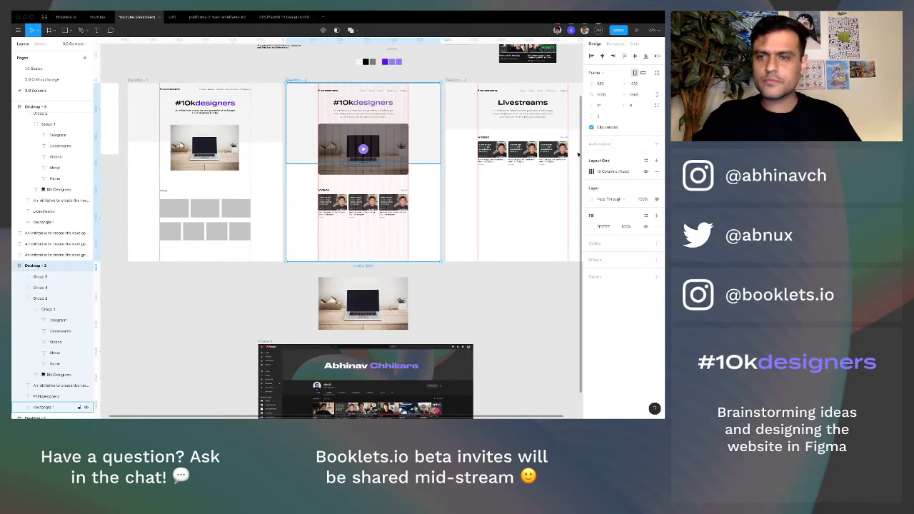
left_click(645, 172)
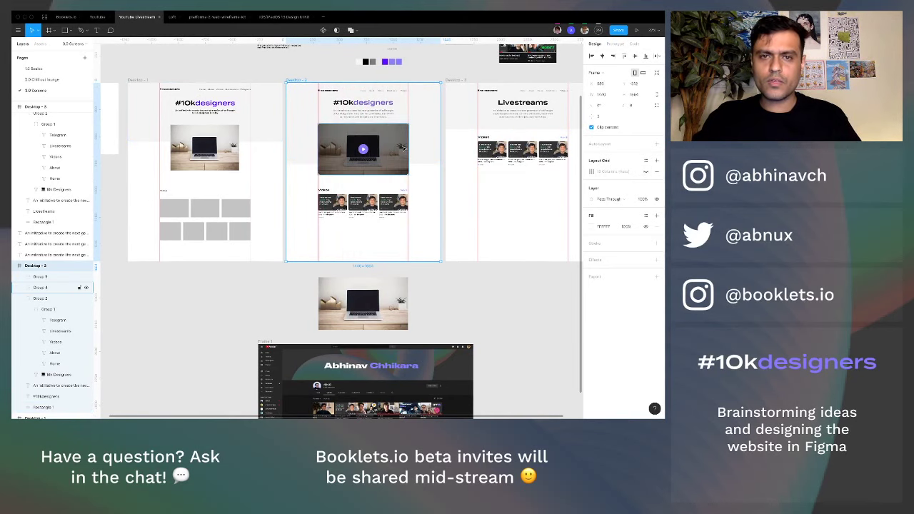
scroll(405, 148, "up", 3)
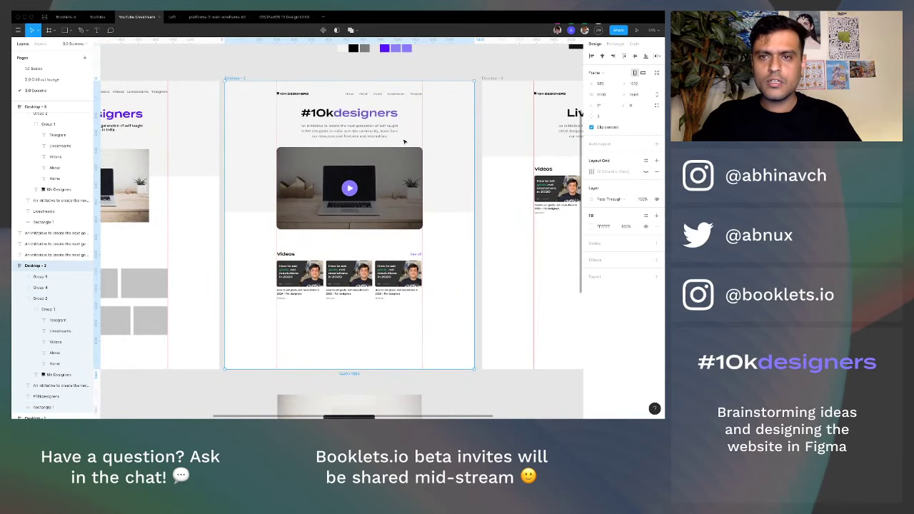
scroll(404, 142, "up", 3)
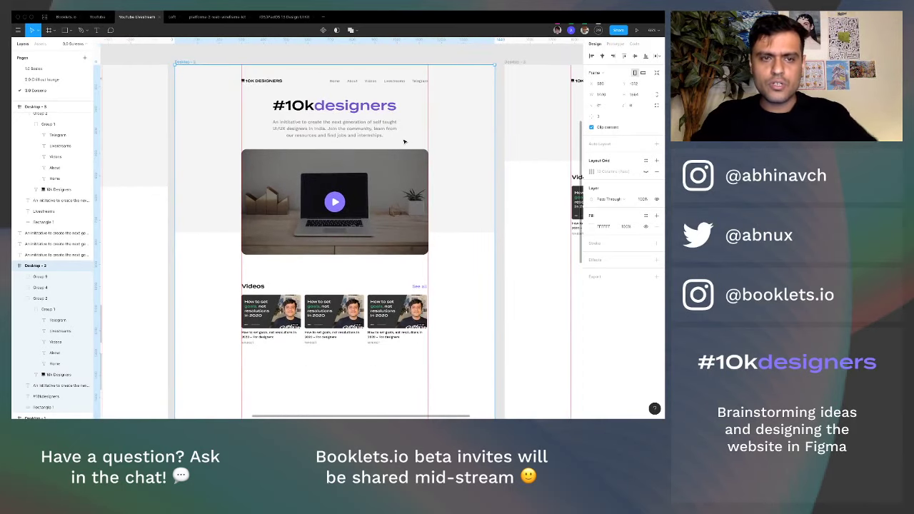
- Switch to the browser and open the Figma Mirror page (figma.com/mirror) in a new tab
key("alt+Tab")
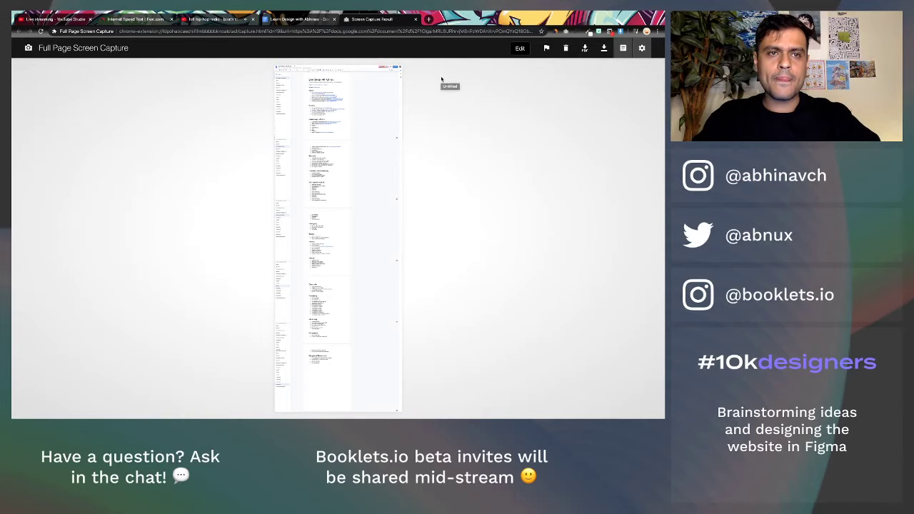
left_click(429, 20)
type("f")
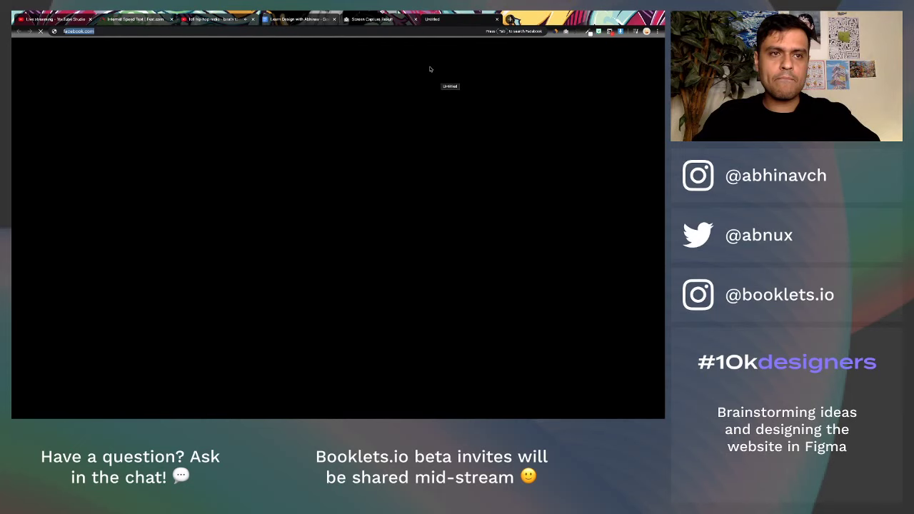
type("igma.com")
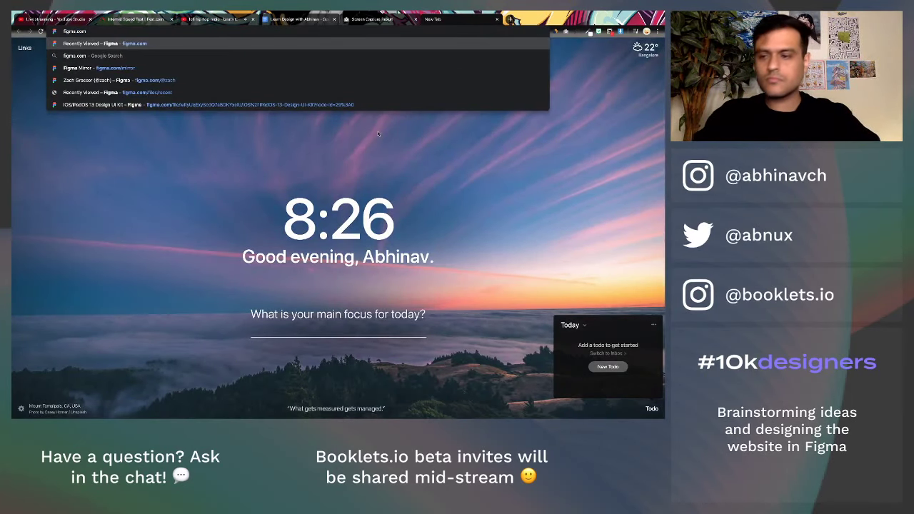
key("Down")
key("Down")
key("Return")
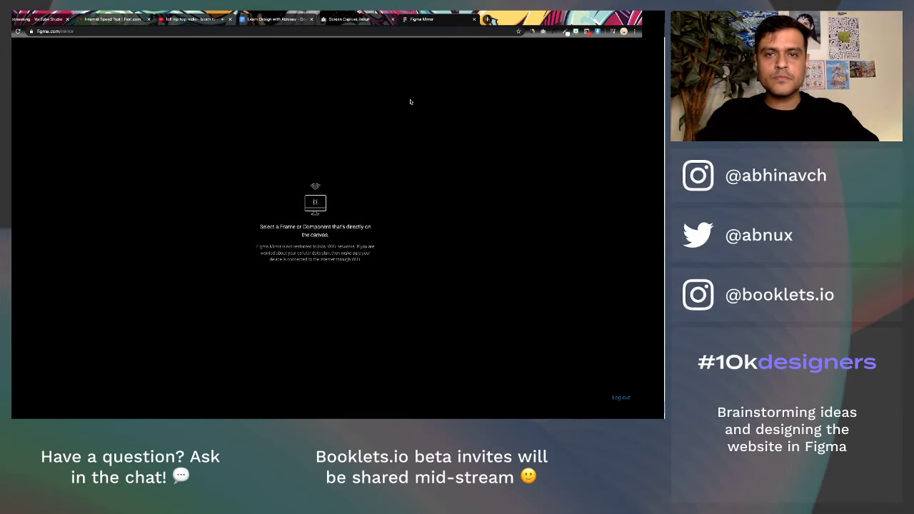
- Select the Desktop - 2 frame in Figma, return to the browser, and review its mirrored page from the header through the Videos section
key("super+Tab")
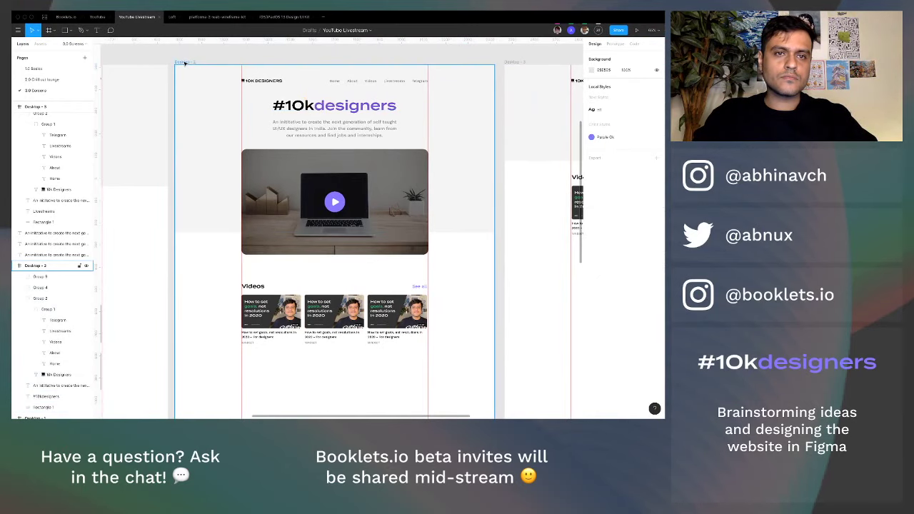
key("super+Tab")
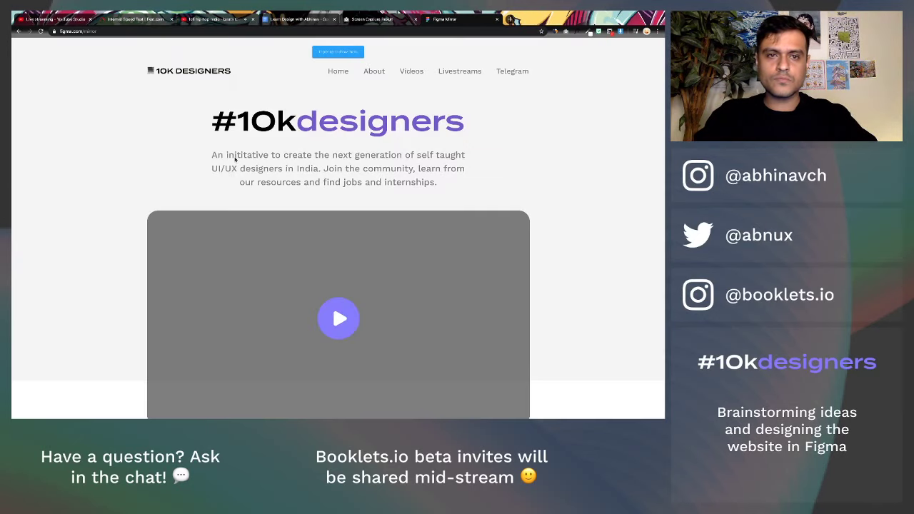
scroll(235, 159, "down", 1)
scroll(235, 160, "down", 4)
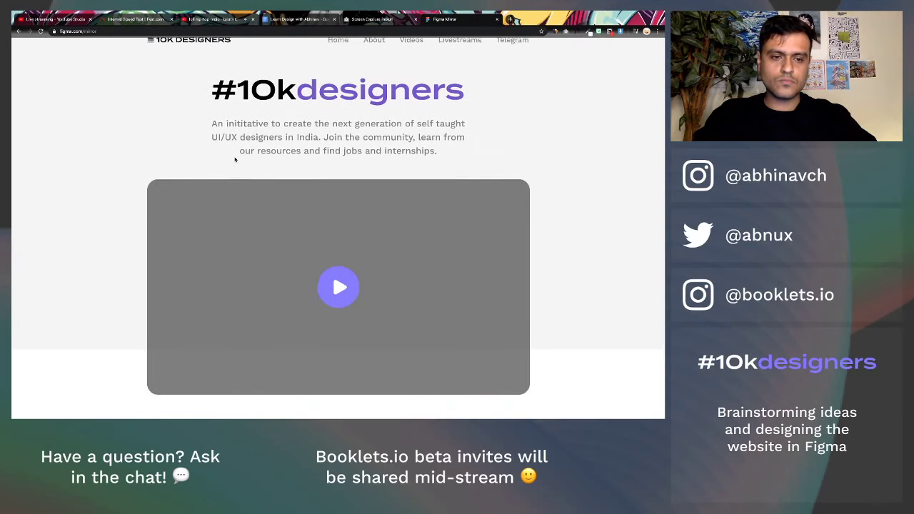
scroll(235, 159, "down", 3)
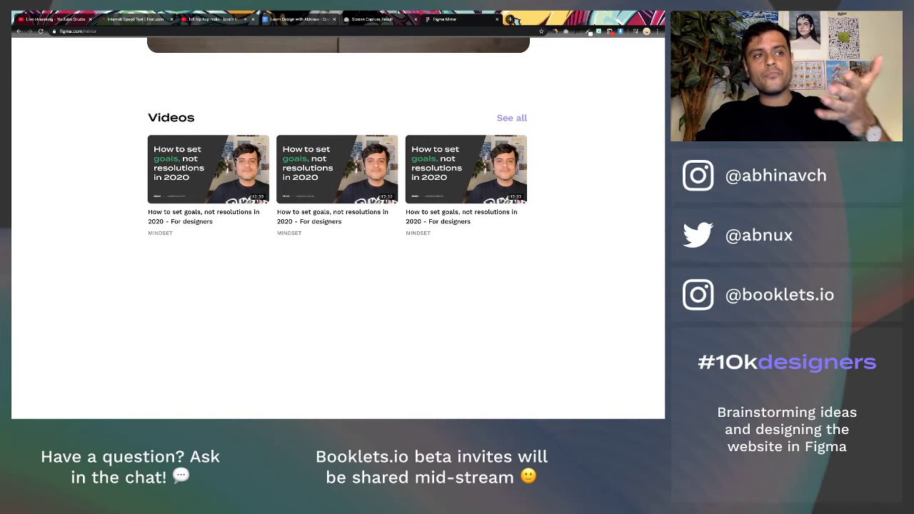
scroll(235, 159, "up", 1)
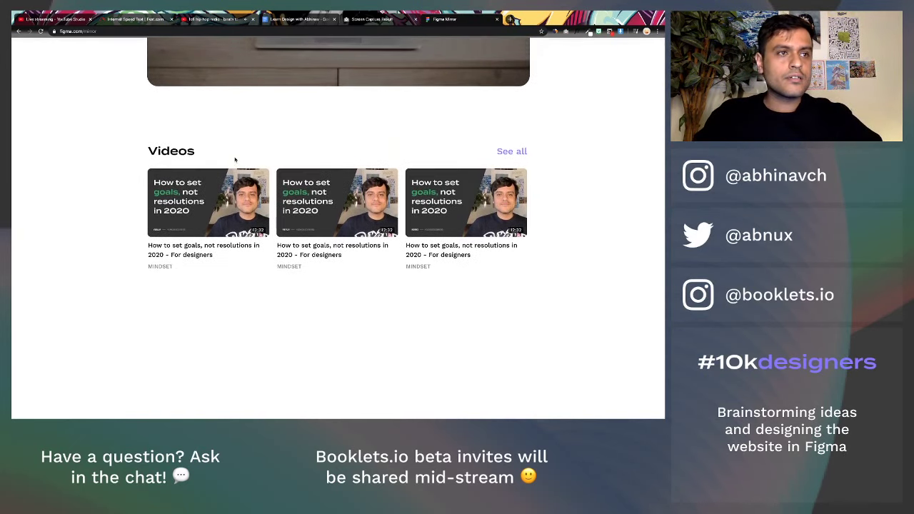
scroll(235, 160, "up", 3)
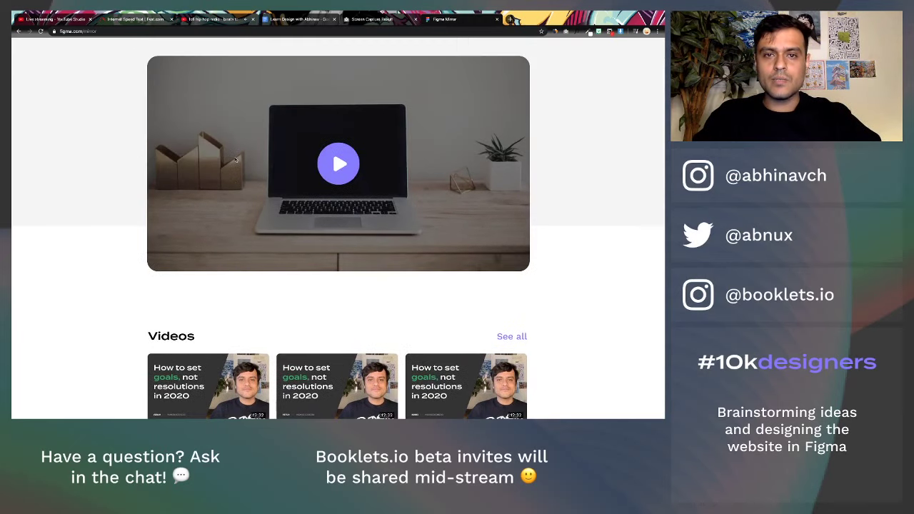
scroll(235, 159, "up", 1)
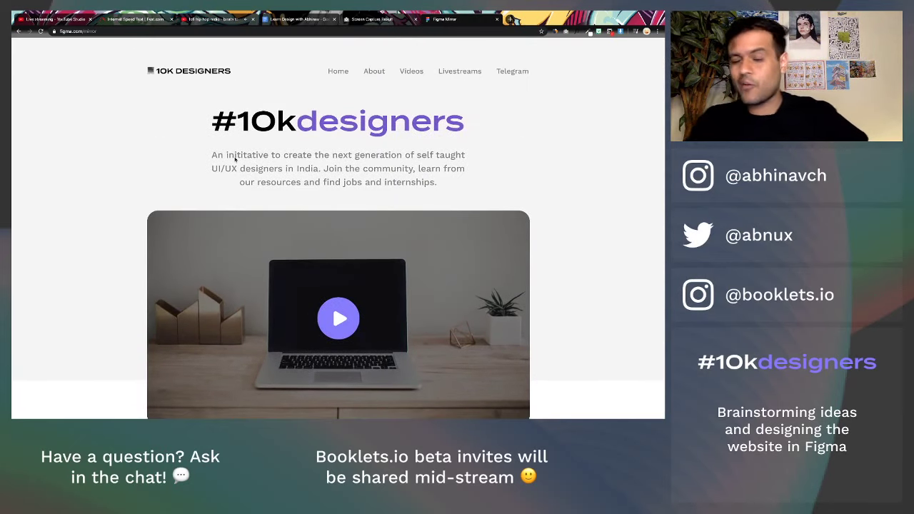
scroll(235, 159, "down", 1)
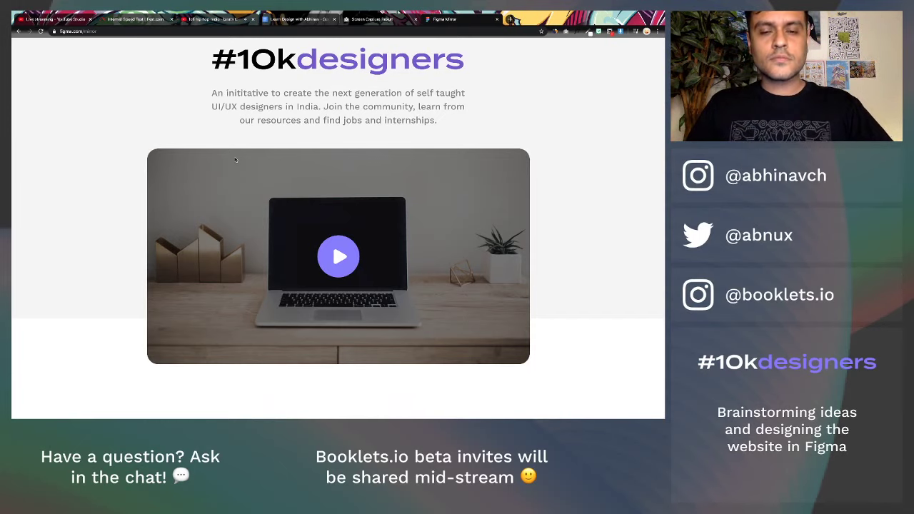
scroll(340, 198, "up", 2)
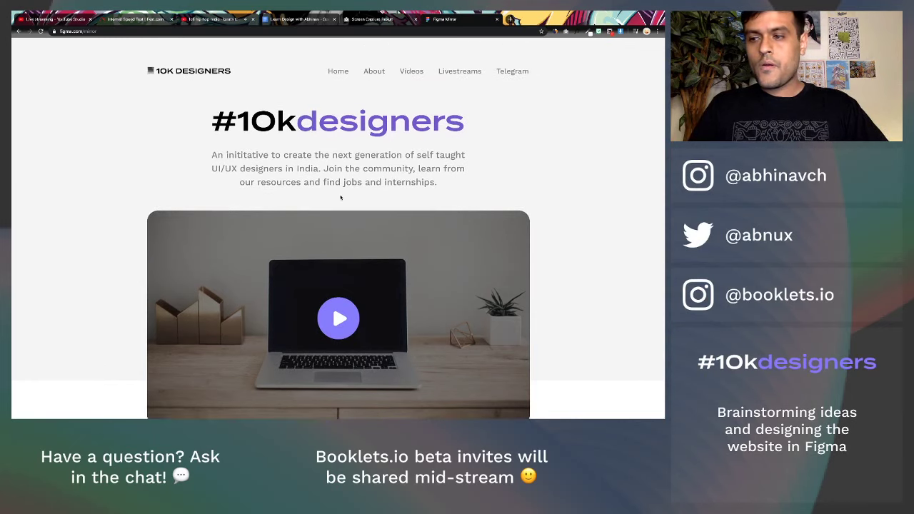
- Switch back to Figma and open the Chill out lounge page at the pasted guide images
key("super+Tab")
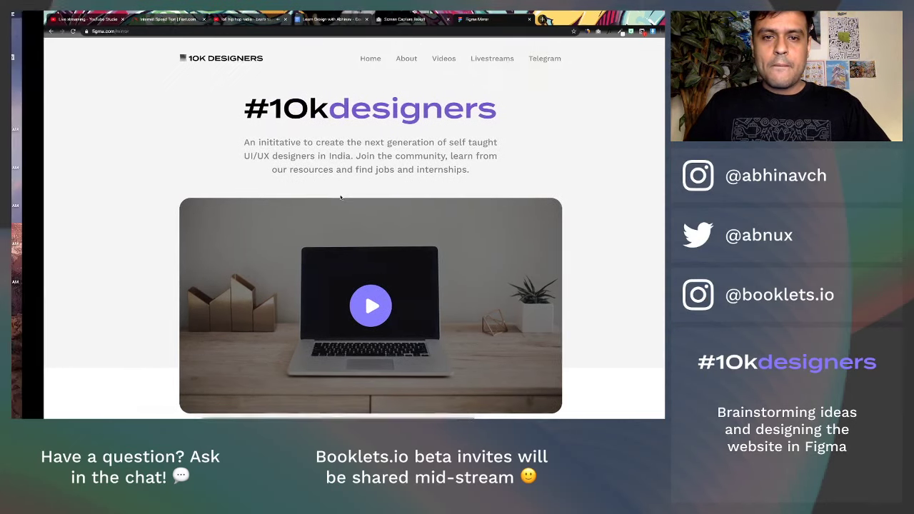
key("ctrl+Right")
key("ctrl+Right")
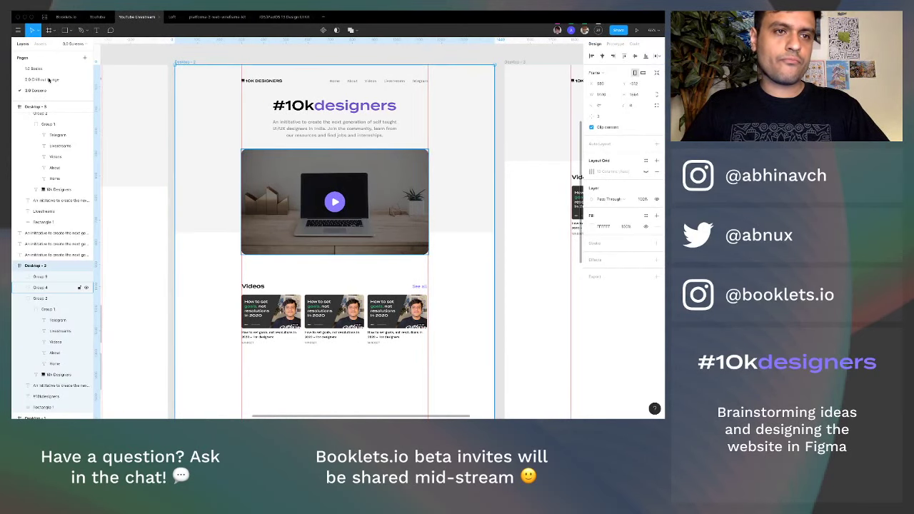
key("ctrl+Tab")
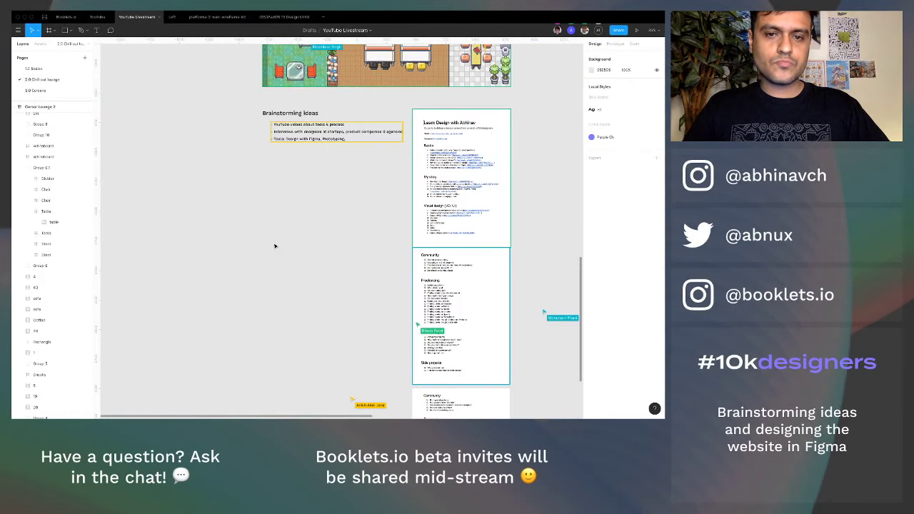
scroll(315, 174, "down", 3)
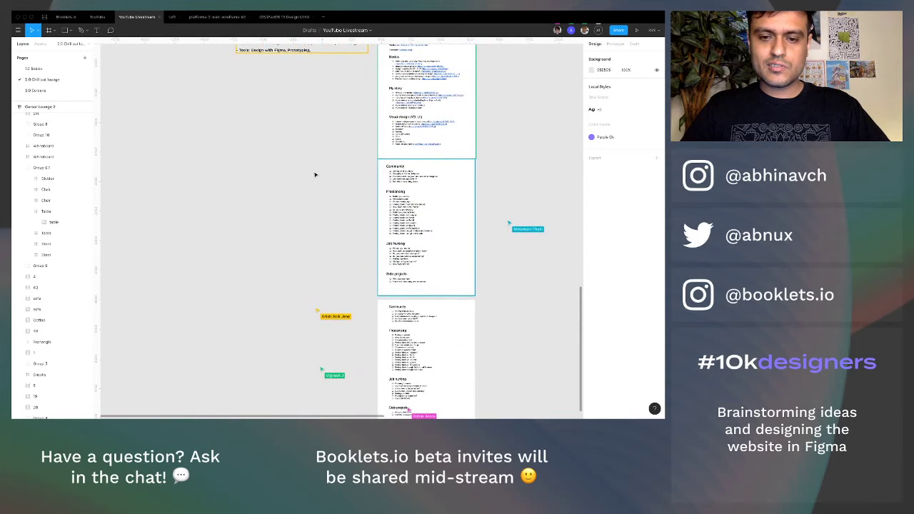
- Return to the Full Page Screen Capture result in the browser, dismiss the copy notice, and copy the whole-document image again
key("ctrl+Left")
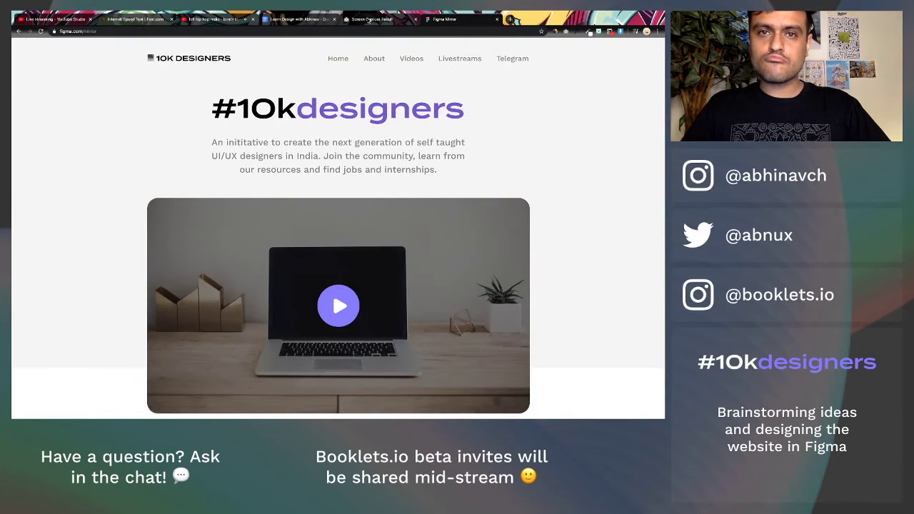
left_click(370, 18)
right_click(369, 185)
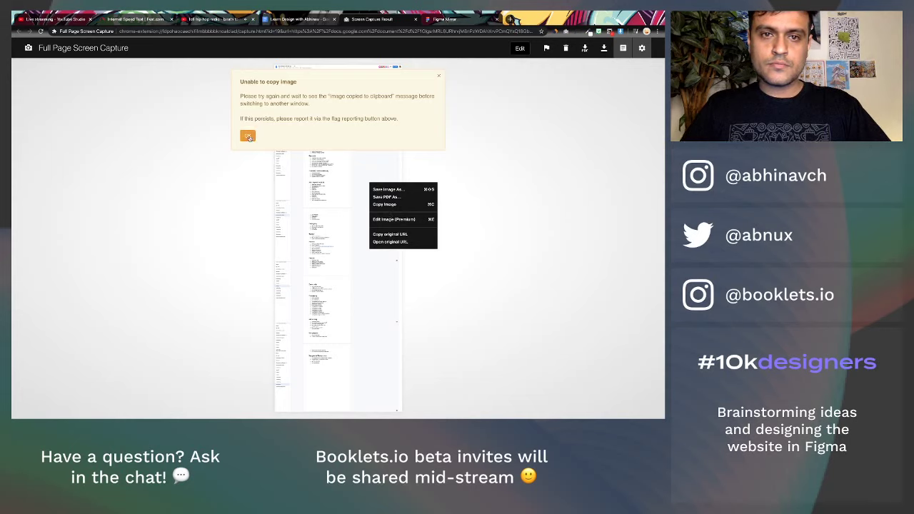
left_click(248, 137)
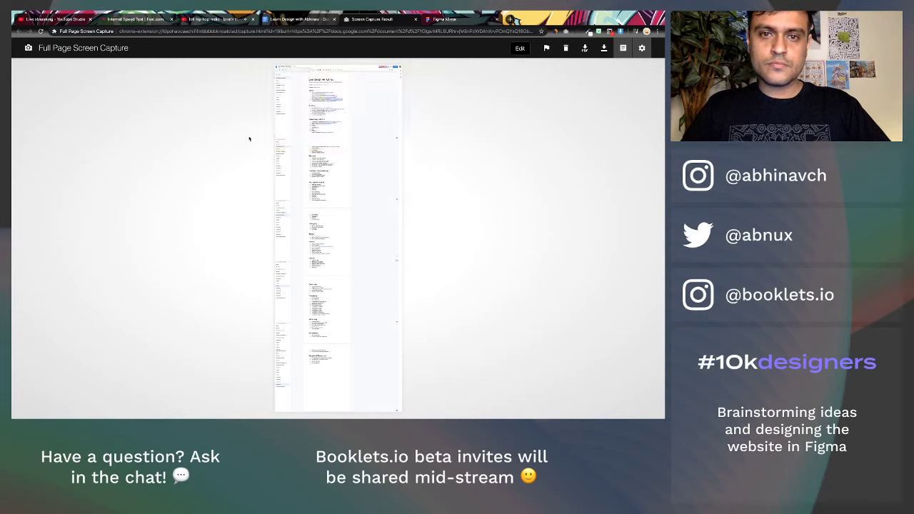
right_click(333, 152)
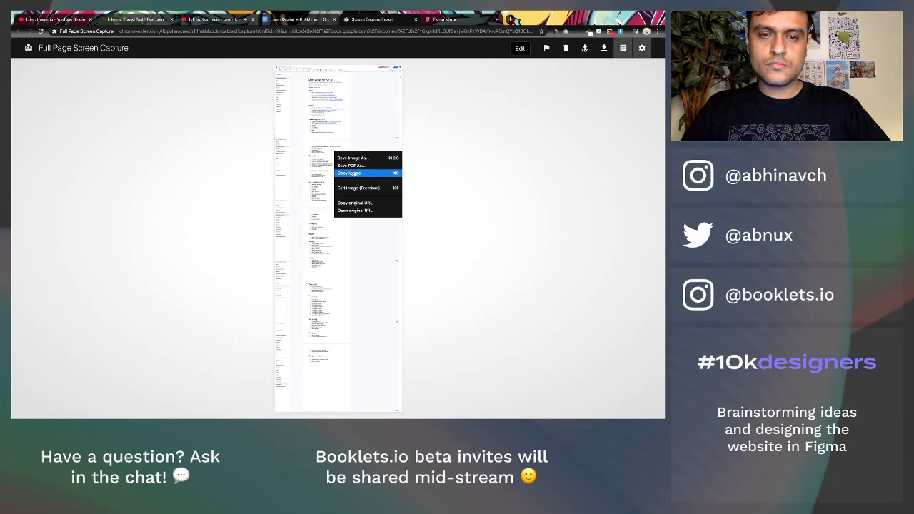
left_click(357, 173)
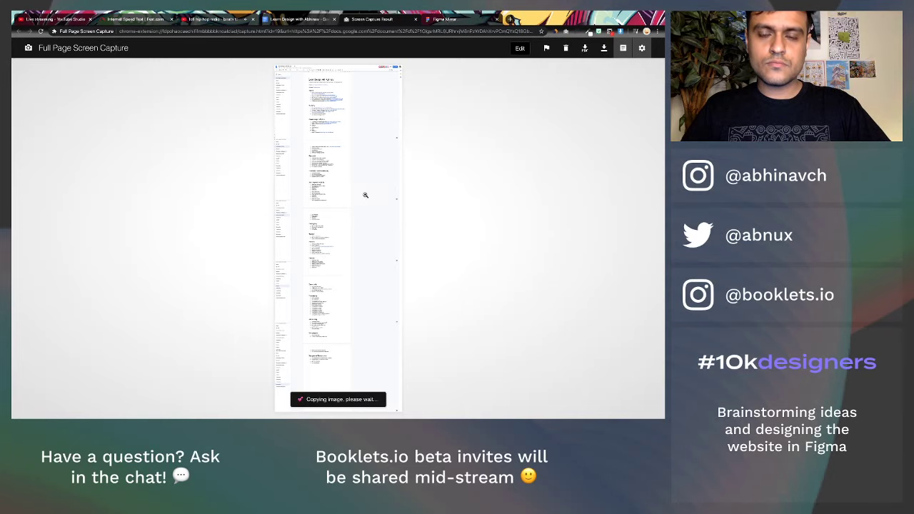
key("ctrl+Right")
key("ctrl+Left")
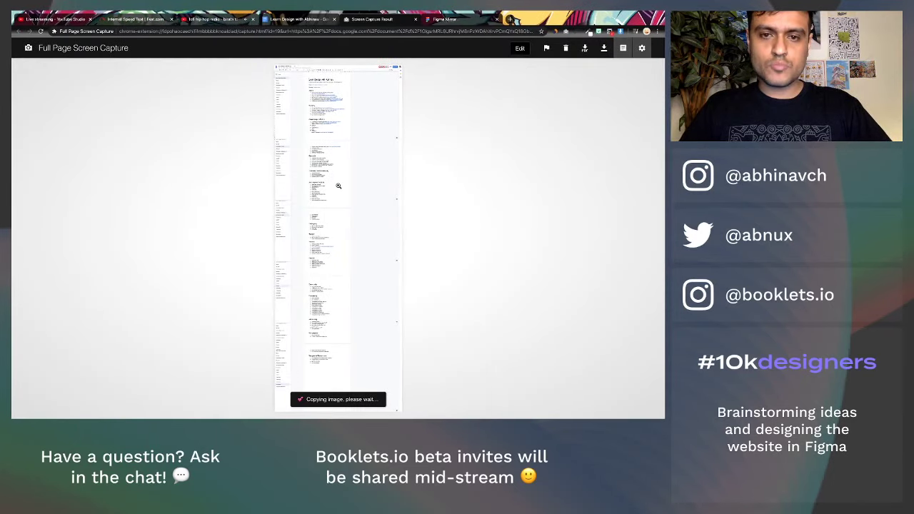
right_click(336, 188)
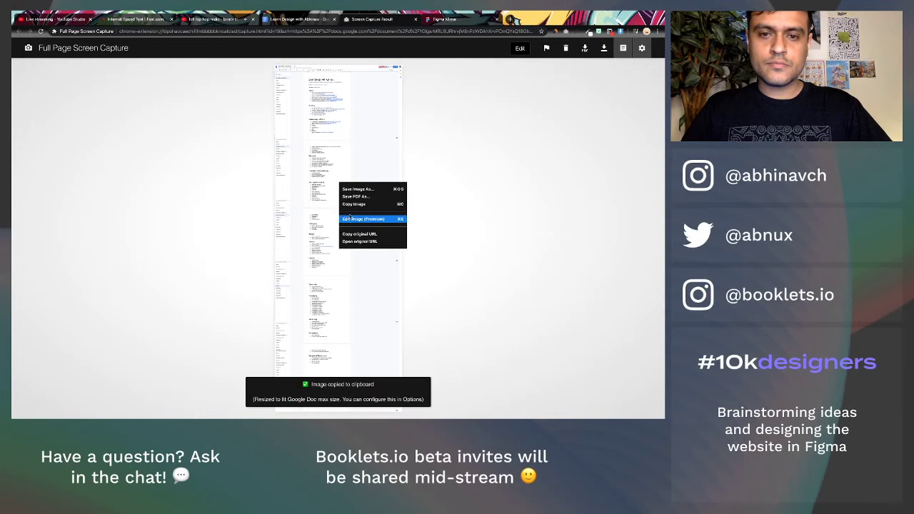
key("Escape")
- Switch to Figma, paste the full-page document capture below the guide images, and bring it into close view
key("ctrl+Right")
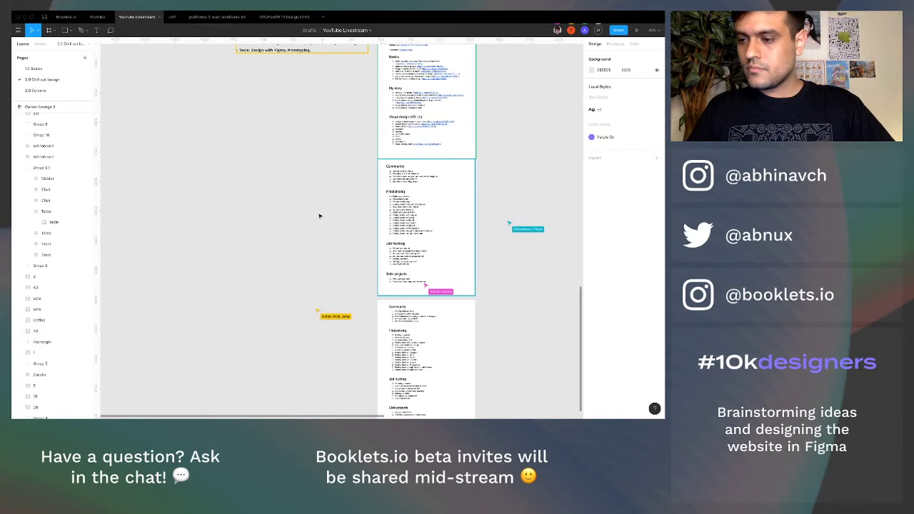
scroll(320, 216, "down", 10)
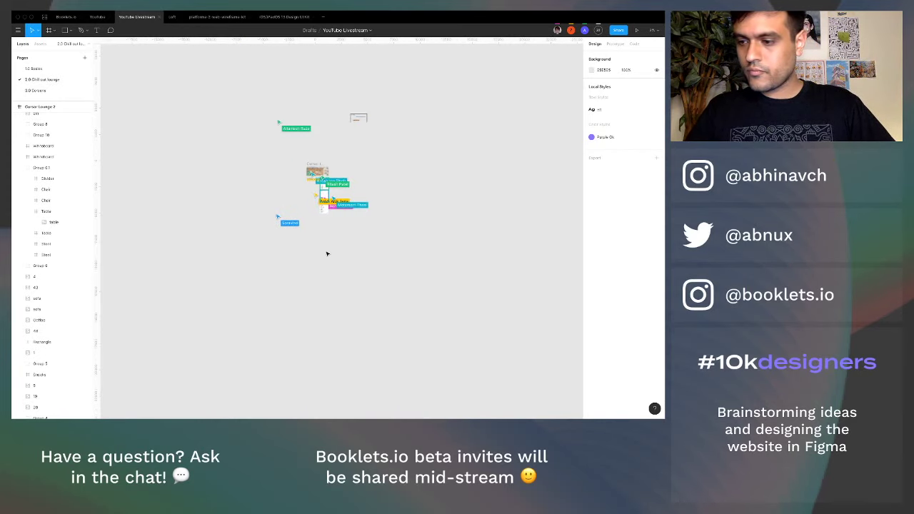
scroll(328, 254, "up", 3)
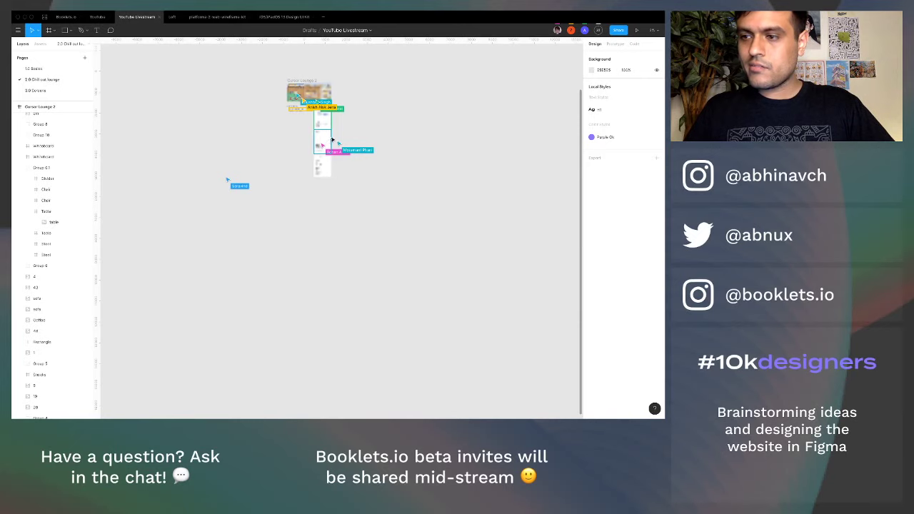
key("ctrl+v")
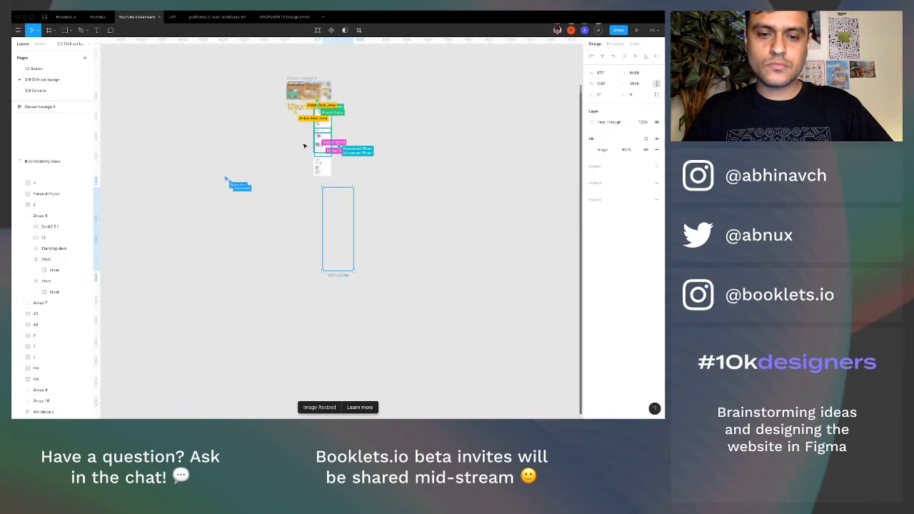
scroll(304, 146, "up", 3)
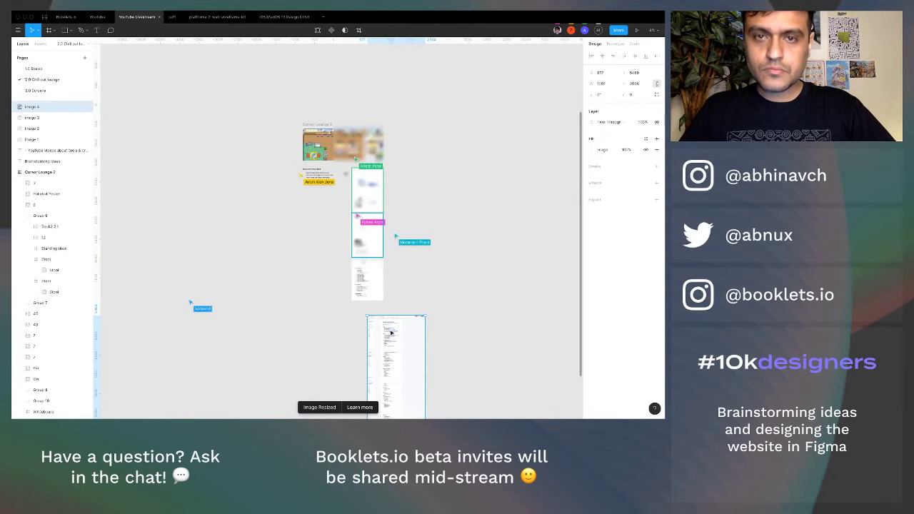
scroll(350, 258, "down", 2)
scroll(384, 352, "up", 10)
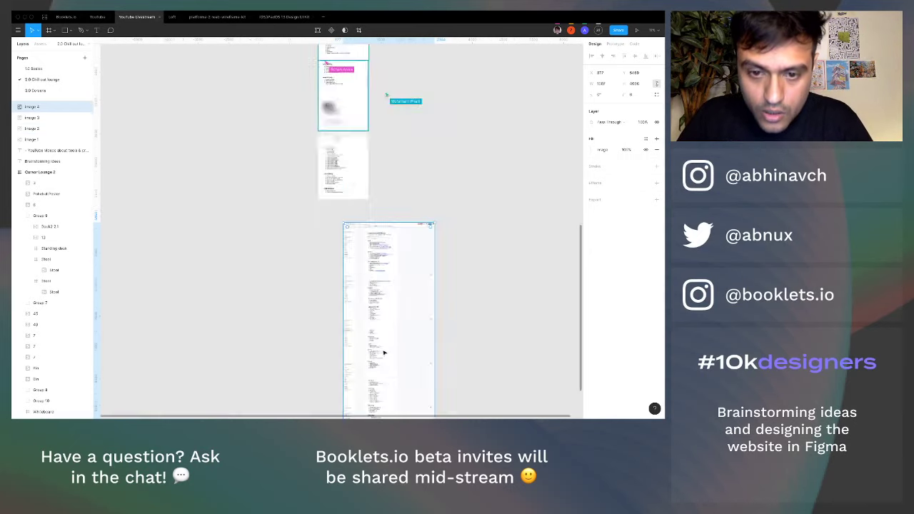
scroll(384, 352, "down", 5)
scroll(384, 352, "down", 3)
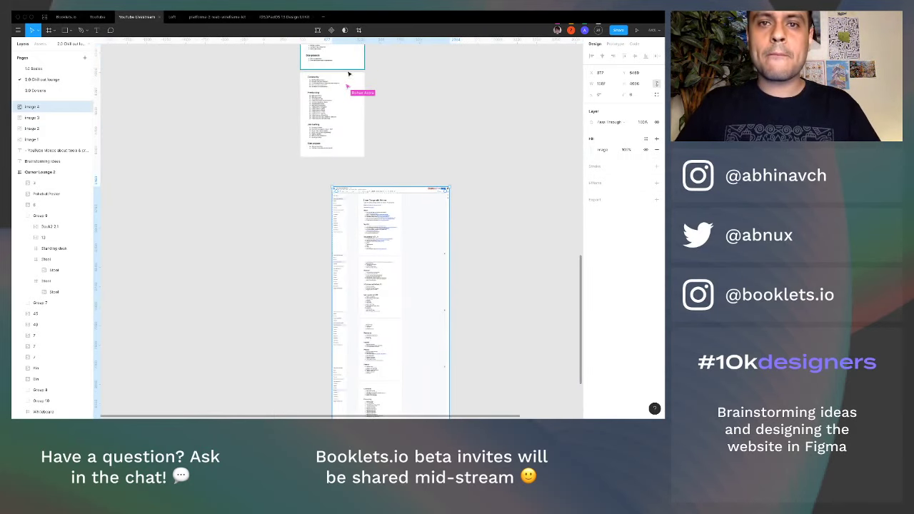
- Crop the pasted full-page capture on both sides down to the width of the document's page column
double_click(333, 333)
scroll(333, 322, "down", 2)
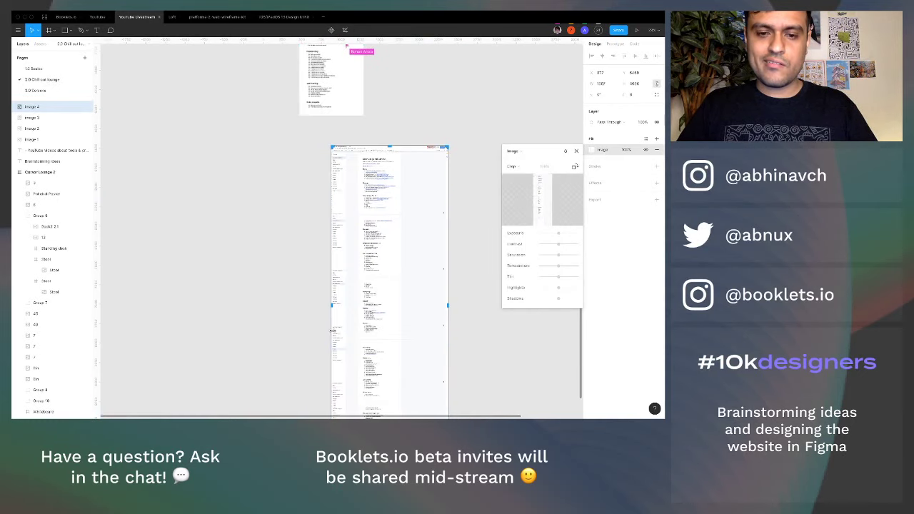
left_click_drag(354, 307, 357, 305)
left_click_drag(447, 305, 403, 306)
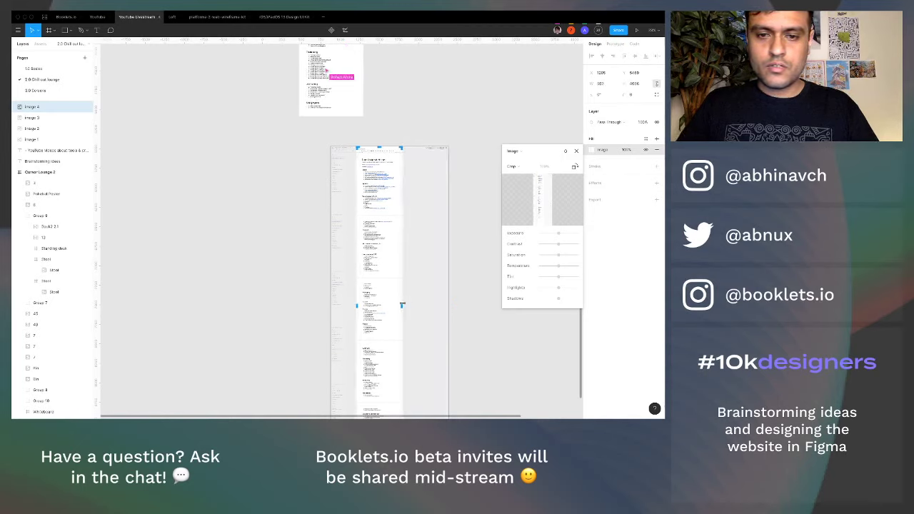
key("Return")
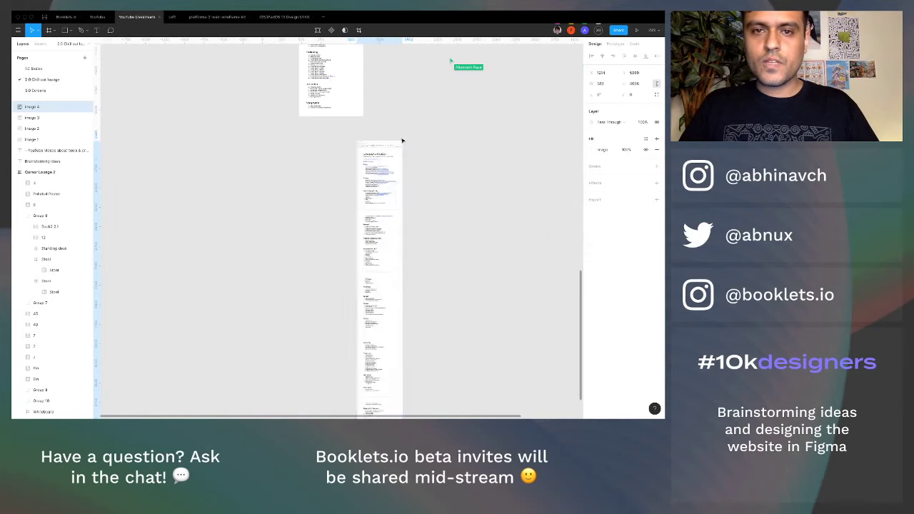
- Move the cropped full-page capture up beside the stack of guide page images, level with its top
left_click_drag(380, 196, 403, 141)
scroll(402, 141, "up", 5)
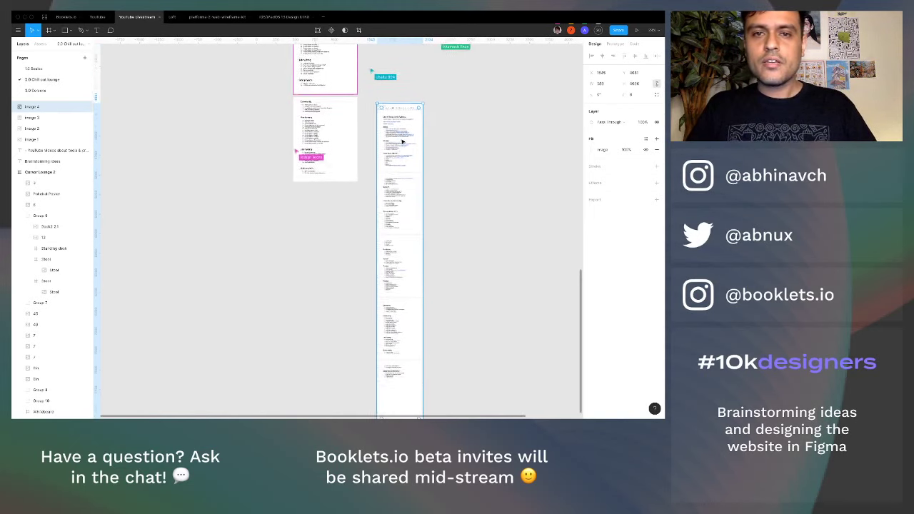
scroll(402, 141, "up", 1)
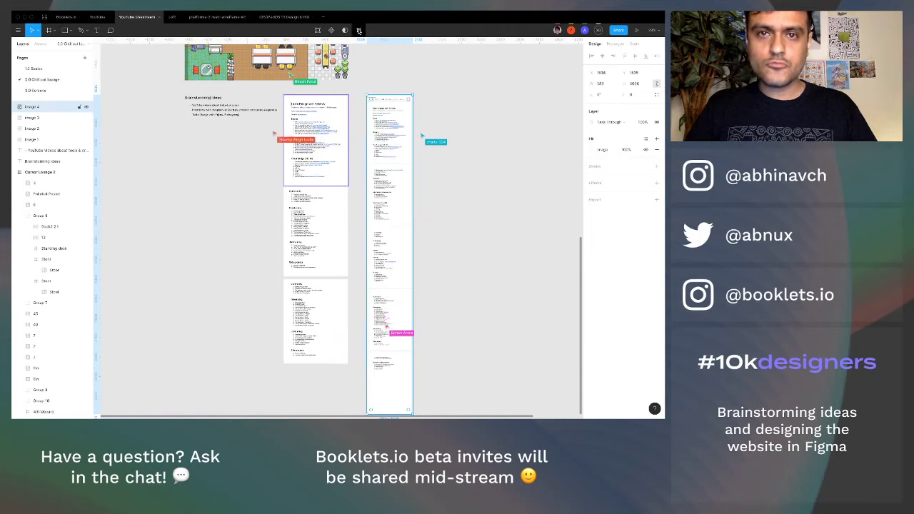
- Crop the blank area off the bottom of the full-page capture and deselect it
left_click(358, 30)
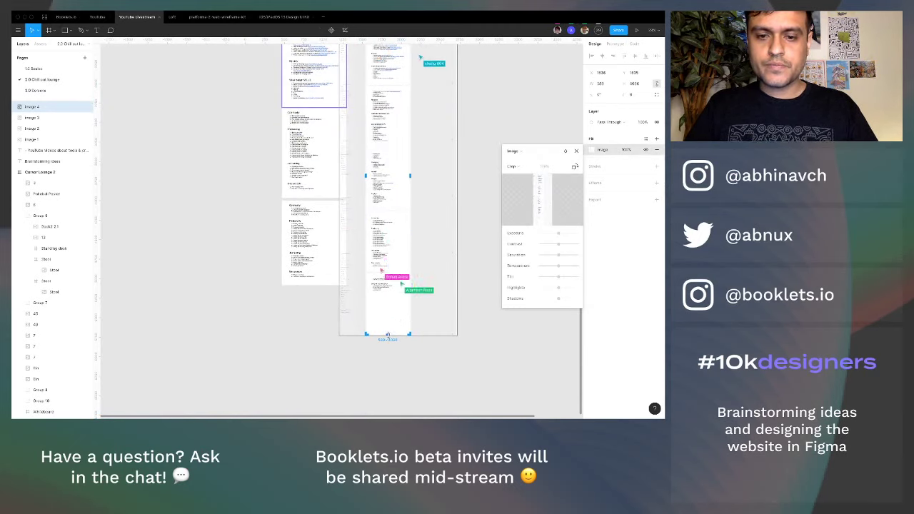
key("Return")
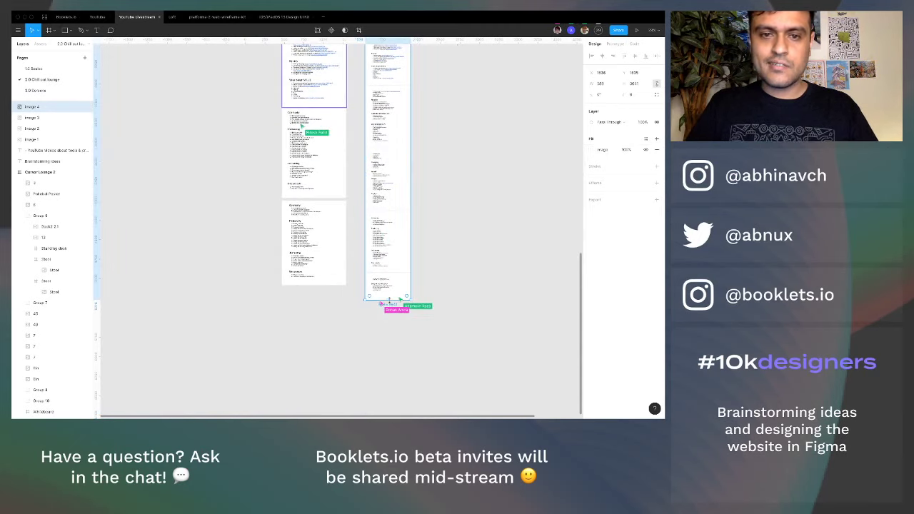
left_click(231, 322)
- Delete the three older guide page images stacked between the ideas list and the full-page capture
scroll(231, 322, "down", 3)
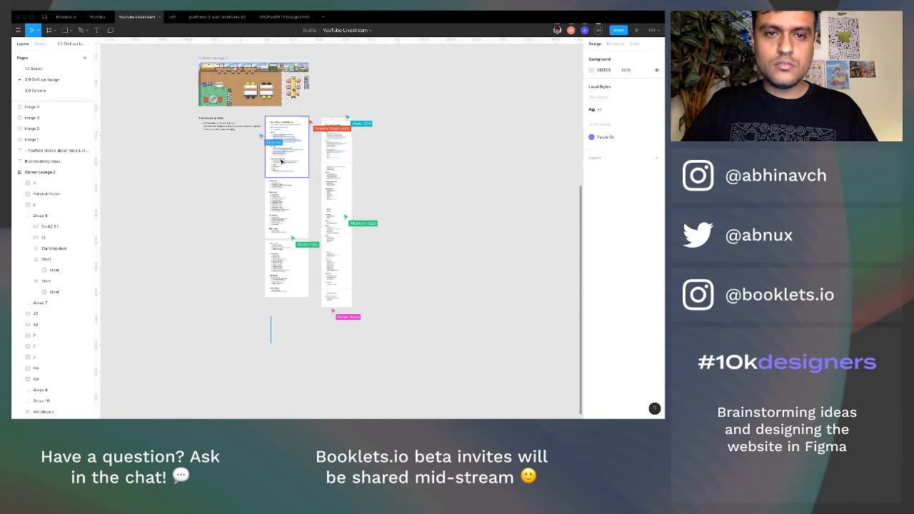
left_click(286, 208, "shift")
key("Delete")
left_click(347, 173)
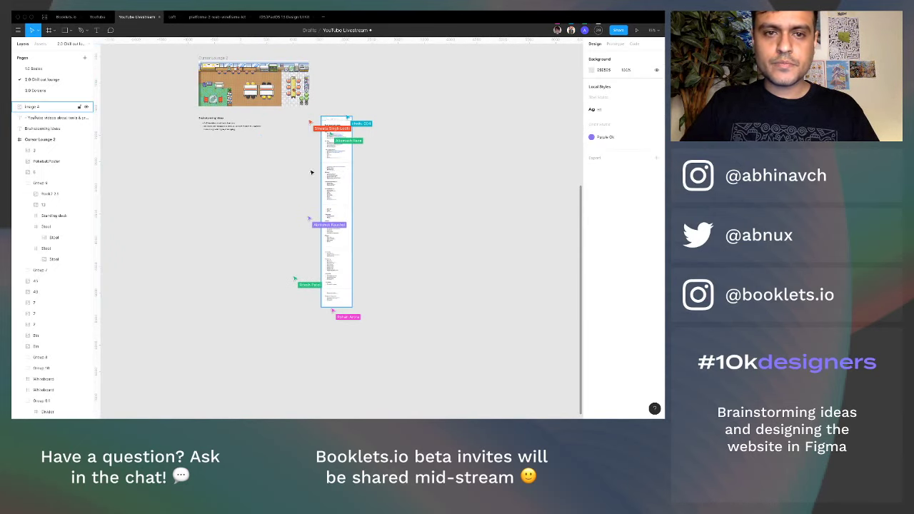
- Move the full-page capture into the freed space beside the Brainstorming ideas list, just below the Cursor Lounge frame
left_click_drag(311, 172, 301, 169)
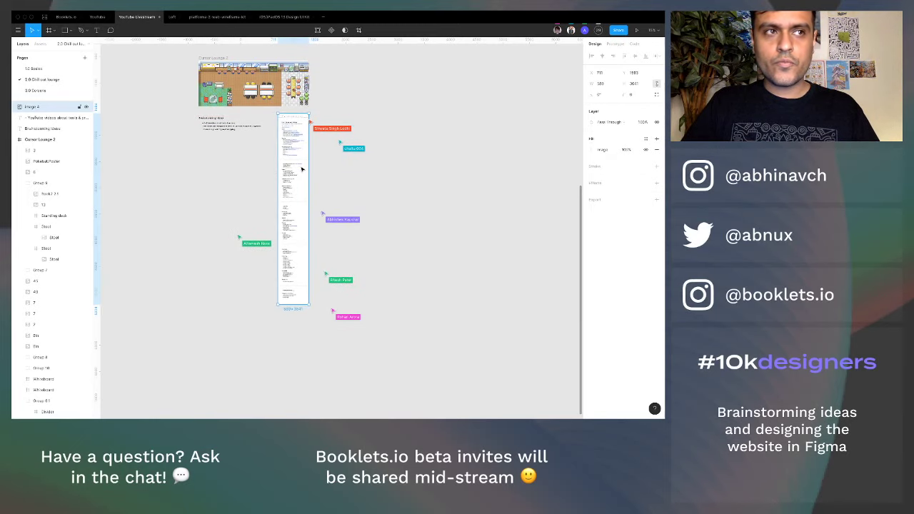
scroll(272, 171, "up", 5)
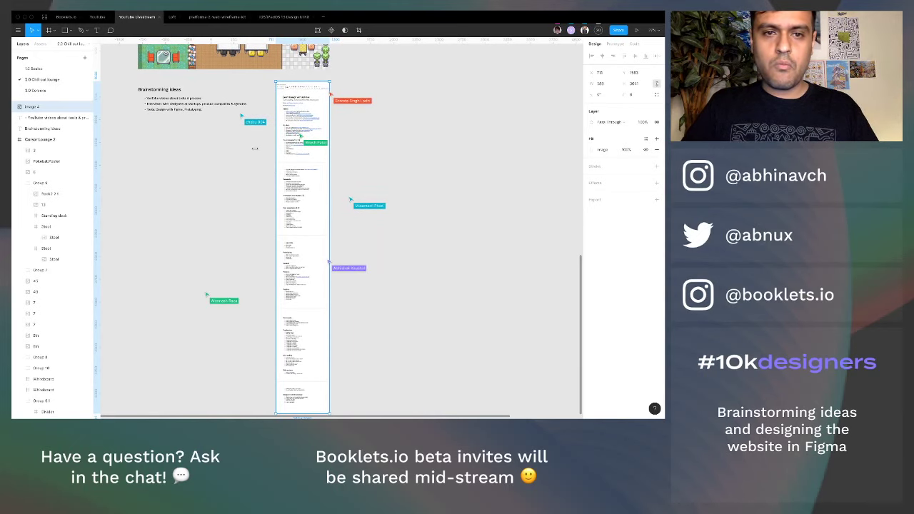
left_click(255, 149)
scroll(255, 148, "up", 5)
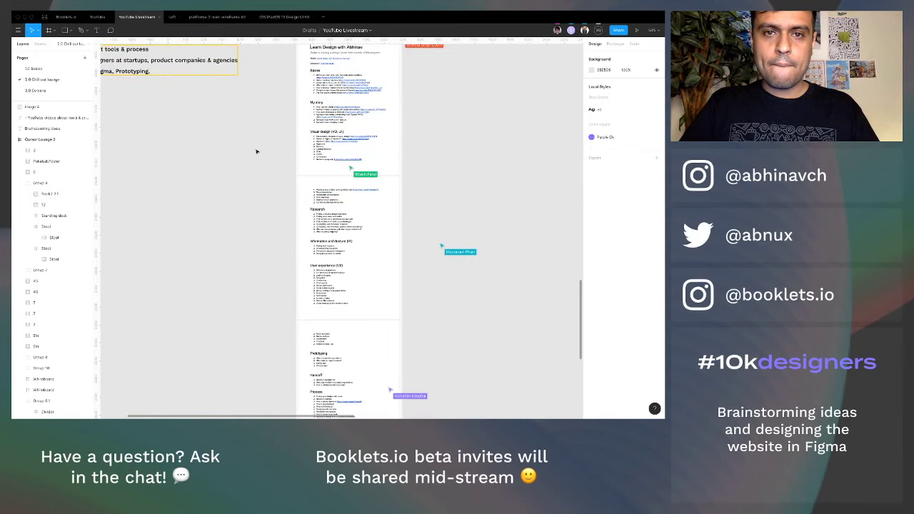
scroll(256, 151, "down", 5)
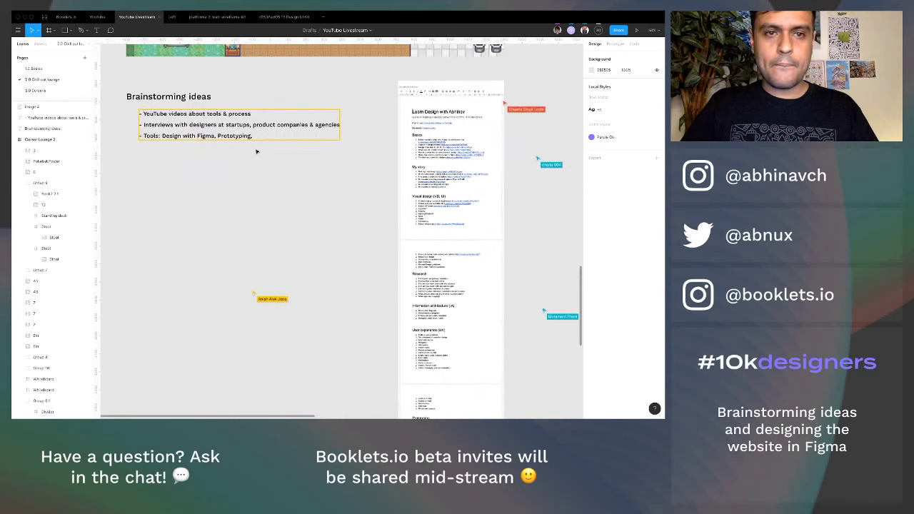
- Replace the third brainstorming idea with "Portfolio reviews with design mentors" and start an empty fourth bullet
left_click(226, 125)
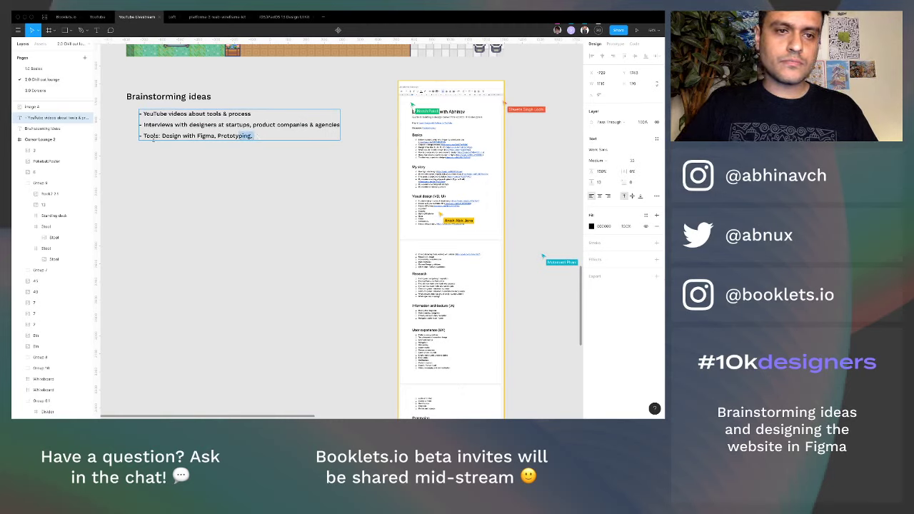
key("shift+Home")
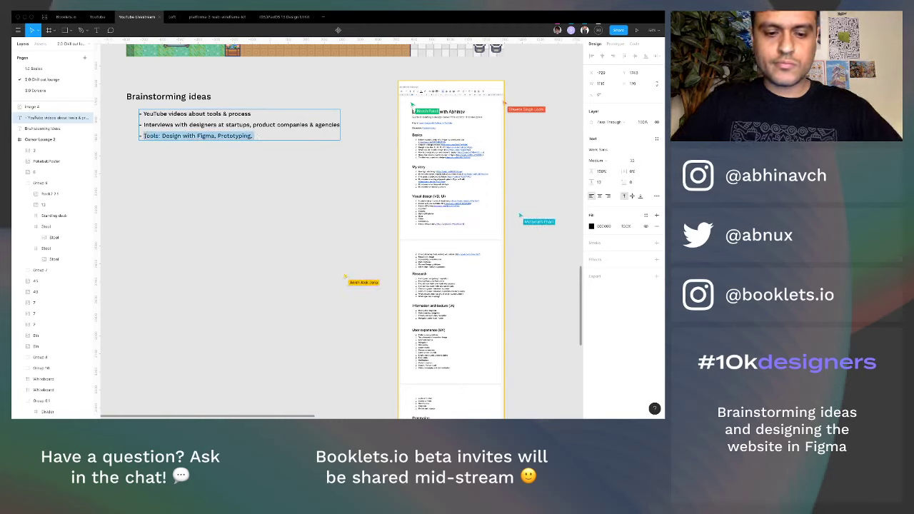
type("Fport")
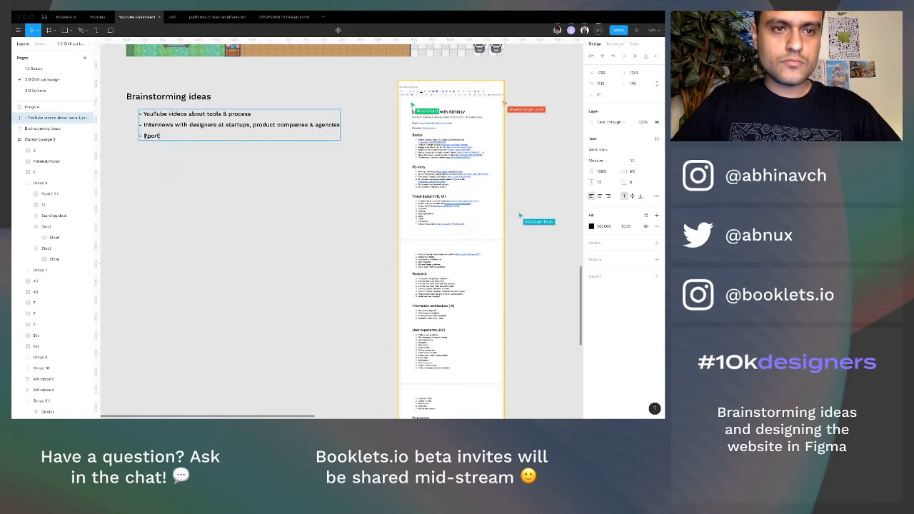
key("BackSpace")
key("BackSpace")
key("BackSpace")
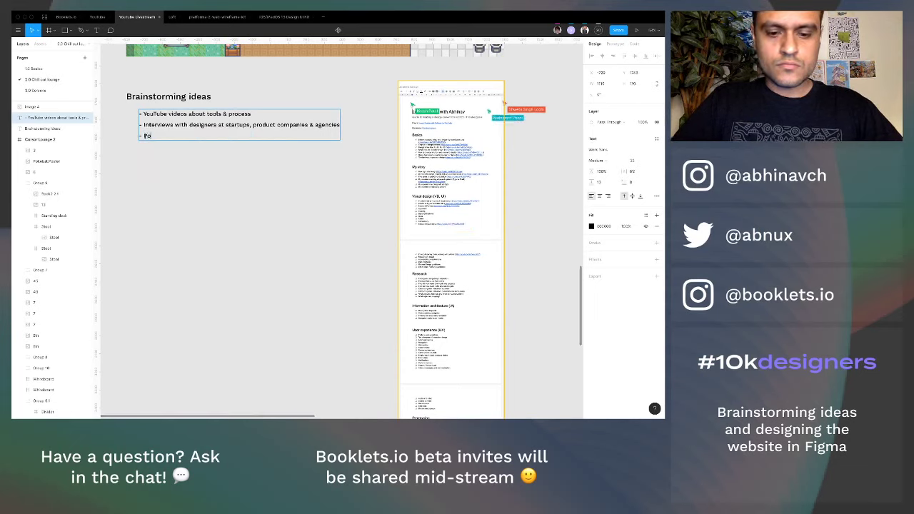
type("ortfolio reviews")
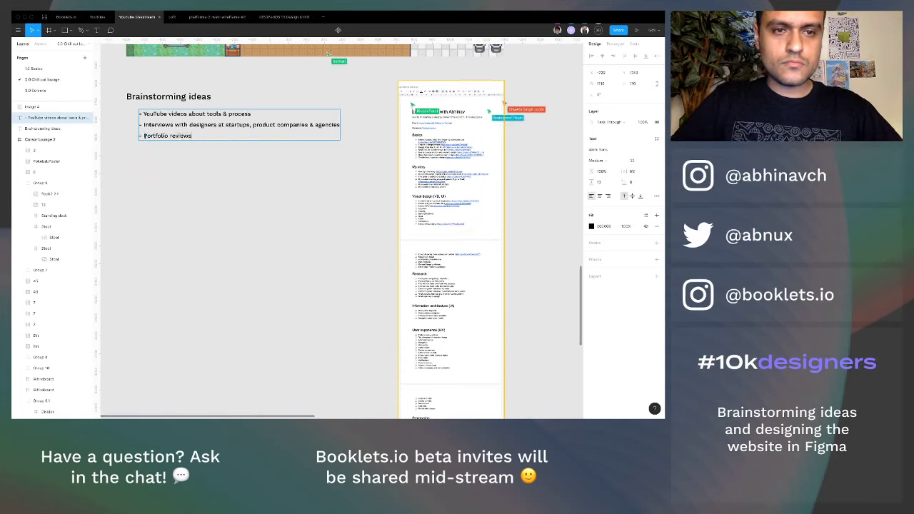
type(" with design m")
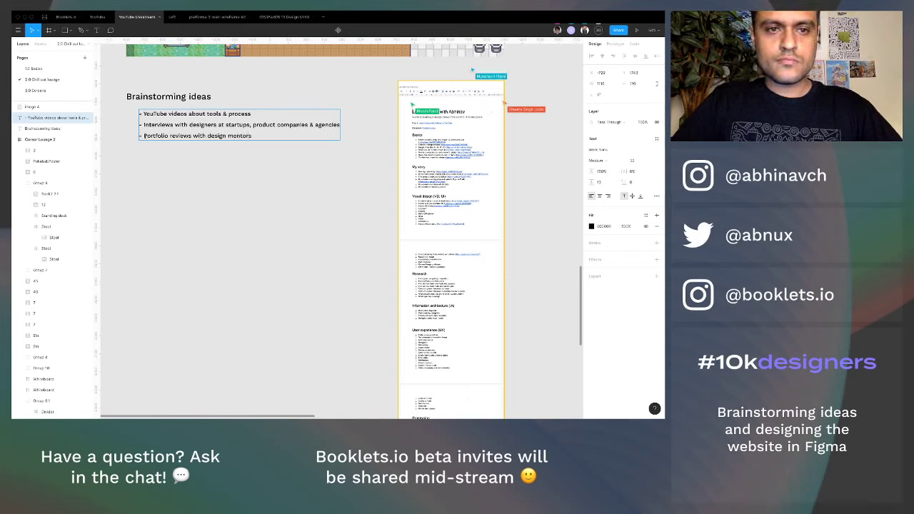
type("entors")
key("Return")
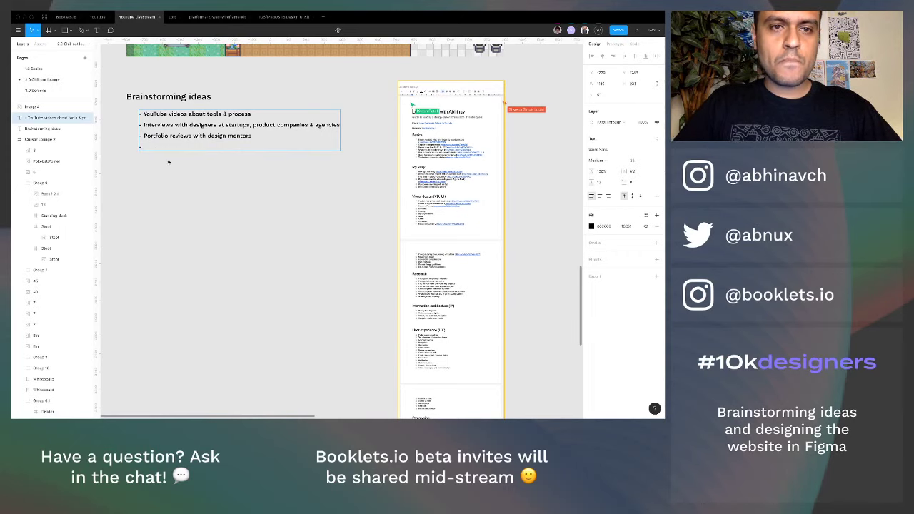
scroll(169, 162, "up", 3)
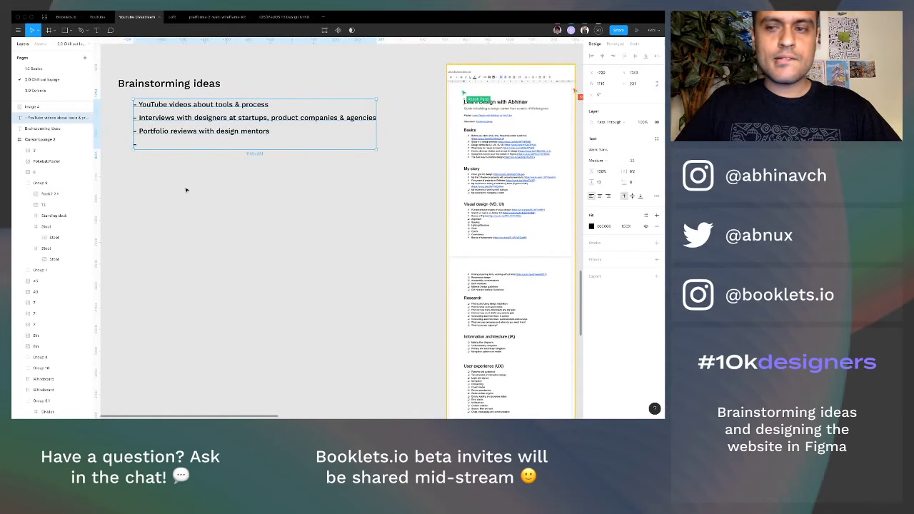
- Switch to the browser and open the ABNUX YouTube channel in a new tab
key("super+Tab")
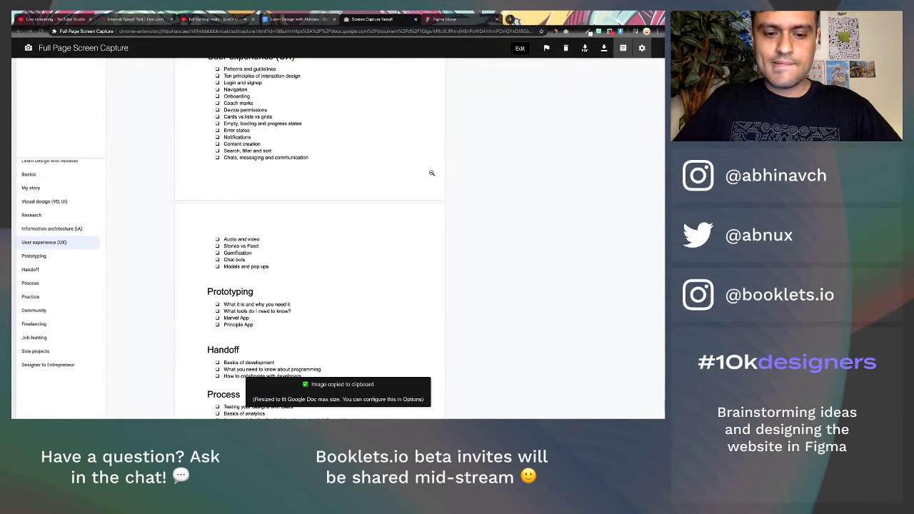
key("ctrl+t")
type("you")
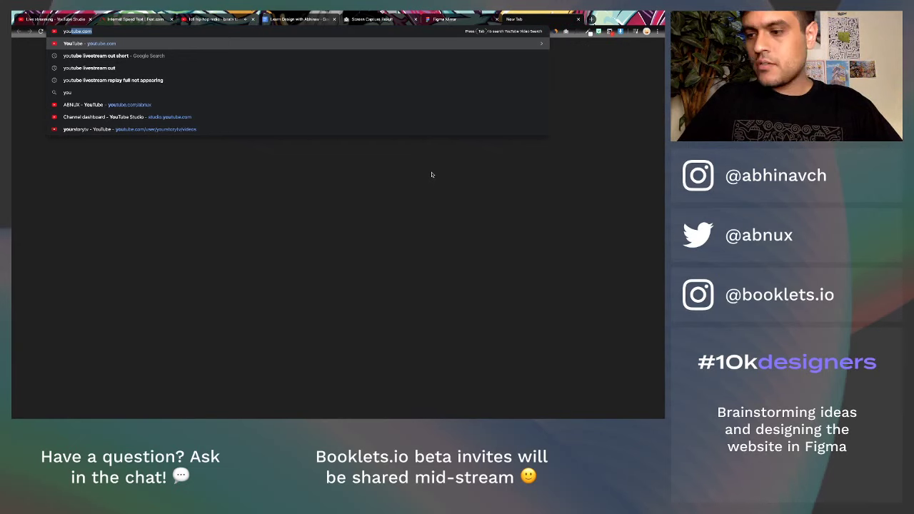
key("Down")
key("Down")
key("Down")
key("Down")
key("Down")
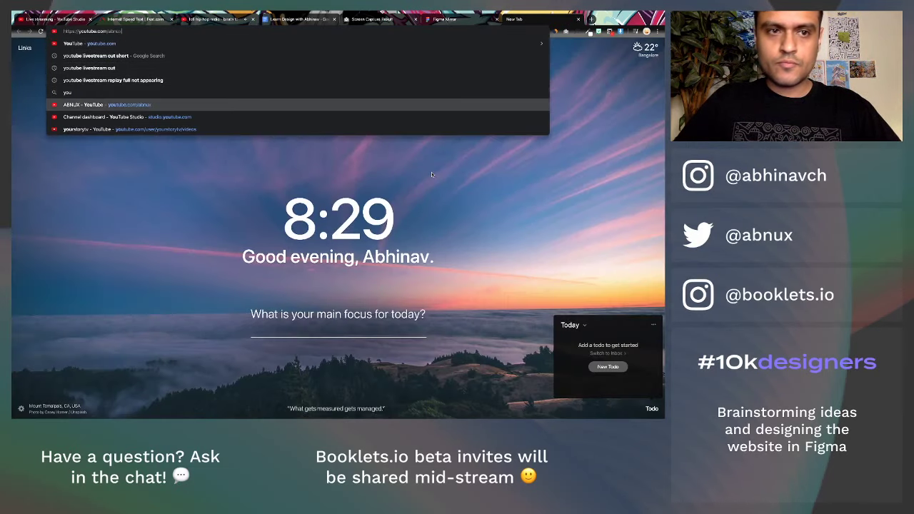
key("Return")
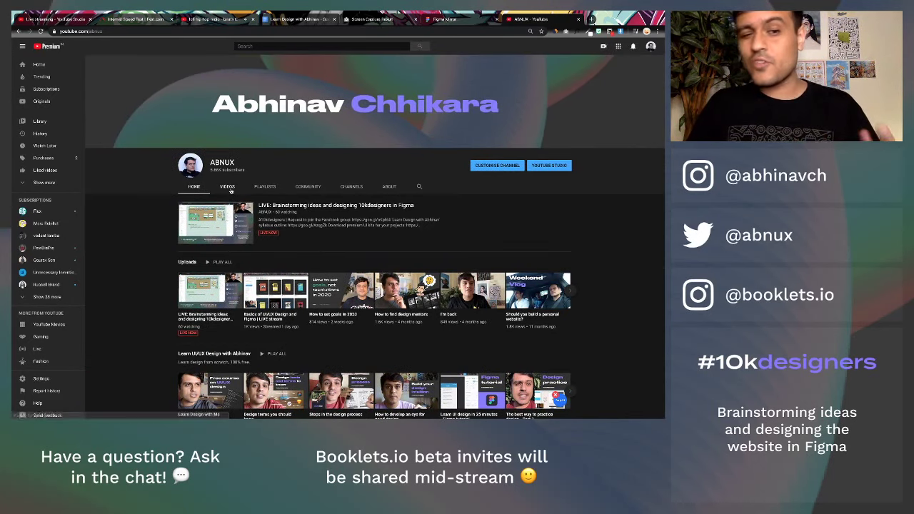
- Find the "Learn UI design in 25 minutes - Figma tutorial" video among the channel's uploads and copy its link address
left_click(229, 189)
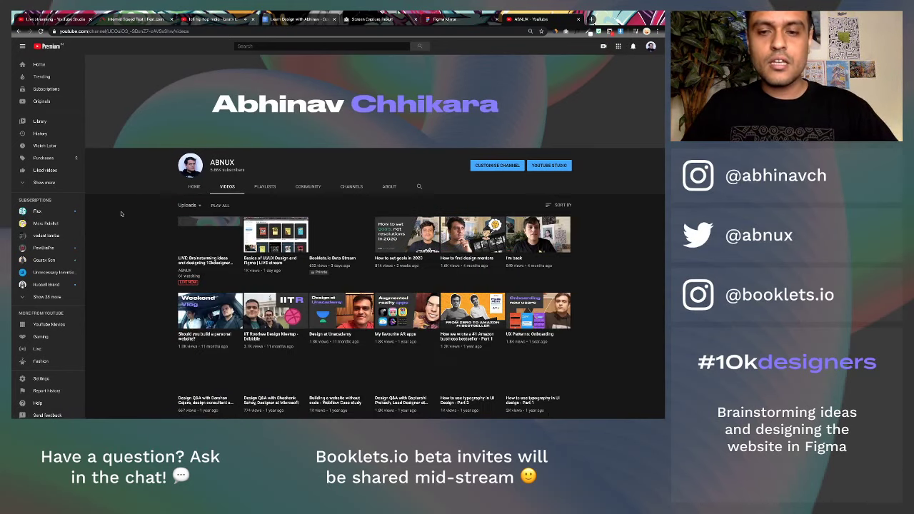
scroll(120, 213, "down", 3)
scroll(121, 213, "down", 3)
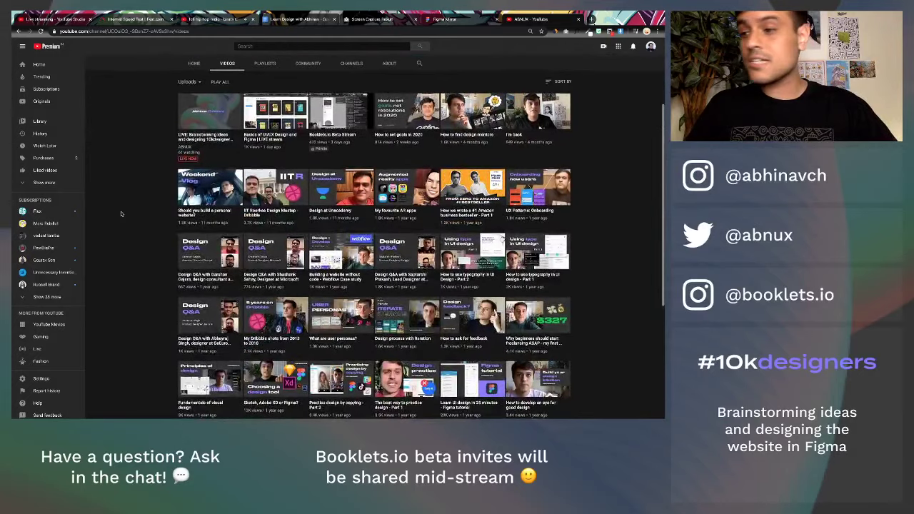
scroll(120, 213, "down", 2)
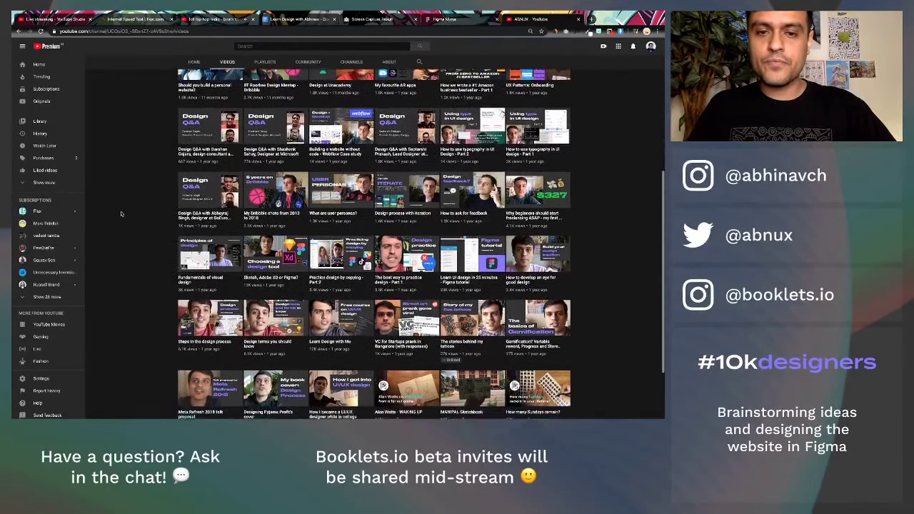
scroll(120, 213, "down", 2)
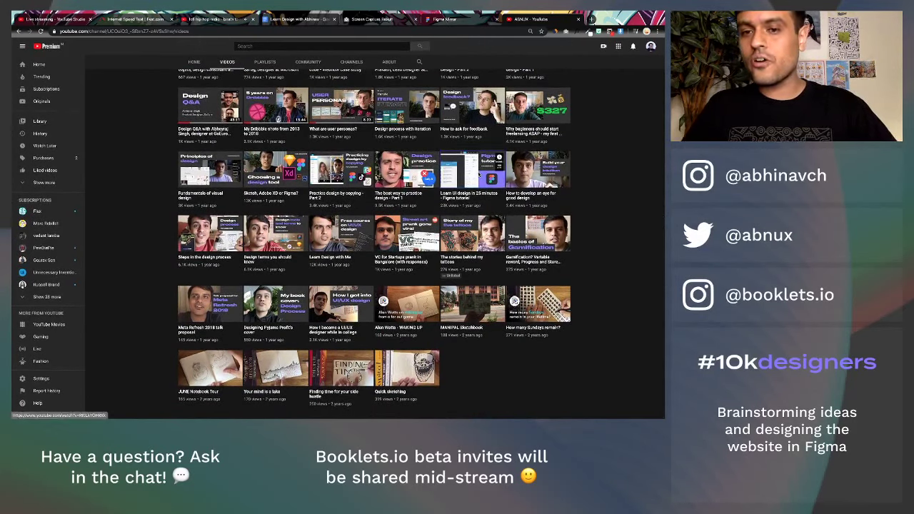
right_click(483, 170)
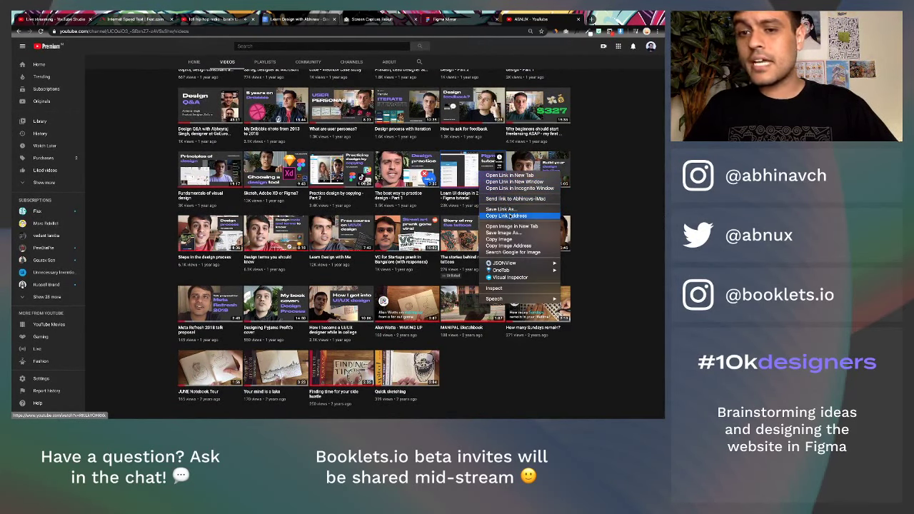
left_click(508, 215)
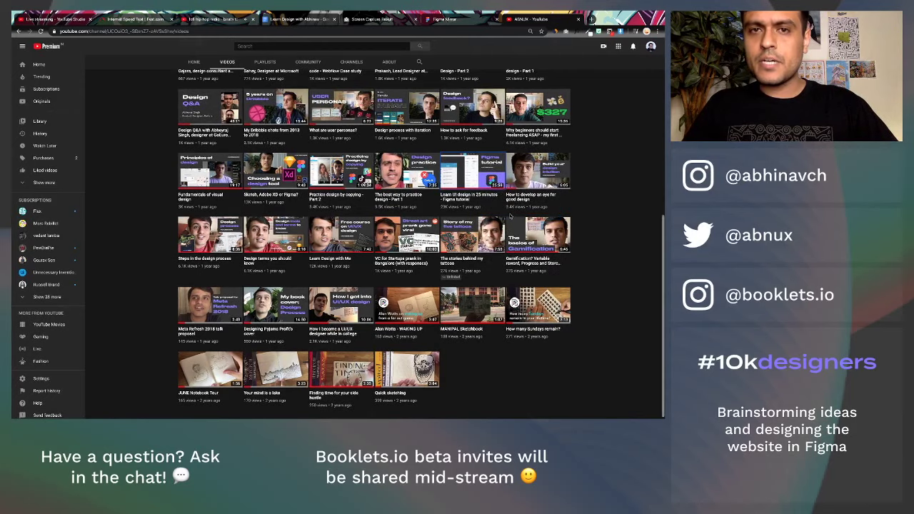
- Return to the browser's live stream dashboard and post the copied Figma tutorial link in the live chat
key("ctrl+Left")
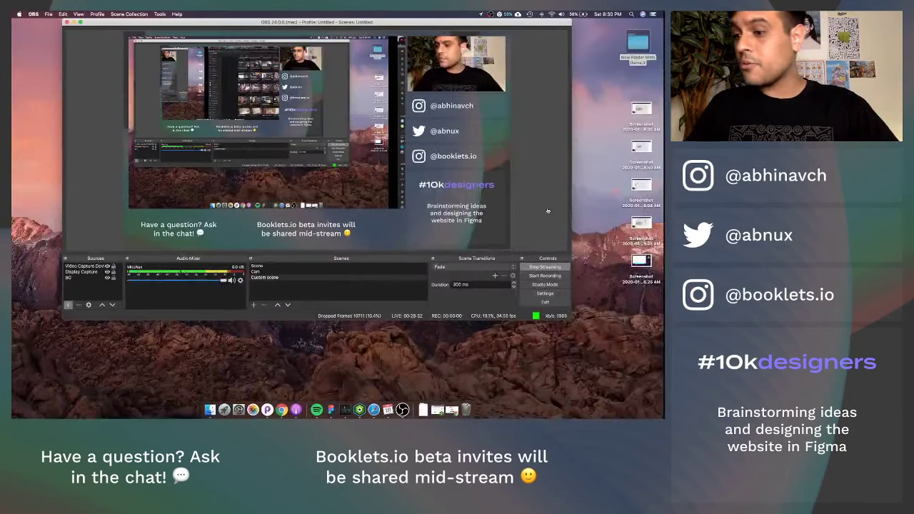
key("ctrl+Right")
key("ctrl+Right")
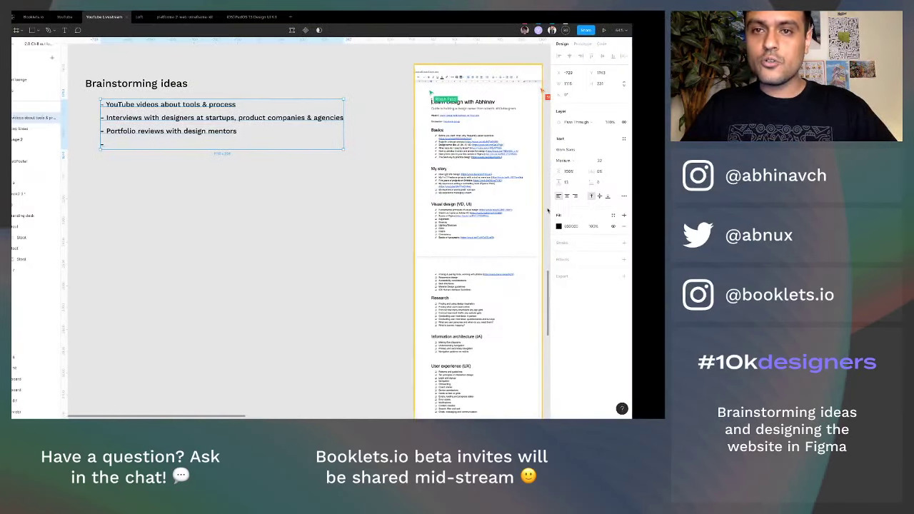
key("ctrl+Left")
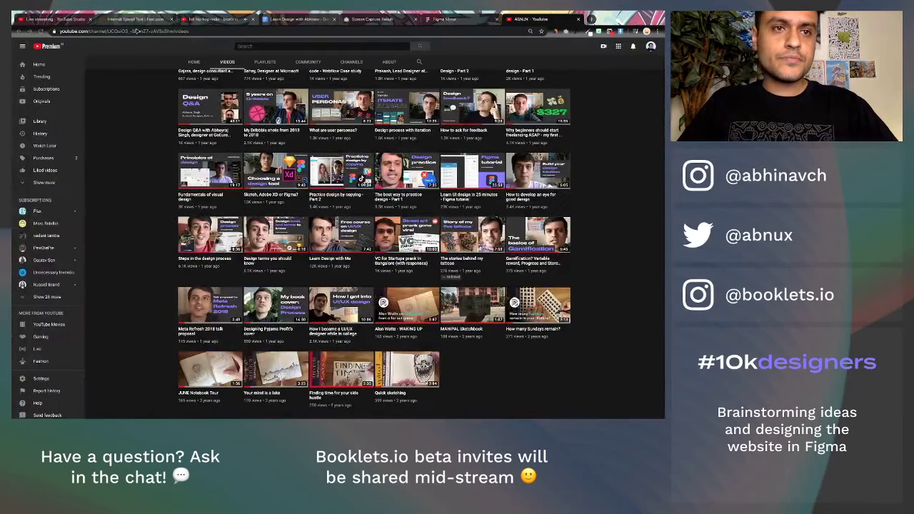
left_click(80, 21)
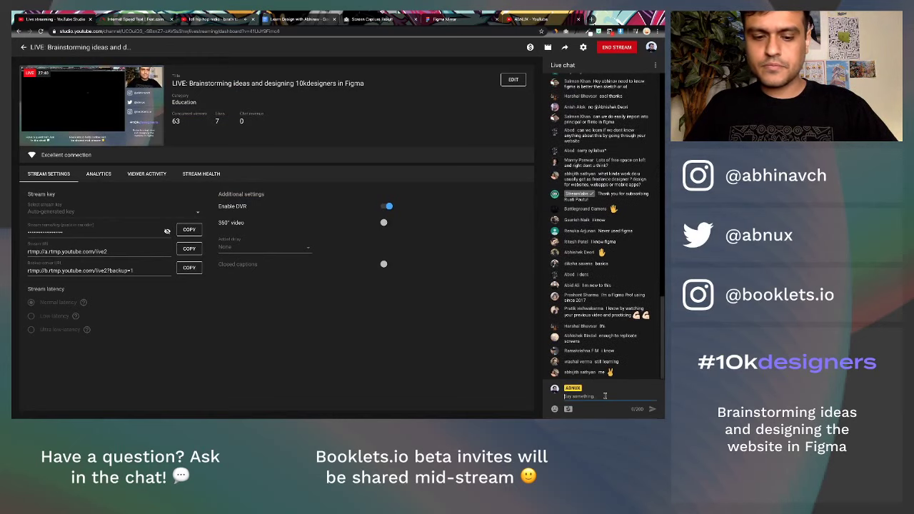
left_click(605, 397)
key("ctrl+v")
key("Return")
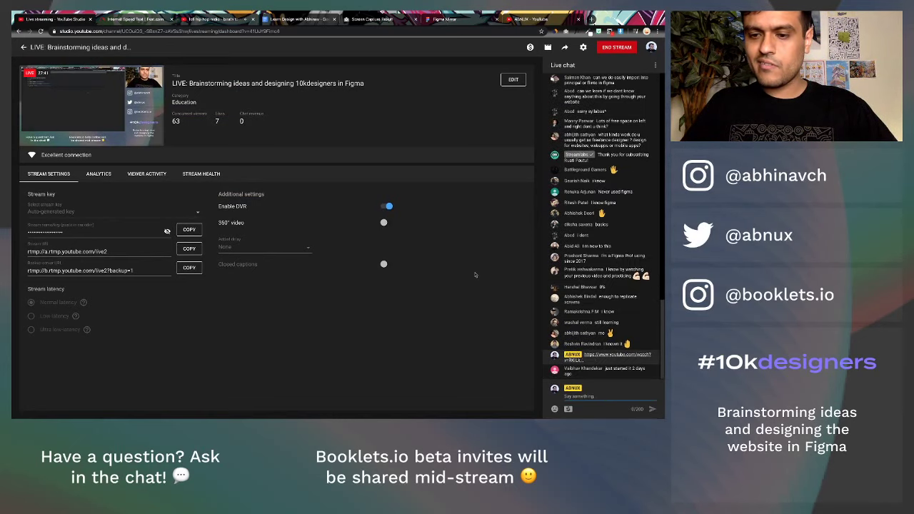
- Switch back to Figma and fill in the fourth brainstorming idea as "Weekly livestreams / designstreams to collaborate"
key("ctrl+Right")
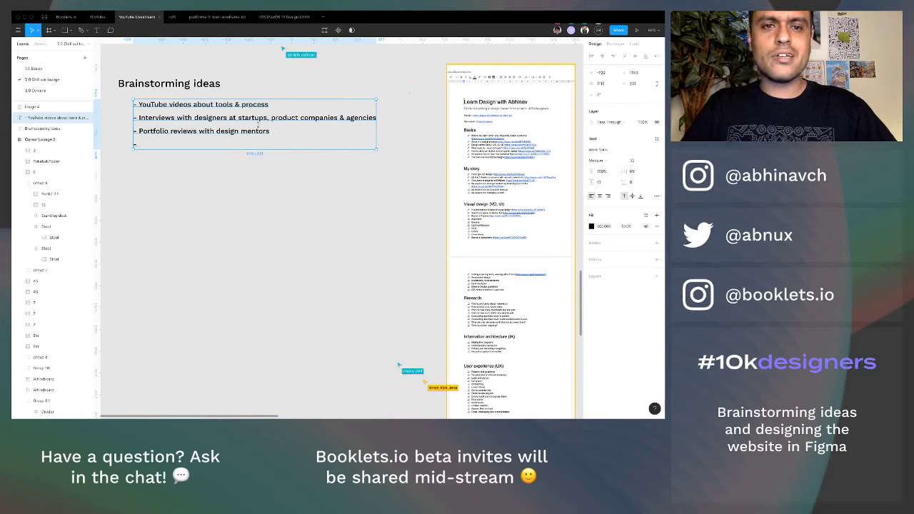
key("ctrl+a")
left_click(160, 145)
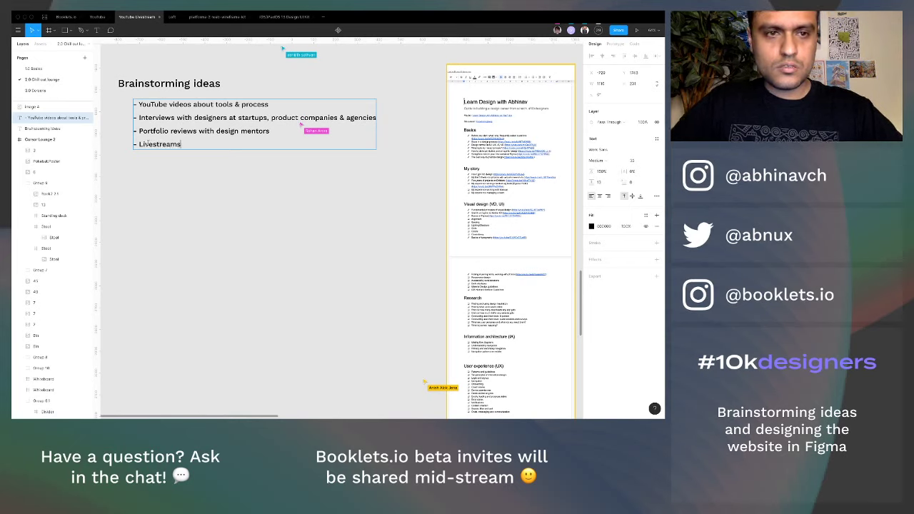
key("Delete")
type("Weekly livestreams ")
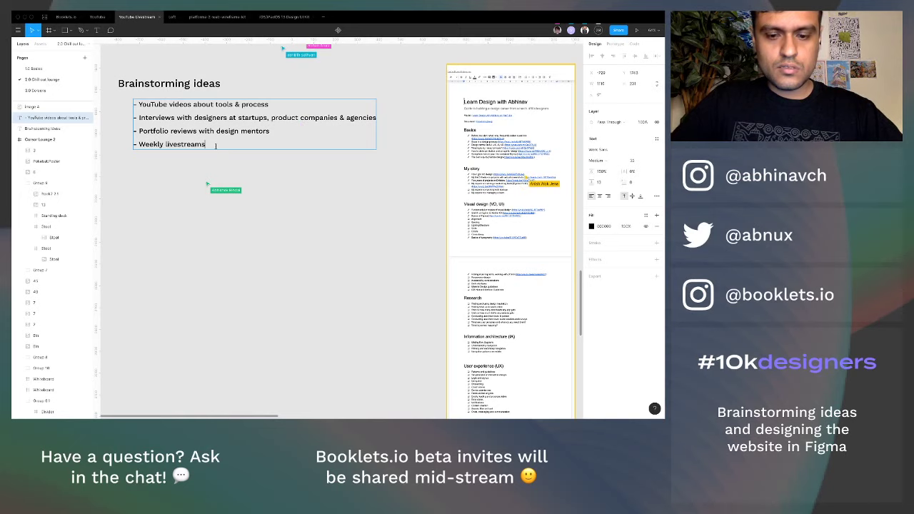
type("/ designstreams")
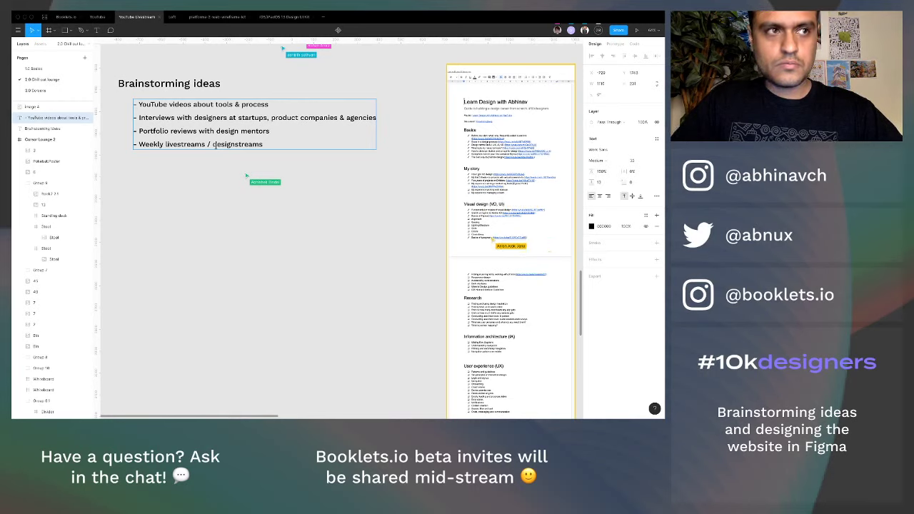
type(" to ")
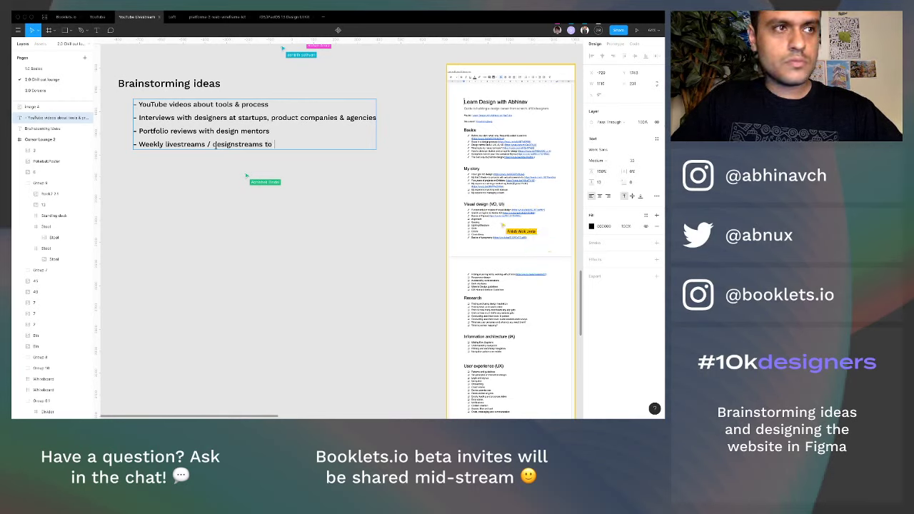
type("collabora")
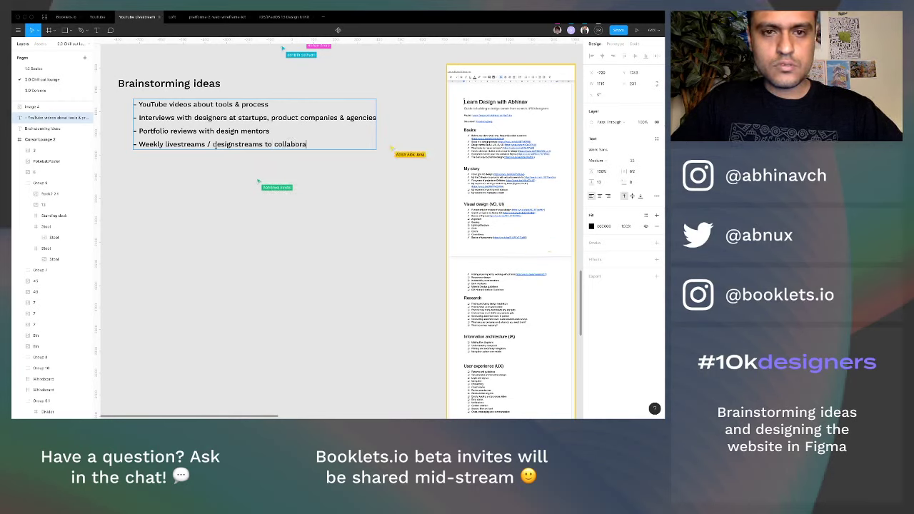
type("te")
key("Return")
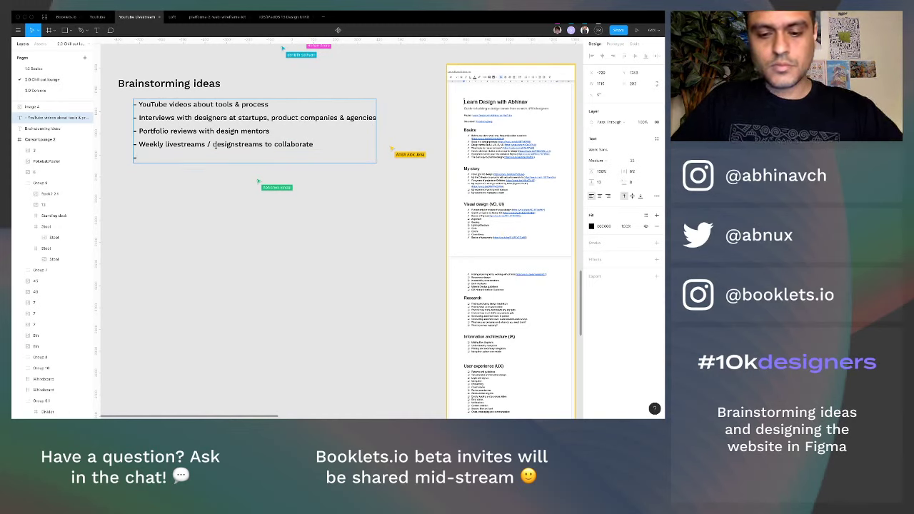
- Add a fifth brainstorming idea reading "Live 30 day challenges / courses to learn, get personal feedback"
type("- ")
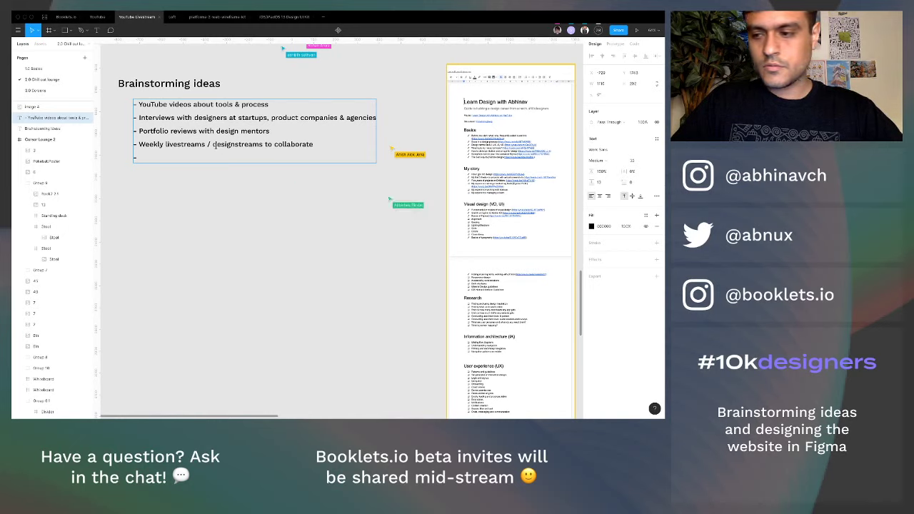
type("Courses")
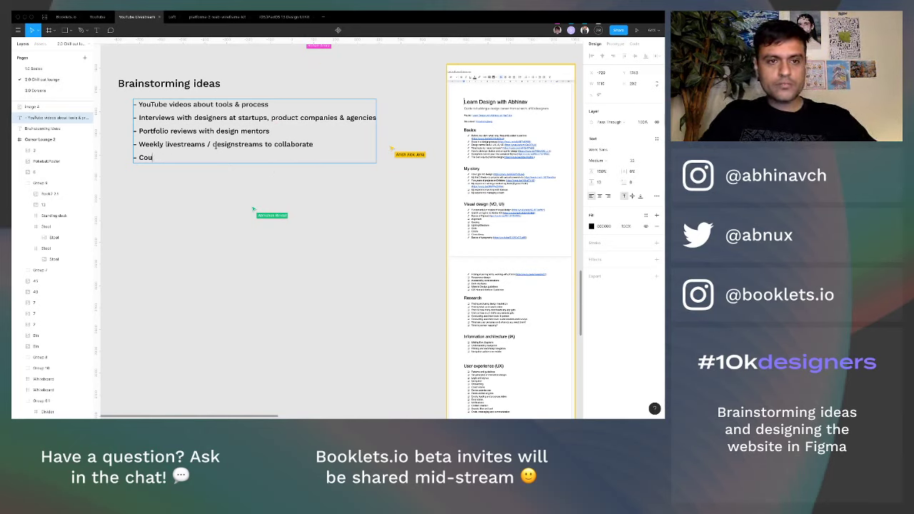
type("Live ")
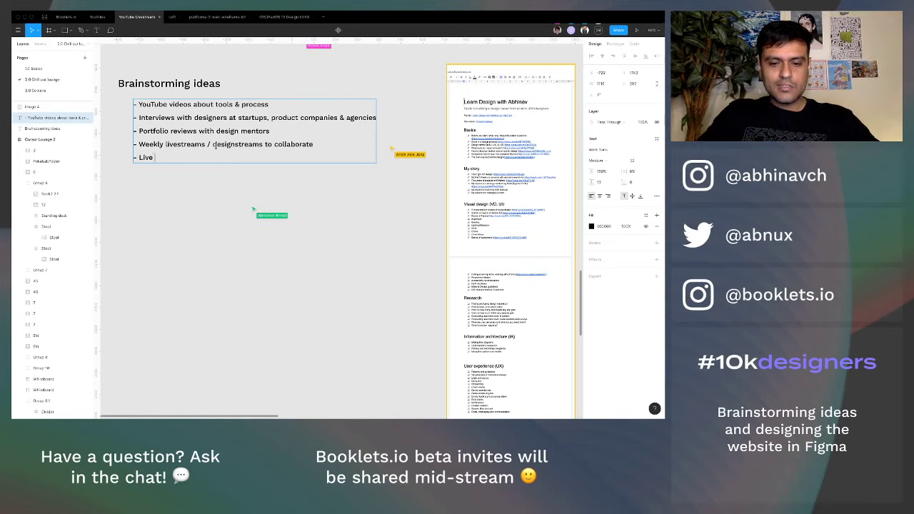
type("30 day")
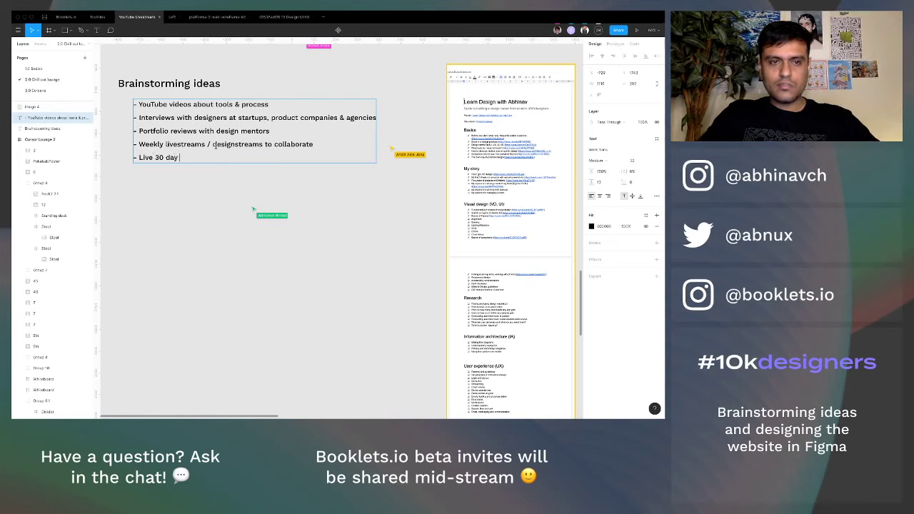
type(" challenge")
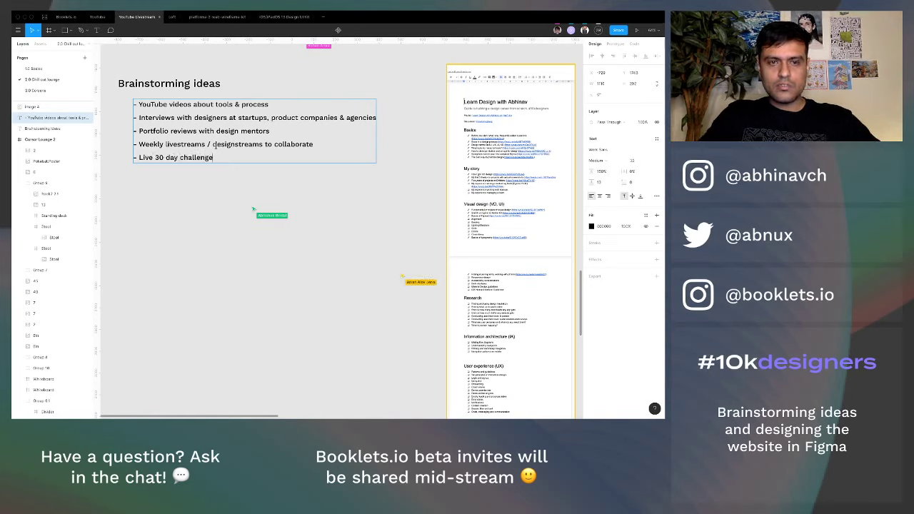
type("s")
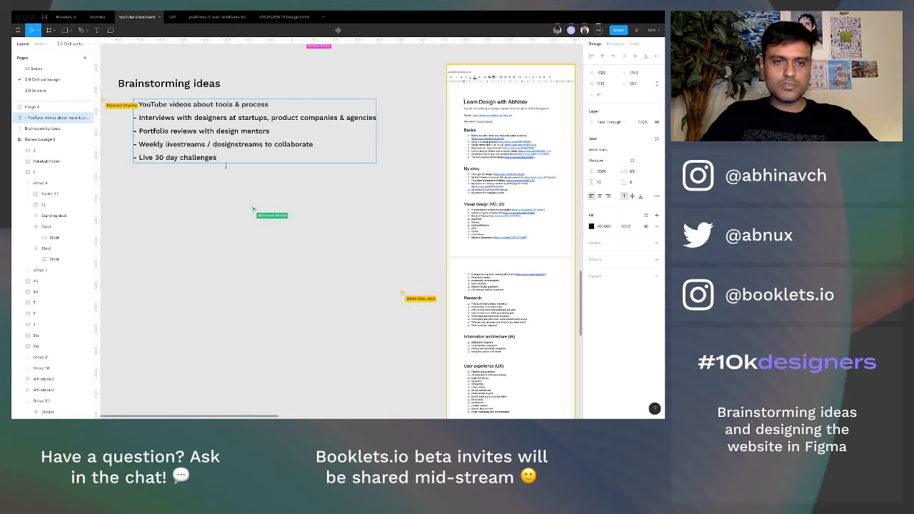
type(" /10")
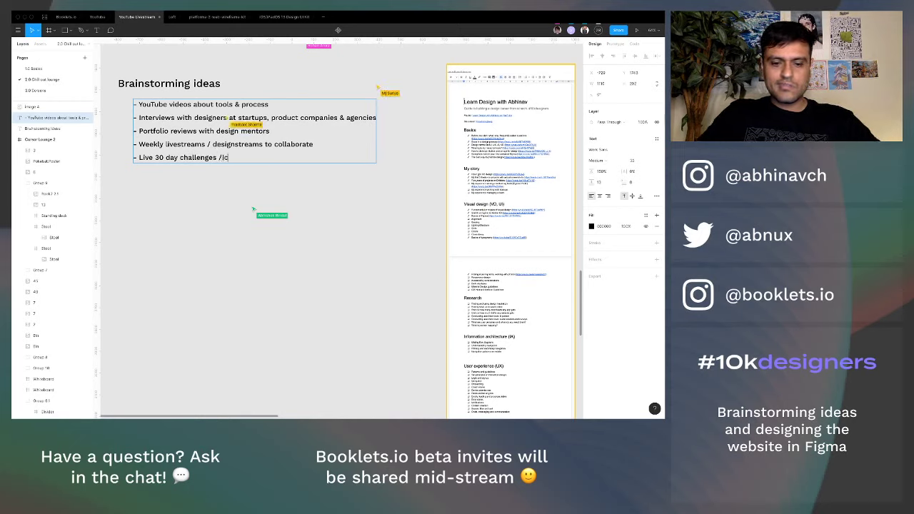
type("ourse")
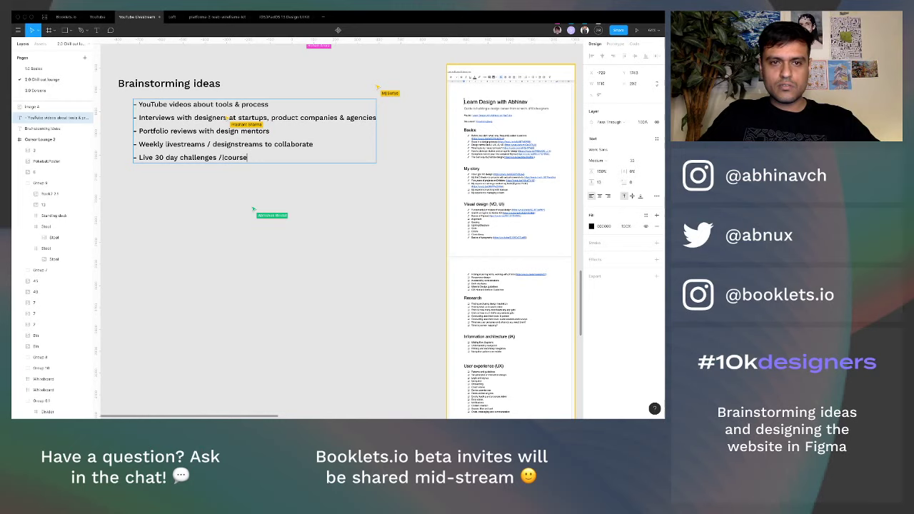
type("s to learn")
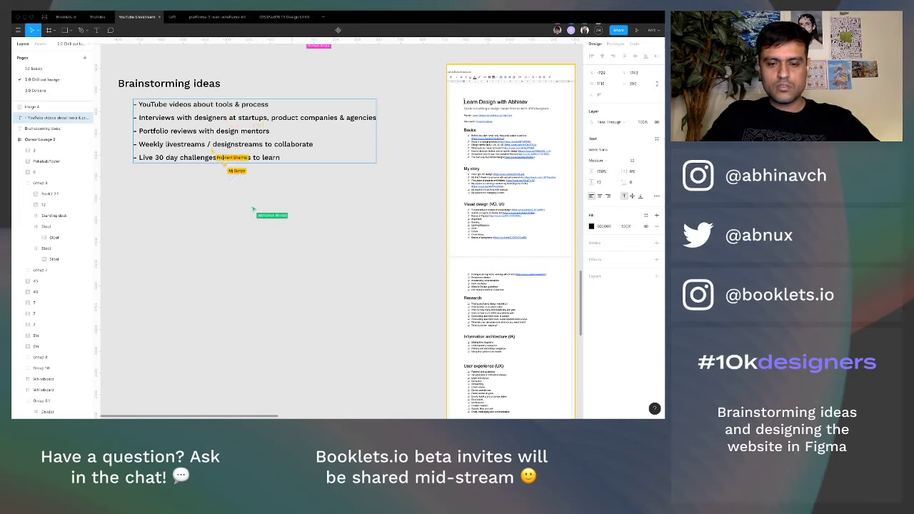
type(", get personal feedback")
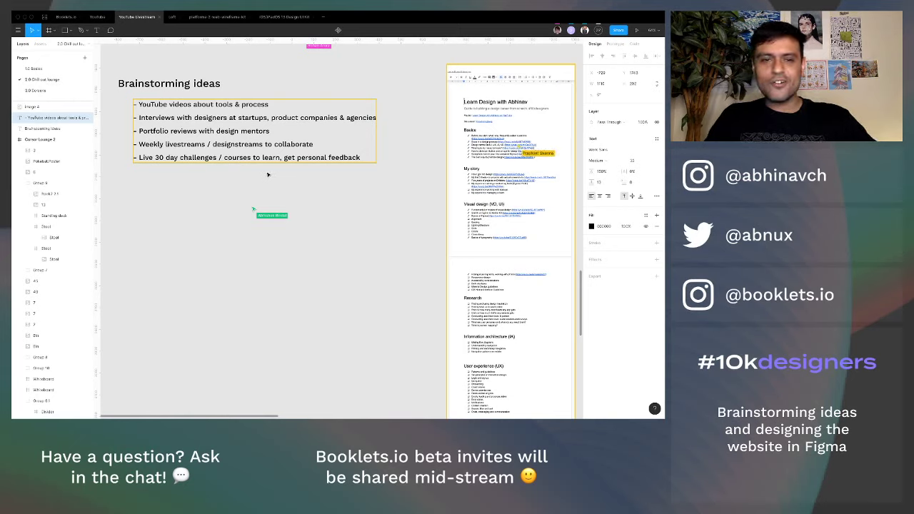
key("Escape")
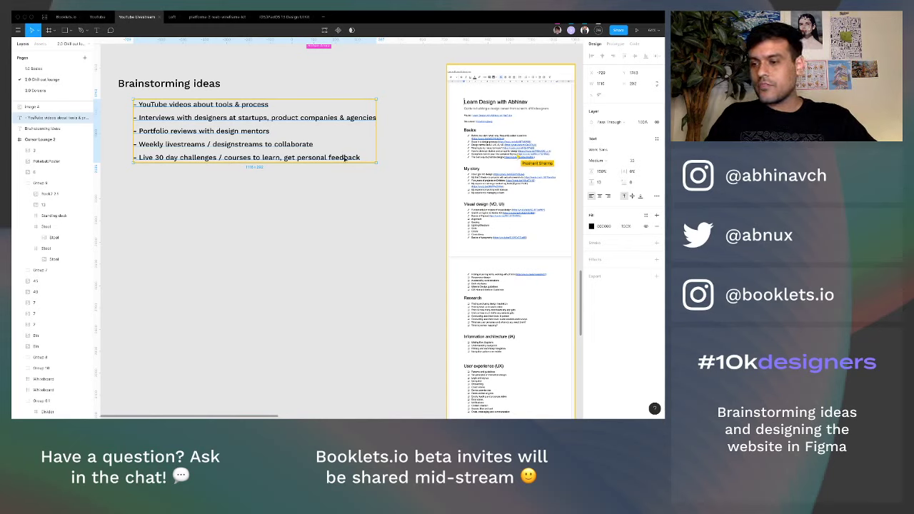
key("Return")
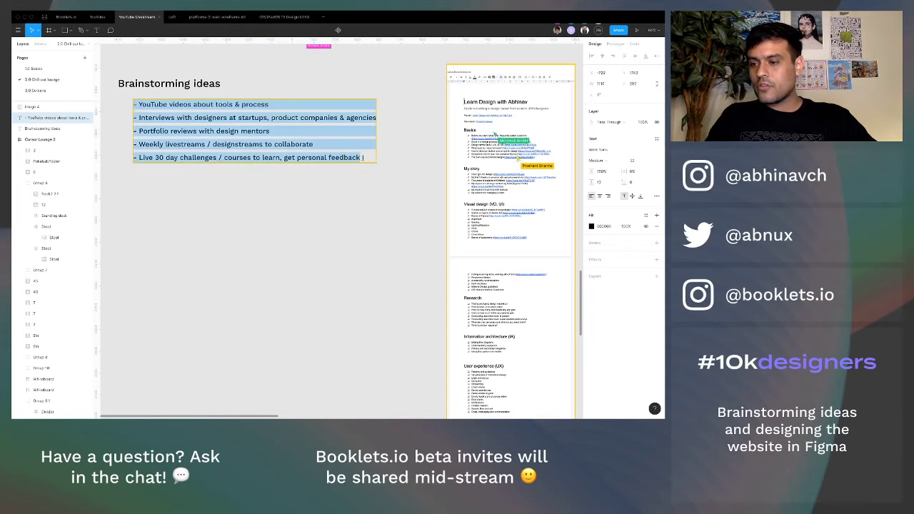
left_click(373, 160)
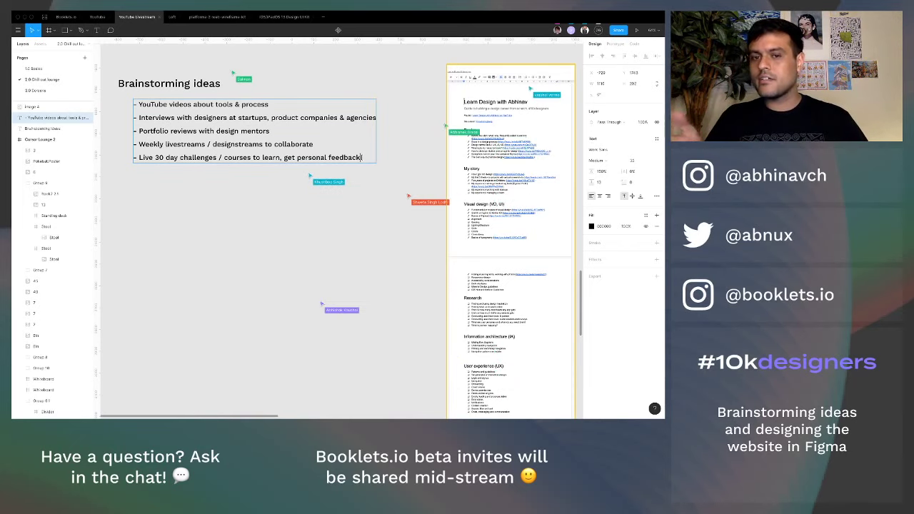
key("BackSpace")
key("Escape")
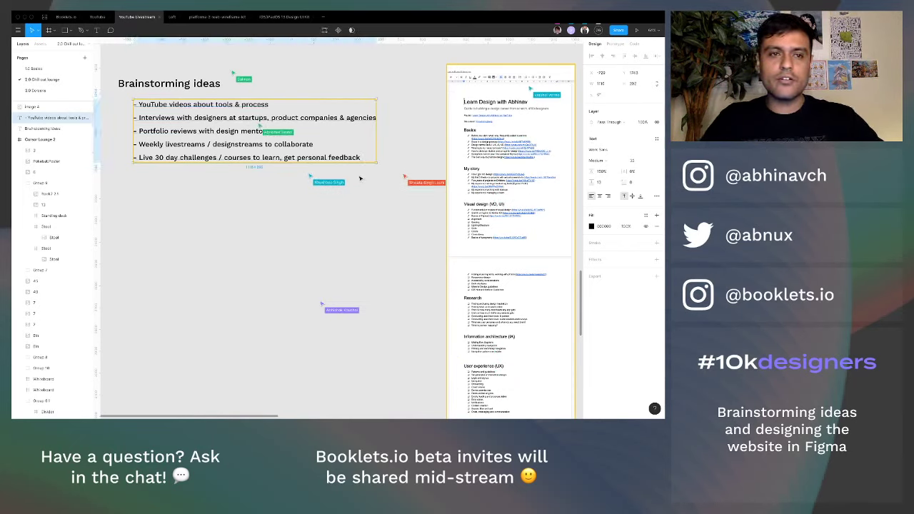
scroll(205, 183, "left", 5)
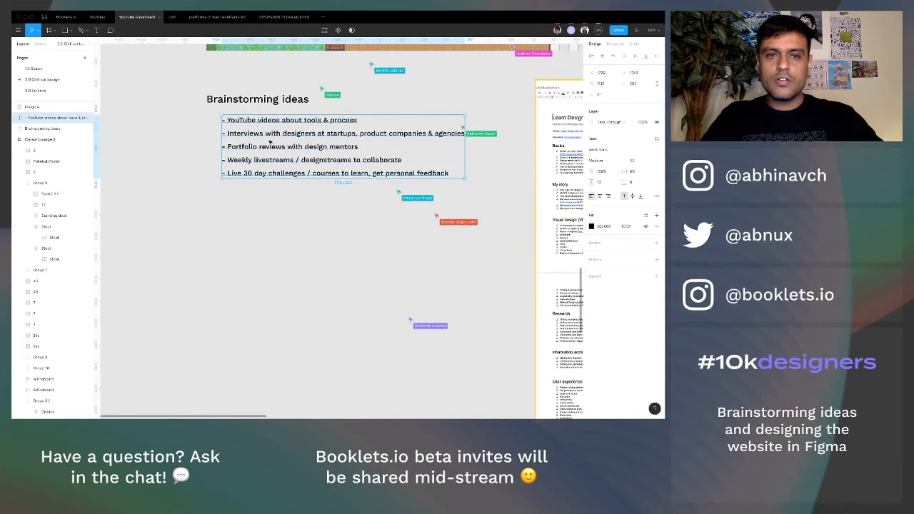
scroll(311, 124, "up", 5, "ctrl")
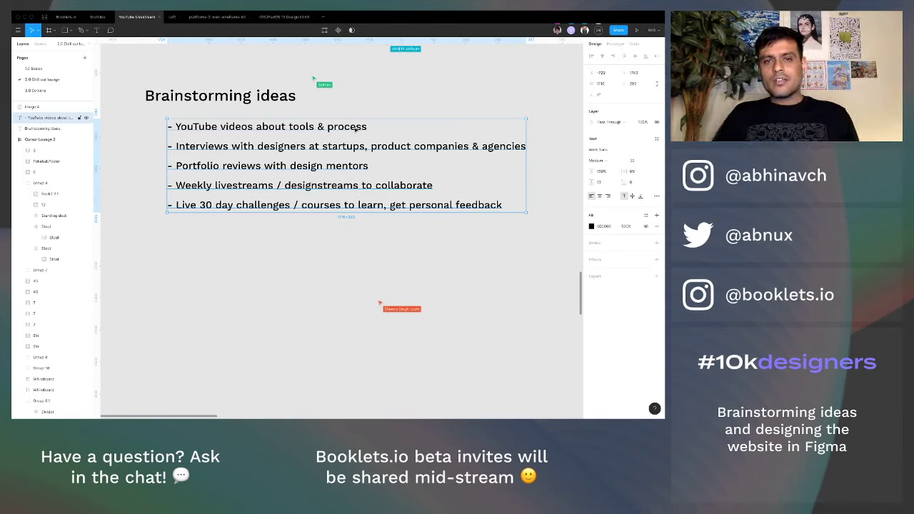
left_click(383, 92)
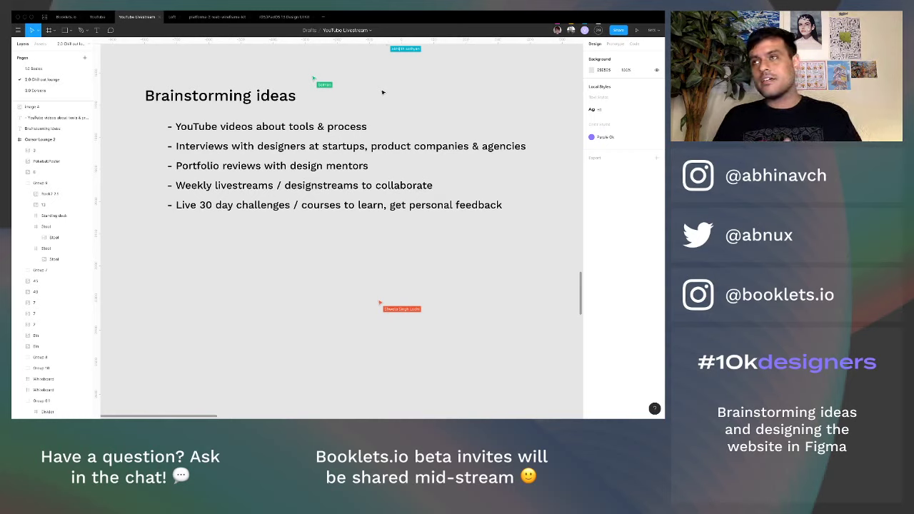
- Start an empty sixth bullet below the last brainstorming idea
double_click(506, 205)
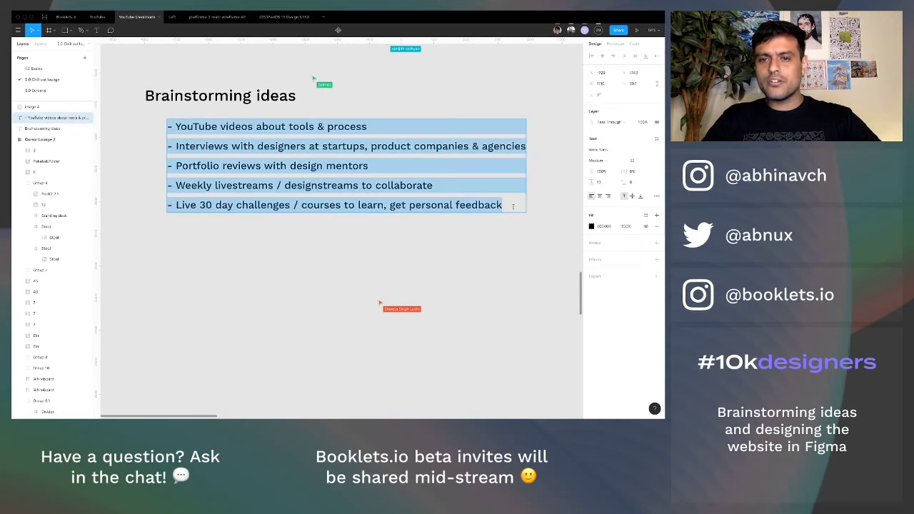
left_click(513, 207)
key("Return")
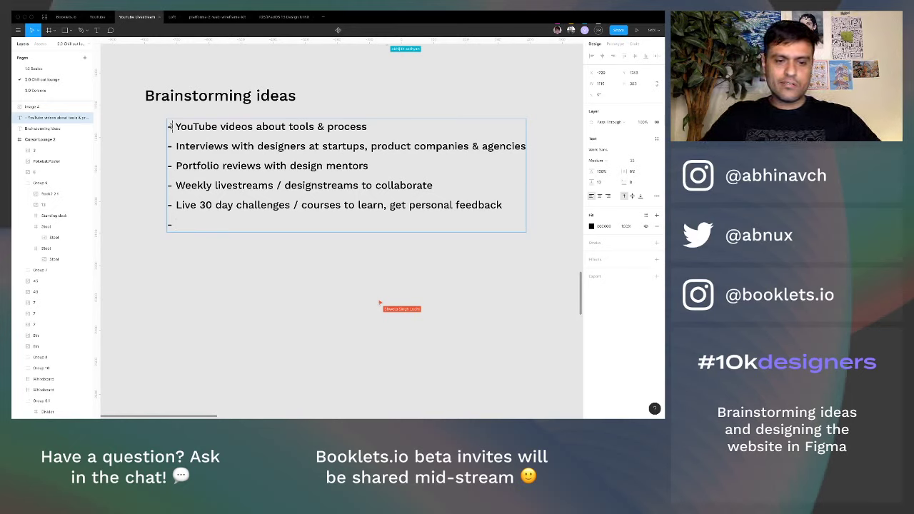
- Replace the leading dashes of the six brainstorming lines with the numbers 1) to 6)
key("BackSpace")
type("1)")
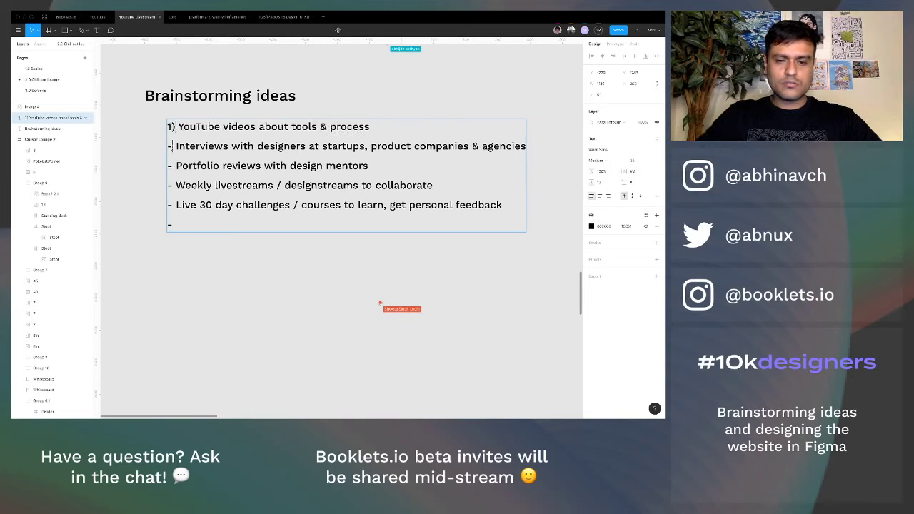
key("BackSpace")
type("2)")
left_click(171, 165)
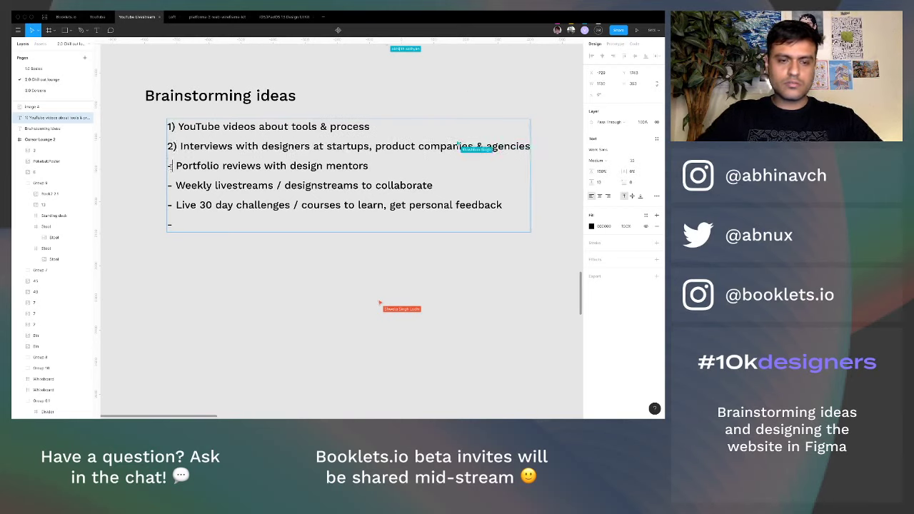
key("BackSpace")
type("3)")
left_click(171, 185)
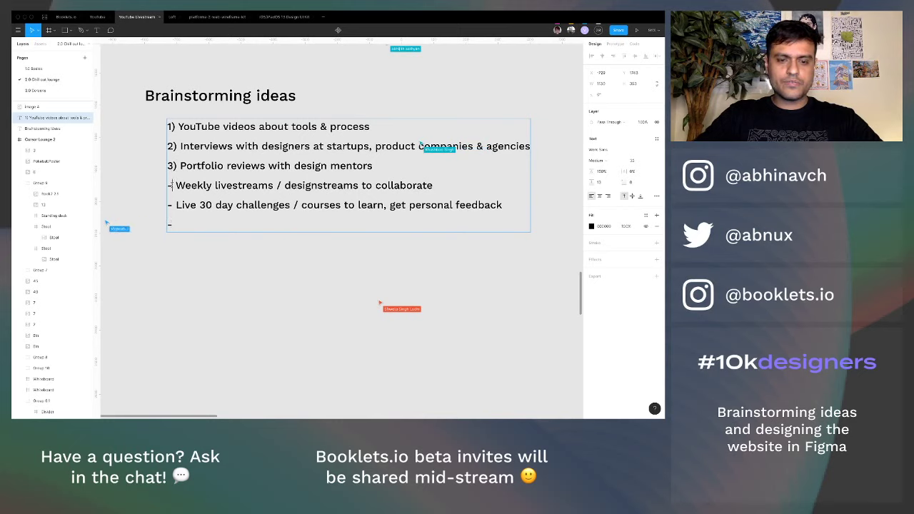
key("BackSpace")
type("4)")
left_click(170, 205)
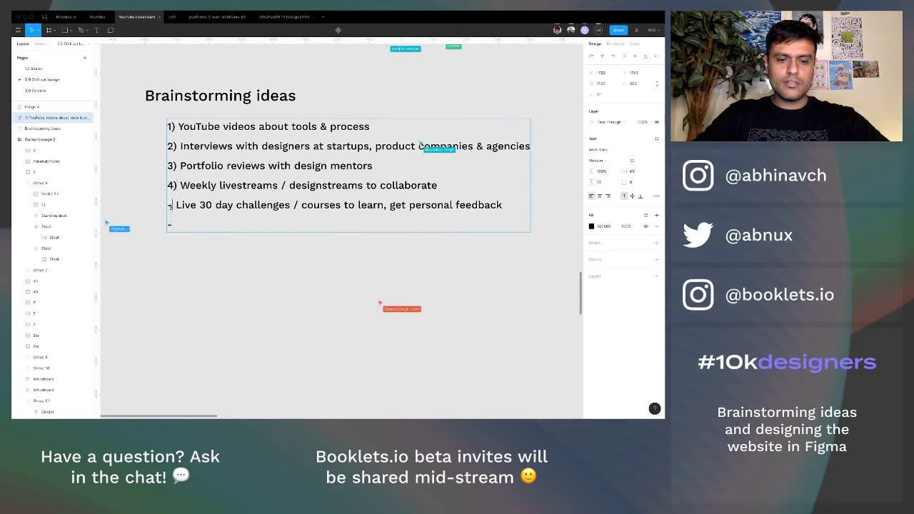
key("BackSpace")
type("5)")
left_click(171, 225)
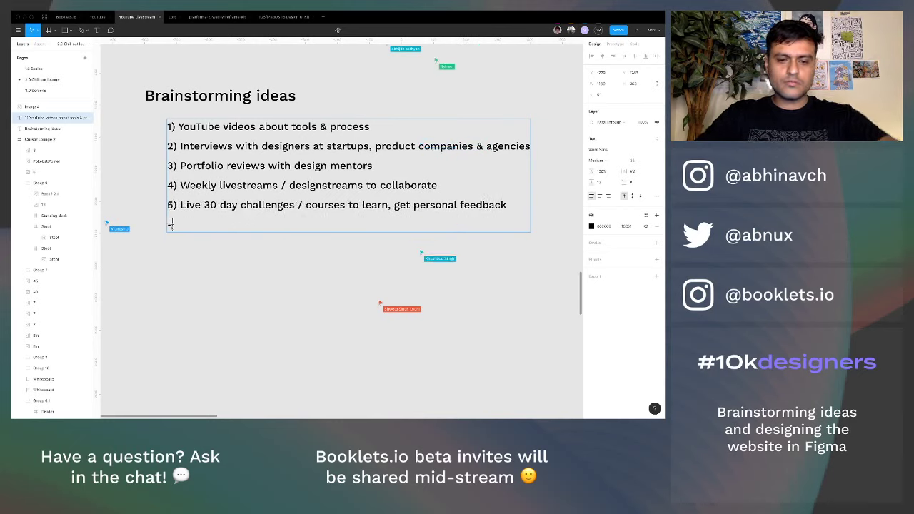
key("BackSpace")
type("6)")
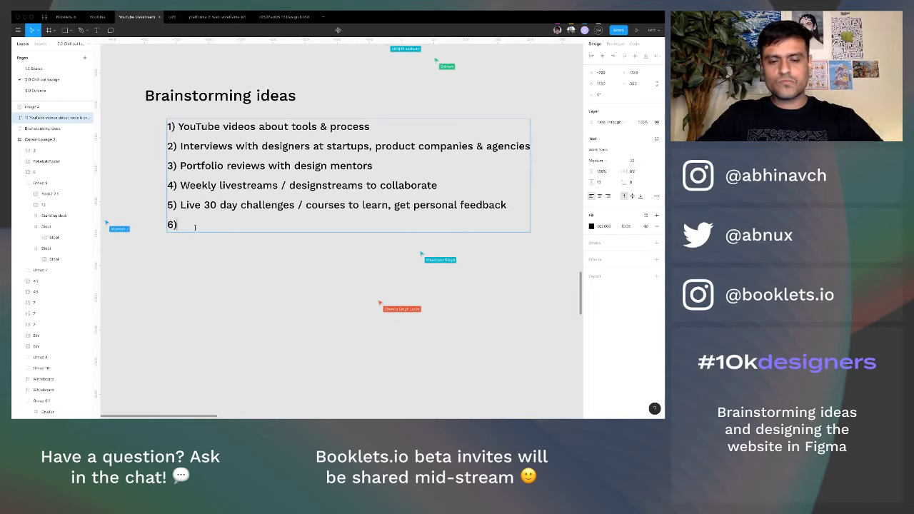
- Fill in the sixth brainstorming idea as "Interview prep and 1-on-1 / group mock interviews"
type("Mock")
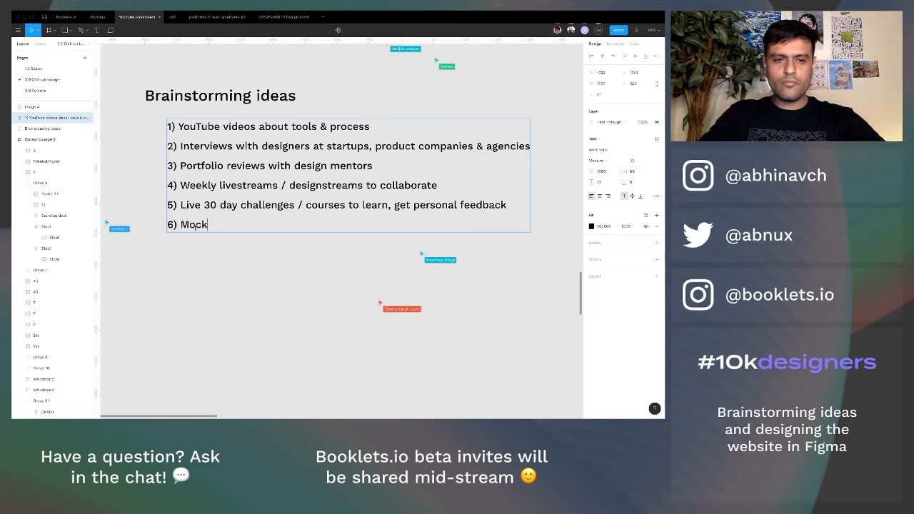
type(" interviews")
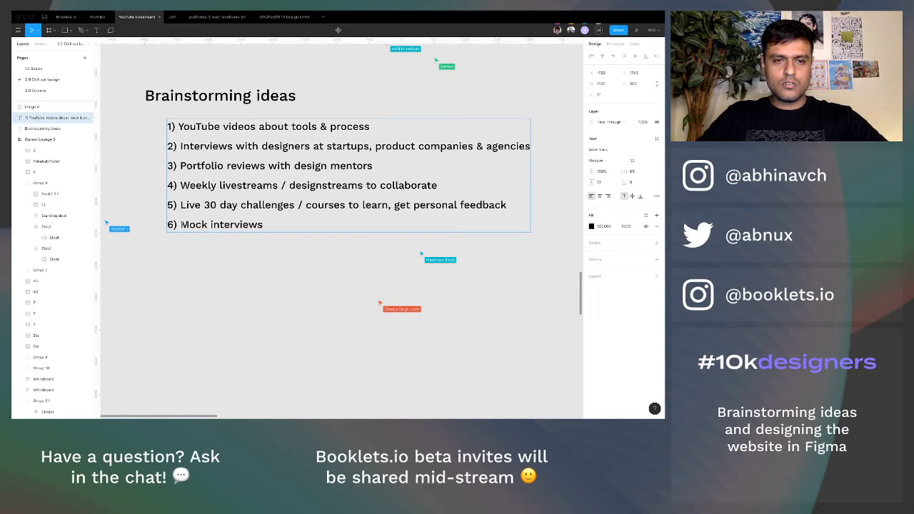
type("interview pre")
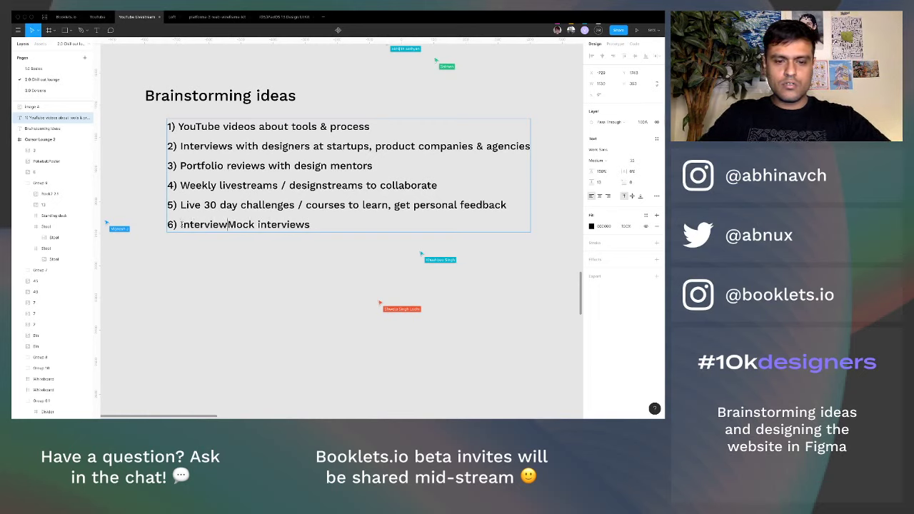
type("p and 1-o")
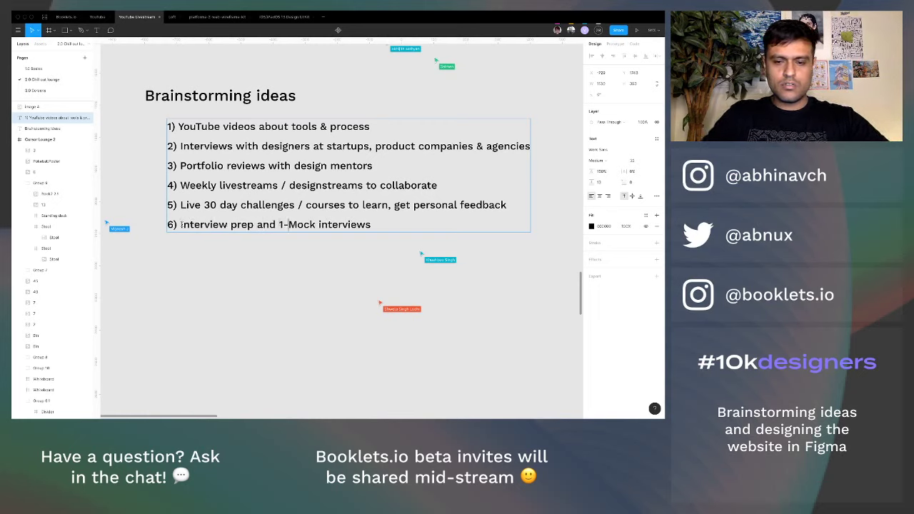
type("n-1 /")
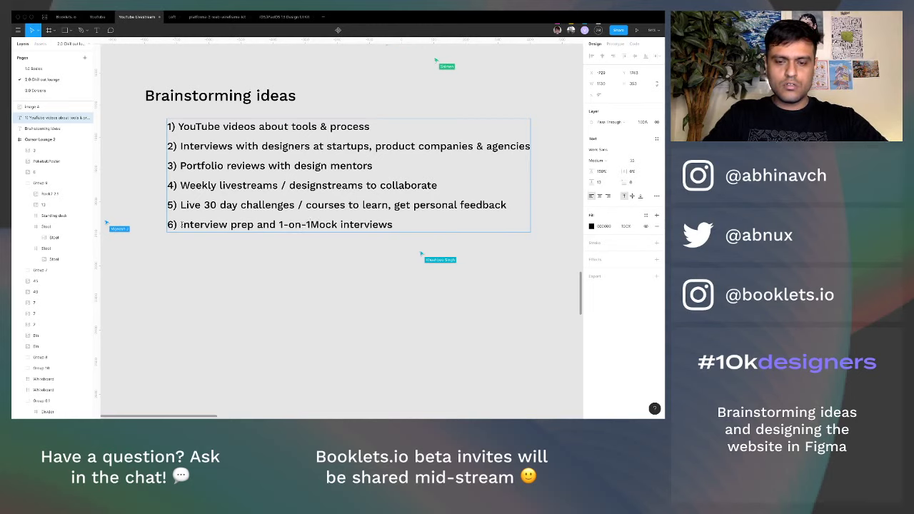
type(" group")
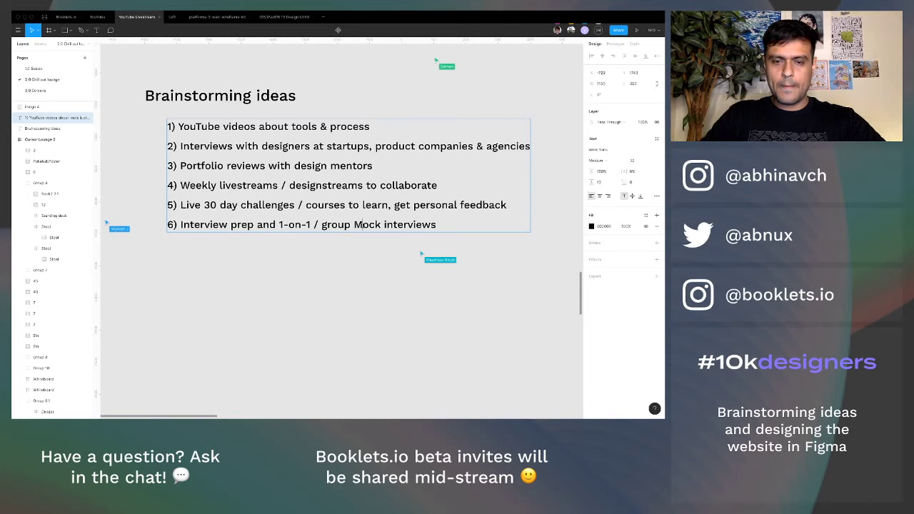
key("BackSpace")
type("m")
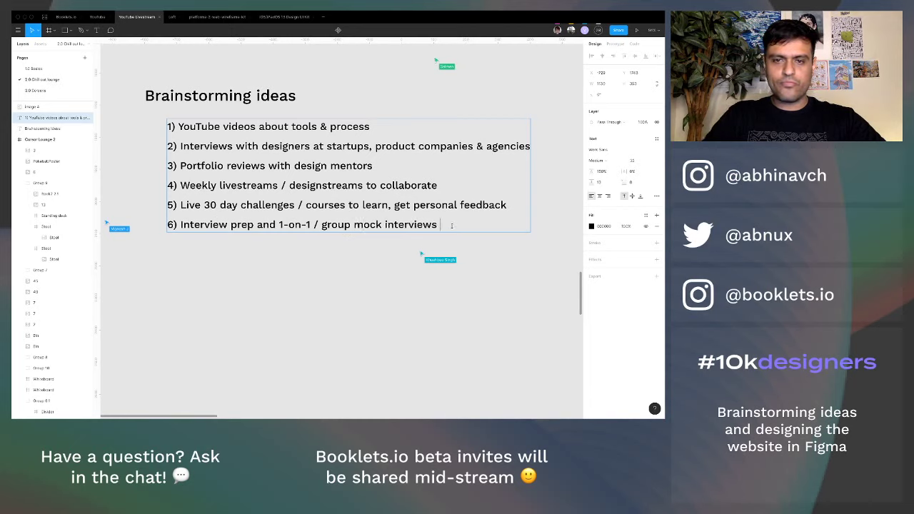
- Start an empty seventh item numbered 7) below the mock interviews idea
key("Return")
type("7")
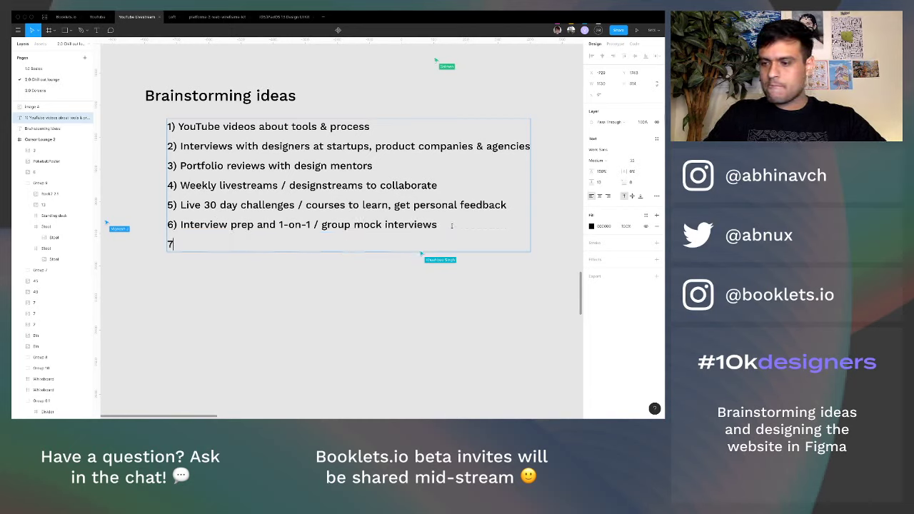
type(")")
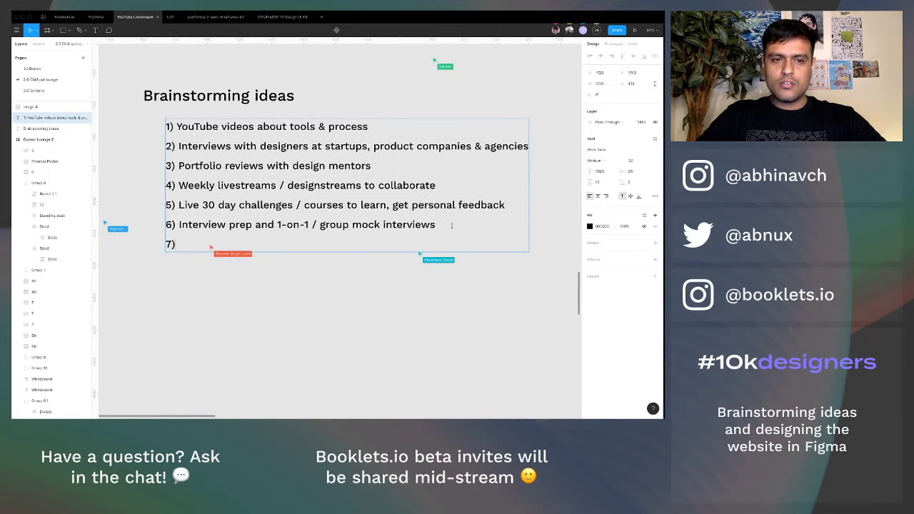
- Switch to the browser and copy the shareable link of the design-learning outline in Google Docs
key("ctrl+Left")
key("ctrl+Right")
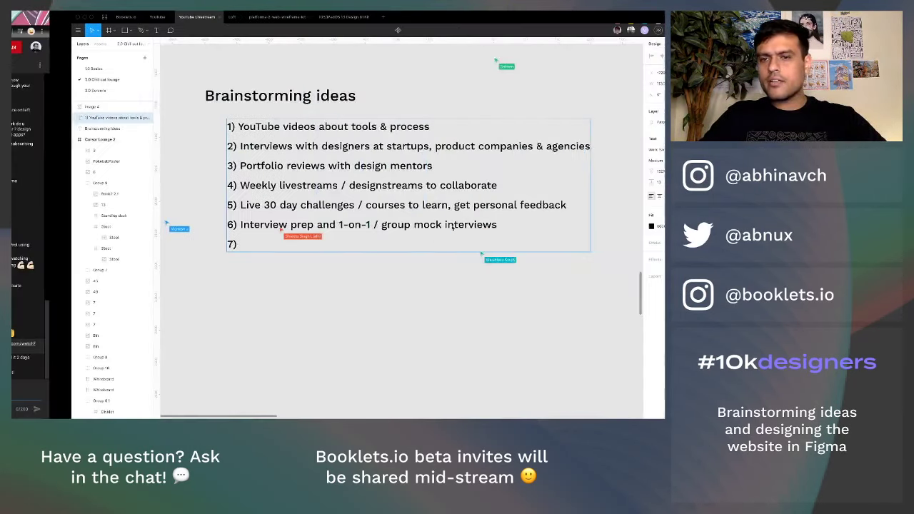
scroll(442, 228, "down", 5)
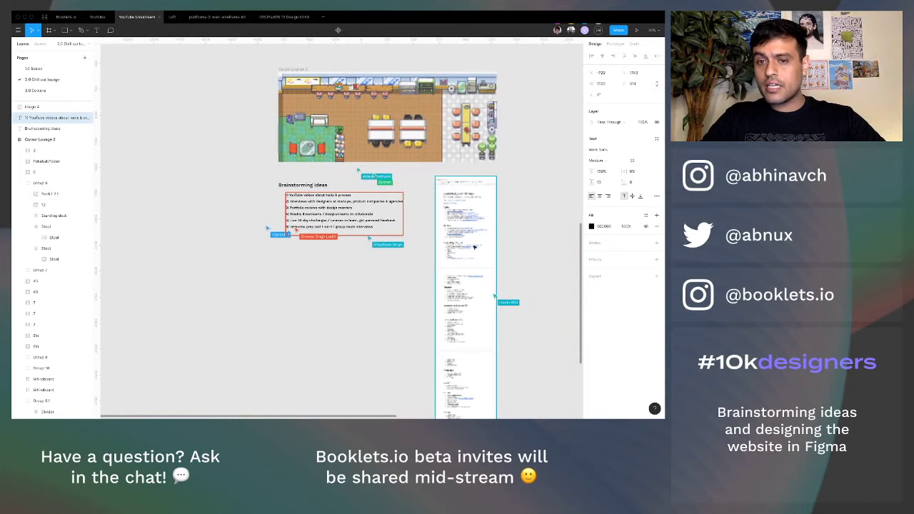
key("ctrl+Left")
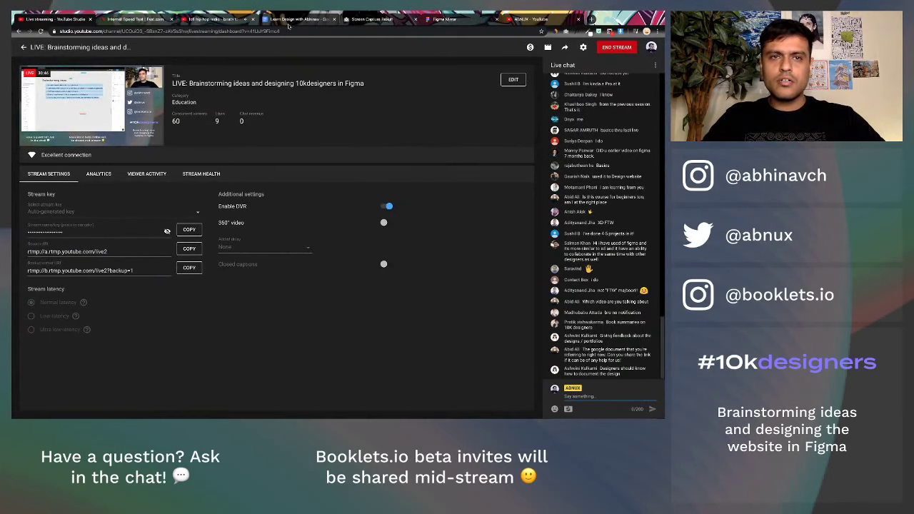
left_click(302, 20)
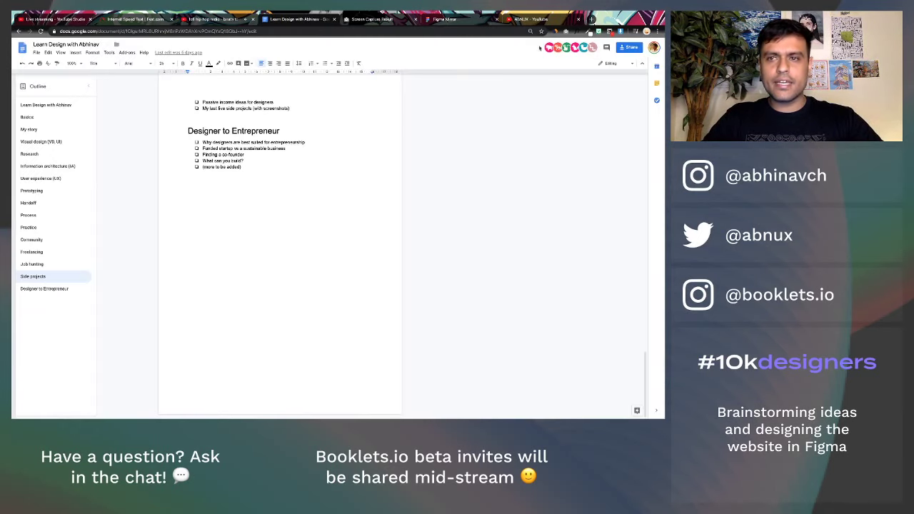
left_click(629, 47)
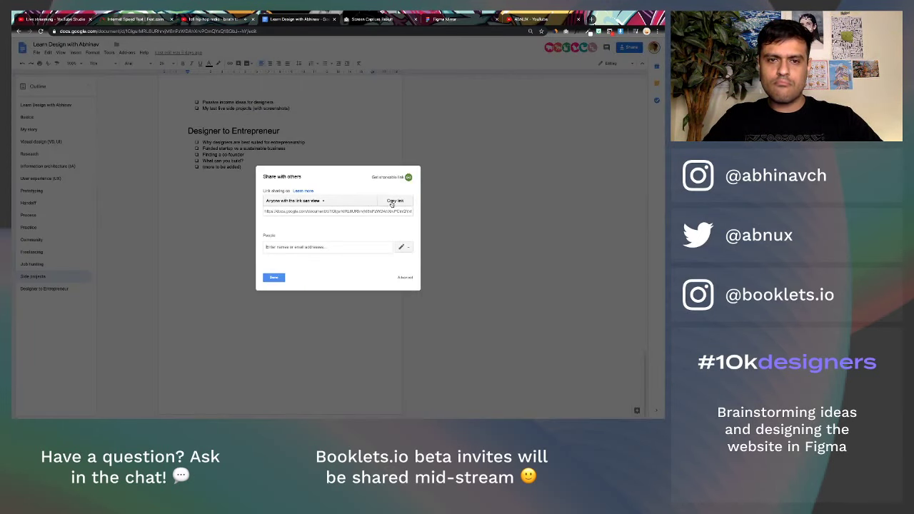
left_click(394, 202)
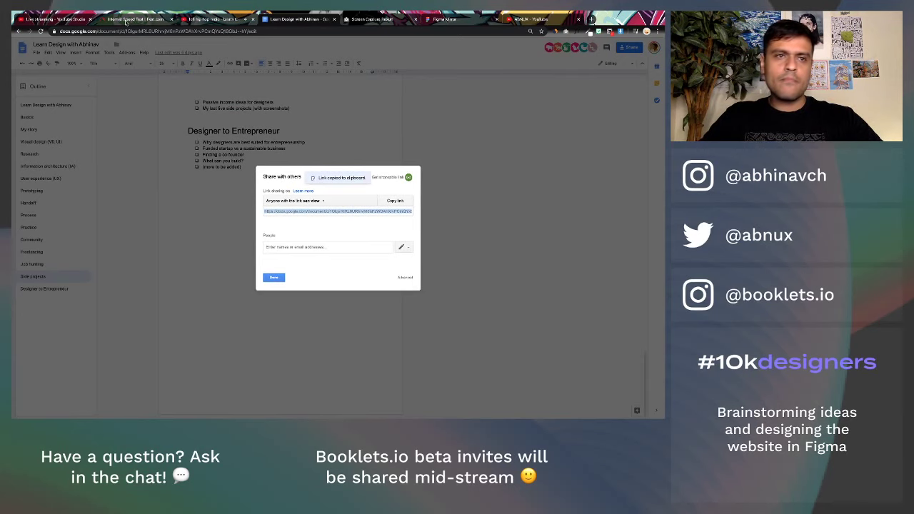
- Return to the live stream dashboard and post the copied Google Docs link in the live chat
left_click(67, 21)
key("ctrl+v")
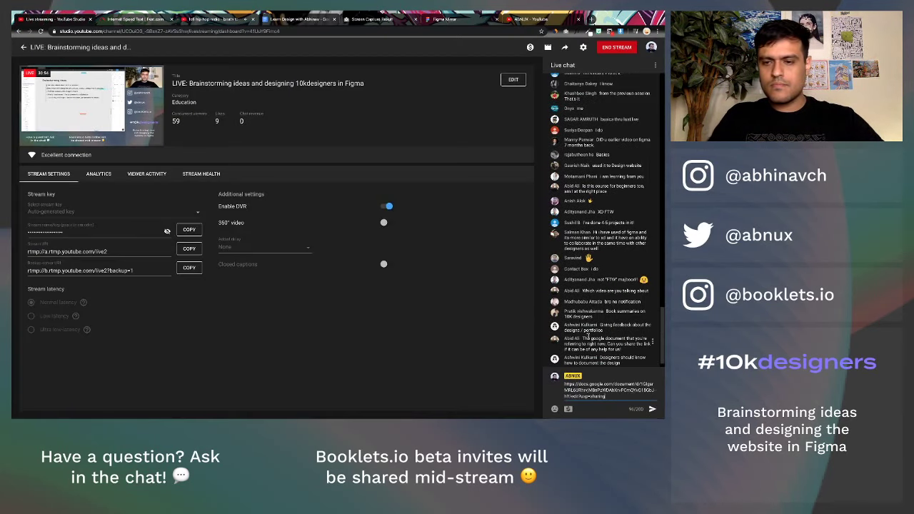
key("Return")
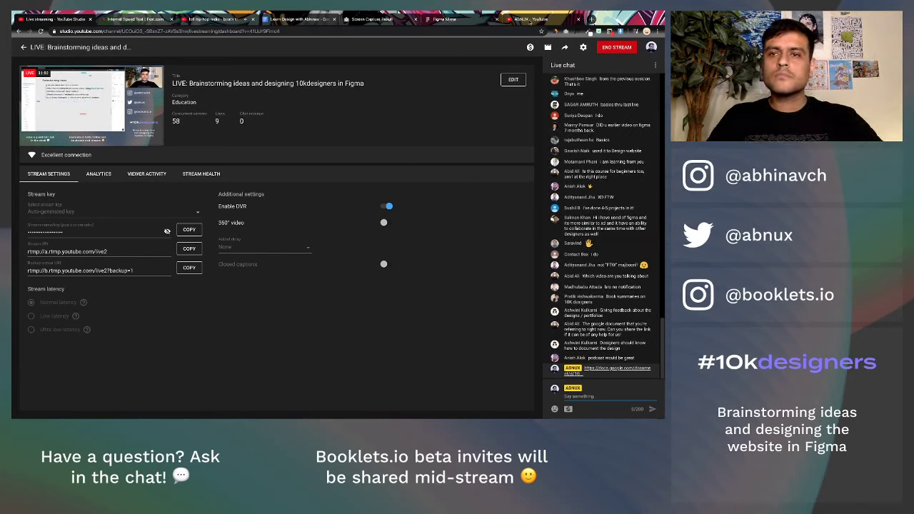
- Switch back to Figma and fill in the seventh brainstorming idea as "Job board for freelance projects"
left_click(531, 22)
left_click(458, 20)
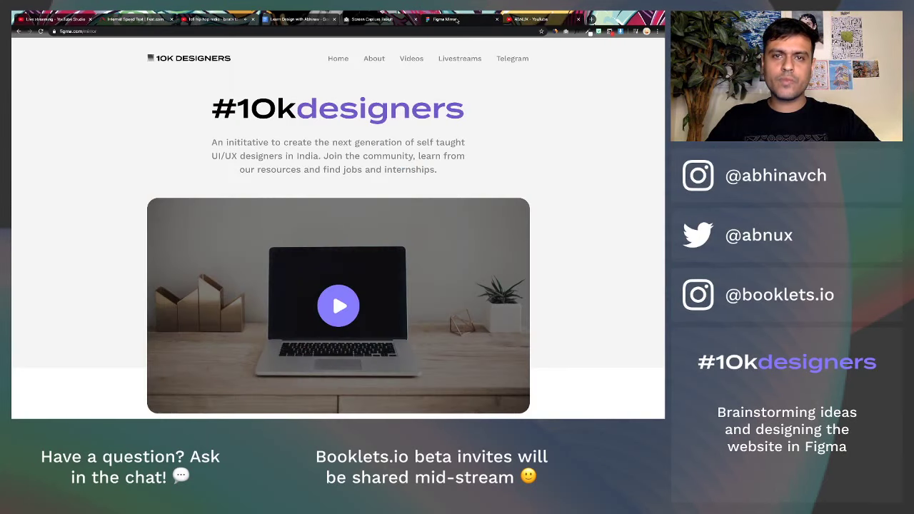
key("alt+Tab")
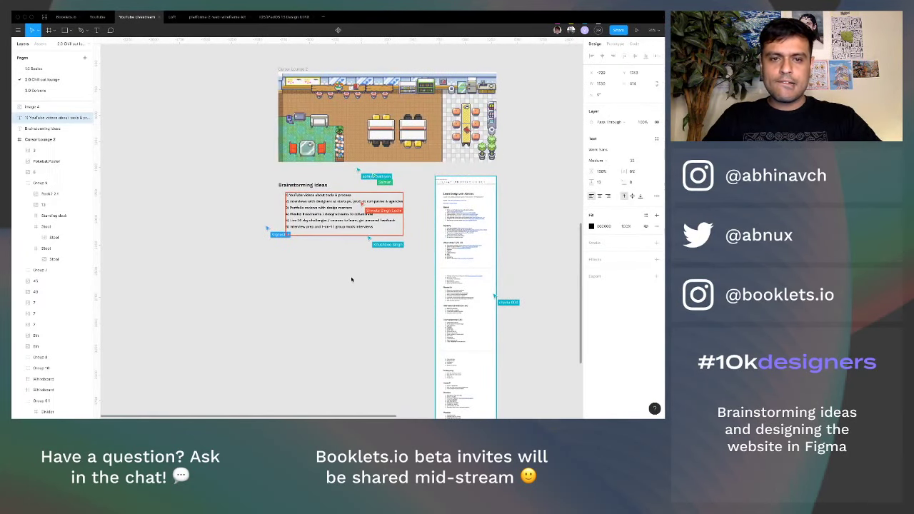
scroll(348, 218, "up", 5)
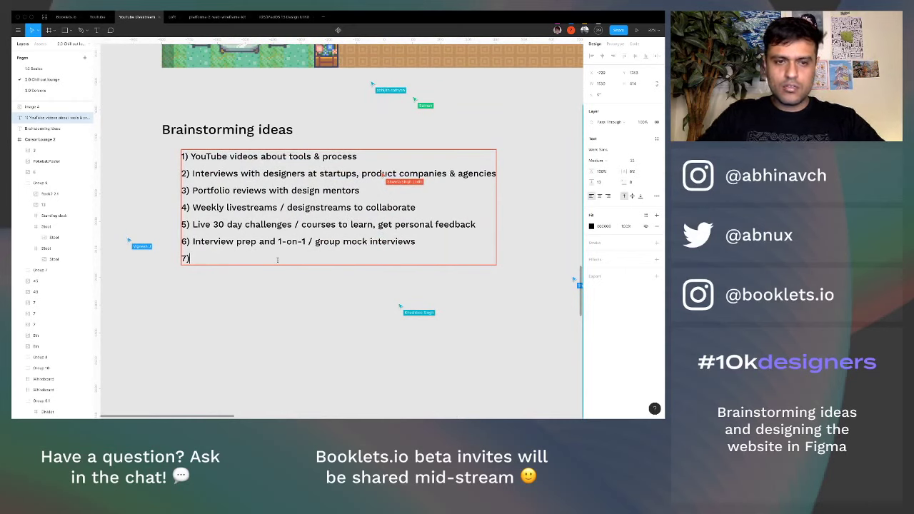
type("Job board")
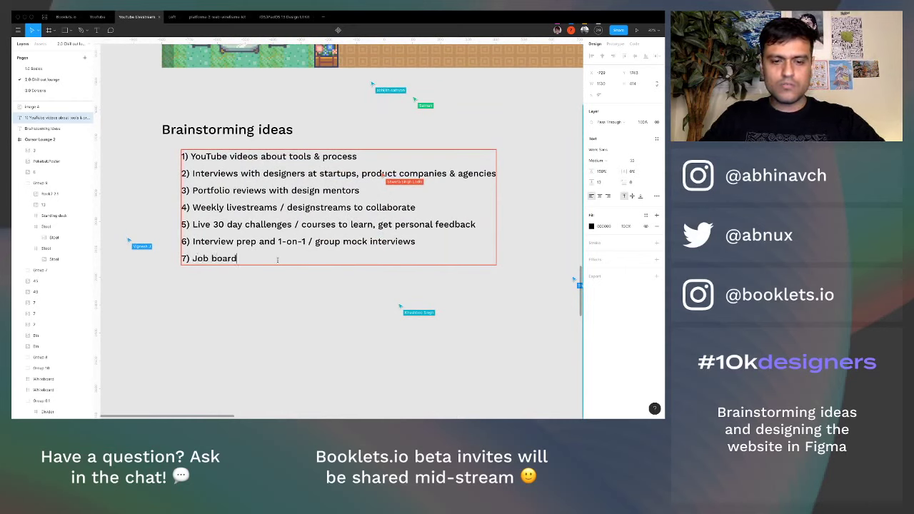
type(" for freelance ")
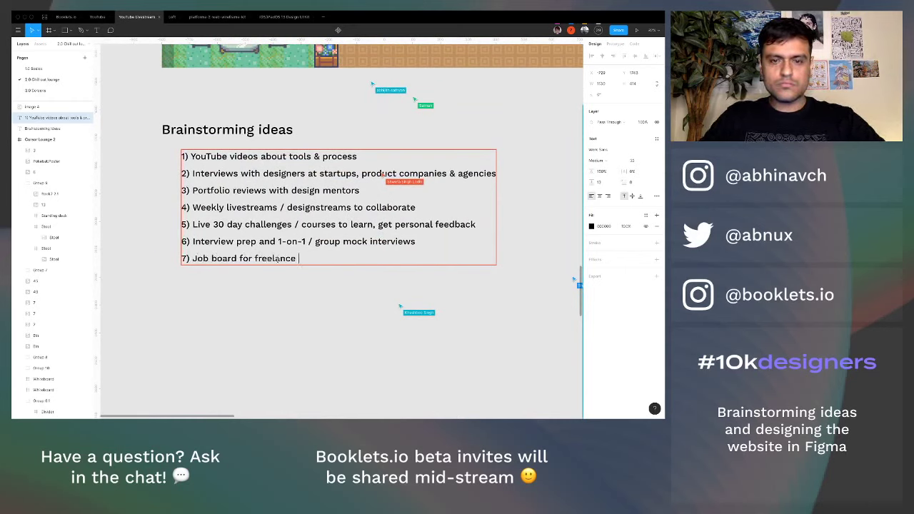
type("projects")
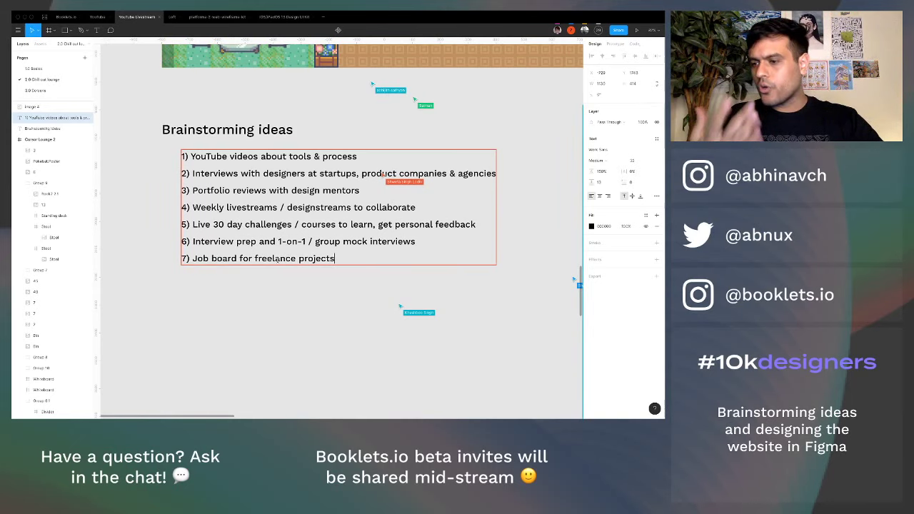
scroll(279, 329, "up", 4)
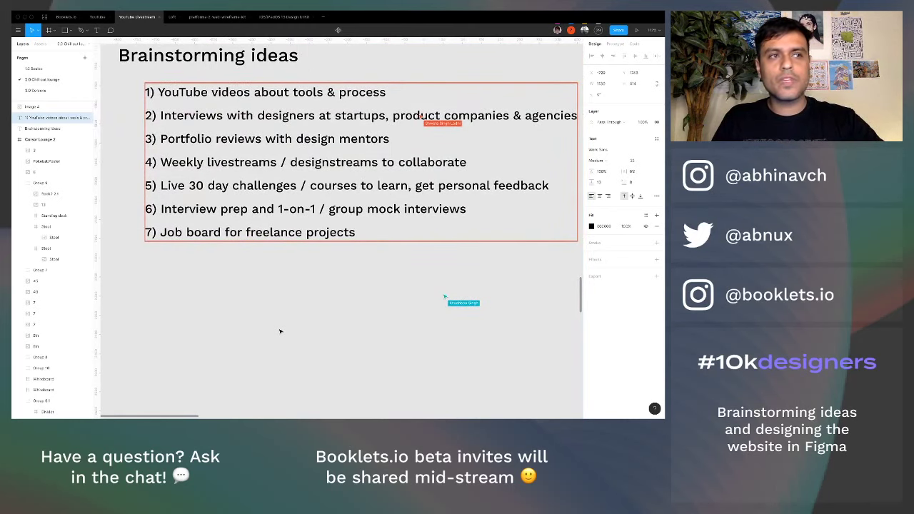
scroll(279, 331, "up", 1)
scroll(279, 331, "right", 1)
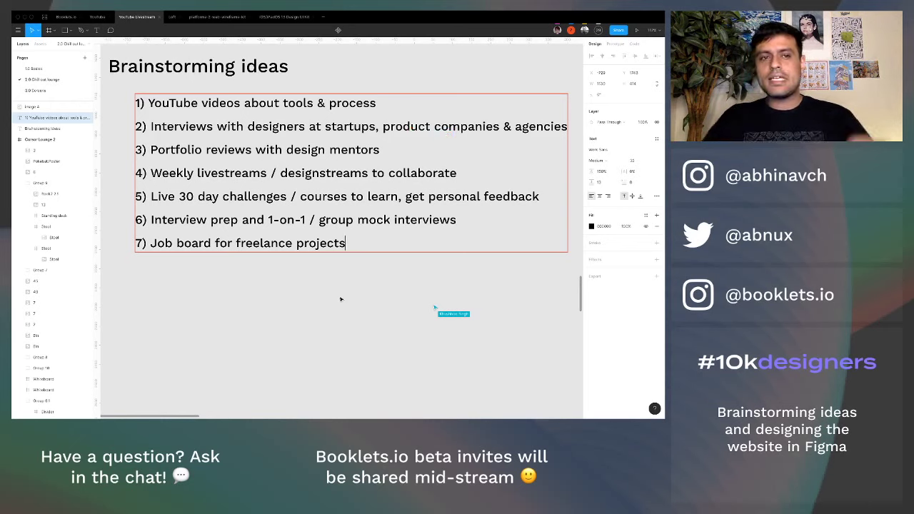
key("Escape")
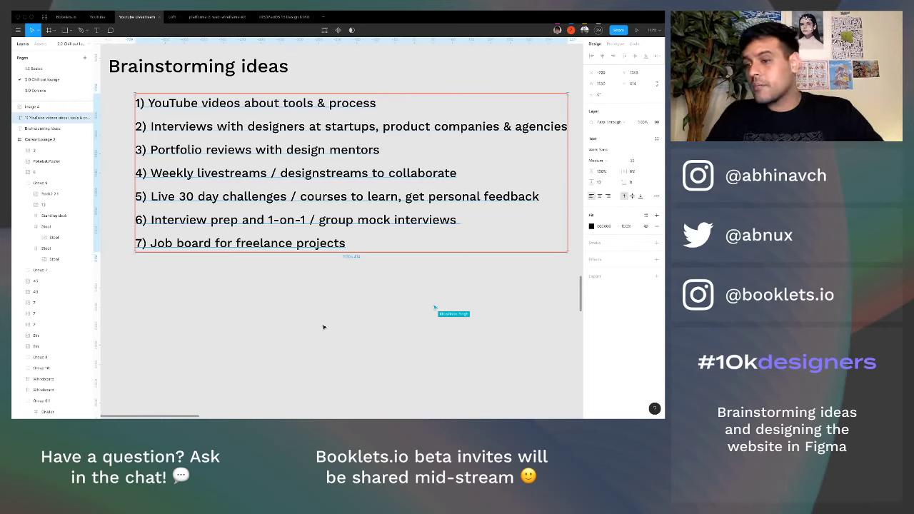
- Add a separate text reading "1,2,3,5,6,7" in the empty area below the brainstorming list
key("t")
left_click(322, 326)
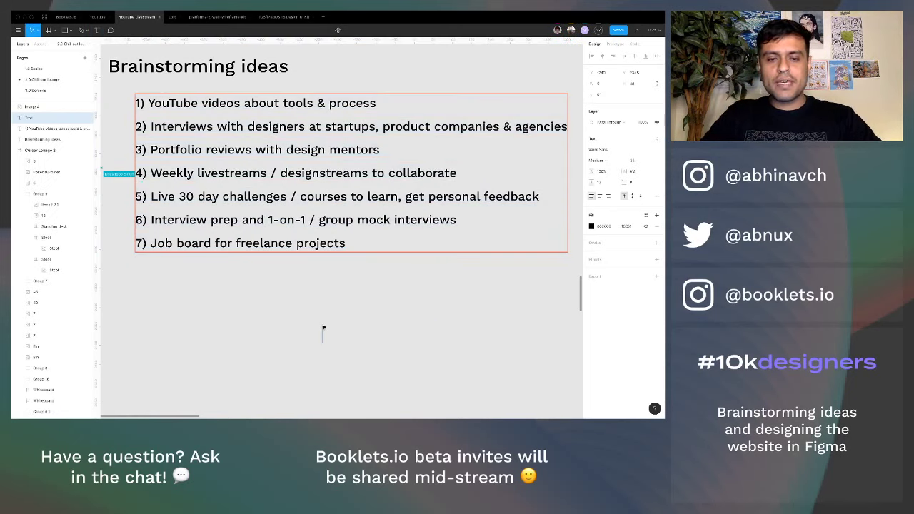
type("1,2,34")
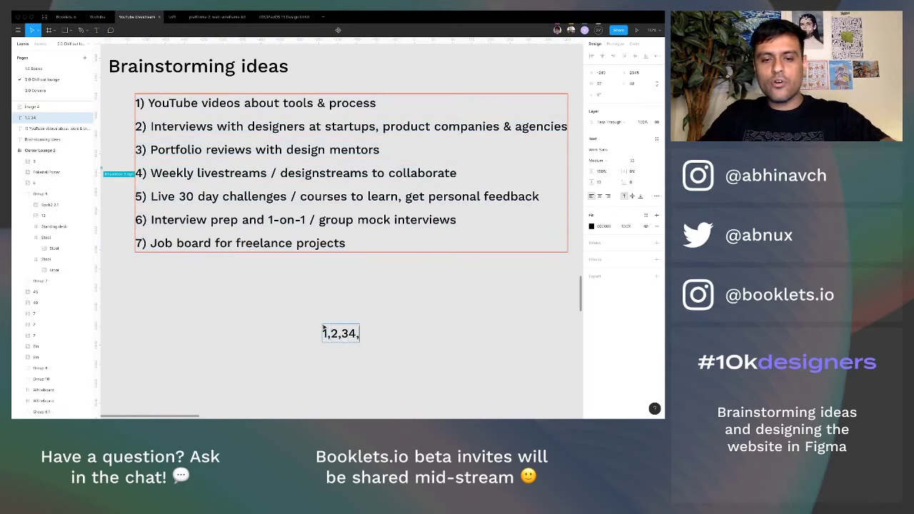
key("BackSpace")
type(",5,6,7")
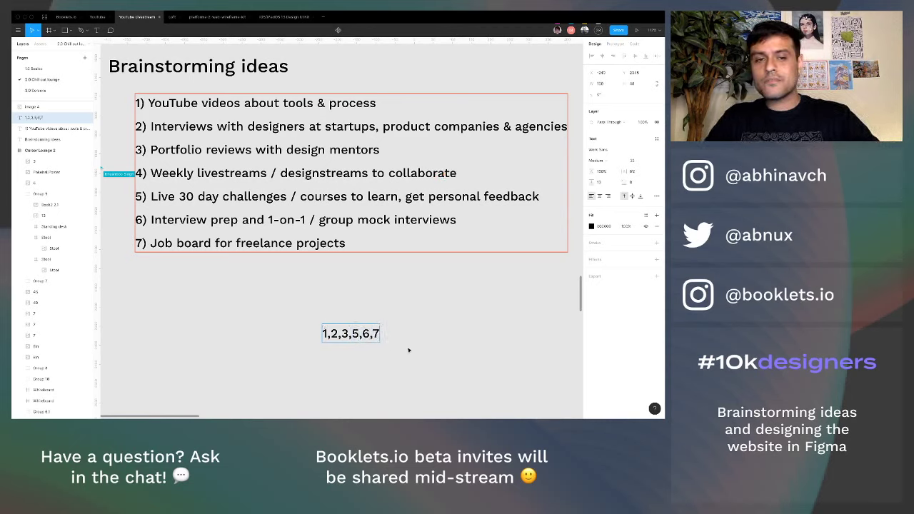
- Delete the separate "1,2,3,5,6,7" text below the brainstorming list
key("Escape")
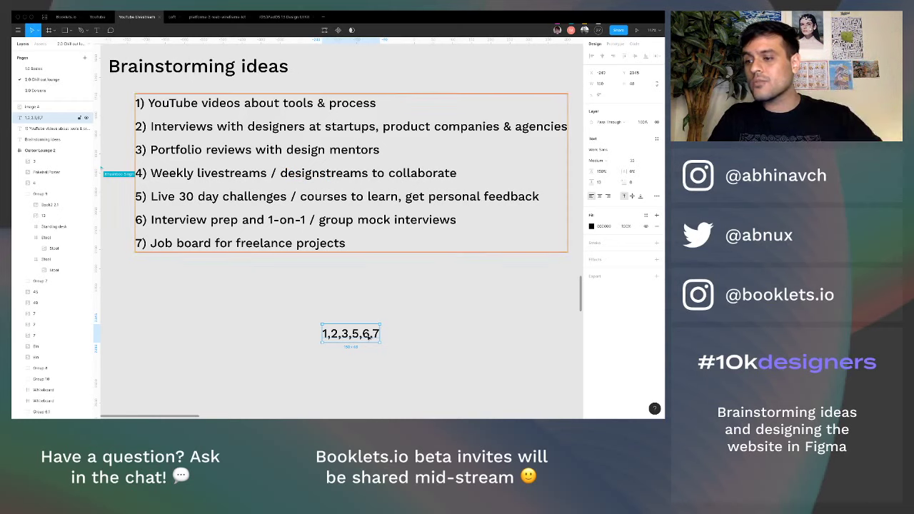
key("Delete")
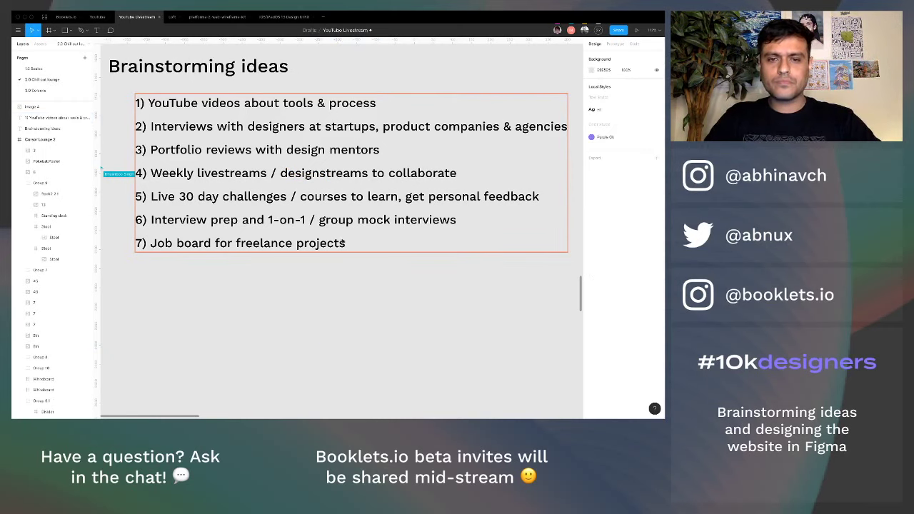
- Extend the seventh brainstorming idea to read "Job board for freelance projects, internships & full time jobs"
left_click(346, 243)
key("Return")
left_click(346, 244)
type(",")
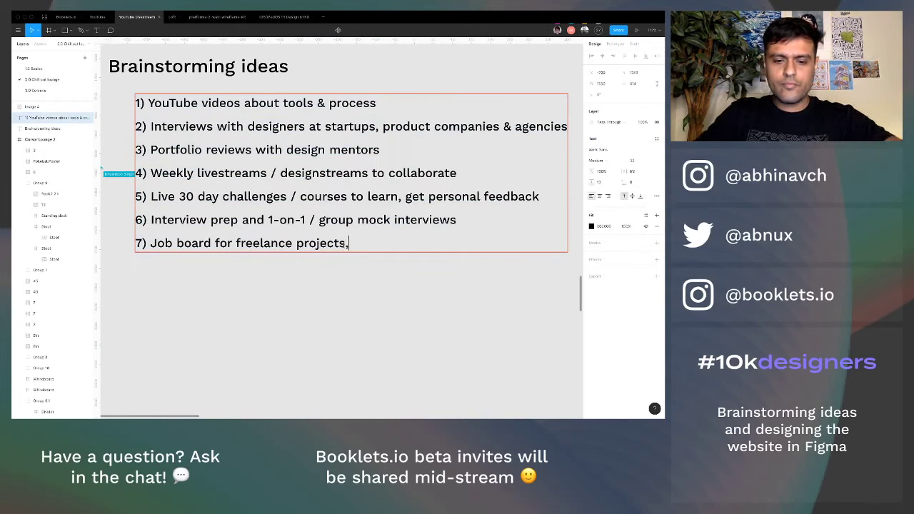
type(" internships &")
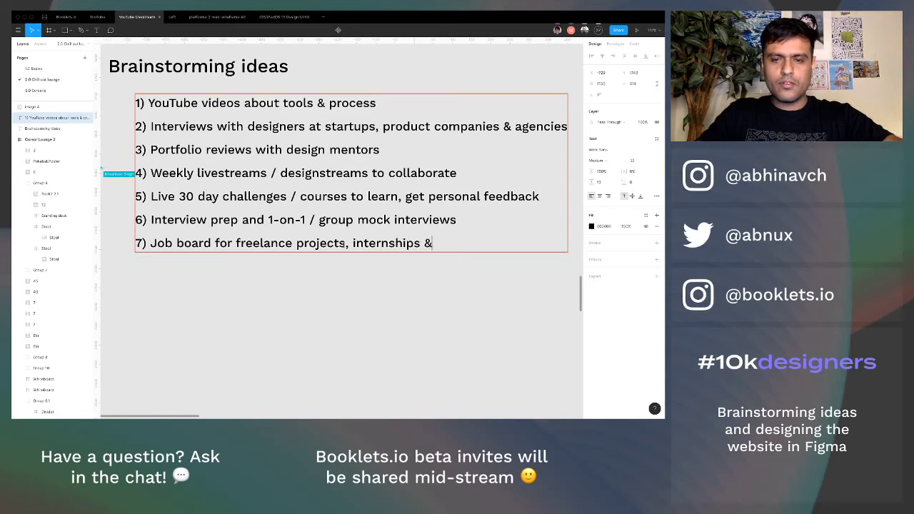
type(" full time j")
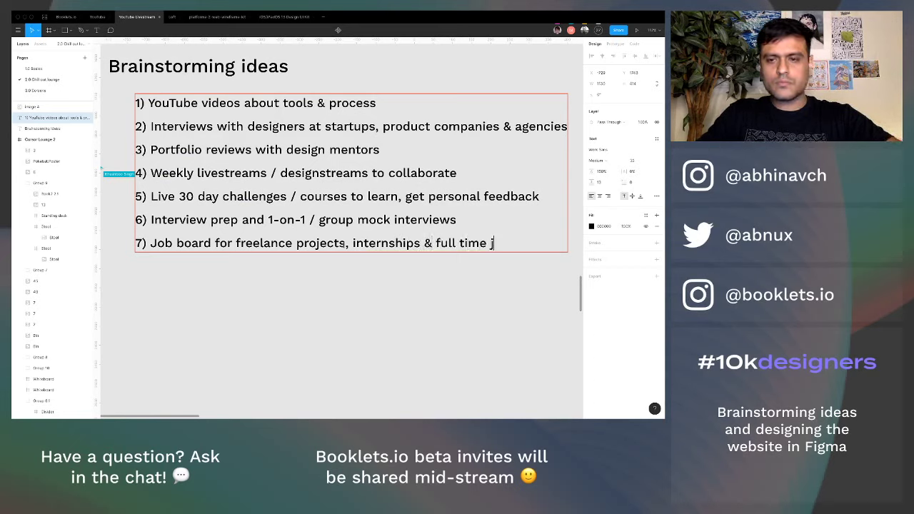
type("obs")
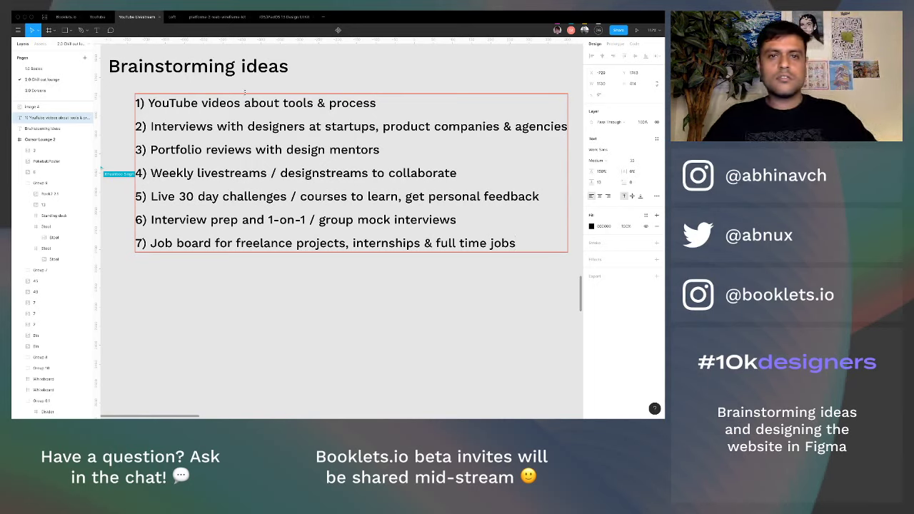
- Extend the heading above the list to read "Brainstorming ideas for 10kdesigners.com"
double_click(277, 67)
left_click(283, 66)
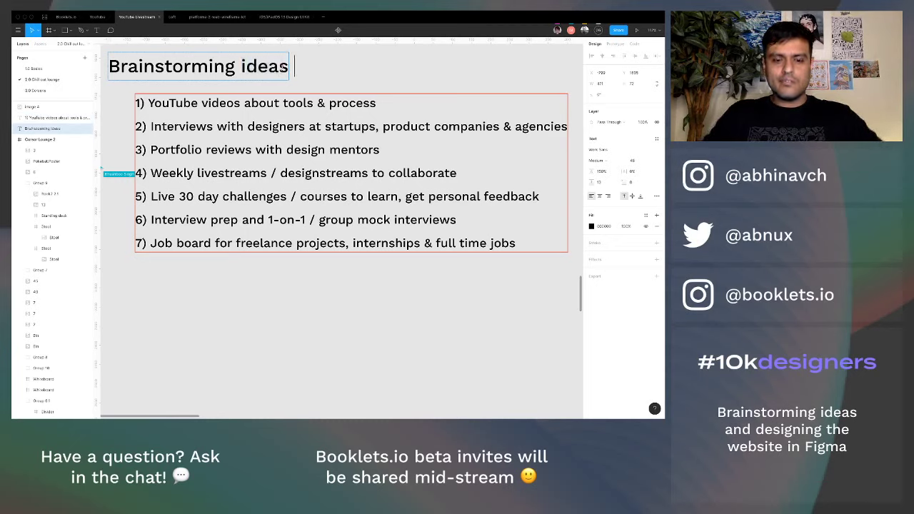
type("for 10kdesig")
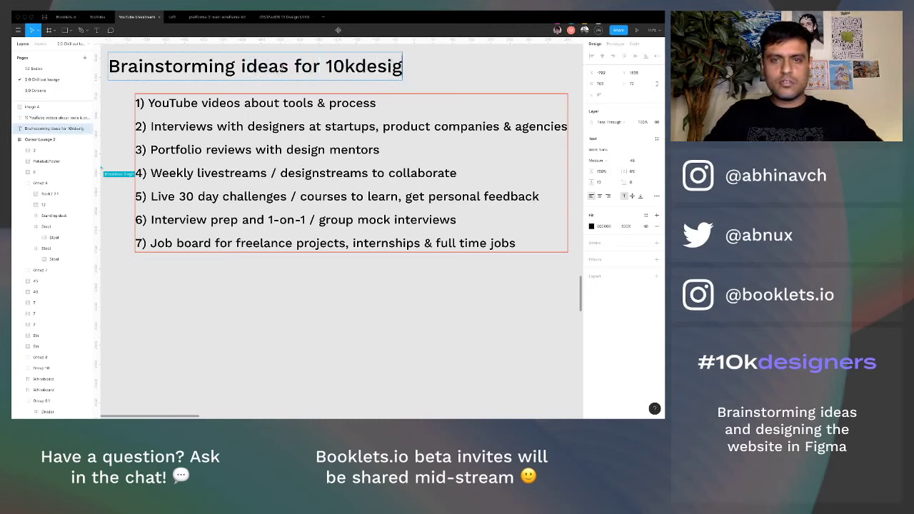
type("ners.com")
key("Escape")
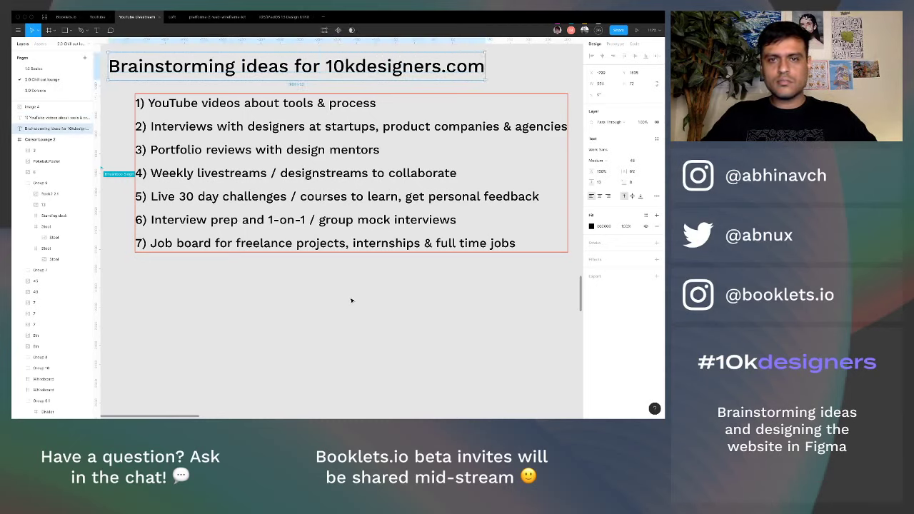
scroll(352, 301, "down", 3)
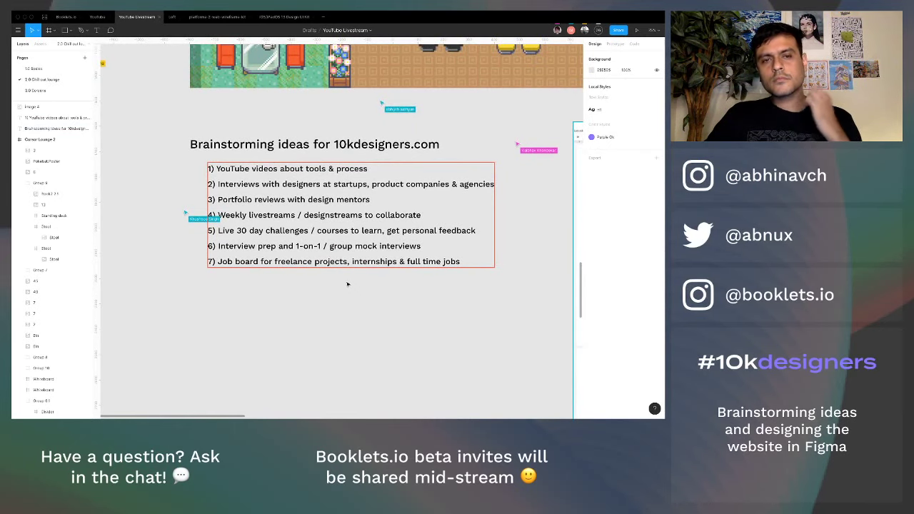
scroll(348, 284, "up", 3)
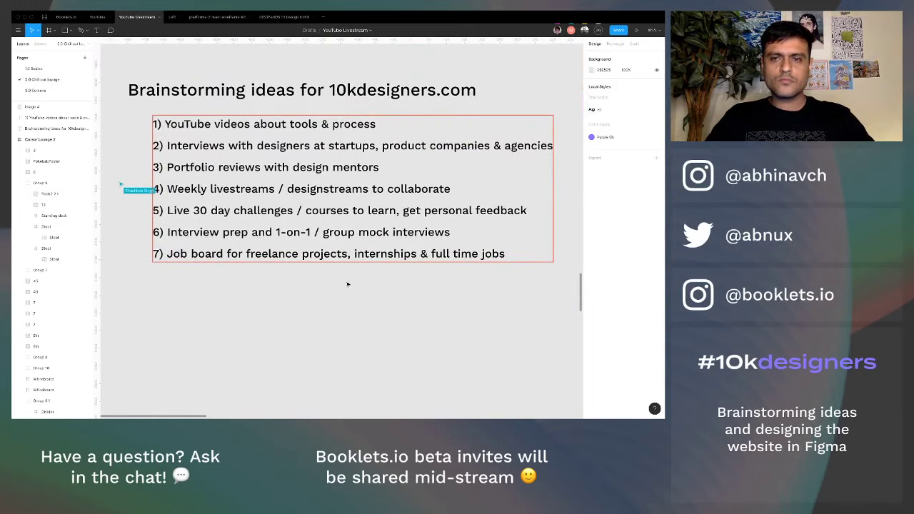
scroll(349, 291, "down", 1)
scroll(353, 317, "down", 3)
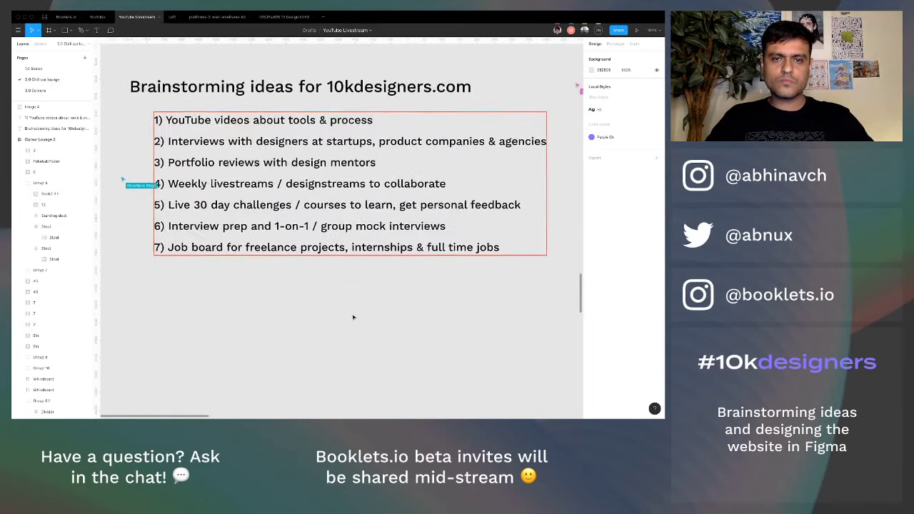
scroll(353, 316, "down", 3)
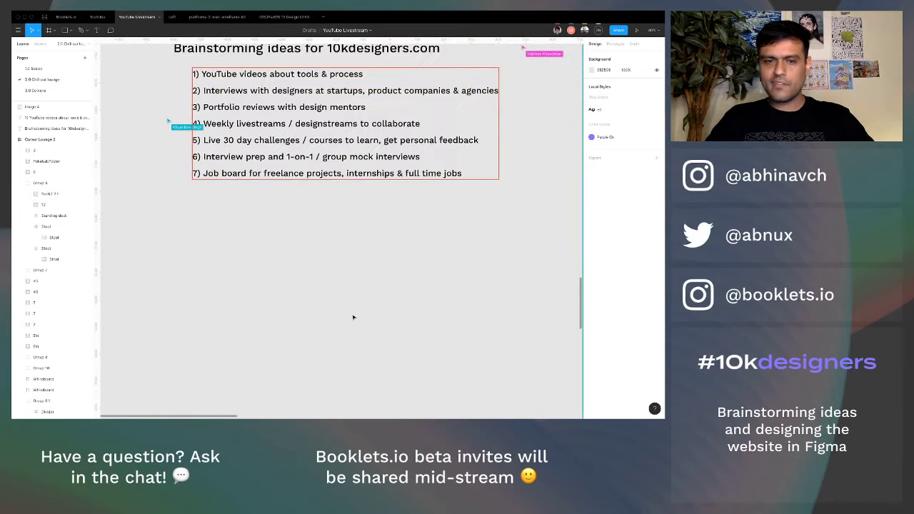
scroll(329, 304, "down", 3)
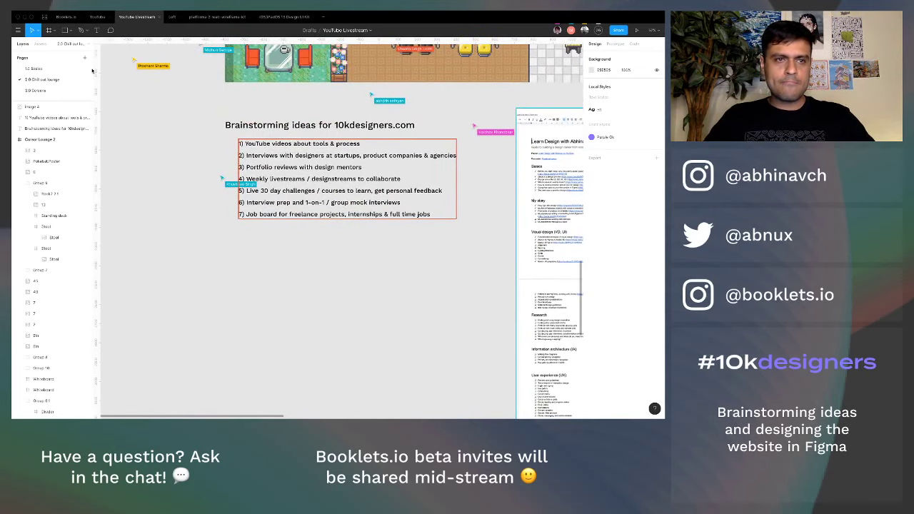
- Rename the current page, the second in the file, as "2.0 Lounge / Research board"
double_click(50, 80)
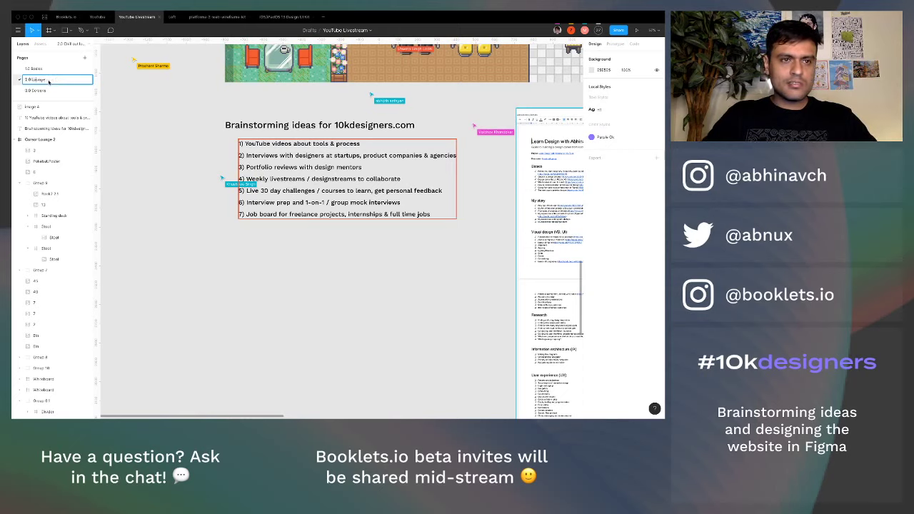
type("2.0 Lounge Area")
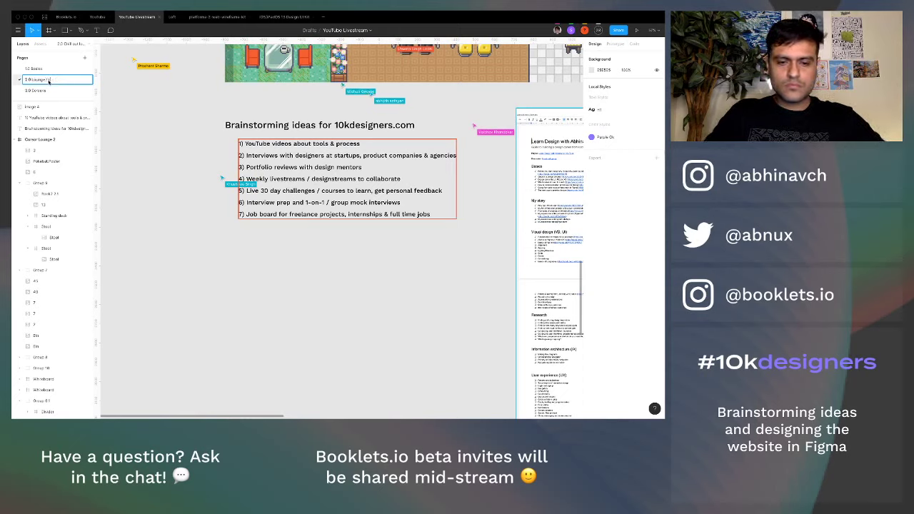
key("BackSpace")
key("BackSpace")
key("BackSpace")
key("BackSpace")
type("Hangout")
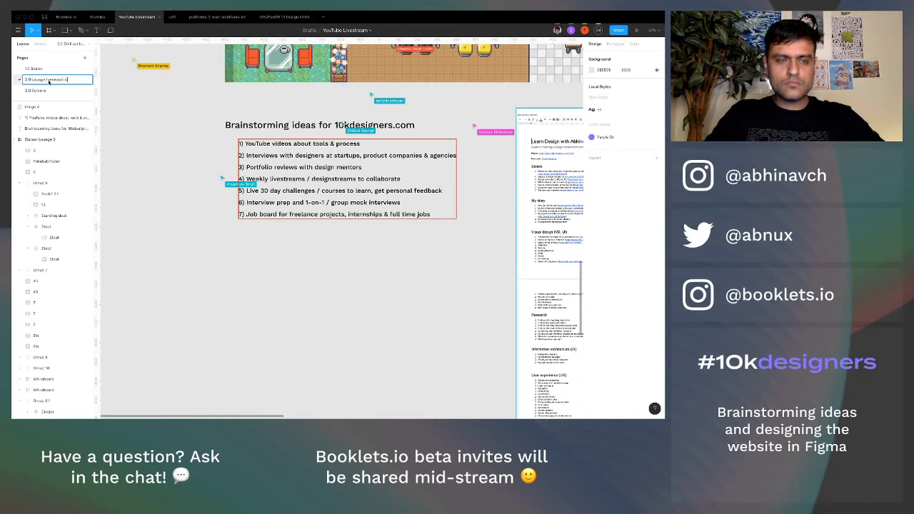
type(" area")
key("Return")
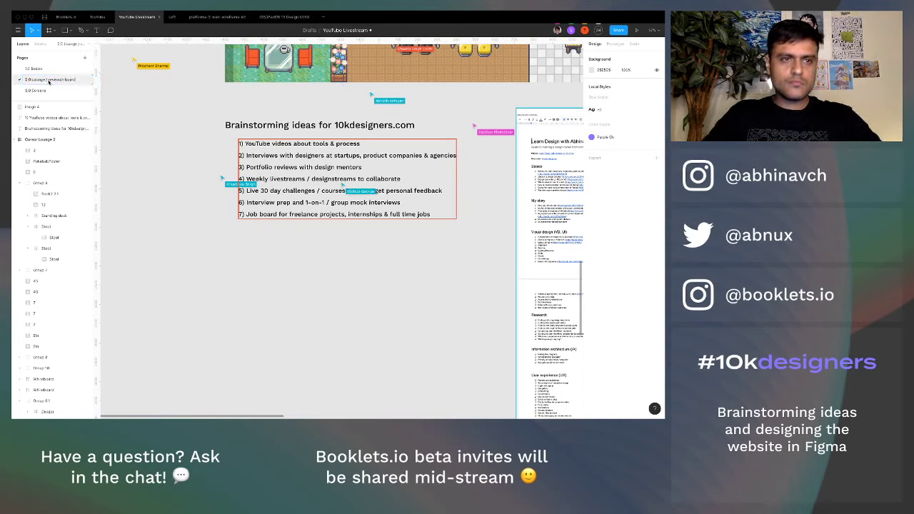
double_click(50, 80)
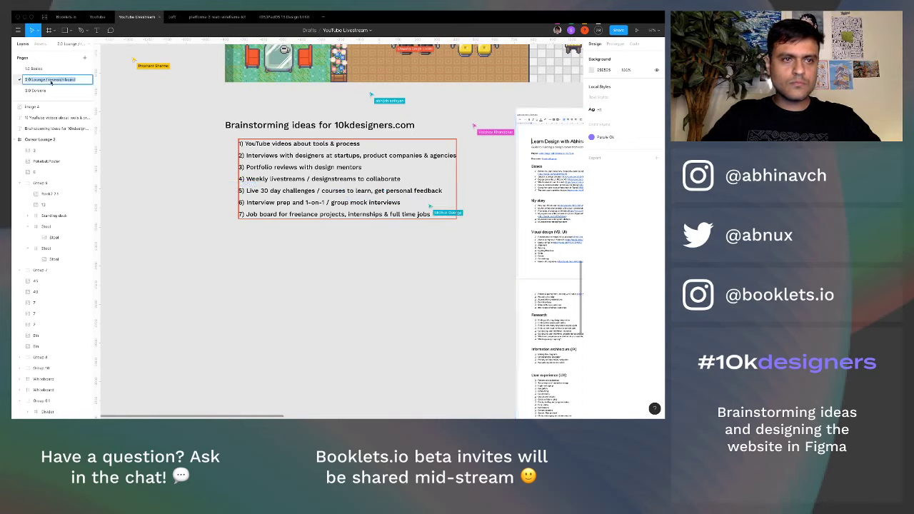
left_click(159, 162)
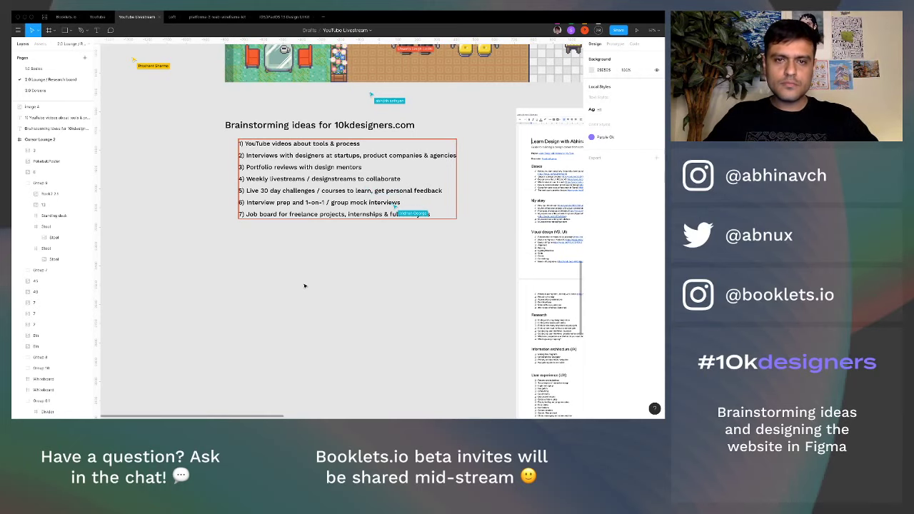
scroll(304, 285, "down", 2)
scroll(304, 285, "down", 3)
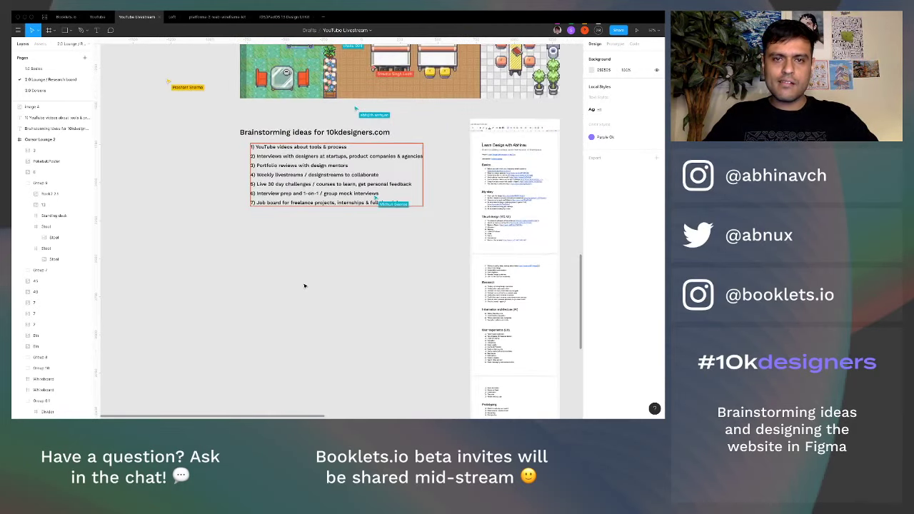
key("f")
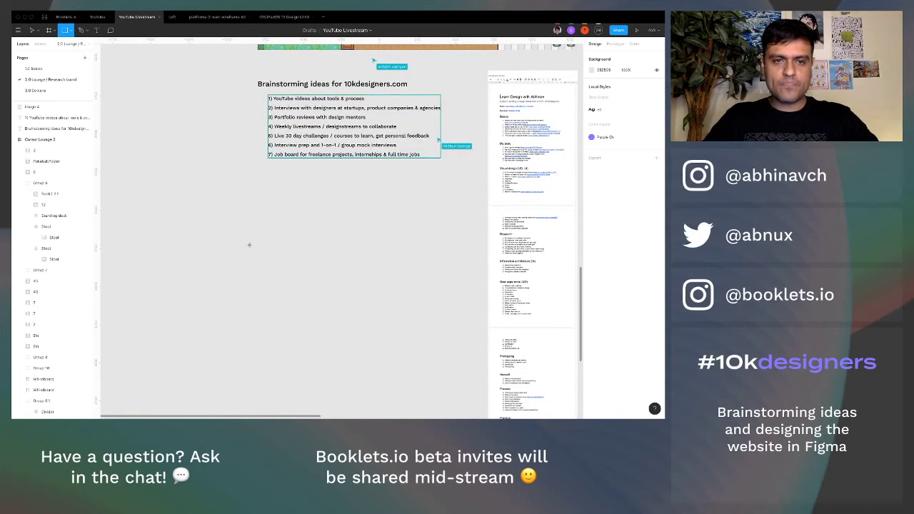
left_click(252, 249)
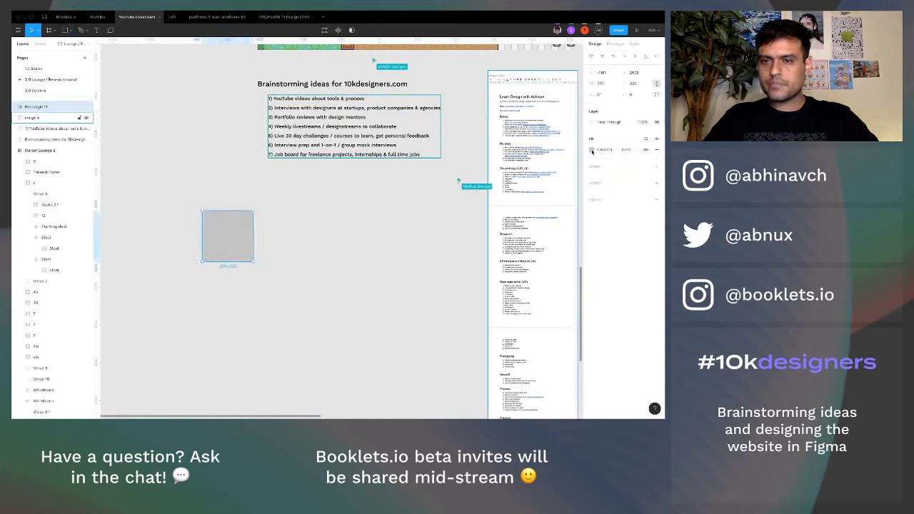
left_click(591, 150)
left_click(404, 251)
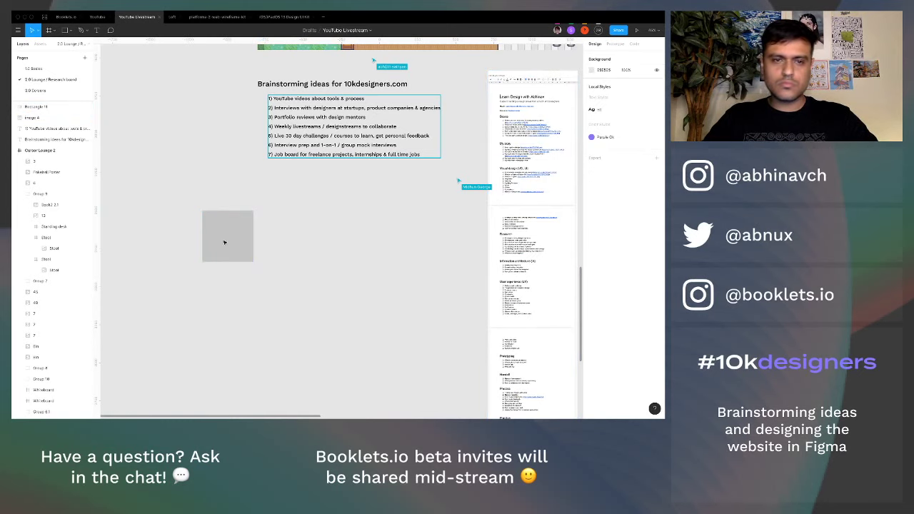
left_click(218, 241)
key("Delete")
- Start a new frame in the empty canvas area below the brainstorming list
key("f")
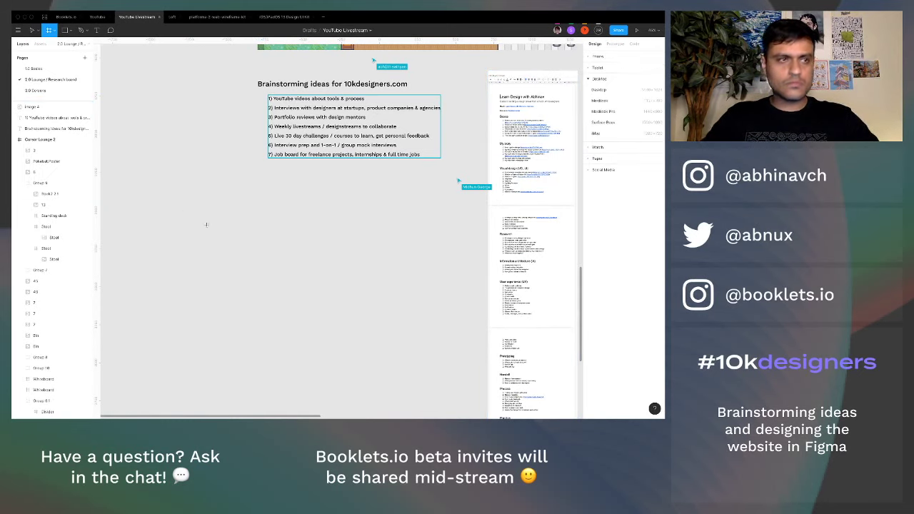
- Draw a square frame and place it below the brainstorming list, aligned with the left edge of its heading
left_click_drag(185, 209, 240, 255)
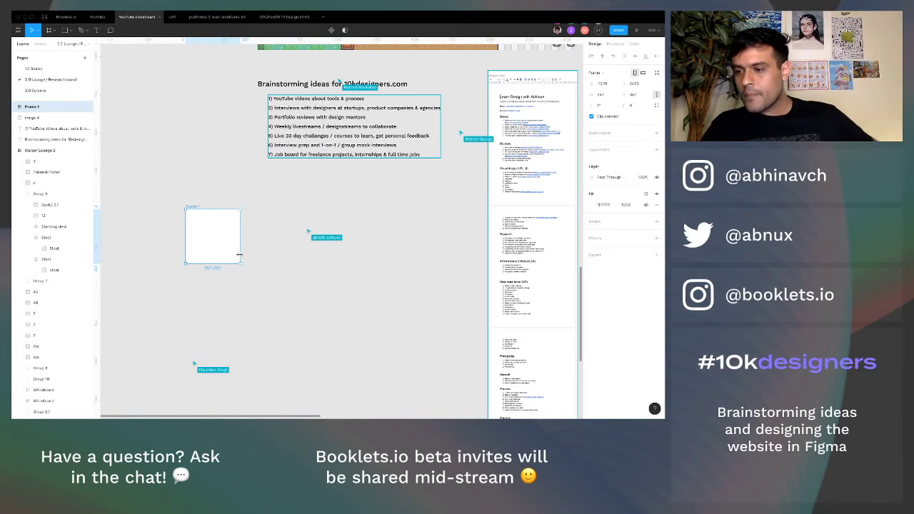
scroll(310, 182, "up", 5)
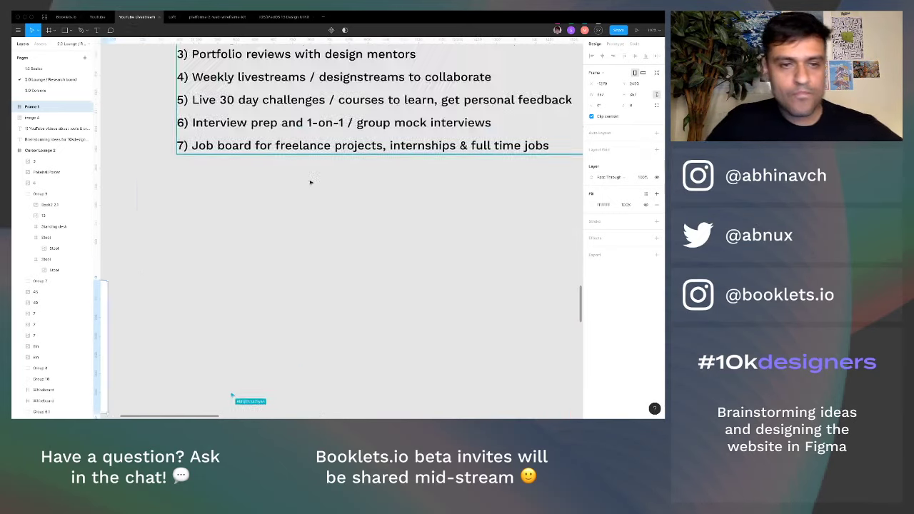
scroll(310, 181, "down", 2)
scroll(310, 181, "up", 2)
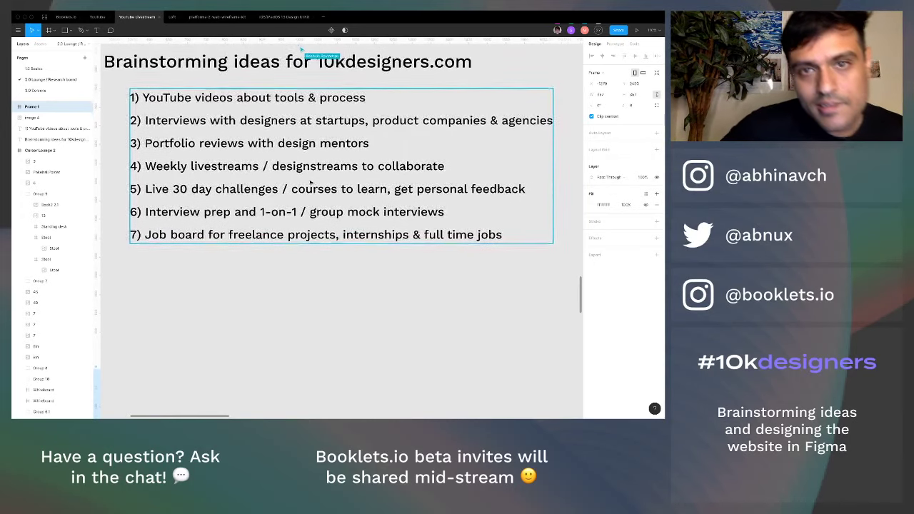
left_click(376, 304)
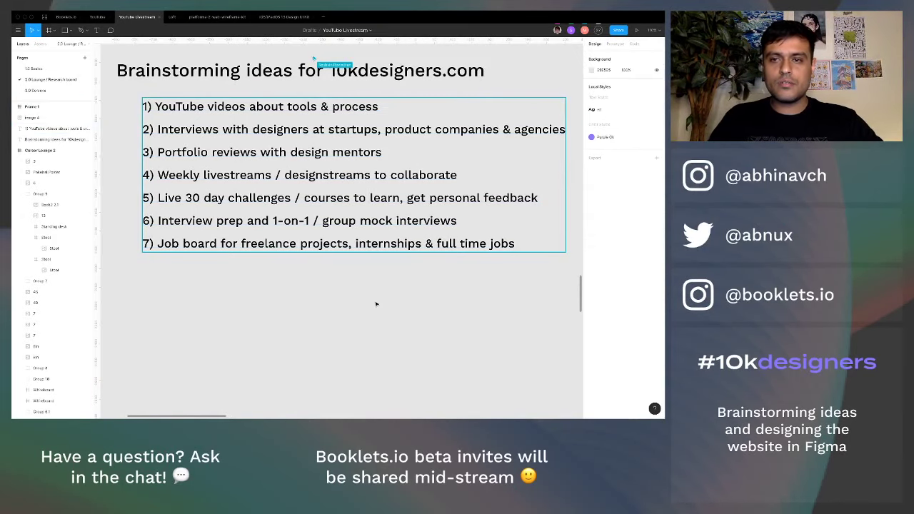
scroll(376, 304, "down", 5)
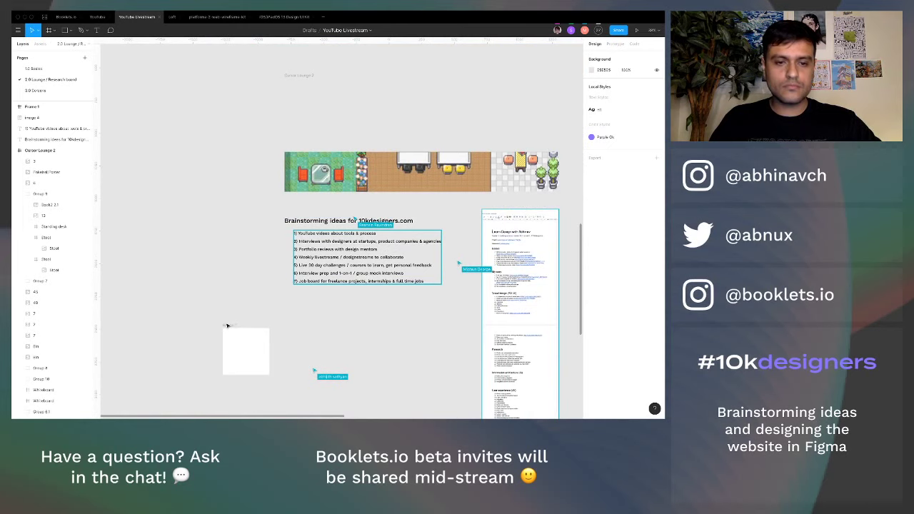
left_click_drag(227, 325, 291, 313)
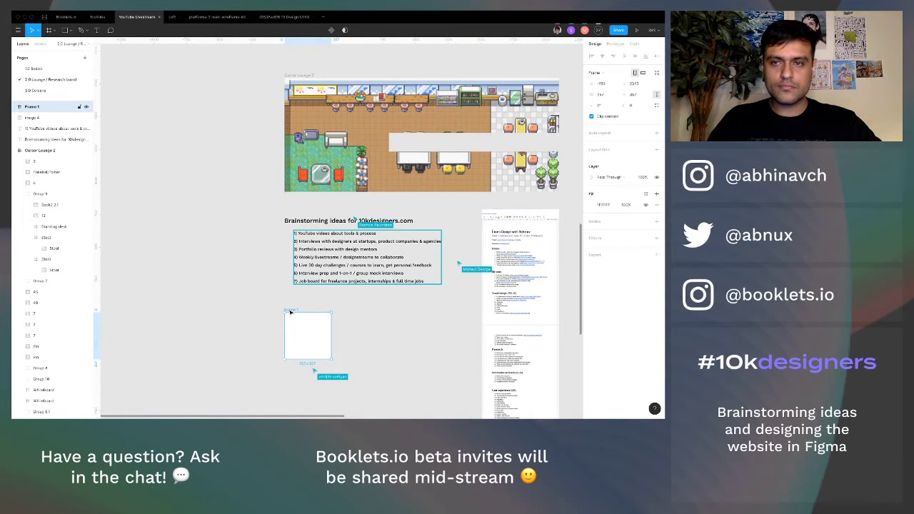
- Fill the square frame with a light yellow, starting from the document's yellow swatch and lightening it
scroll(290, 313, "up", 4)
key("ctrl+backslash")
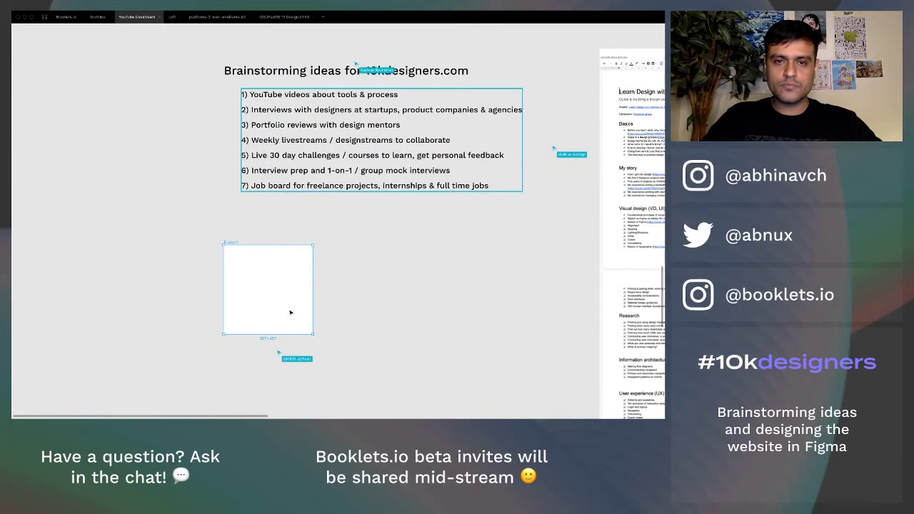
scroll(291, 312, "right", 3)
scroll(291, 312, "right", 3)
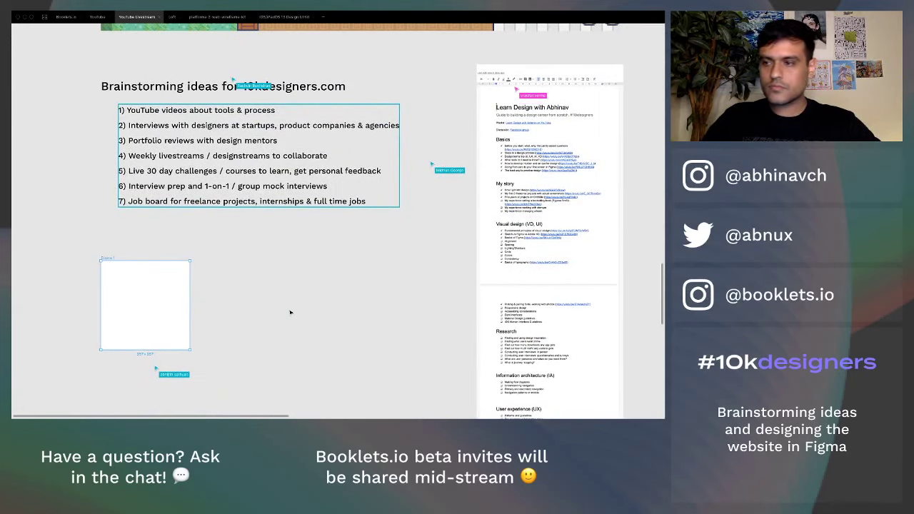
key("ctrl+backslash")
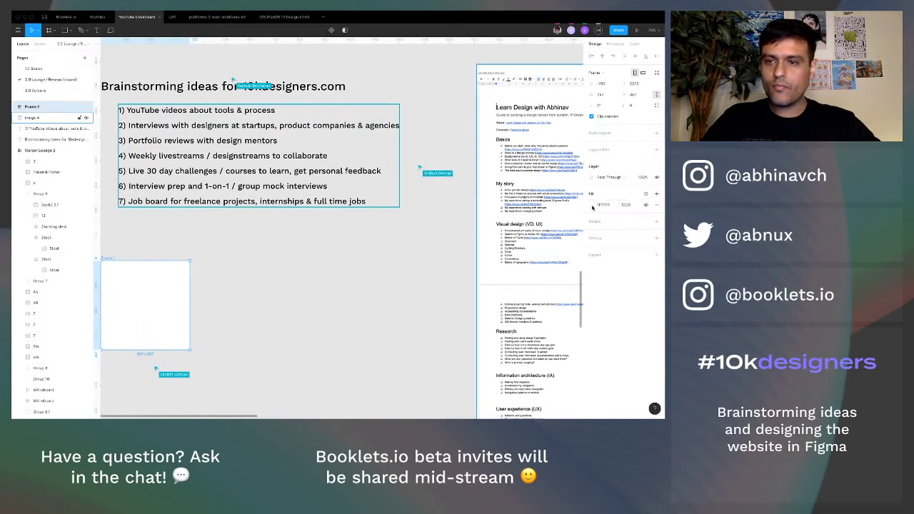
left_click(594, 205)
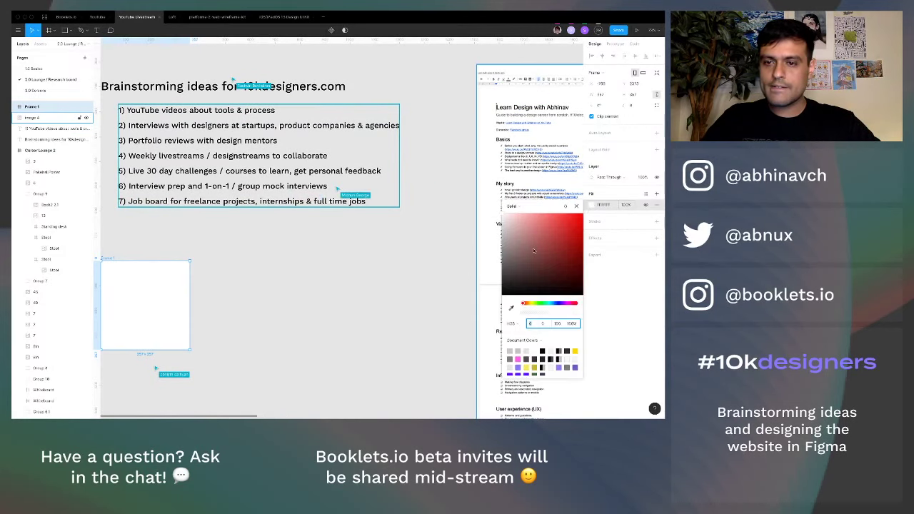
left_click(535, 367)
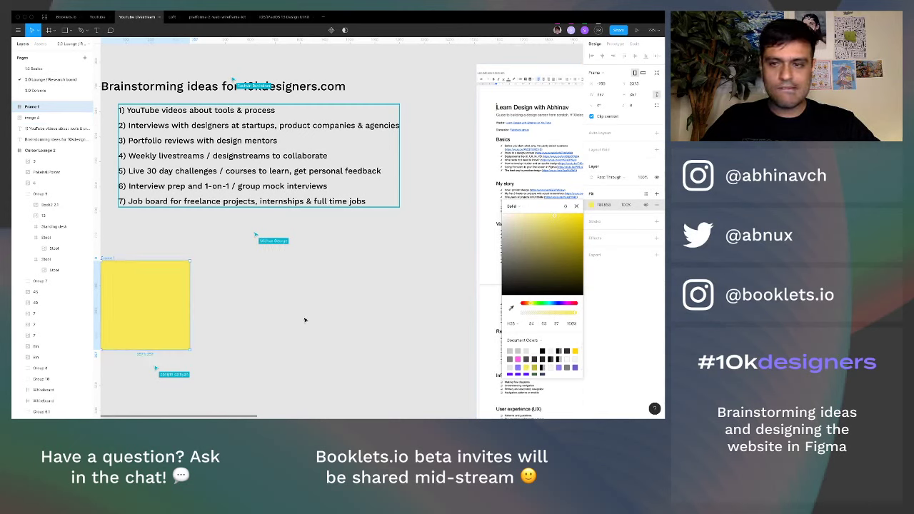
left_click(543, 212)
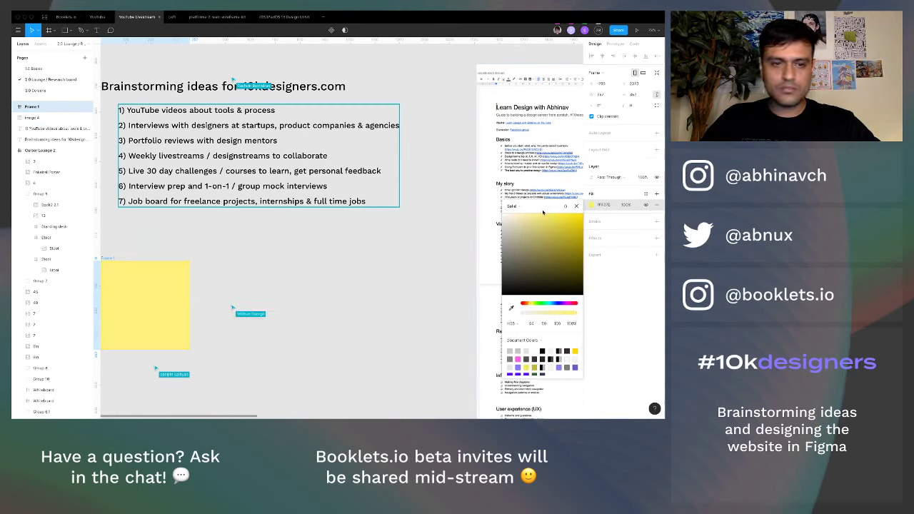
left_click(327, 294)
scroll(271, 281, "left", 3)
- Rename the yellow square frame as "Sticky note"
left_click(157, 264)
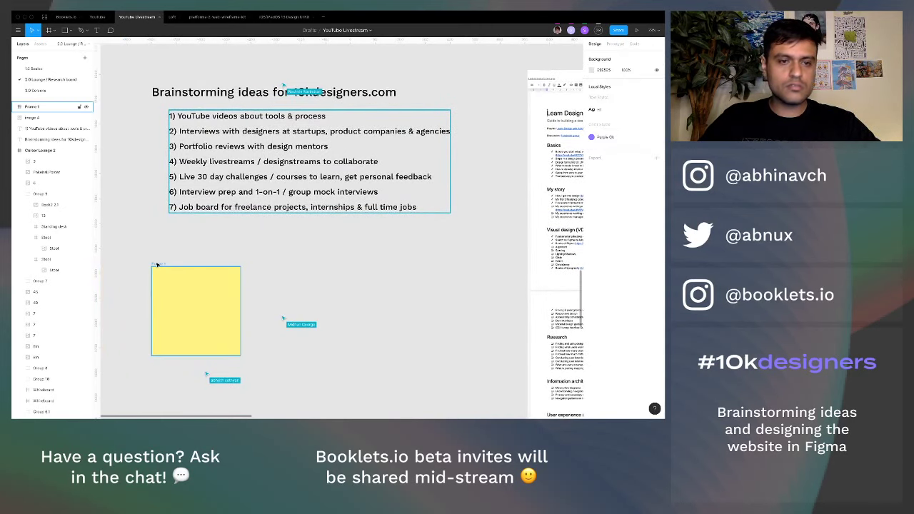
double_click(33, 107)
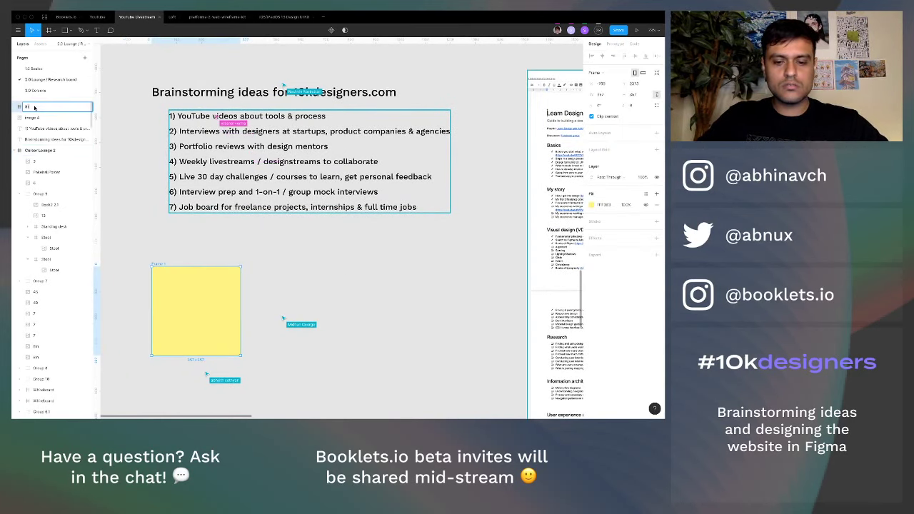
type("Sticky note")
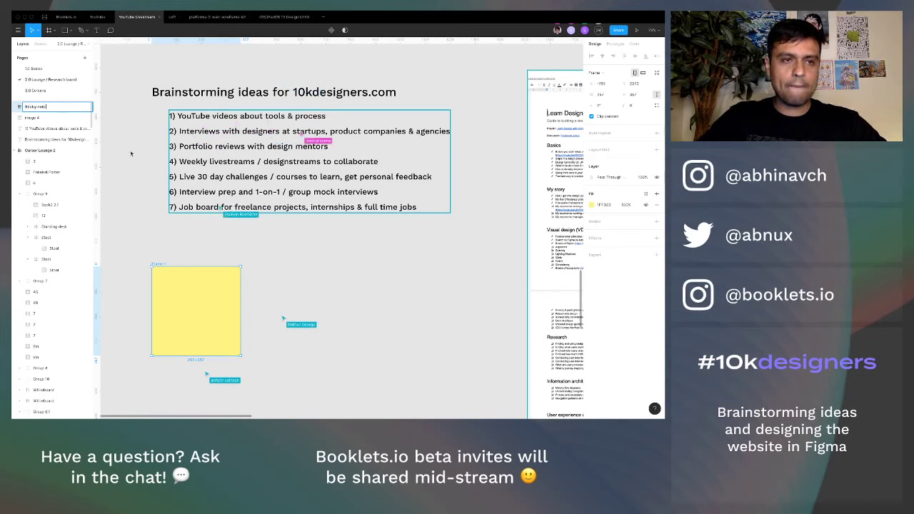
left_click(320, 272)
- Add the text "YouTube videos" near the upper-left corner of the sticky note
key("t")
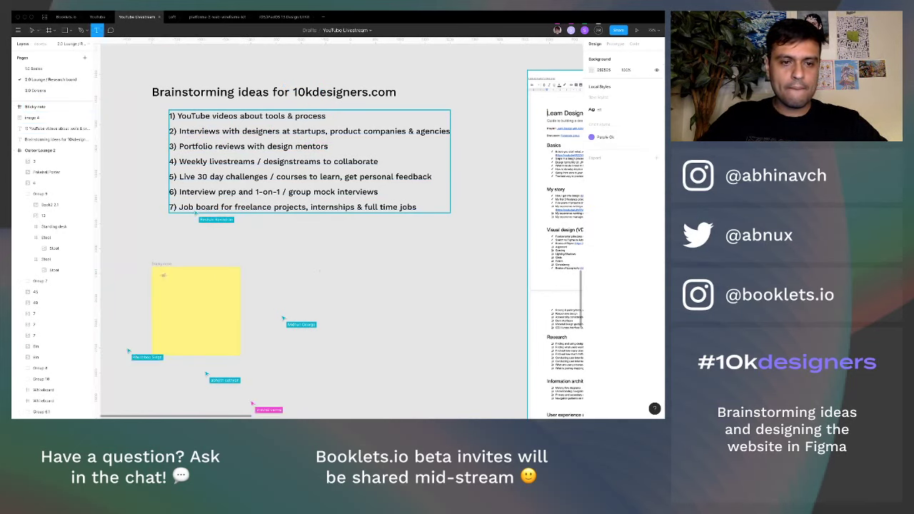
left_click(164, 278)
type("YouTube")
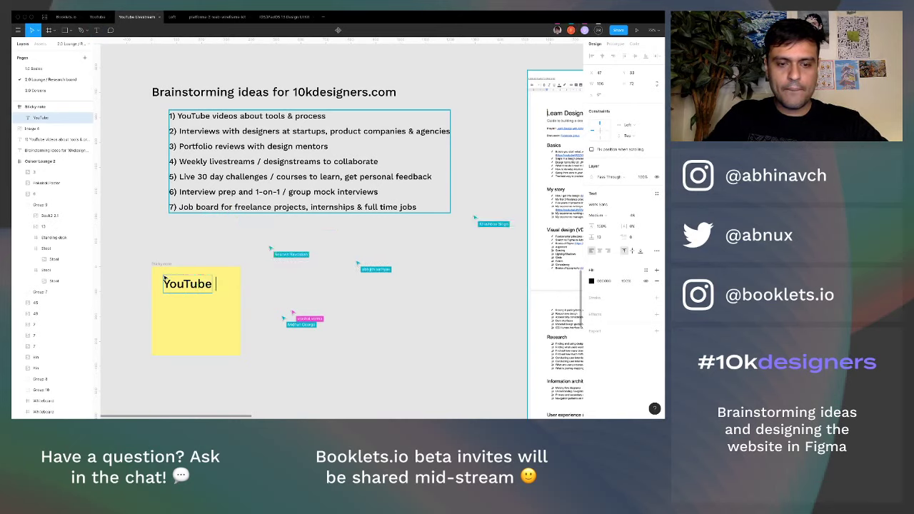
type(" vide")
key("Escape")
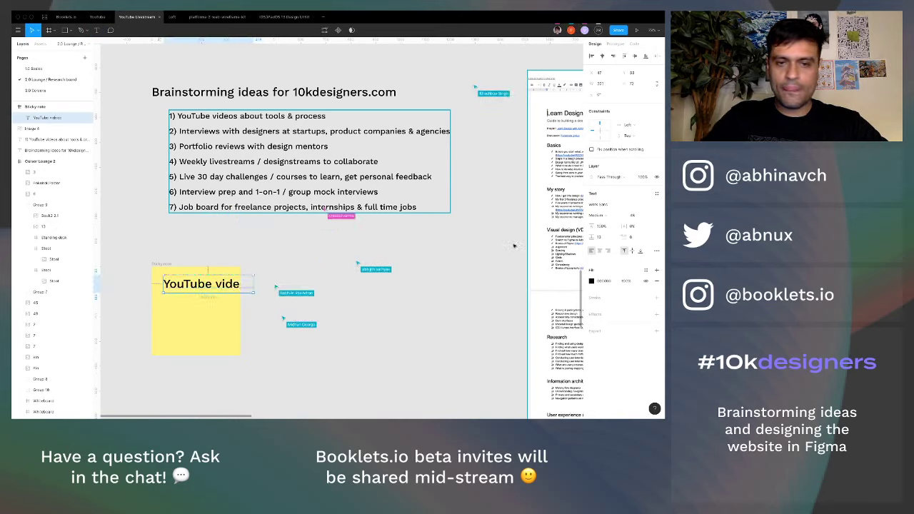
- Change the note text's font, trying Chalkboard and settling on Chalkduster
left_click(603, 207)
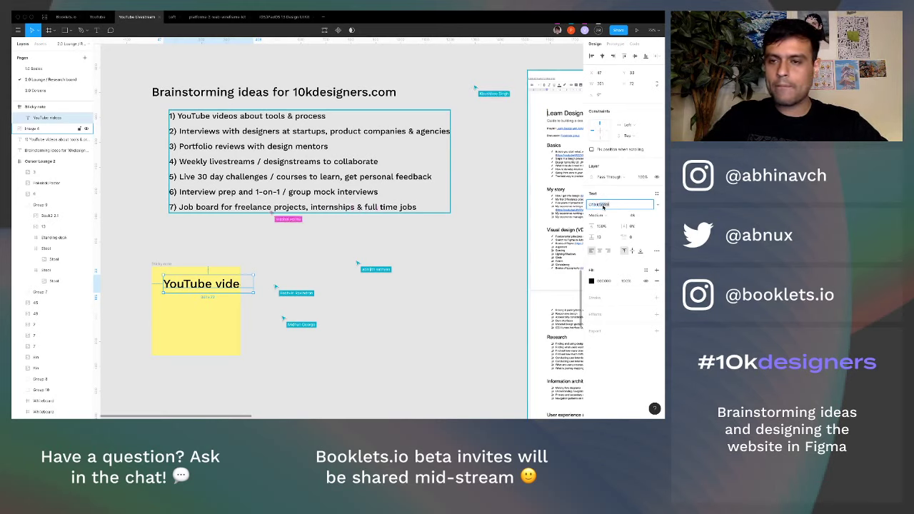
key("Return")
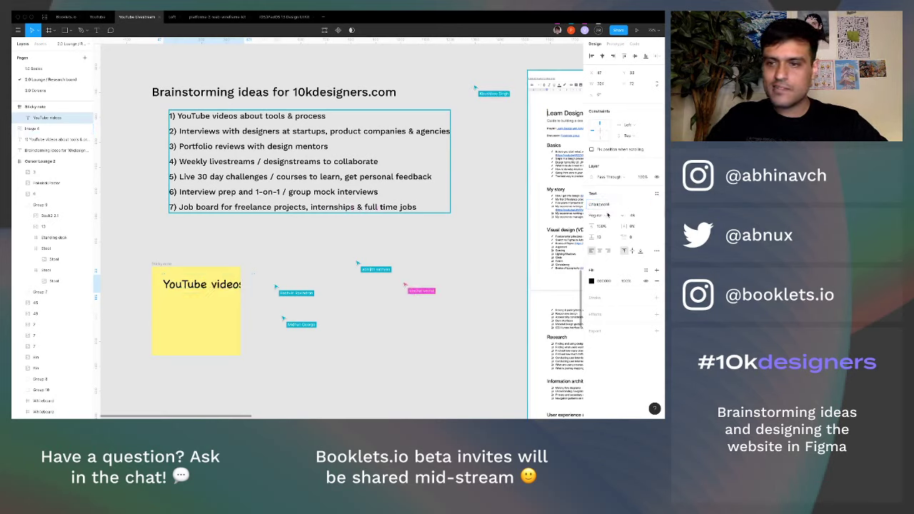
left_click(659, 207)
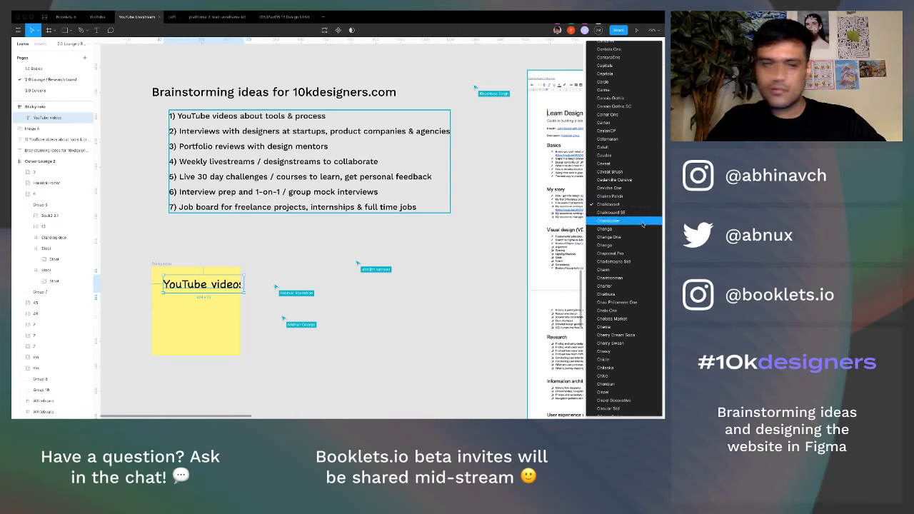
left_click(642, 222)
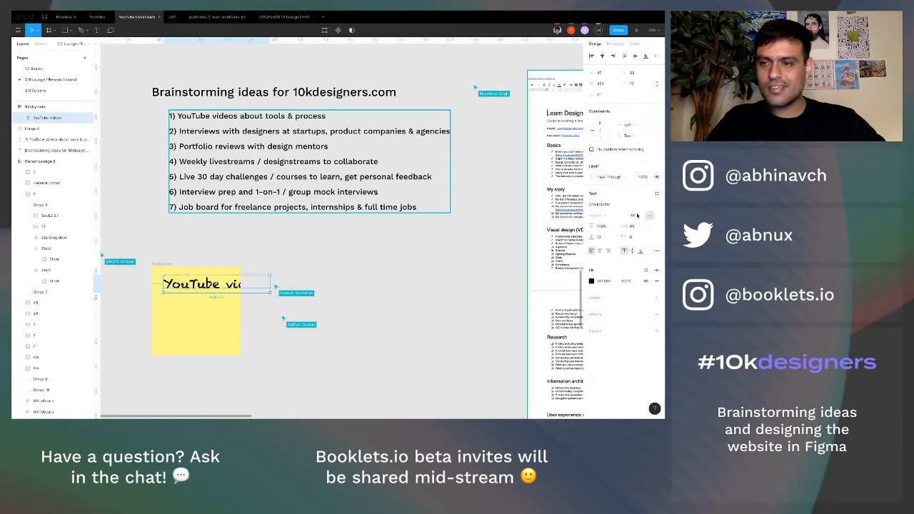
left_click(626, 207)
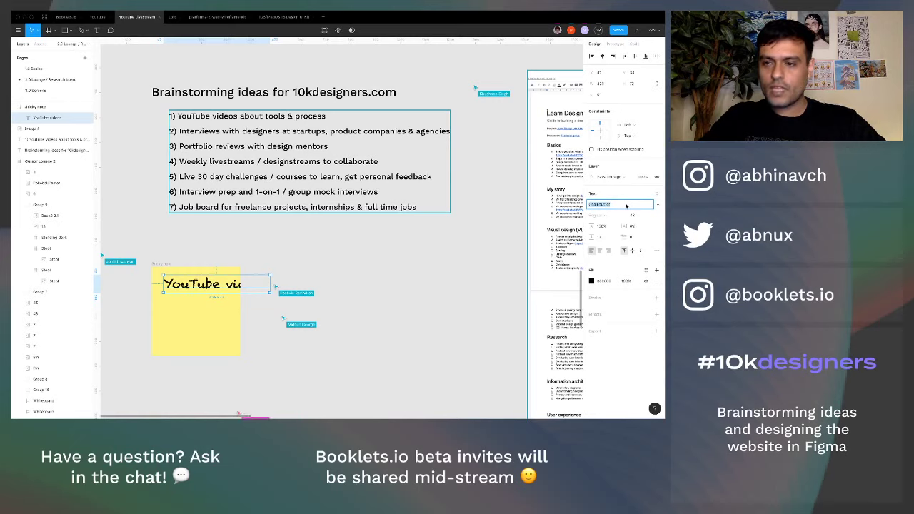
key("BackSpace")
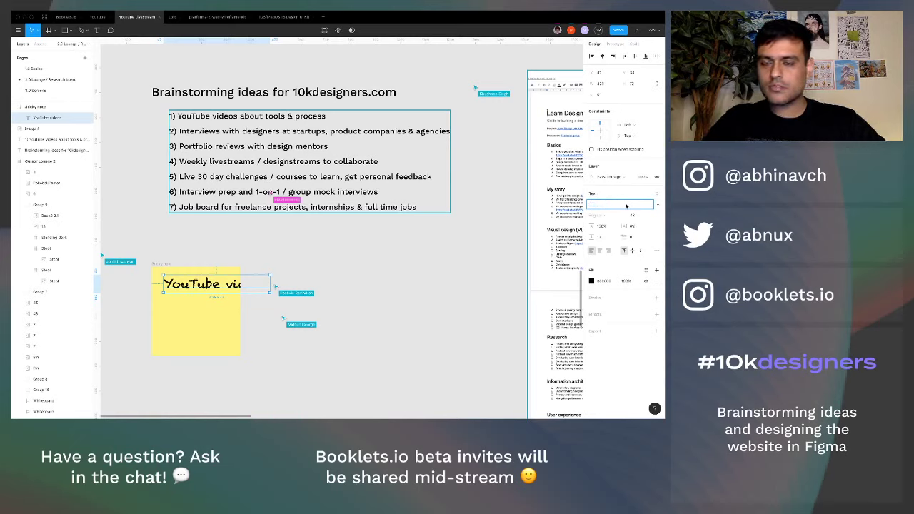
- Reduce the note text's font size, first to 24 and finally to 16
left_click(633, 216)
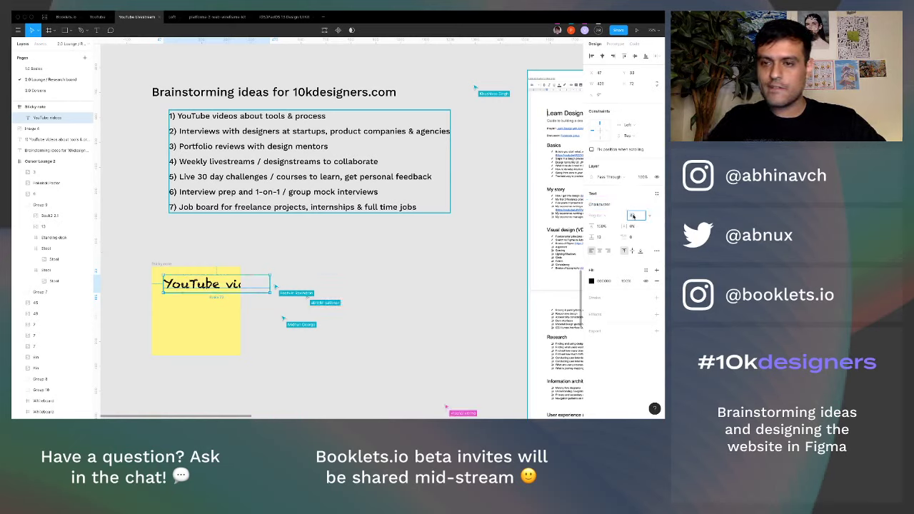
type("24")
key("Return")
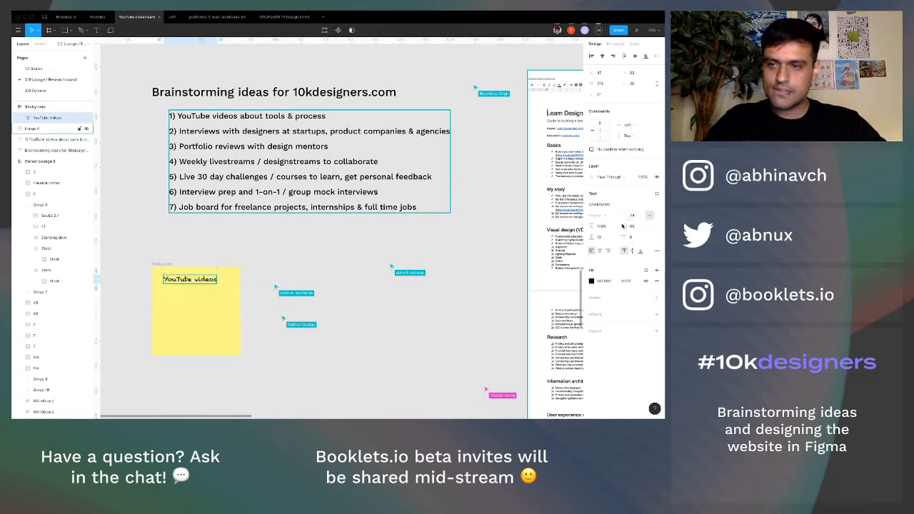
left_click(636, 216)
type("16")
key("Return")
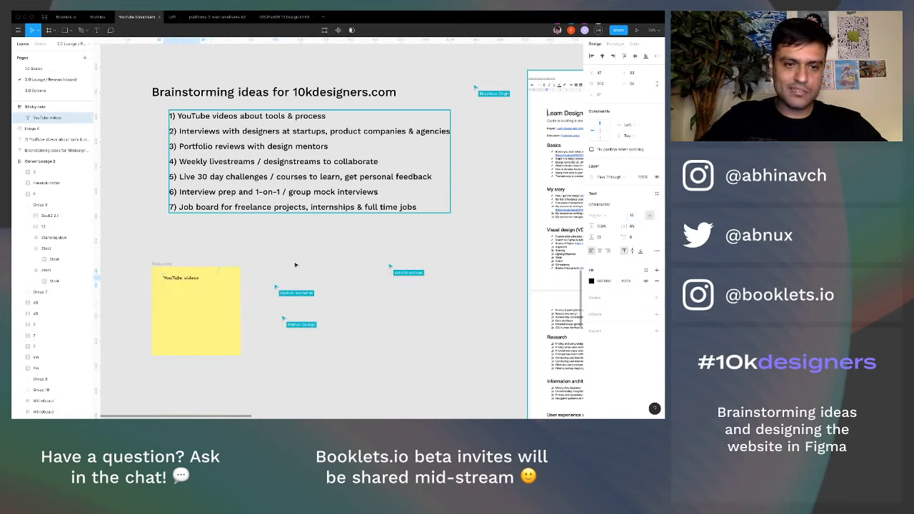
- Nudge the "YouTube videos" text slightly closer to the sticky note's upper-left corner
left_click_drag(189, 279, 186, 278)
key("Escape")
key("Escape")
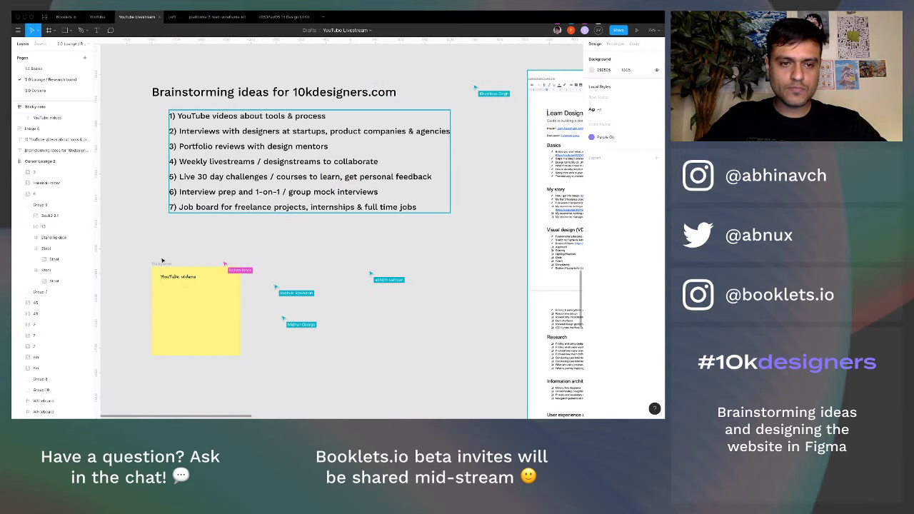
- Duplicate the sticky note to its right with a small gap, and change the original note's text to "1. YouTube videos"
key("ctrl+d")
left_click_drag(277, 265, 258, 266)
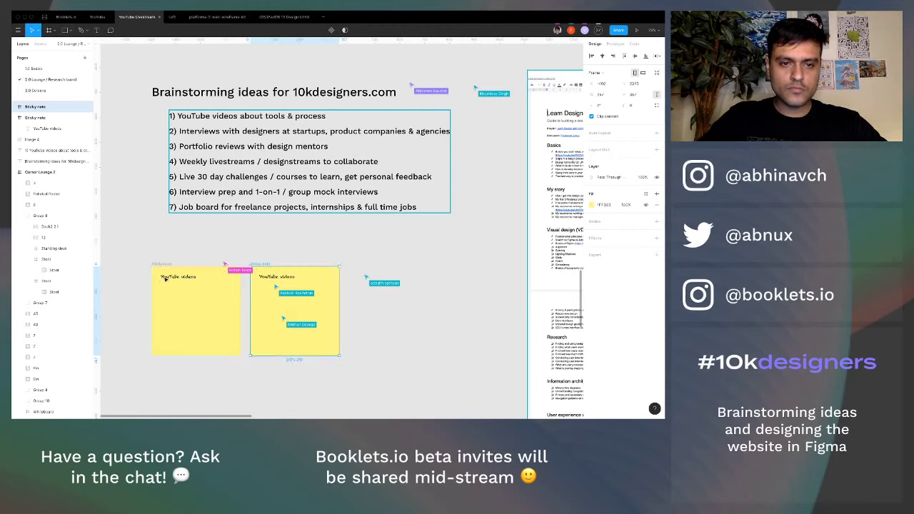
left_click(50, 129)
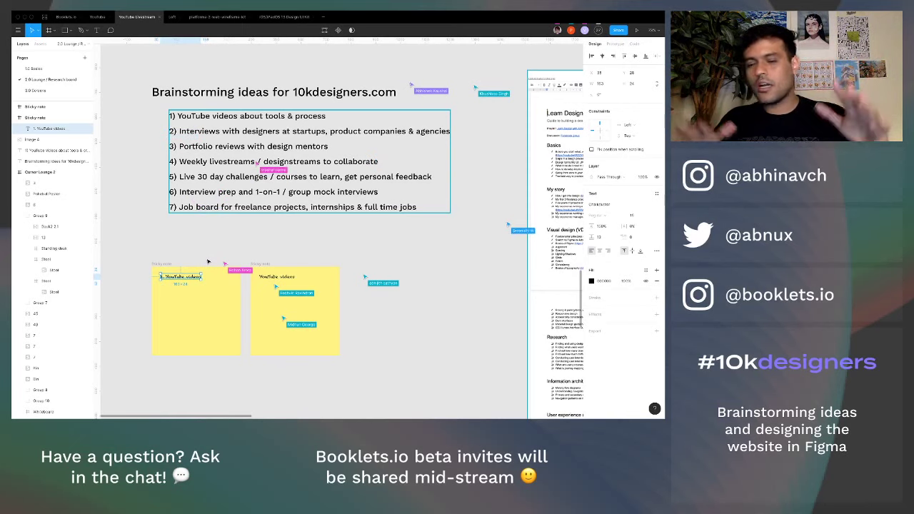
left_click(260, 263)
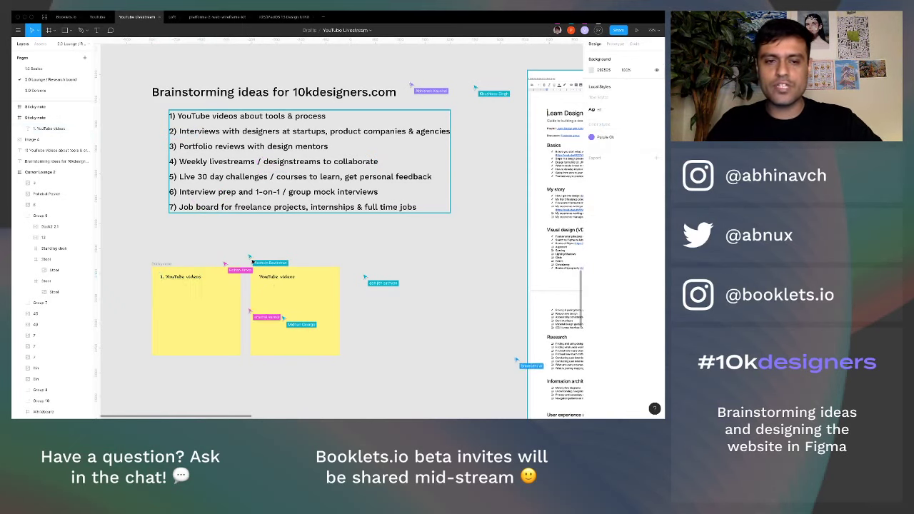
left_click(279, 265)
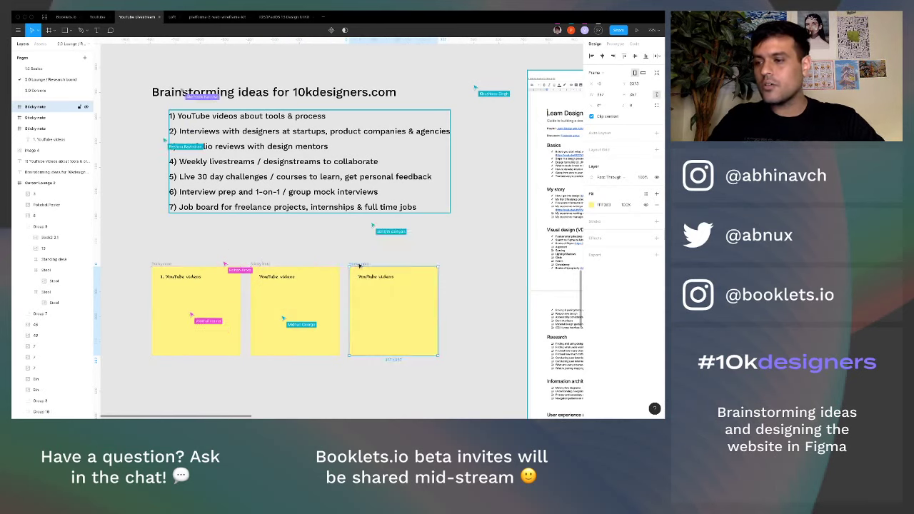
key("Escape")
- Replace the second sticky note's text with "2. Interview with designers"
double_click(277, 277)
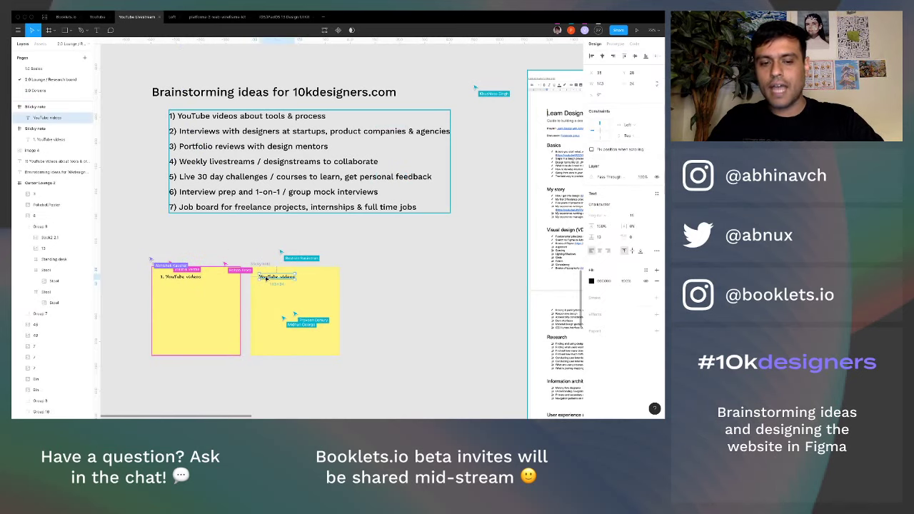
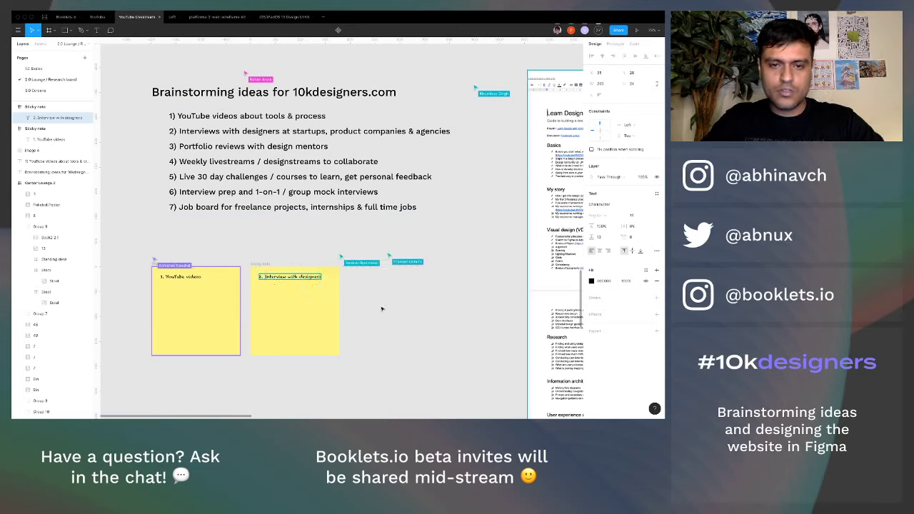
left_click(265, 264)
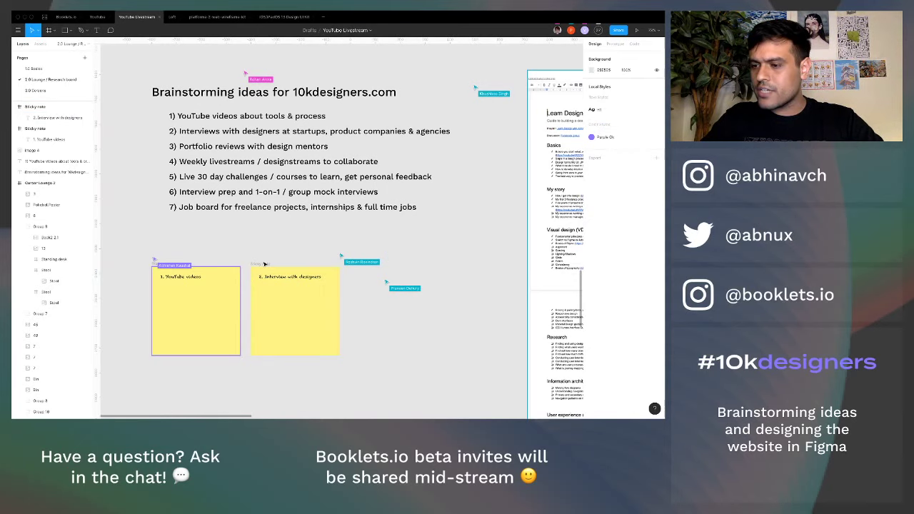
- Duplicate the second sticky note to its right and change the copy's text to "3. Portfolio reviews"
left_click_drag(265, 264, 360, 263)
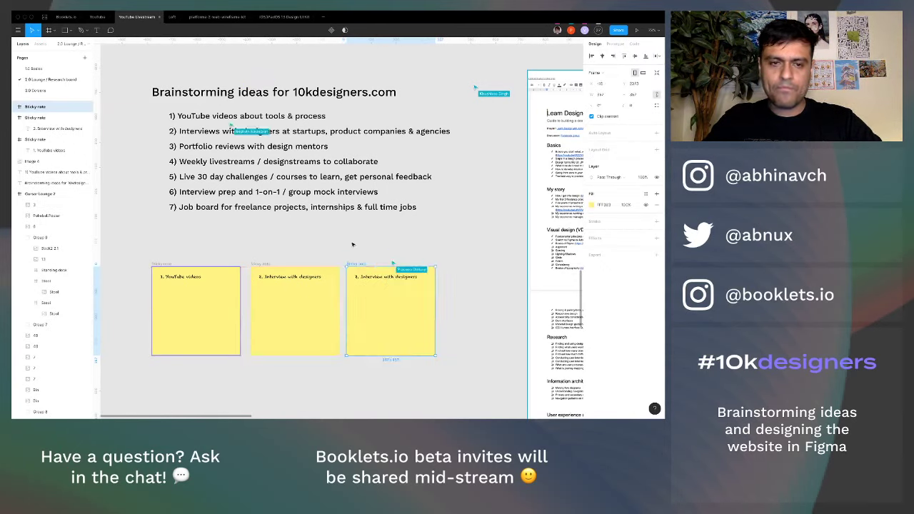
left_click(352, 245)
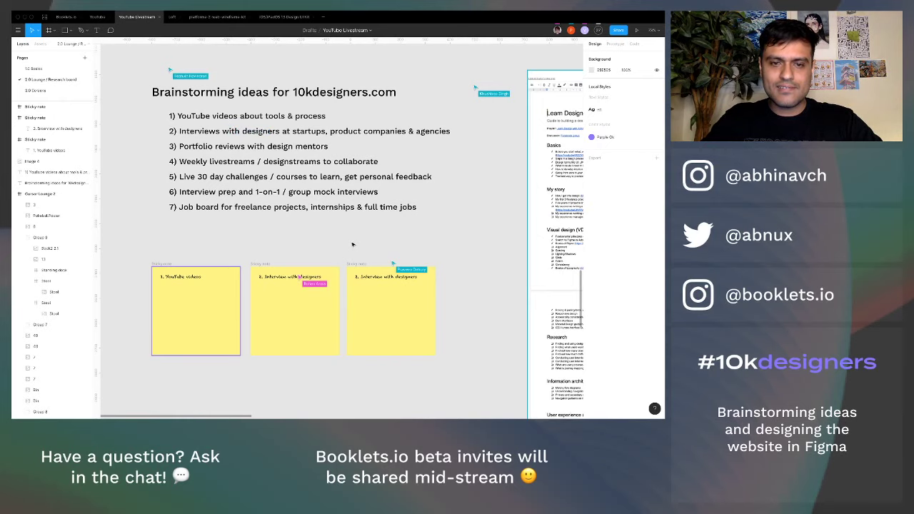
scroll(233, 243, "up", 3, "ctrl")
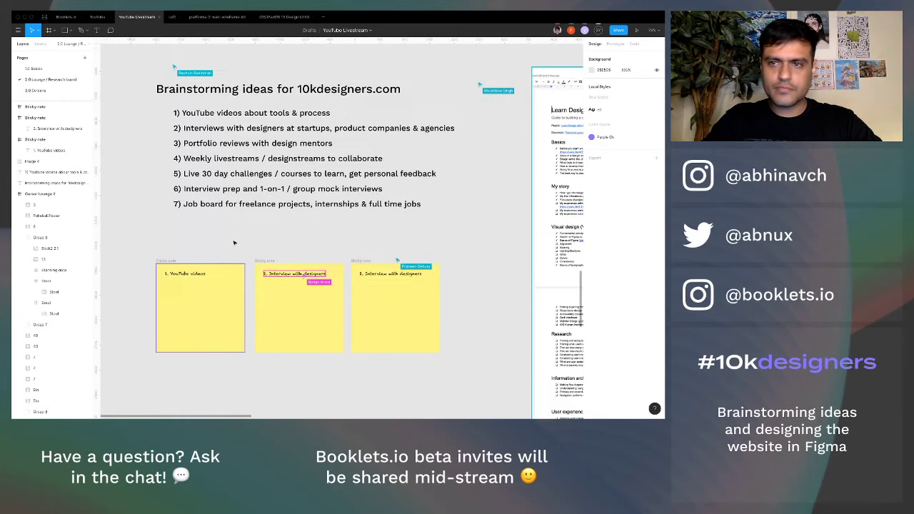
scroll(233, 243, "up", 1)
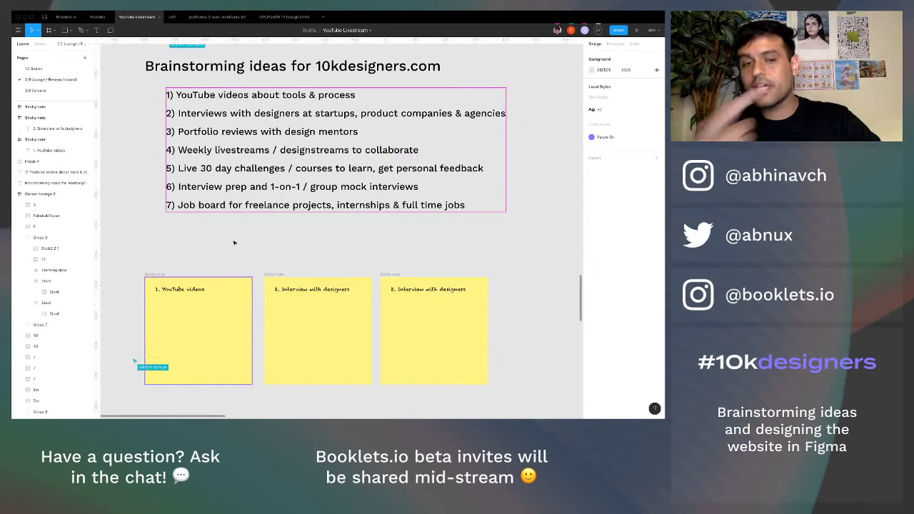
left_click(408, 291)
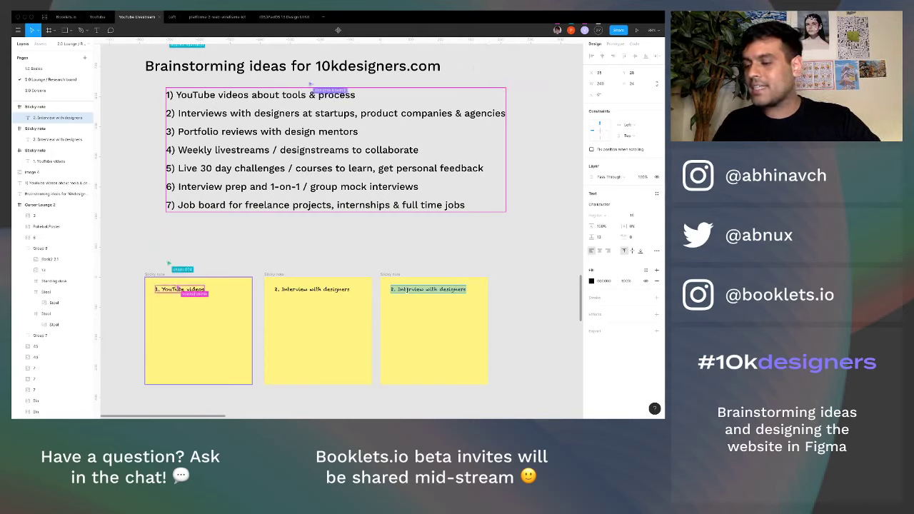
type("2")
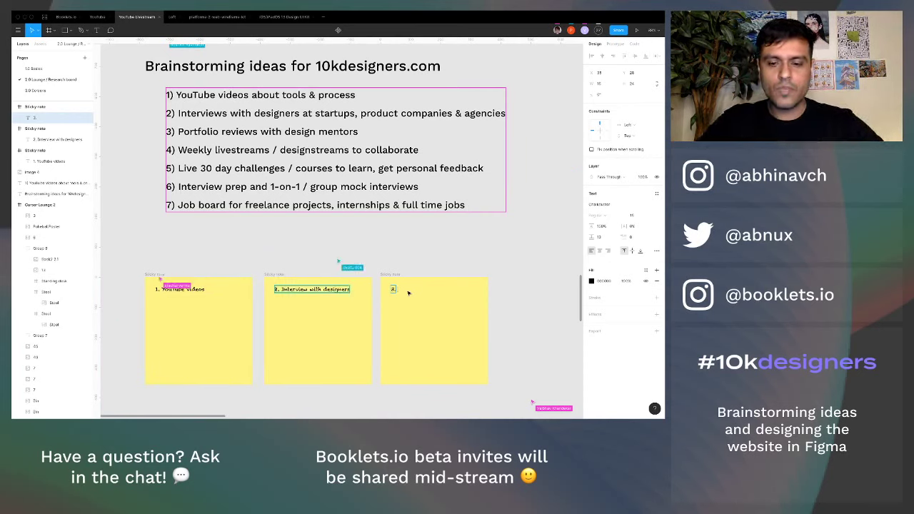
type("reviews")
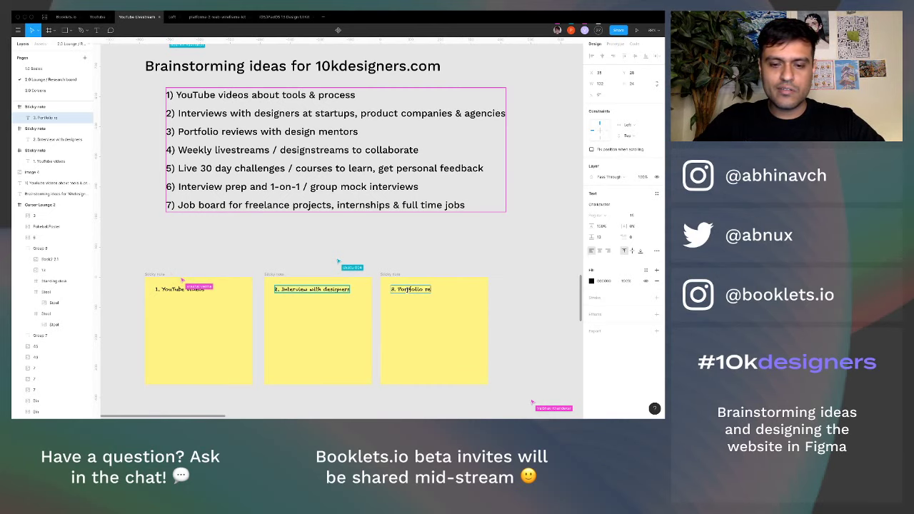
left_click(434, 260)
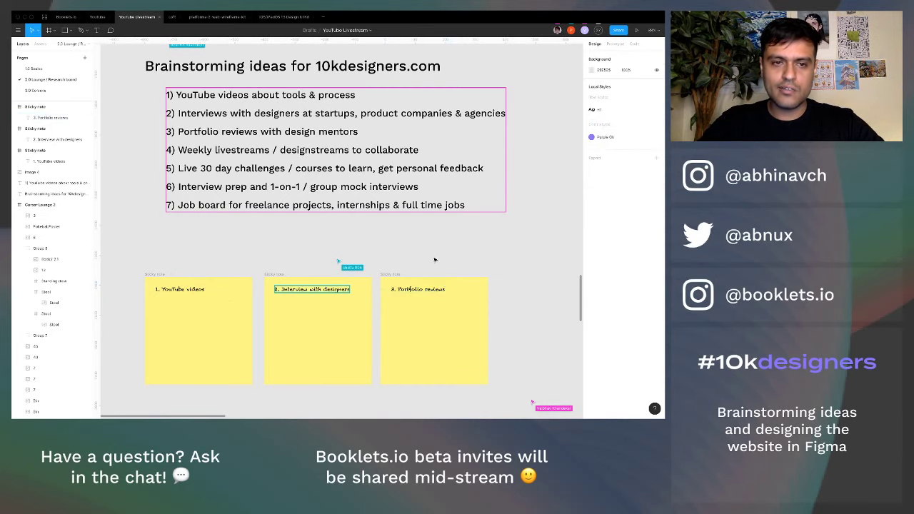
- Duplicate the row of three sticky notes and place the copies directly below as a second row with a small gap
scroll(304, 223, "down", 5)
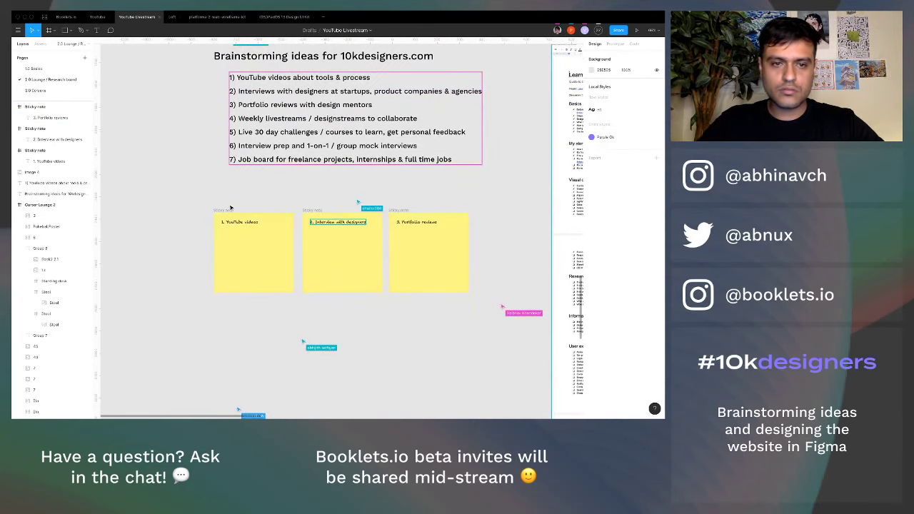
left_click(232, 210)
left_click(337, 210, "shift")
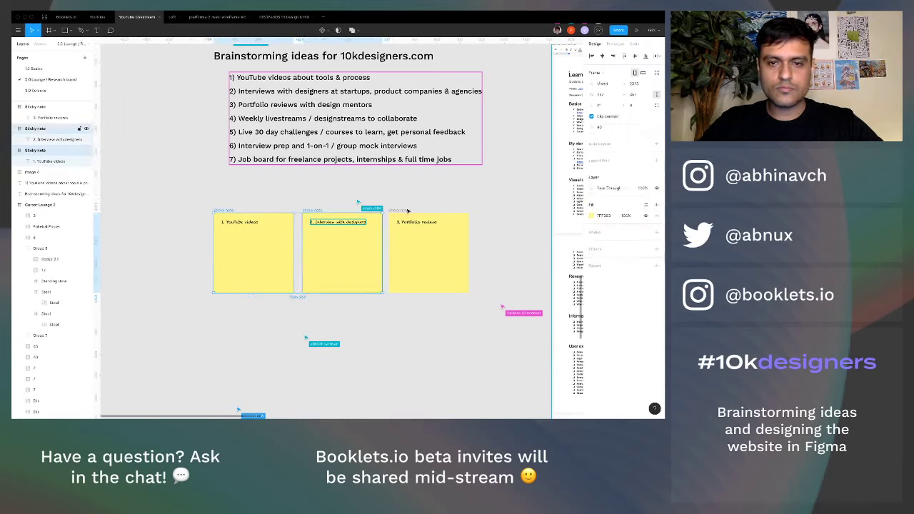
left_click(406, 211, "shift")
key("ctrl+d")
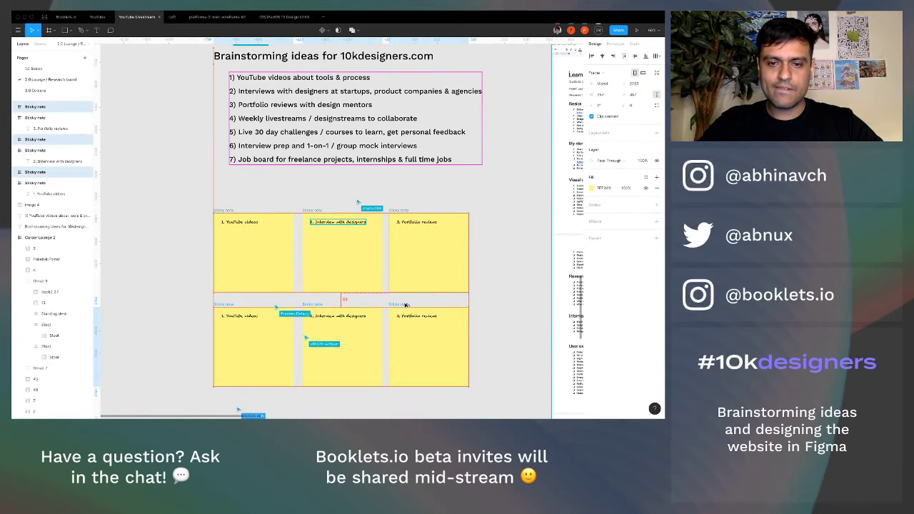
left_click_drag(405, 305, 405, 299)
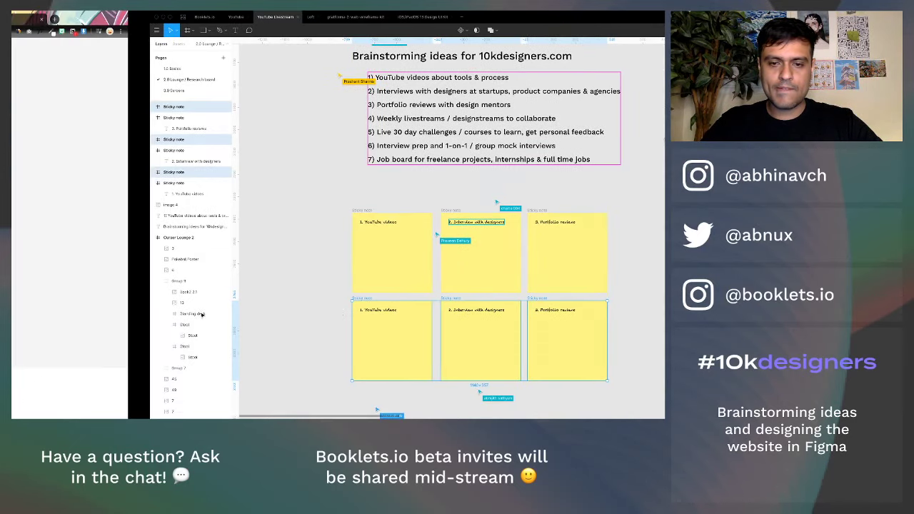
- Switch to OBS and set the streaming video bitrate to 2500 Kbps in the output settings
key("ctrl+Left")
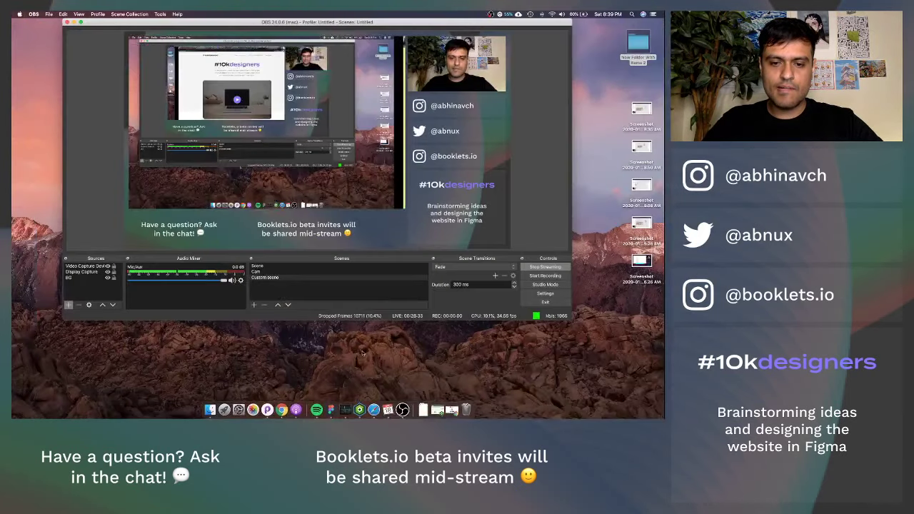
left_click(540, 295)
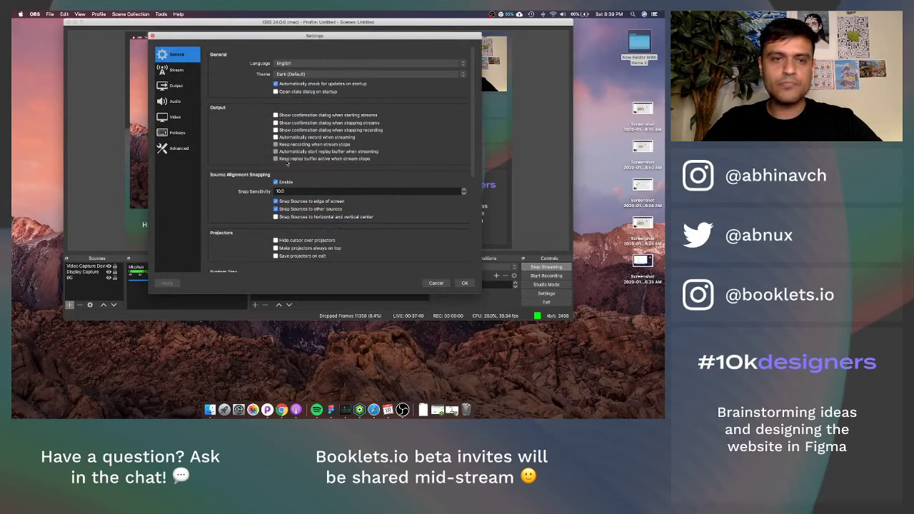
left_click(177, 85)
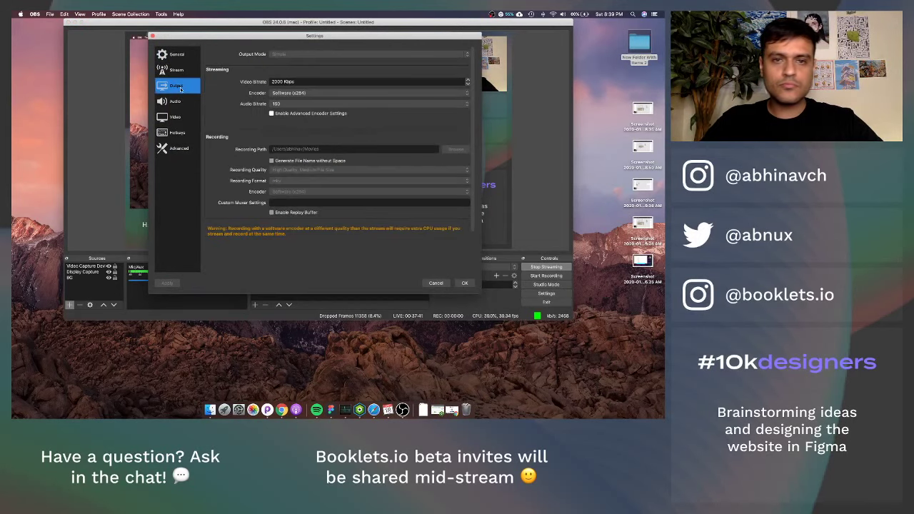
left_click(276, 82)
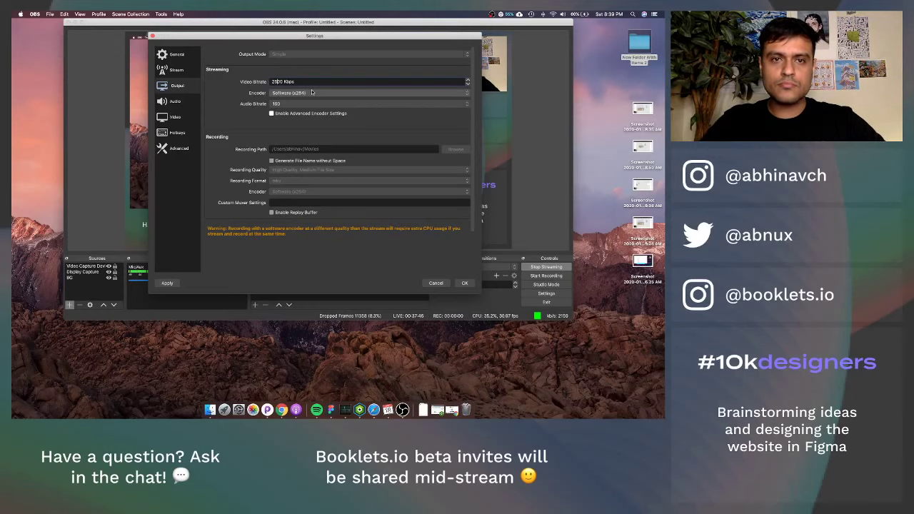
left_click(466, 283)
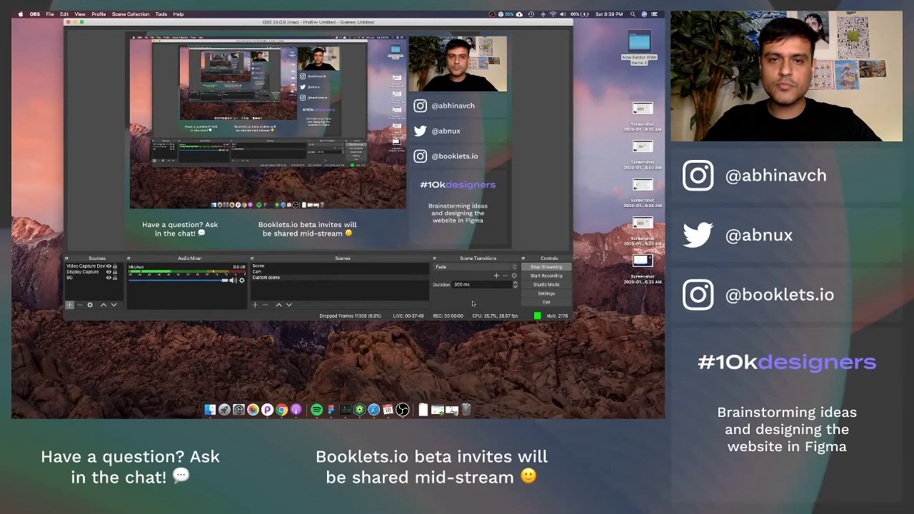
- Switch to the browser to check the live stream's dashboard in YouTube Studio, and return to the Figma board
key("ctrl+Right")
key("ctrl+Left")
key("ctrl+Right")
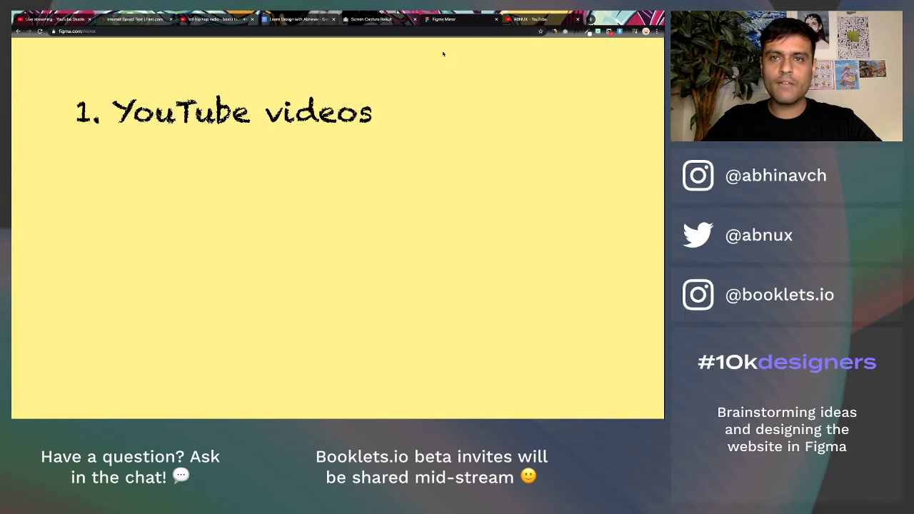
left_click(72, 19)
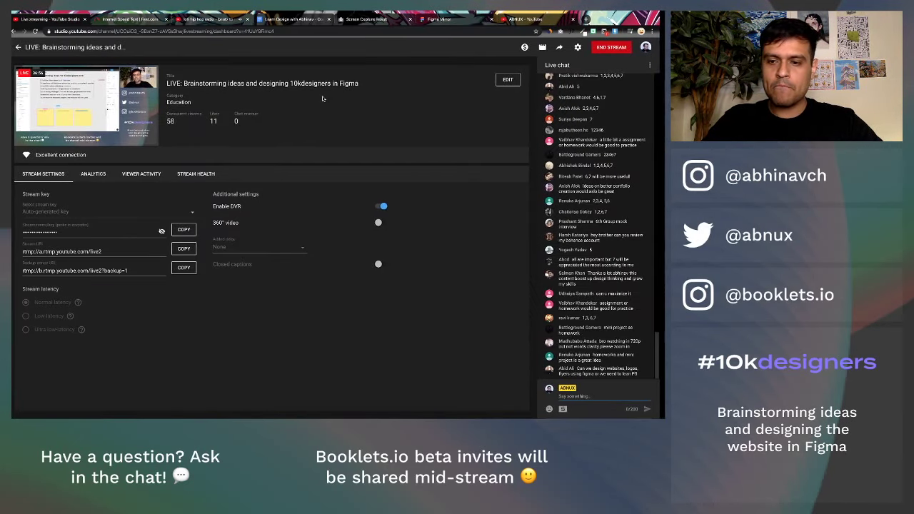
key("ctrl+Left")
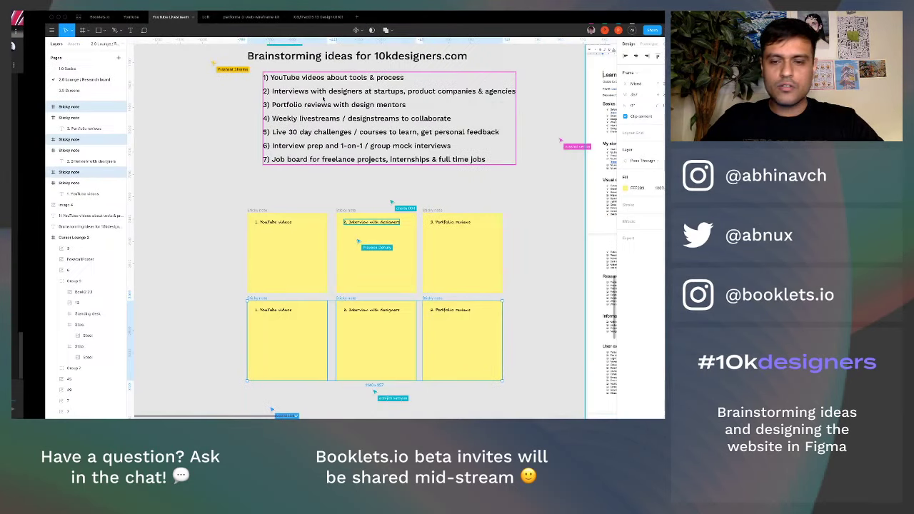
- Change the second row's first note to "4. Weekly livestreams to design together" and narrow its text box to wrap inside the note
left_click(488, 330)
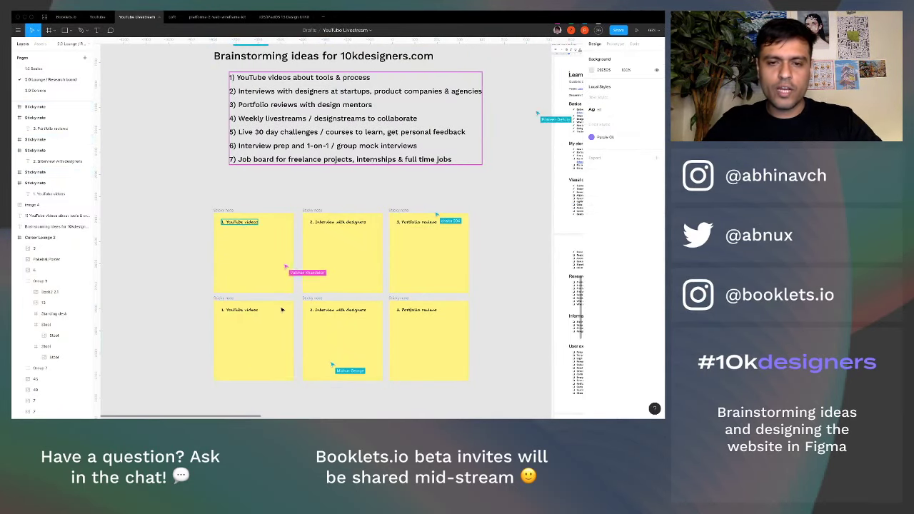
scroll(282, 309, "up", 1)
scroll(283, 309, "up", 3)
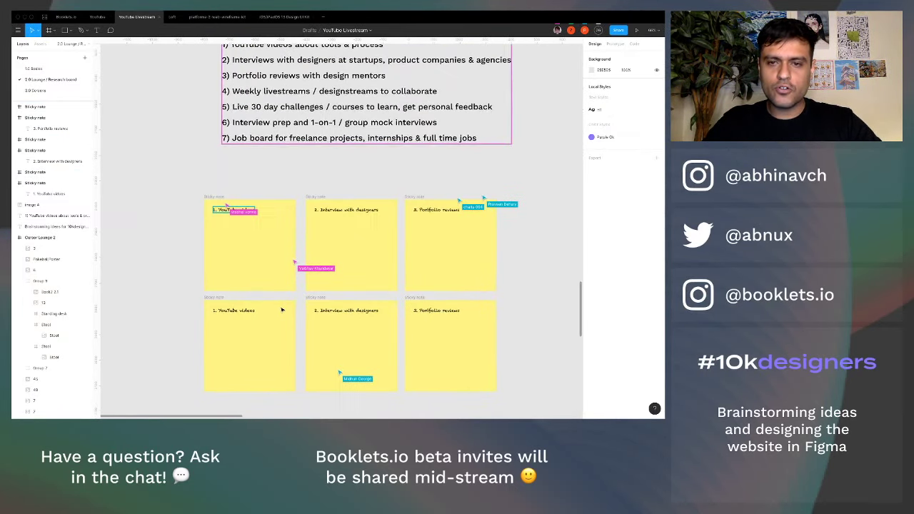
double_click(217, 312)
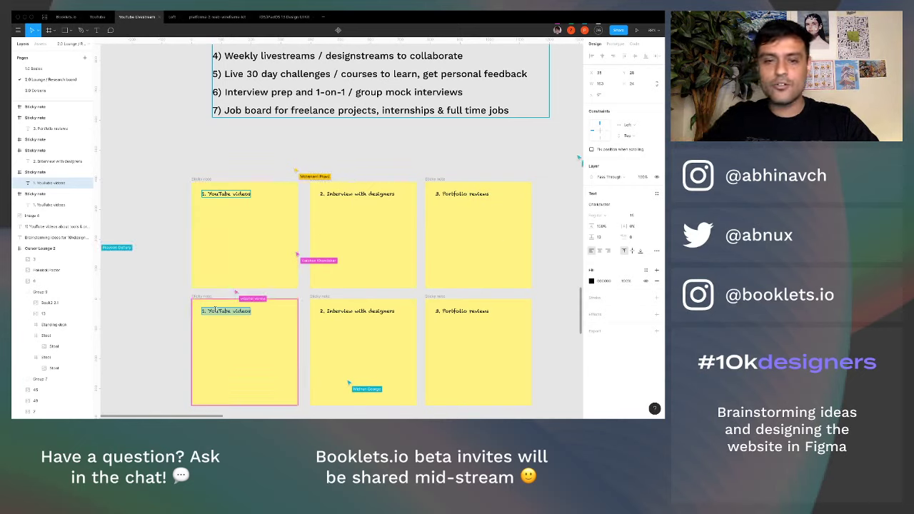
type("4.")
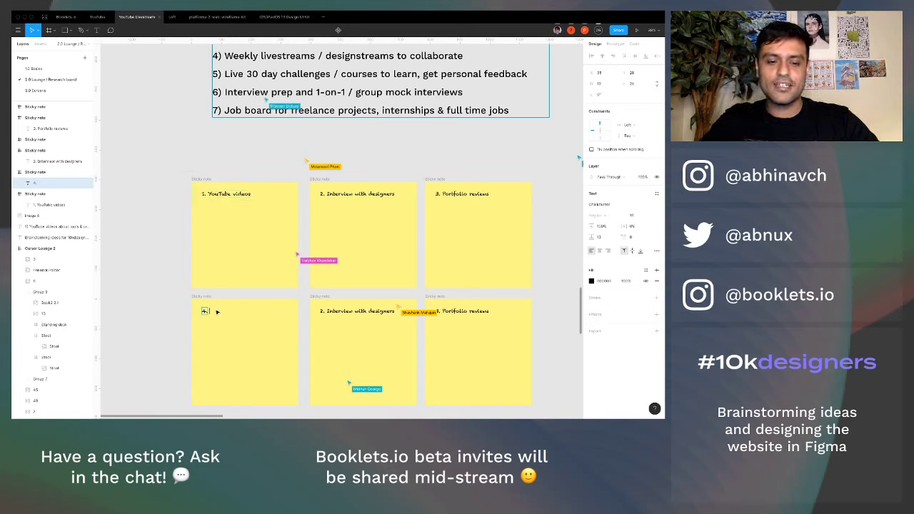
type("Weekly livestreams")
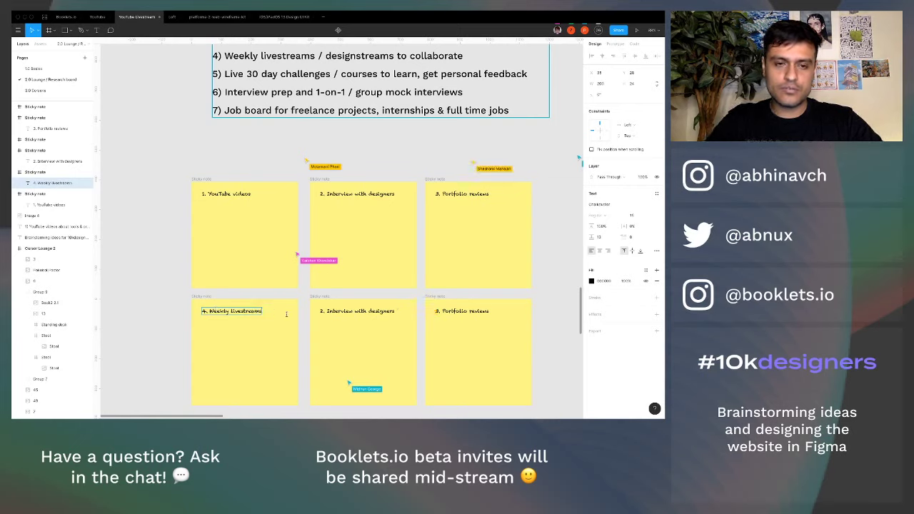
type(" to design to")
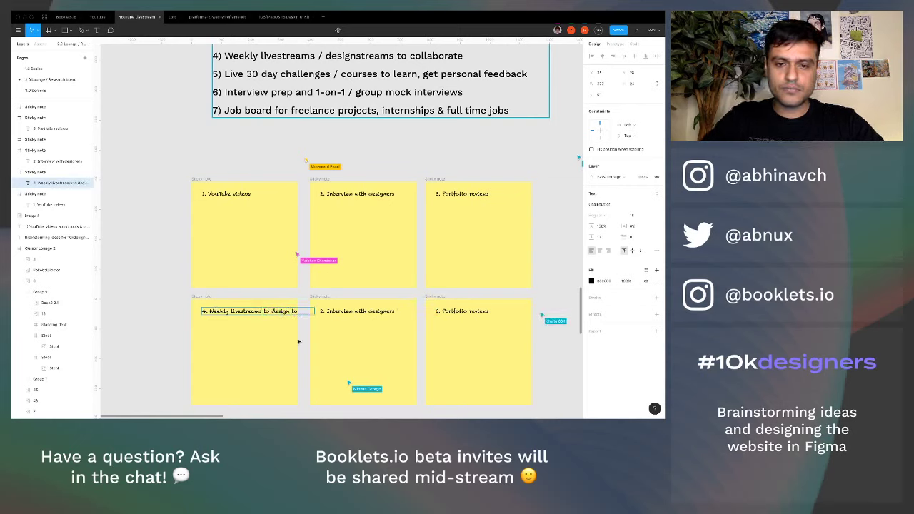
key("Escape")
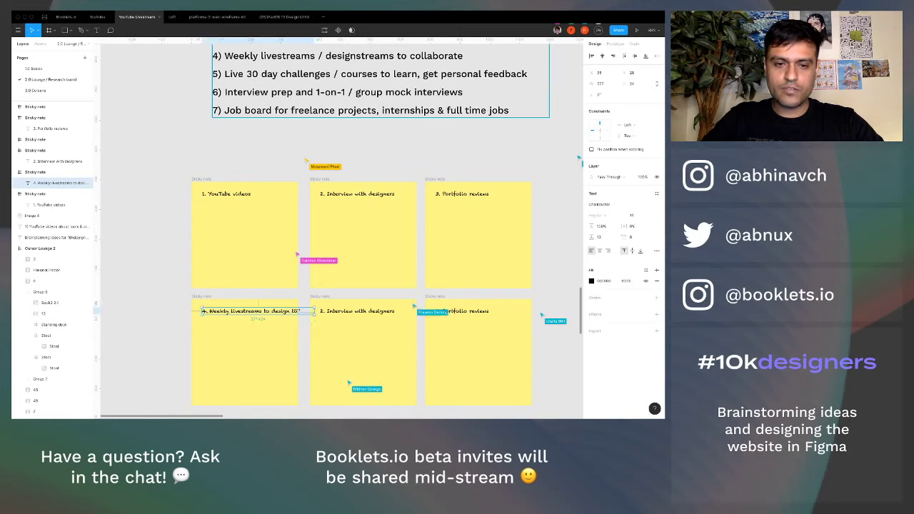
left_click_drag(314, 310, 292, 311)
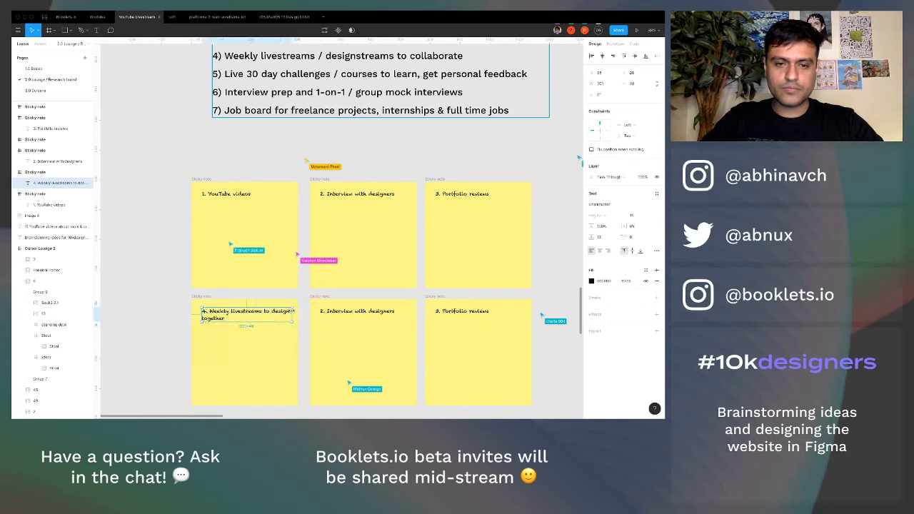
- Select the text layers of all six sticky notes and set their font to Chalkboard
double_click(347, 315)
key("Escape")
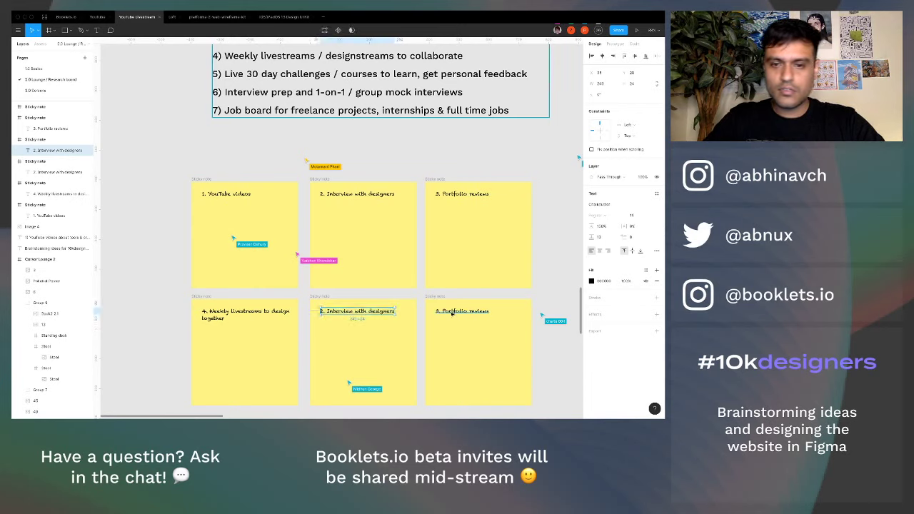
left_click(463, 312, "shift")
left_click(268, 312, "shift")
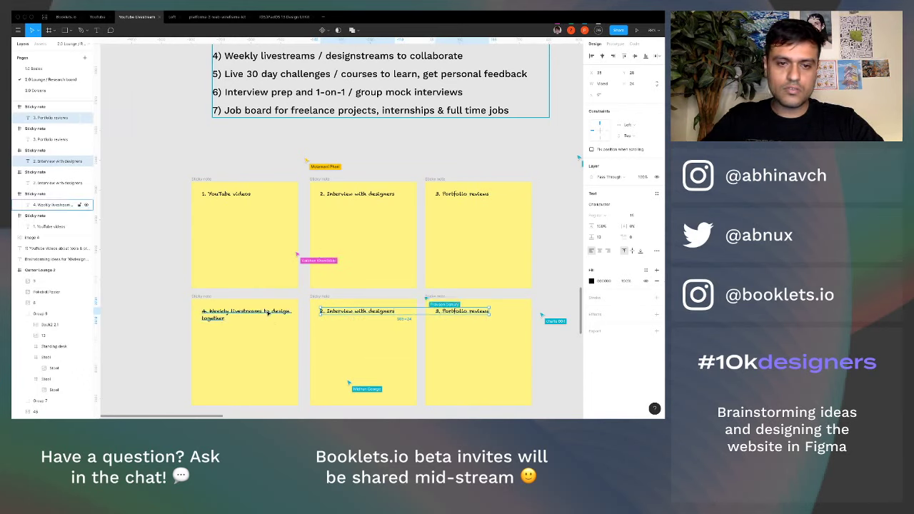
left_click(255, 195, "shift")
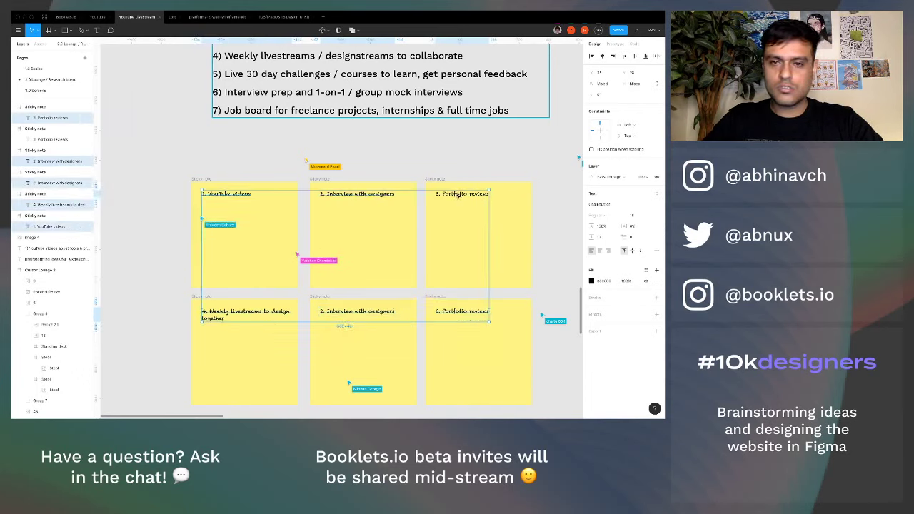
left_click(658, 205)
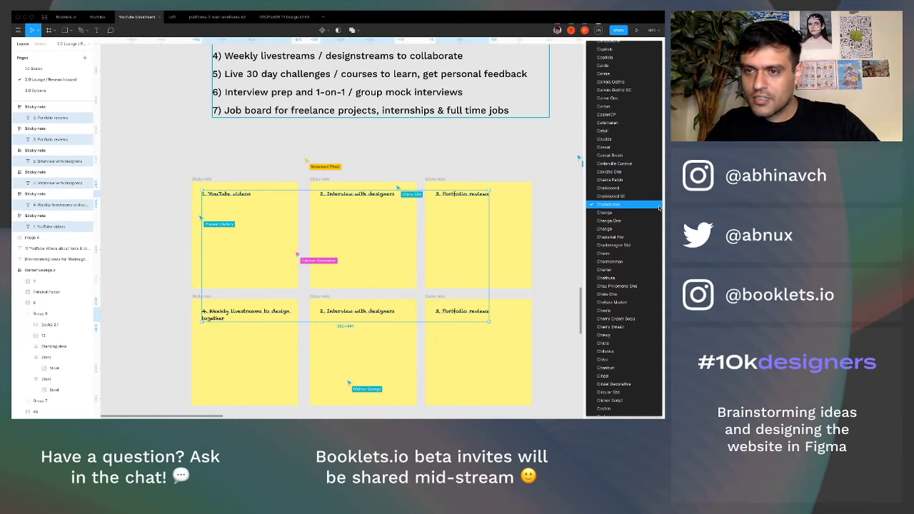
left_click(641, 190)
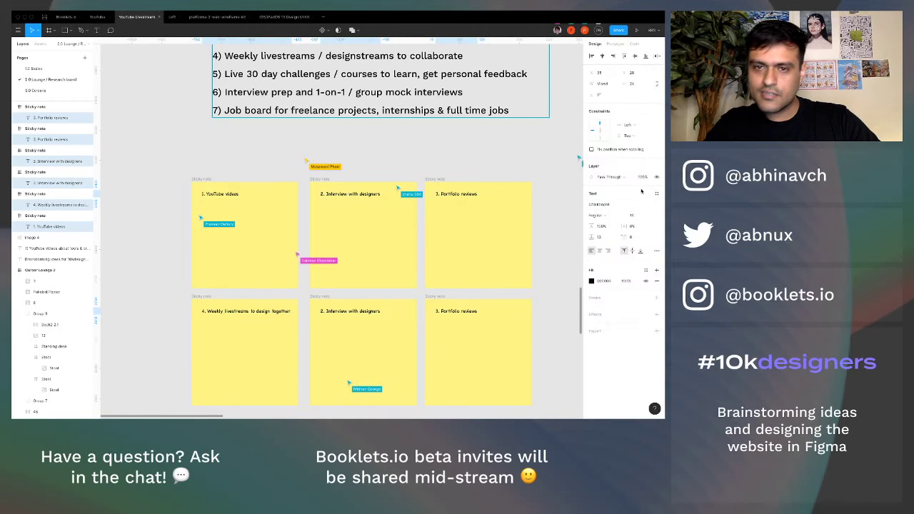
- Change the font of the six selected sticky note texts to Work Sans with the Bold weight
left_click(608, 205)
type("wo")
key("Return")
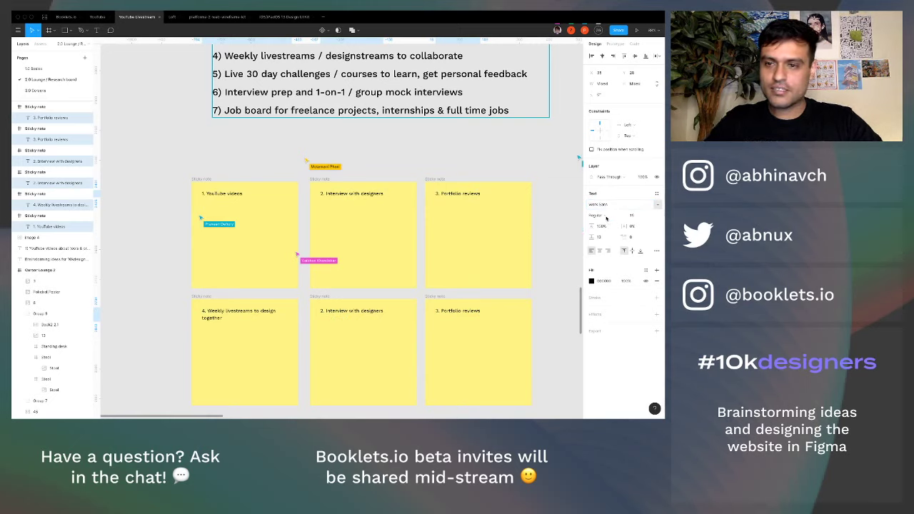
left_click(606, 218)
left_click(609, 240)
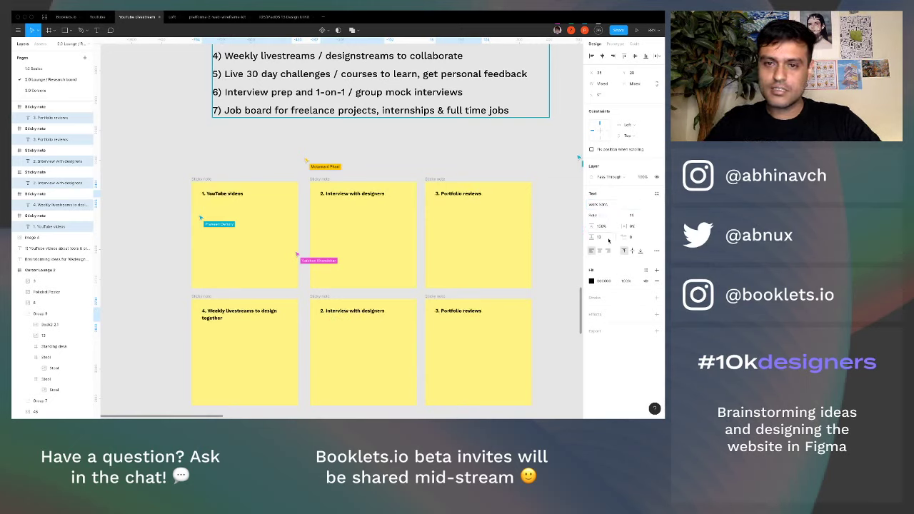
- Set the font weight of the six selected sticky note texts to SemiBold and deselect them
left_click(607, 215)
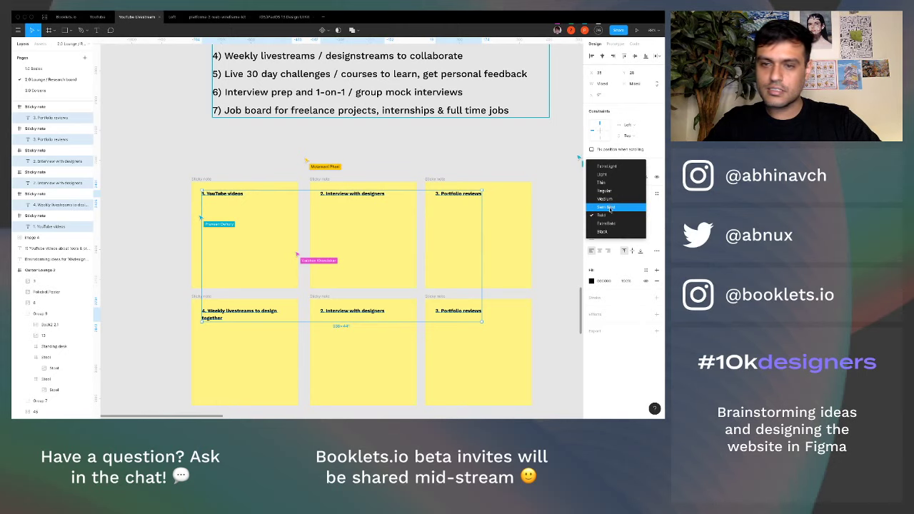
left_click(608, 207)
left_click(552, 323)
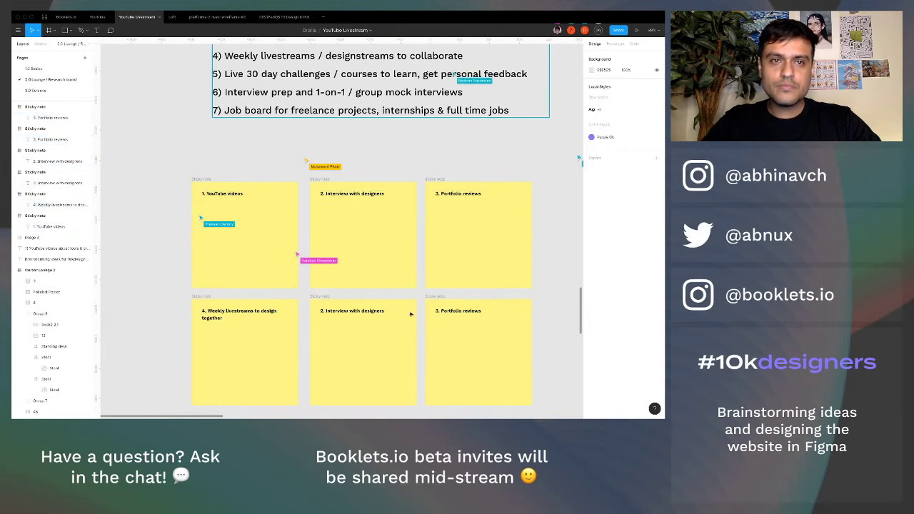
- Change the text of the second row's middle sticky note to "5. Challenge courses 30 days"
double_click(369, 314)
type("5")
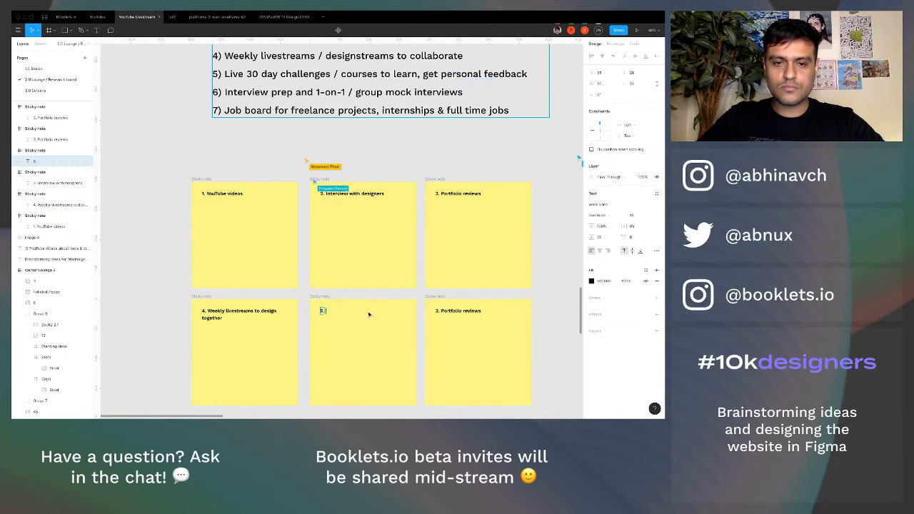
type(". 30 day chal")
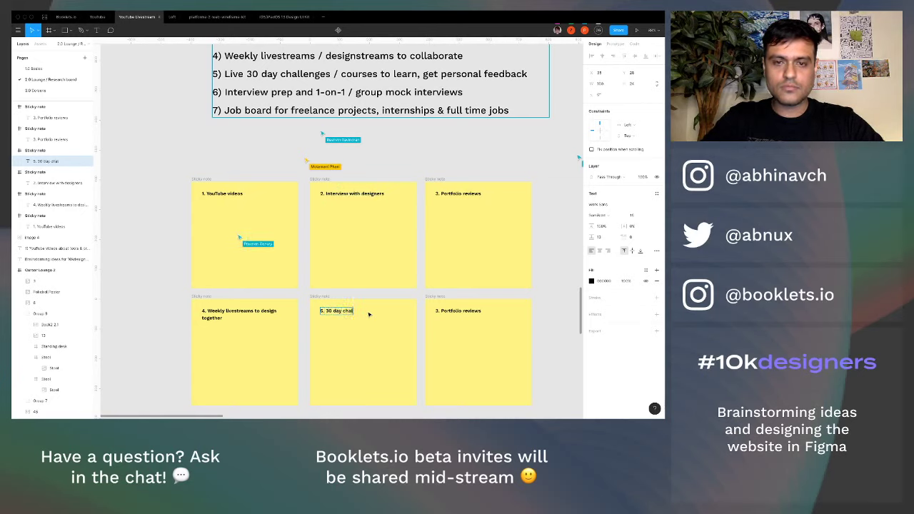
type("lenge courses")
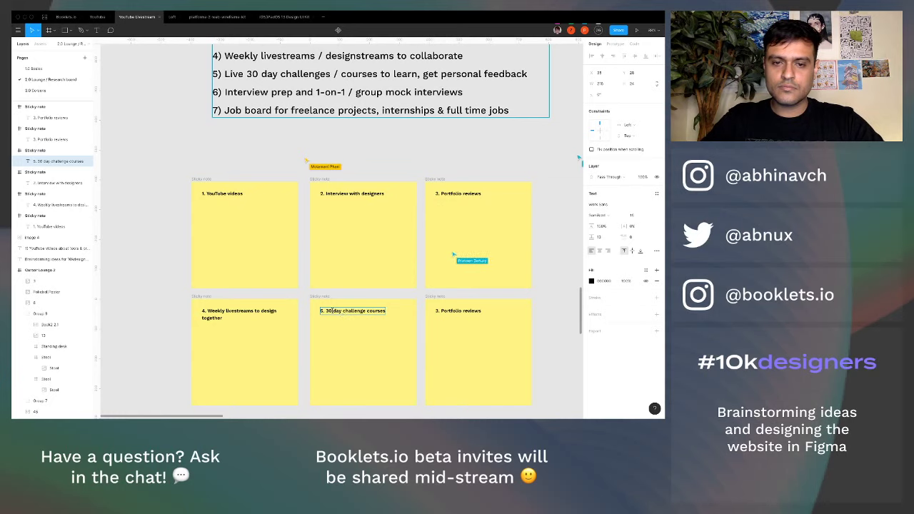
left_click(325, 312)
type("Challenge ")
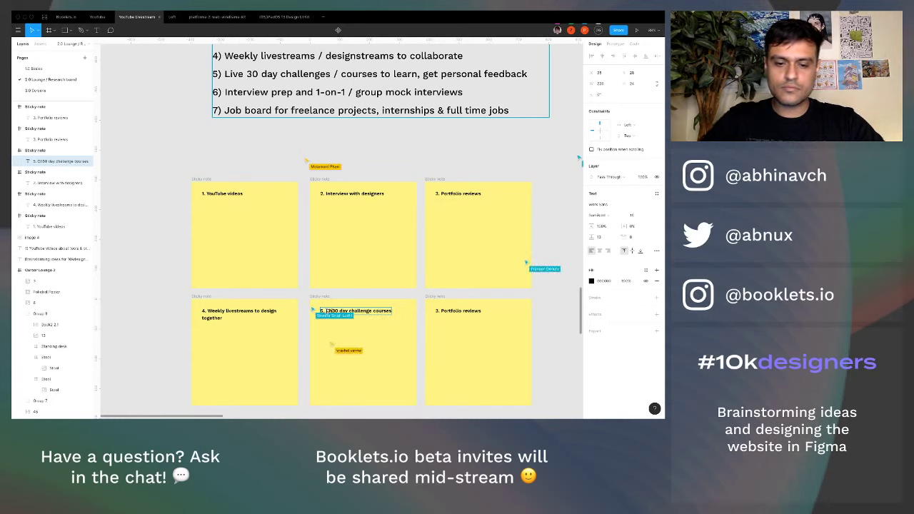
type("cours")
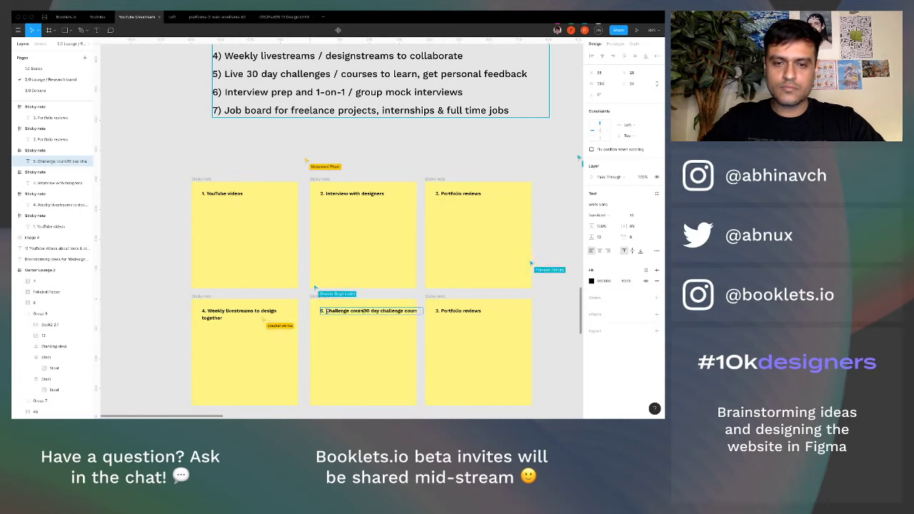
type("es")
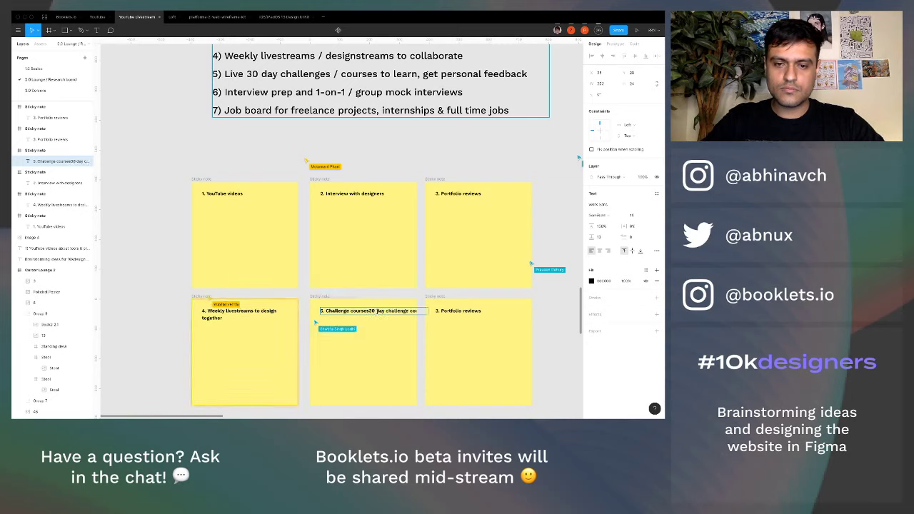
key("shift+End")
key("BackSpace")
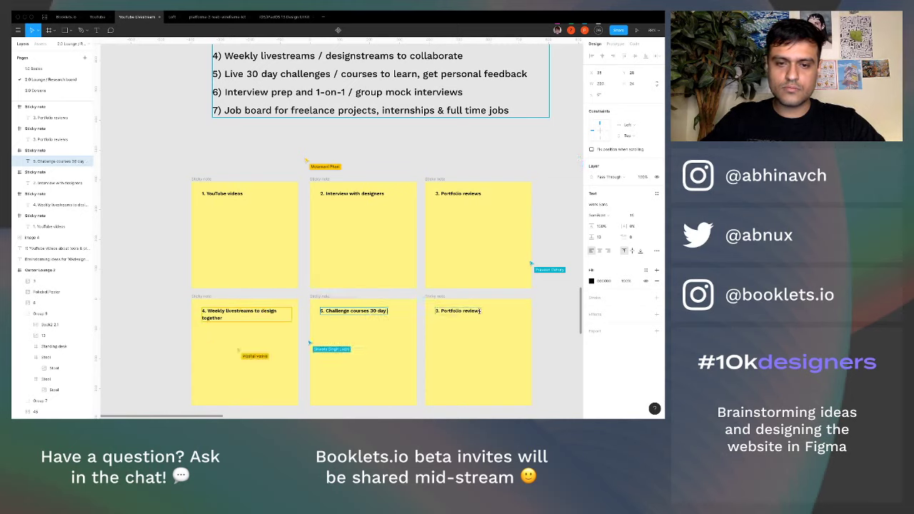
type("s")
- Change the text of the second row's last sticky note to "6. Interview prep, 1-1 & group"
double_click(457, 310)
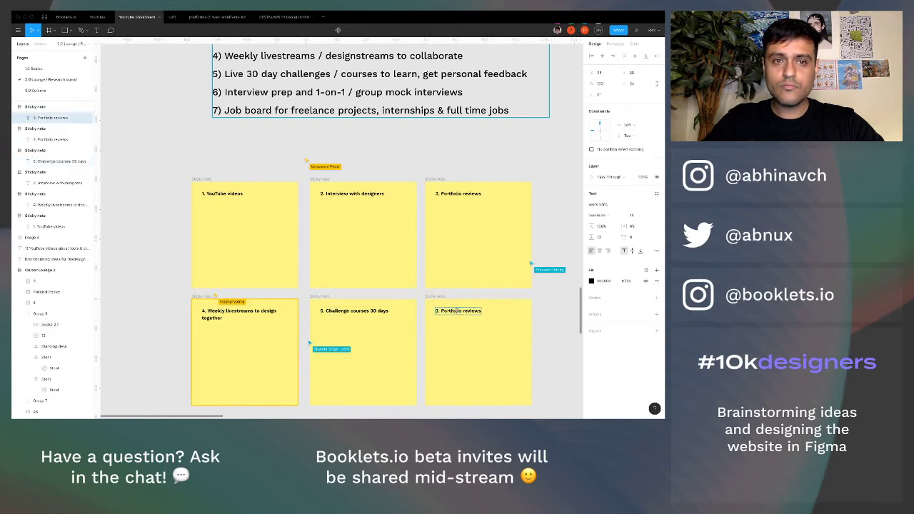
type("6. I")
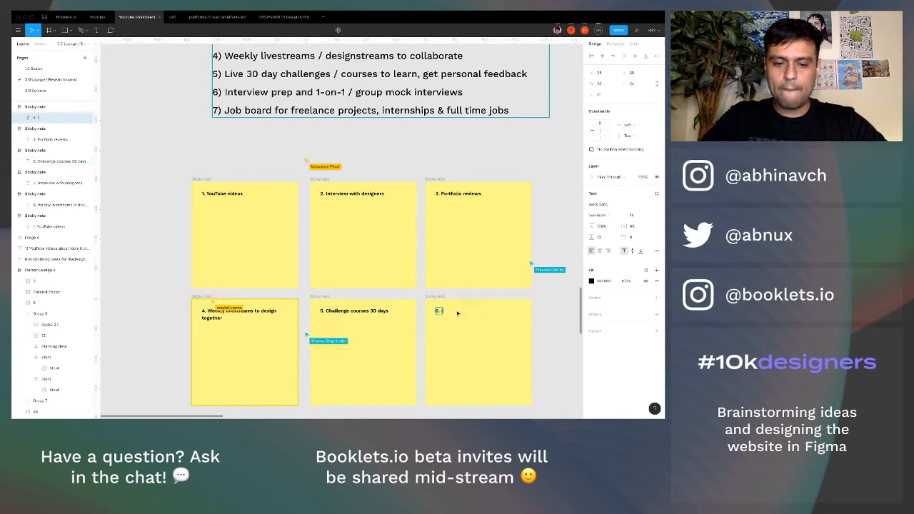
type("nterview pe")
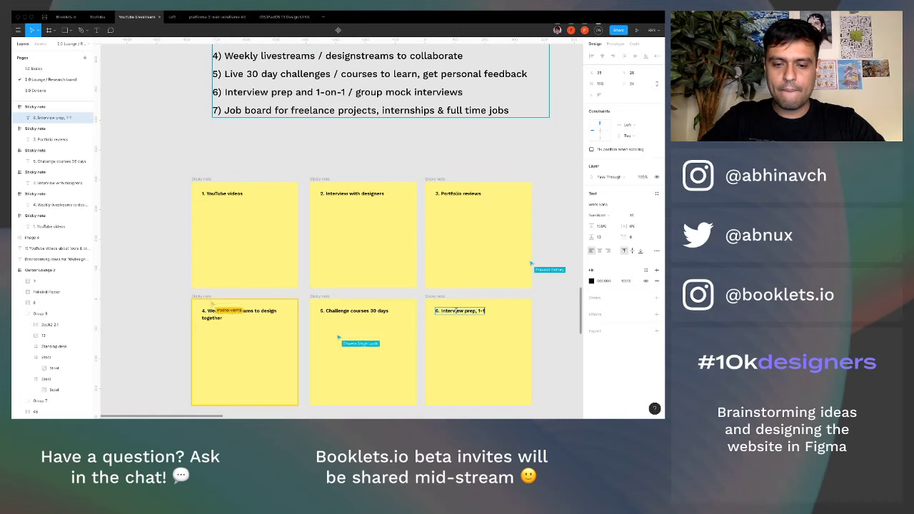
type("ep, 1-1 / group")
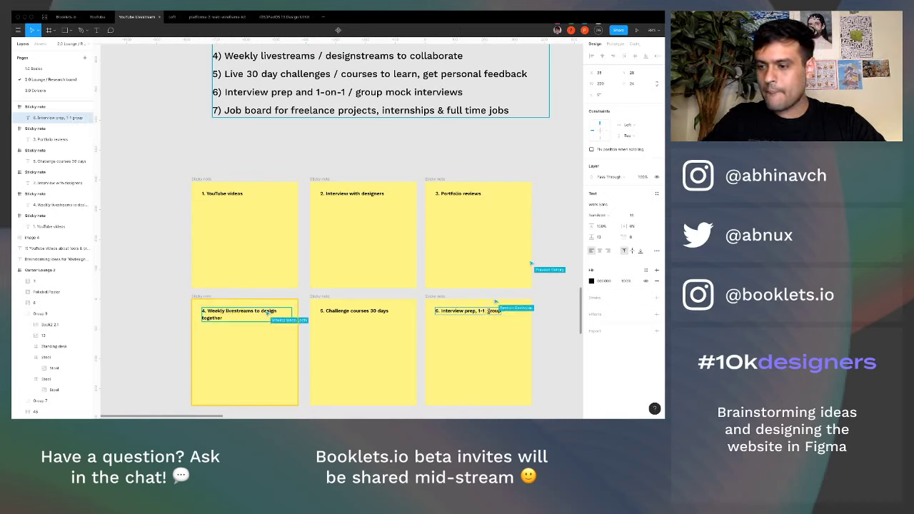
left_click(563, 341)
- Duplicate the sixth sticky note and place the copy directly below the fourth note to start a third row
scroll(562, 341, "down", 2)
scroll(563, 341, "up", 2)
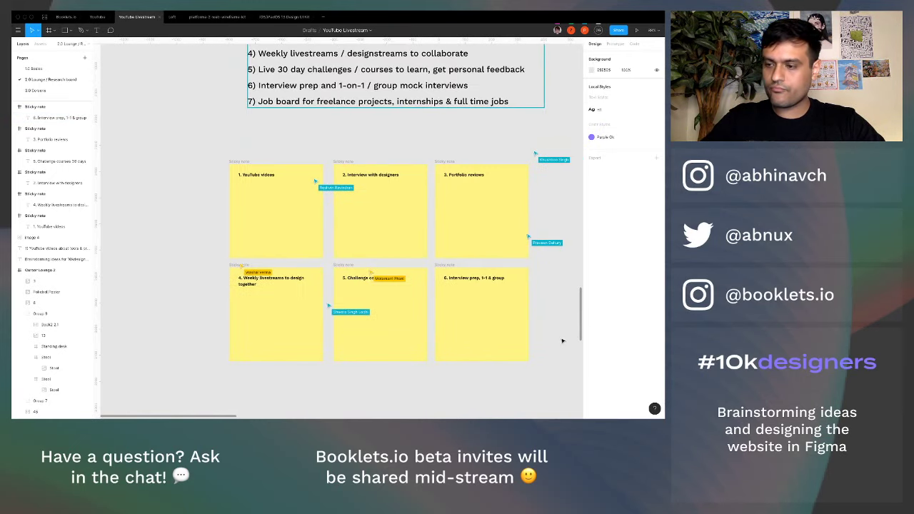
scroll(562, 341, "down", 2)
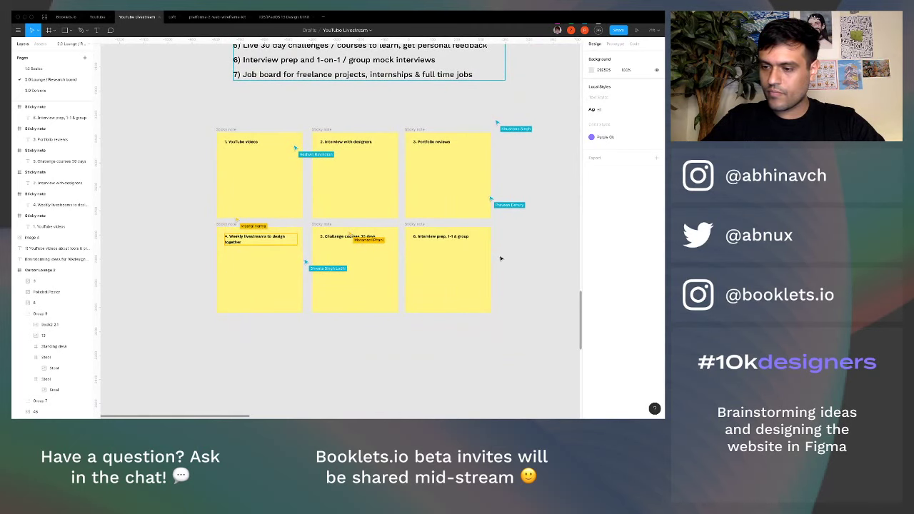
left_click(414, 224)
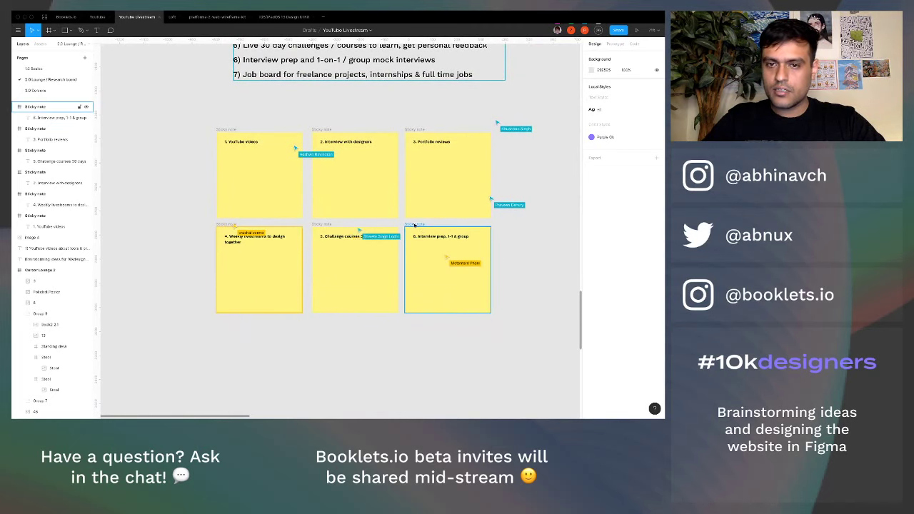
left_click_drag(415, 225, 226, 318)
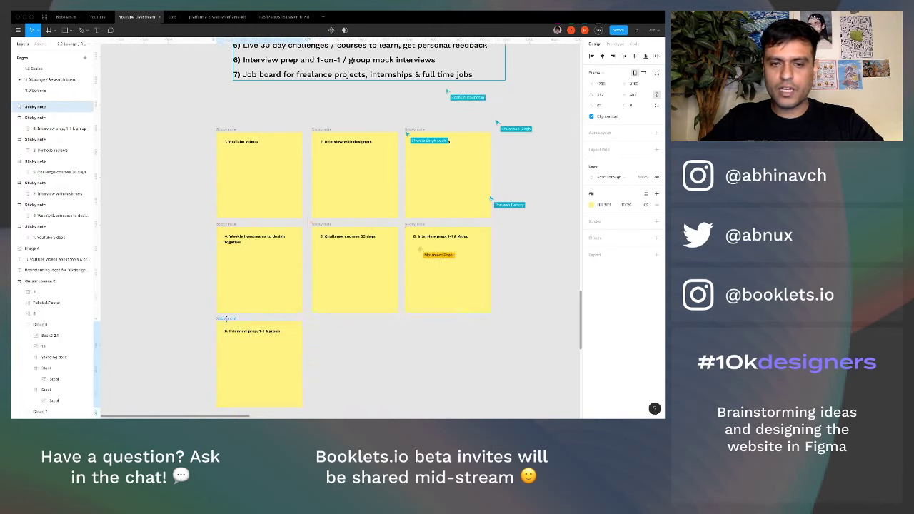
left_click(354, 358)
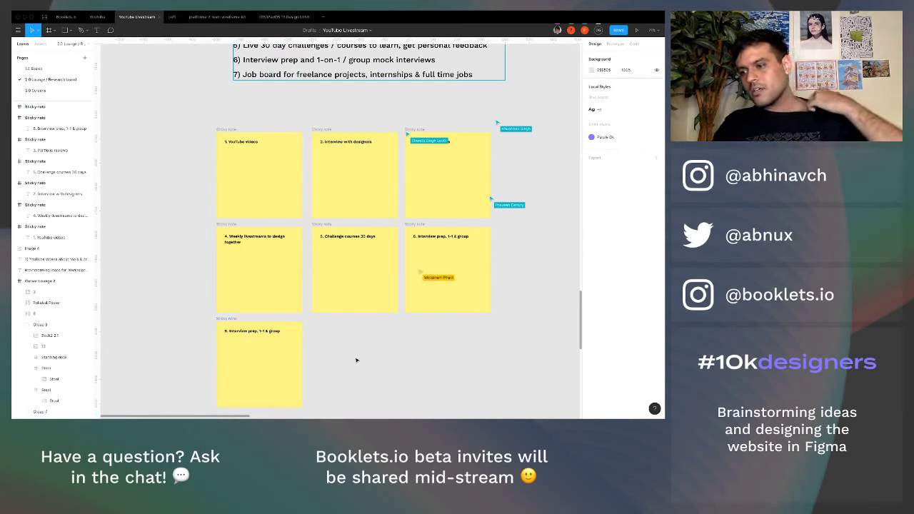
- Change the text of the third row's sticky note to "7. Job board for FT, freelance, internship"
double_click(268, 330)
type("7")
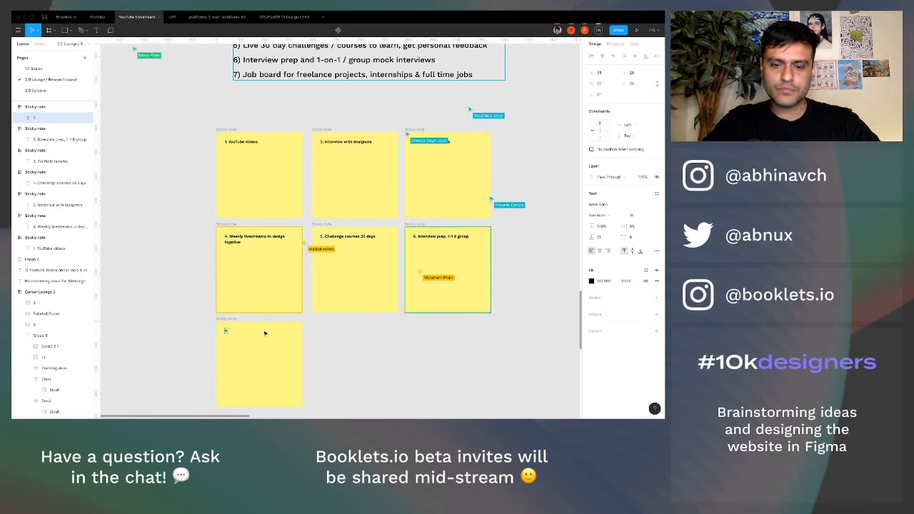
type(". Job board")
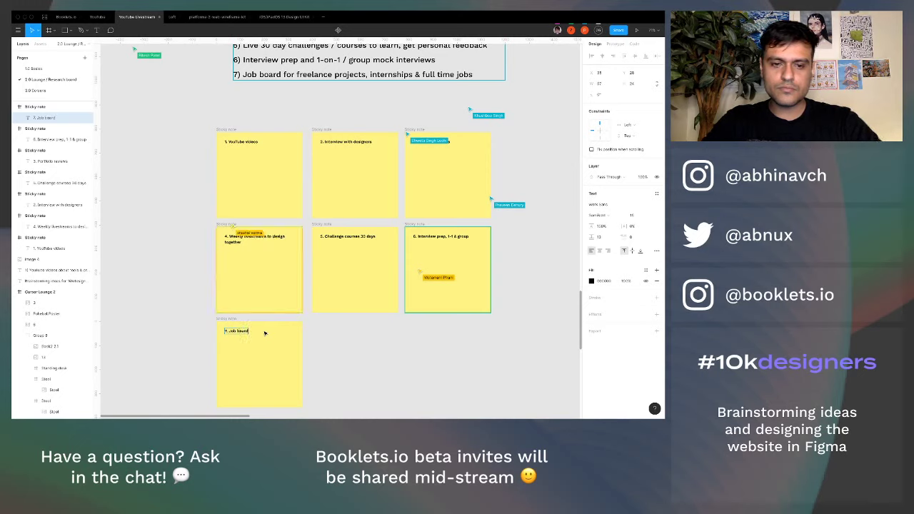
type(" for FT")
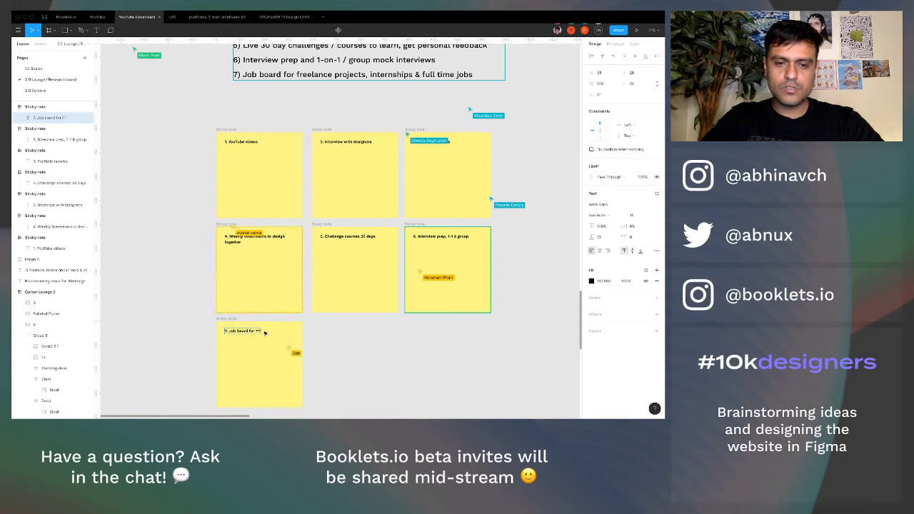
type(", freelance, internship")
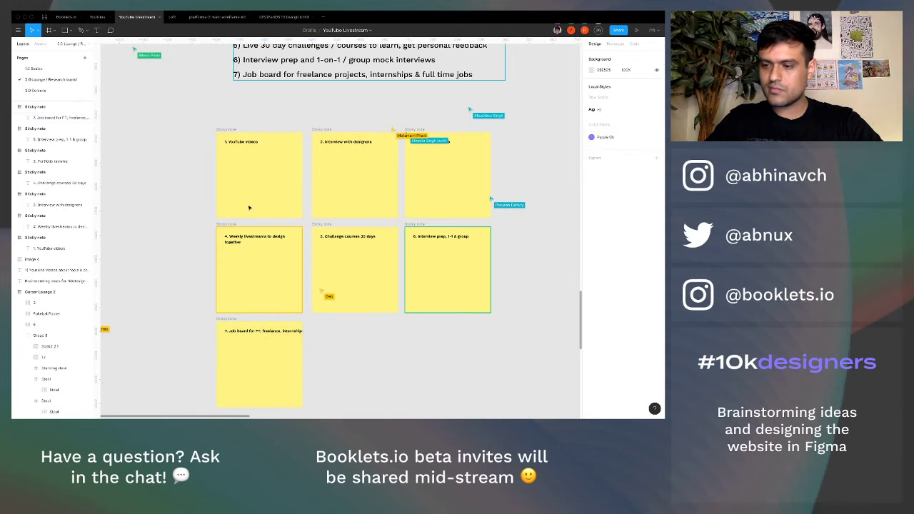
left_click(363, 367)
- Add the text "- Tutorials for Figma, ProtoPie, Principle, Webflow" below the "1. YouTube videos" heading and narrow its box to wrap inside the note
scroll(249, 206, "up", 5)
scroll(249, 207, "up", 3)
scroll(250, 207, "up", 2)
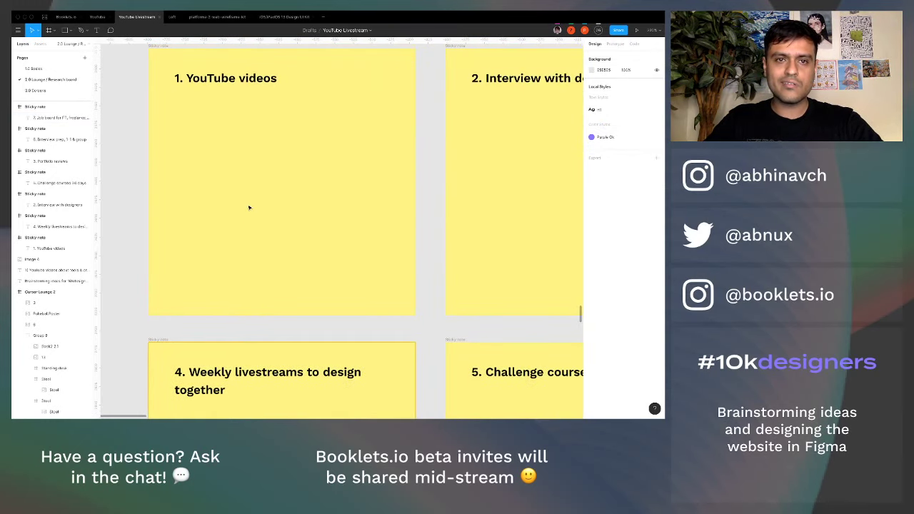
scroll(249, 208, "up", 2)
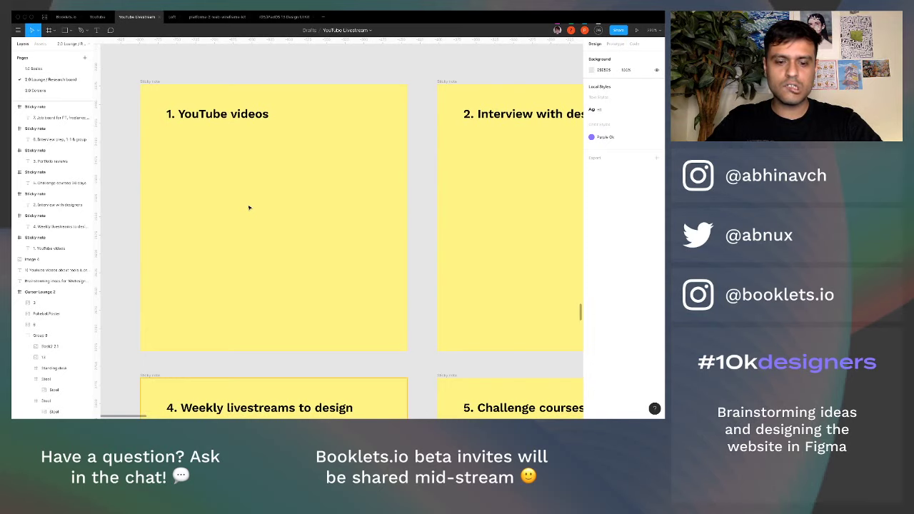
key("t")
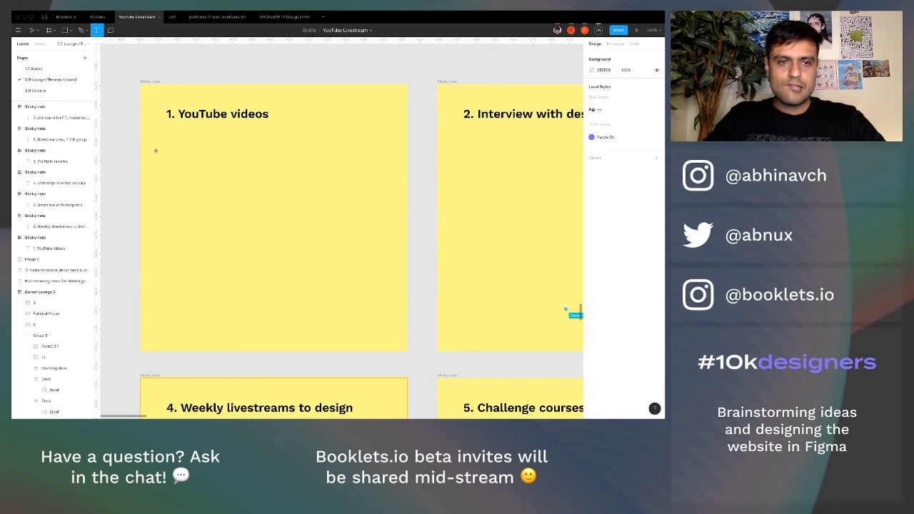
left_click(155, 151)
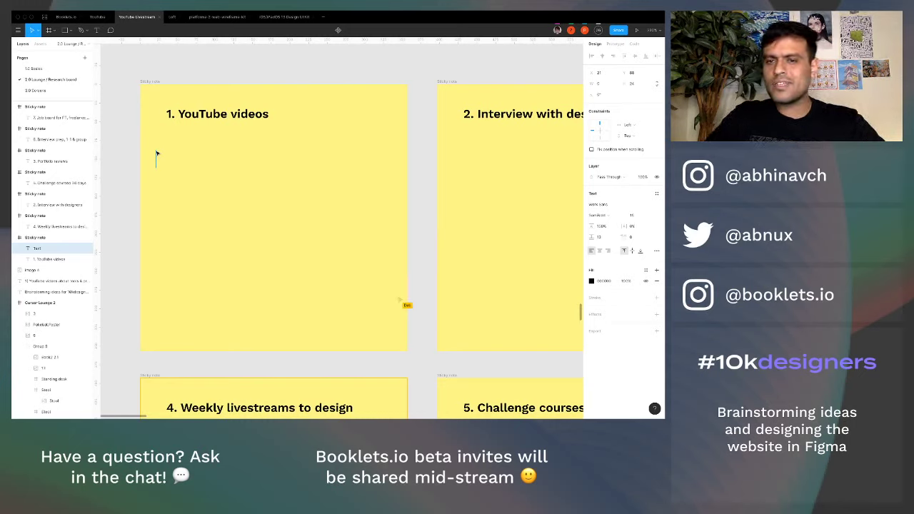
type("-")
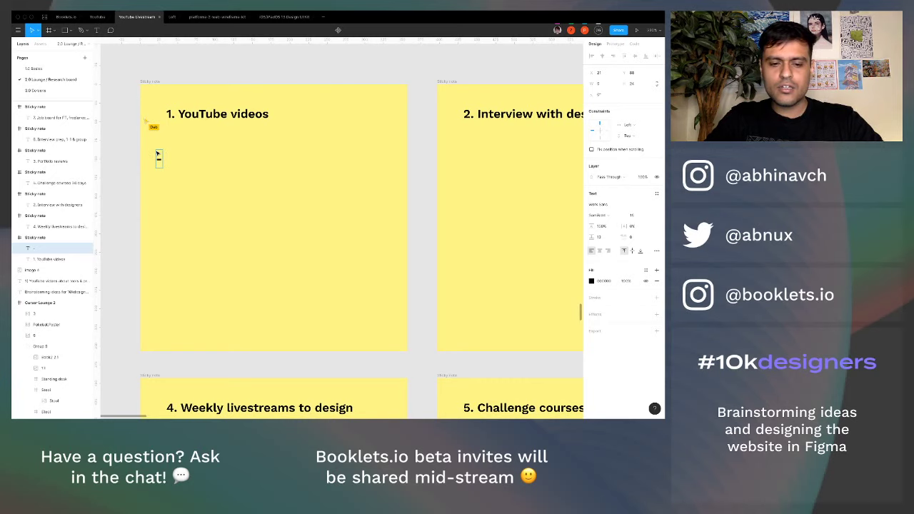
type(" Tutorials for")
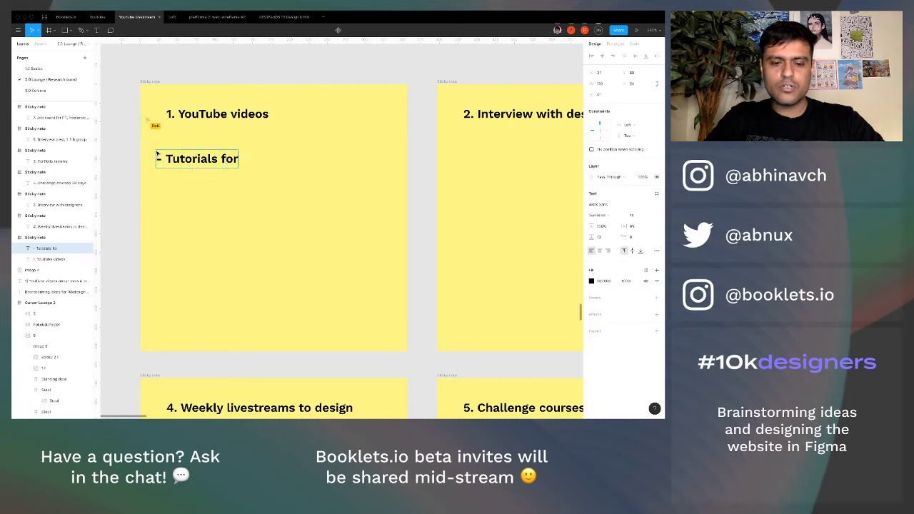
type(" Figma, Proto")
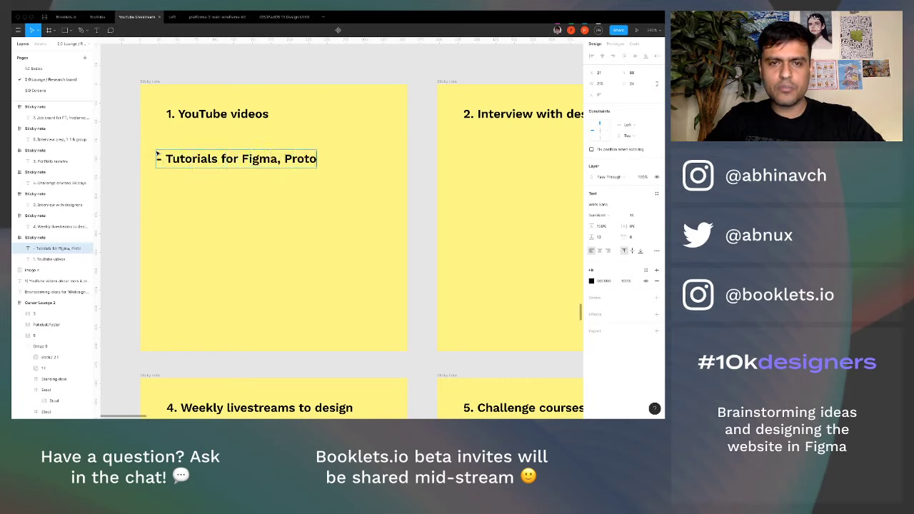
type("Pie, Princip")
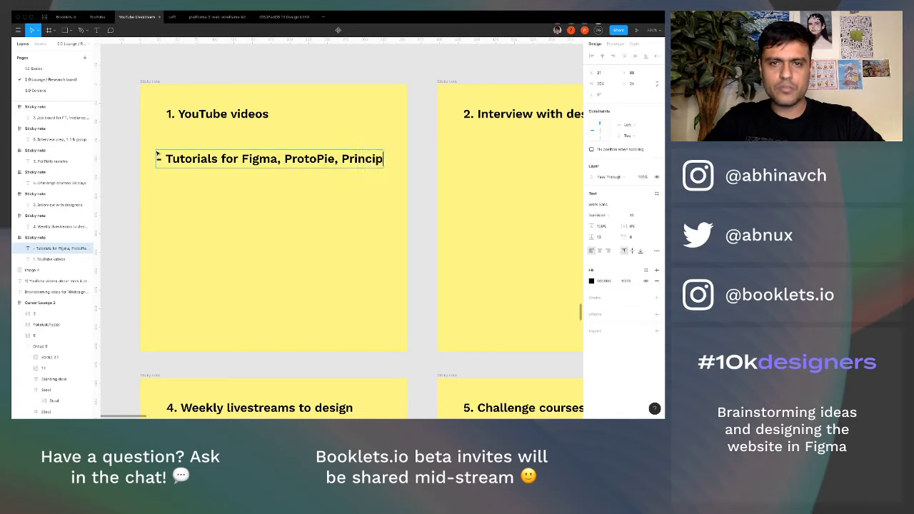
type("le, W")
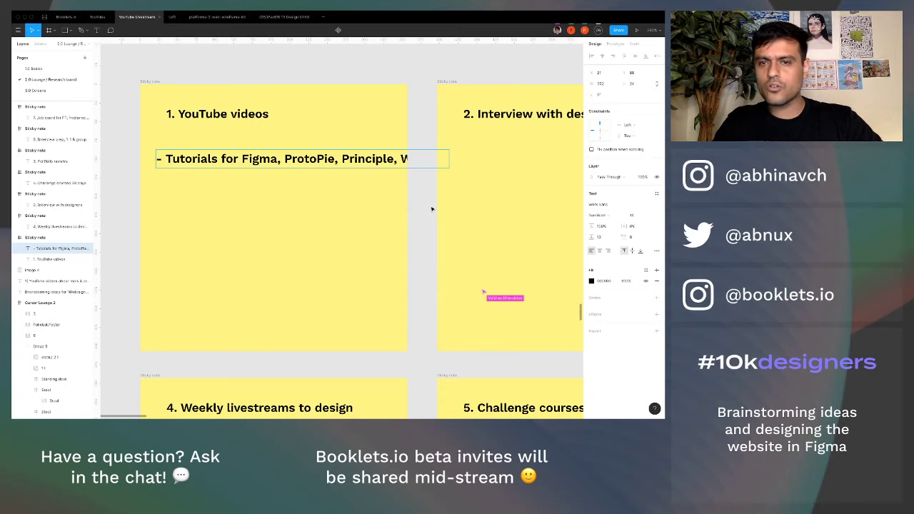
key("Escape")
left_click_drag(460, 159, 372, 158)
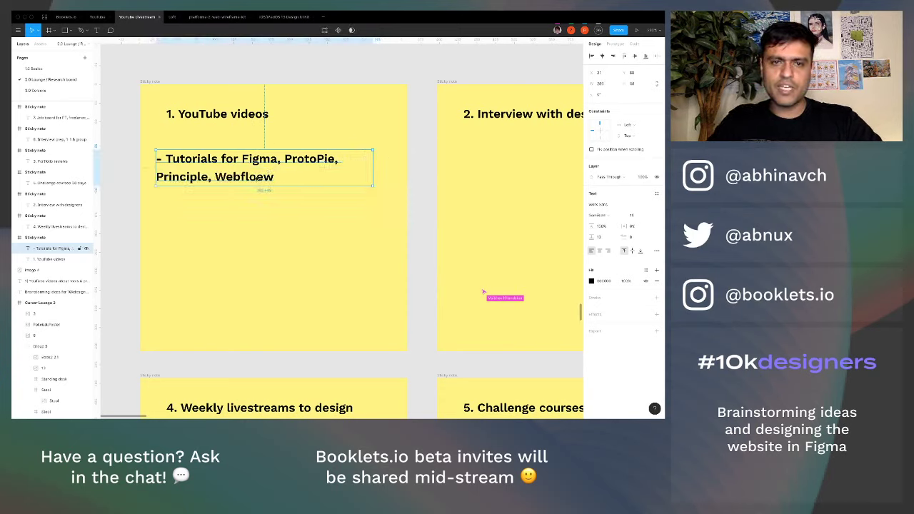
- Correct the spelling of "Webflow" in the tutorials text and set that text's weight to Regular
double_click(265, 178)
left_click(269, 177)
key("BackSpace")
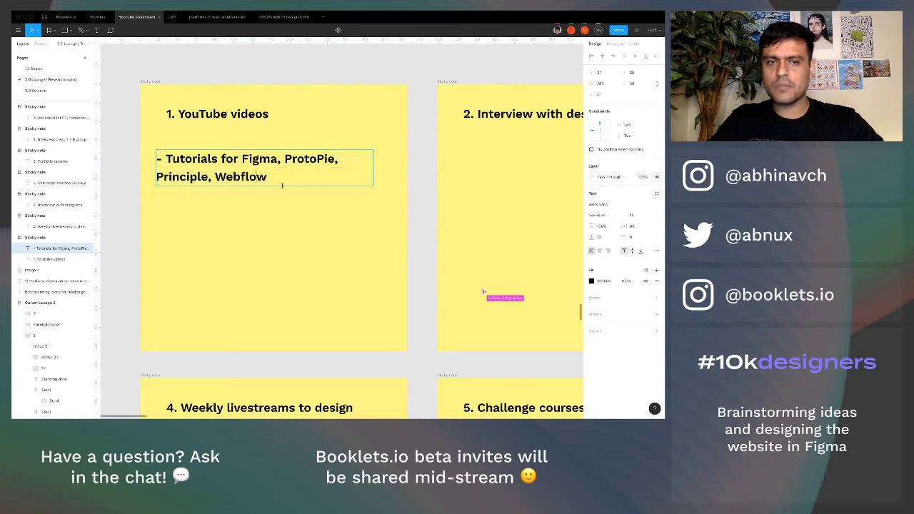
key("Escape")
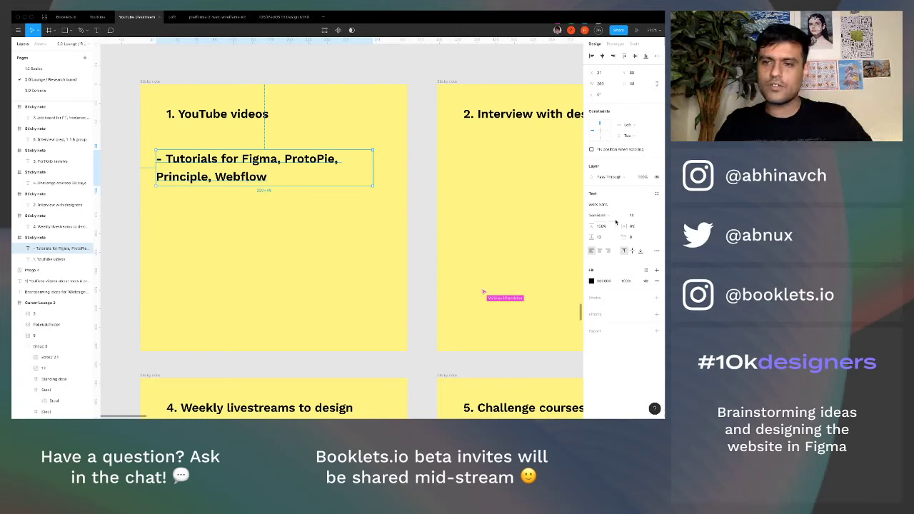
key("ctrl+b")
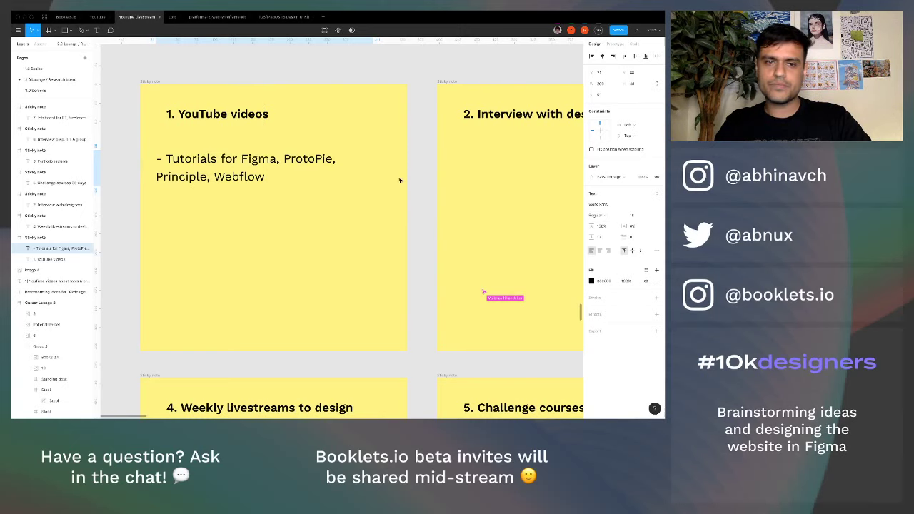
- Try larger font sizes, up to 32, on the "1. YouTube videos" heading
left_click(260, 117)
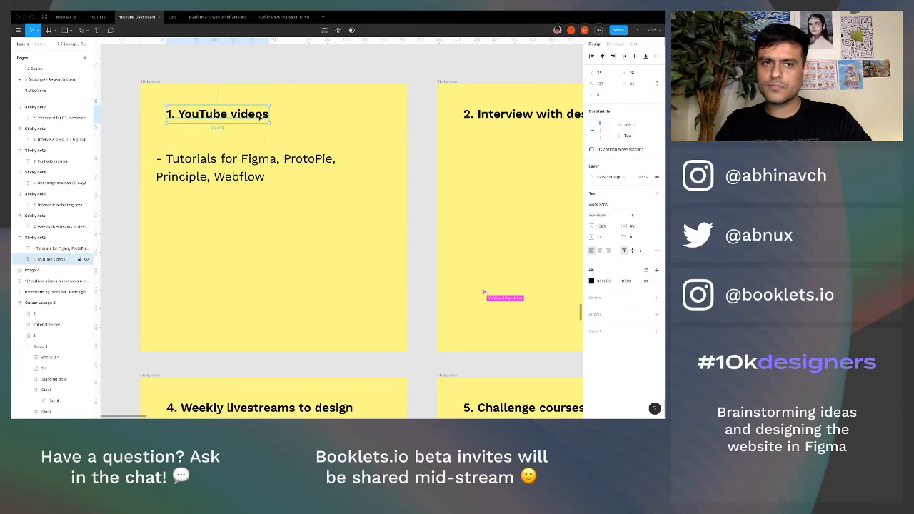
left_click(633, 215)
type("32")
key("Return")
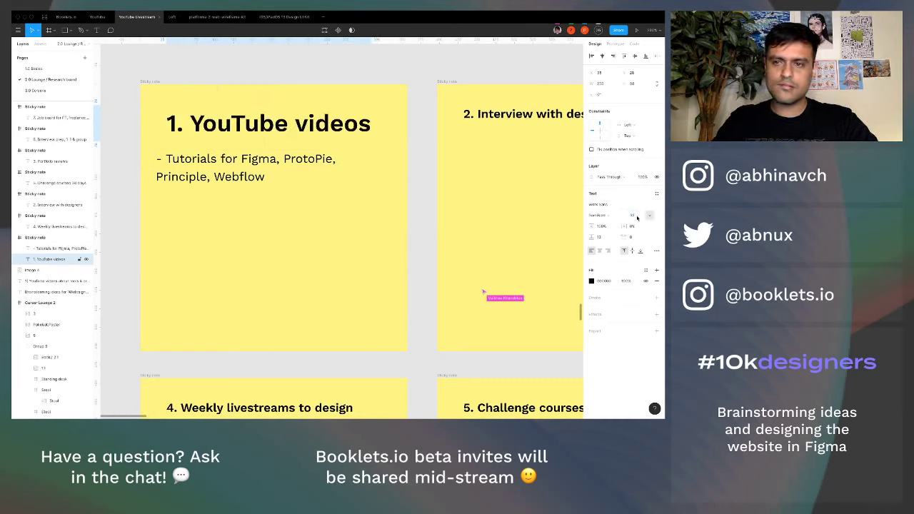
left_click(632, 215)
type("32")
key("Return")
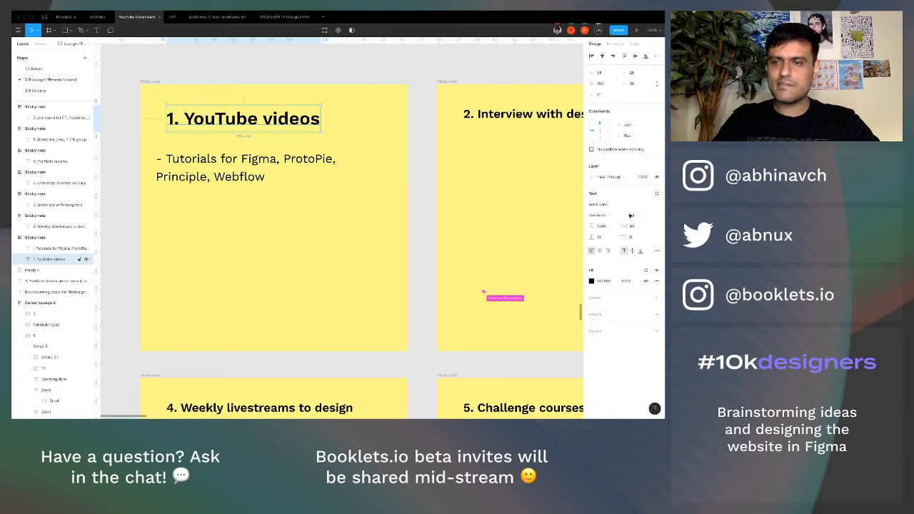
left_click(634, 216)
type("21")
key("Return")
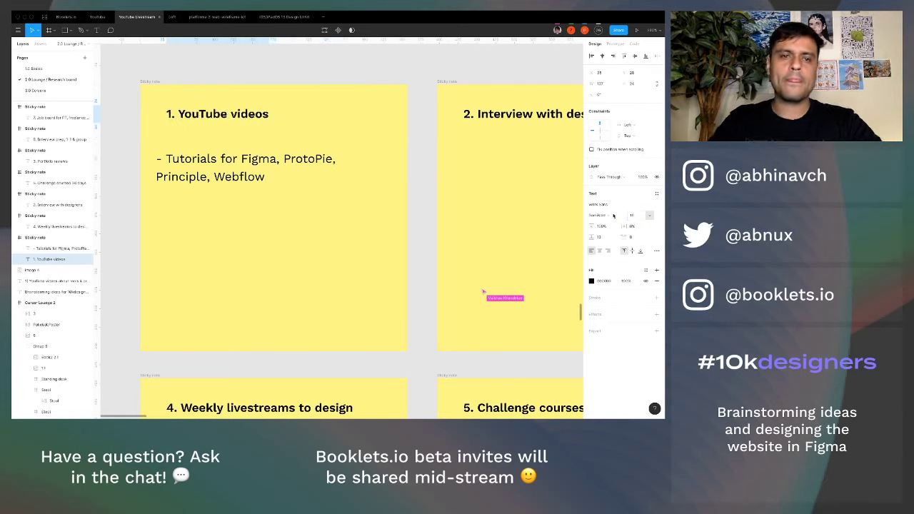
- Move the "1. YouTube videos" heading nearer the note's upper-left corner, flush with the left edge of the tutorials text
mouse_move(245, 116)
left_mouse_down()
mouse_move(228, 115)
mouse_move(235, 104)
left_mouse_up()
- Add a second bullet to the tutorials text: "- Videos about mindset: how to become a better designer, growth mindset, negotiations, business"
left_click(251, 178)
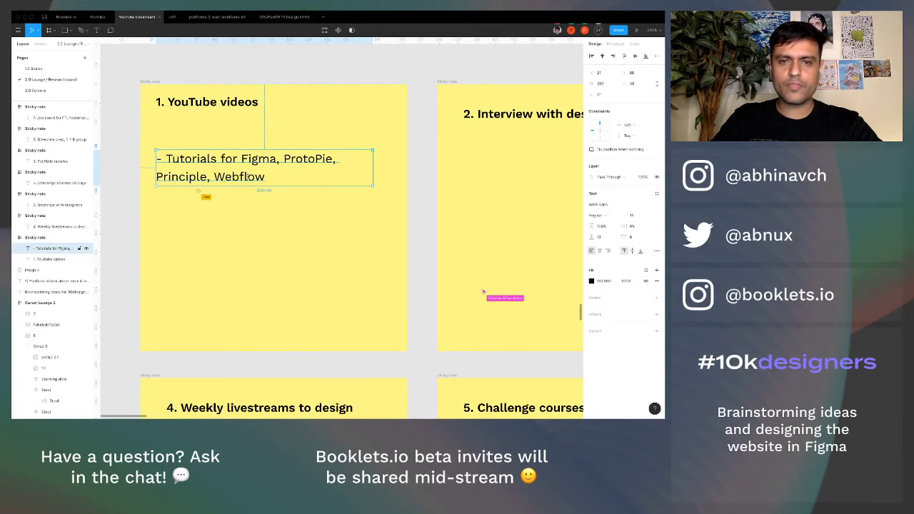
key("Return")
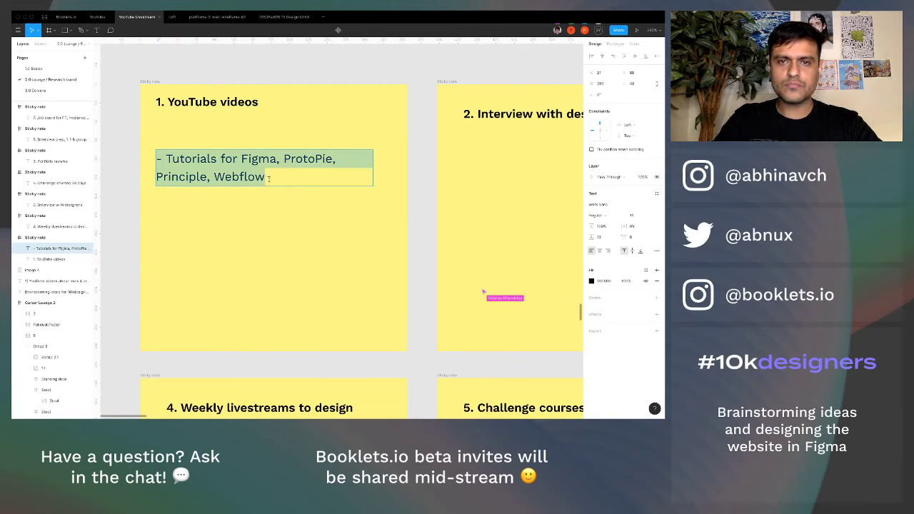
left_click(269, 178)
key("Return")
key("Return")
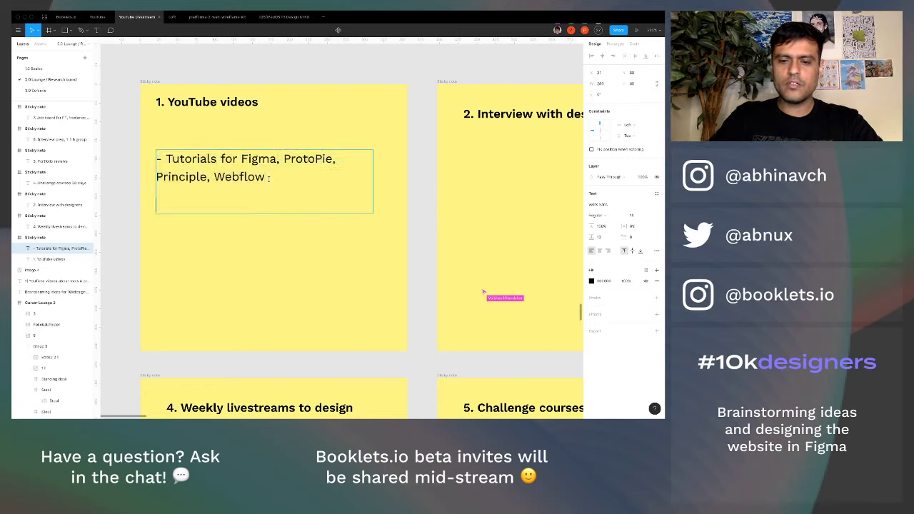
type("- ")
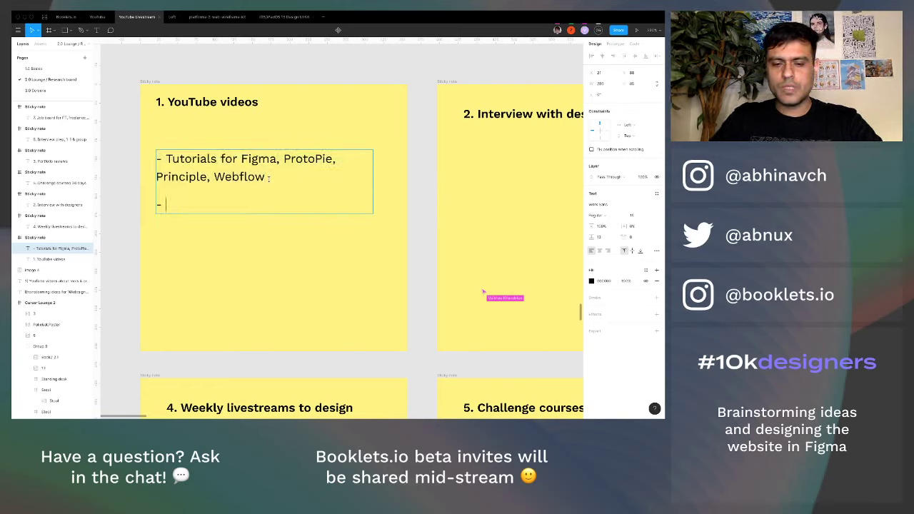
type("Videos a")
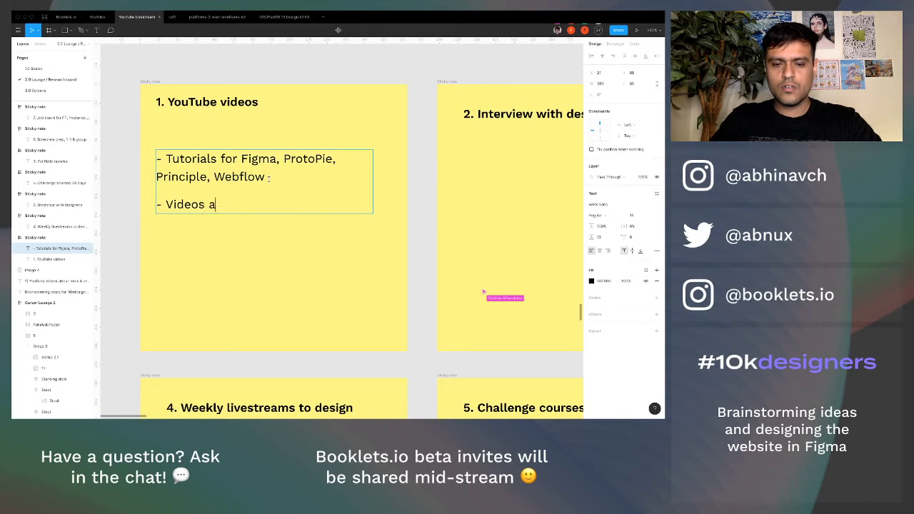
type("bout mindse")
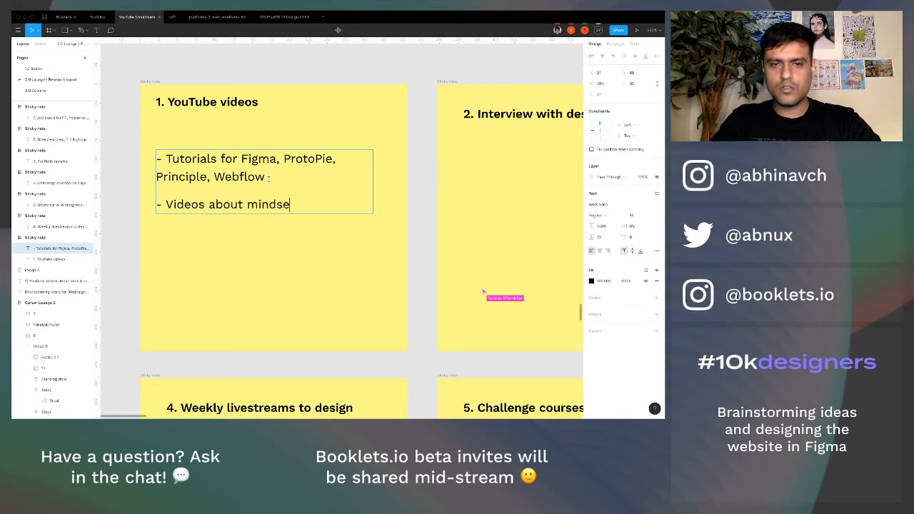
type("t: ho")
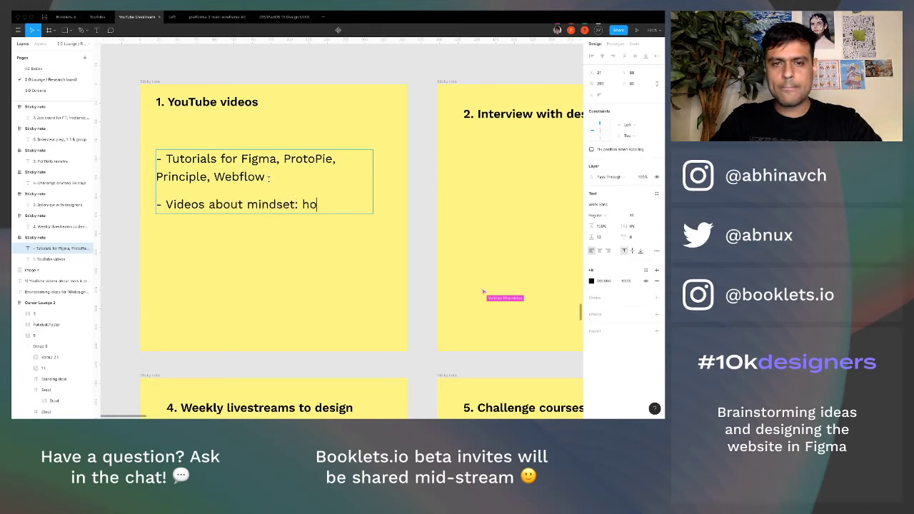
type("w to become a ")
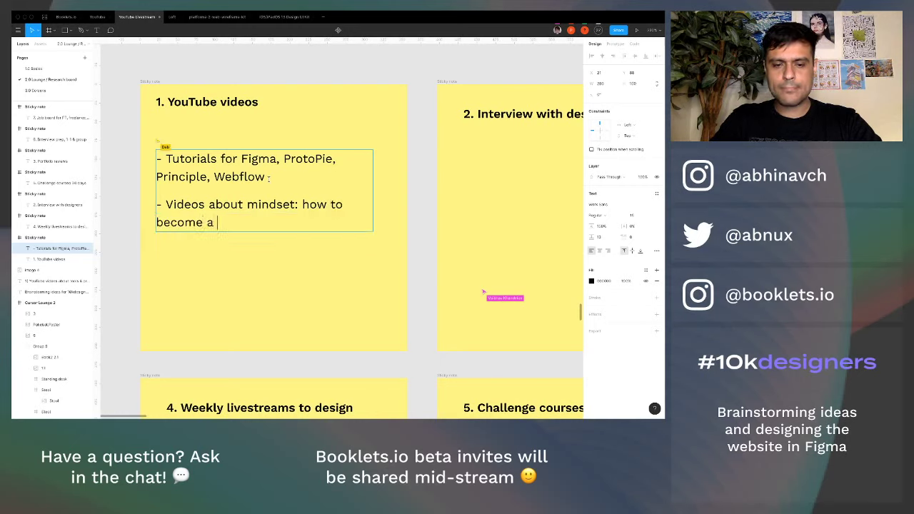
type("better design")
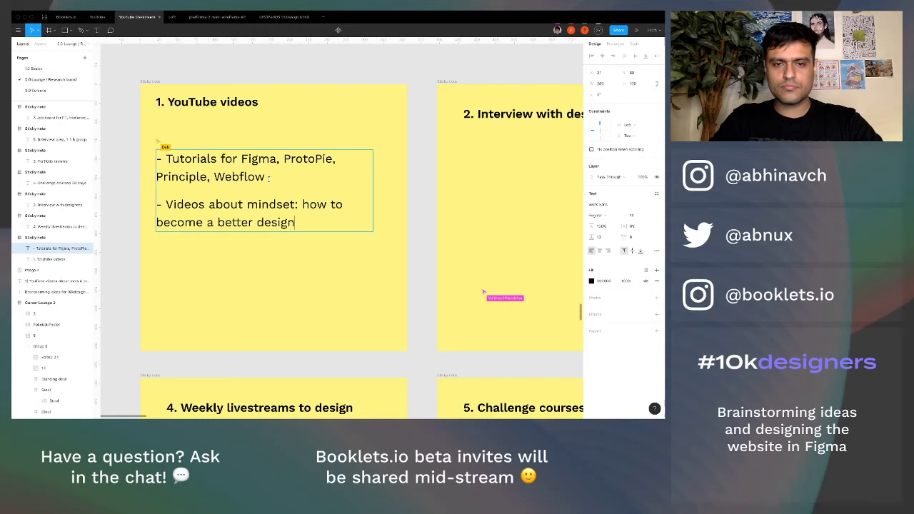
type("er, ")
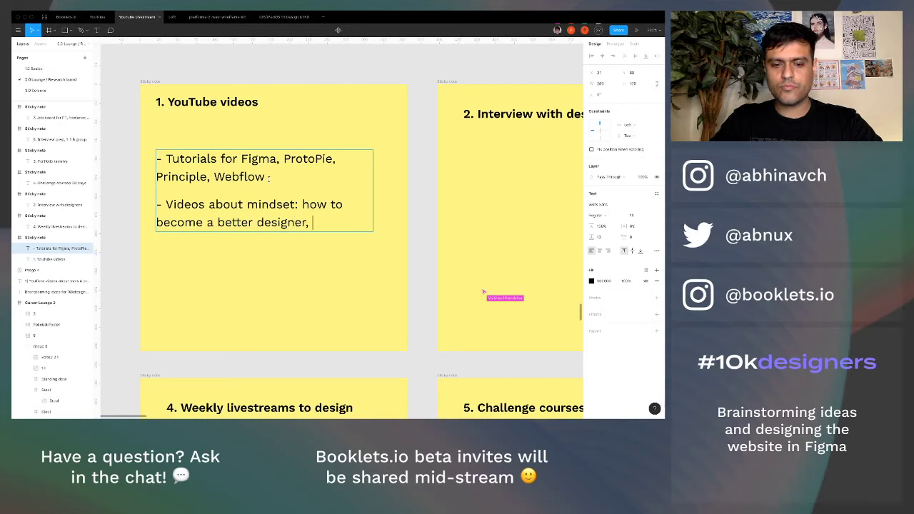
type("growth minds")
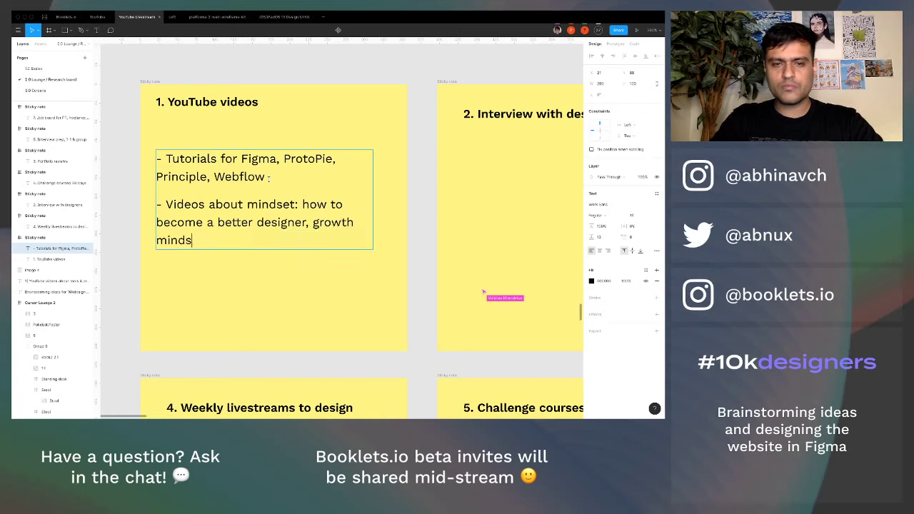
type("et, negotia")
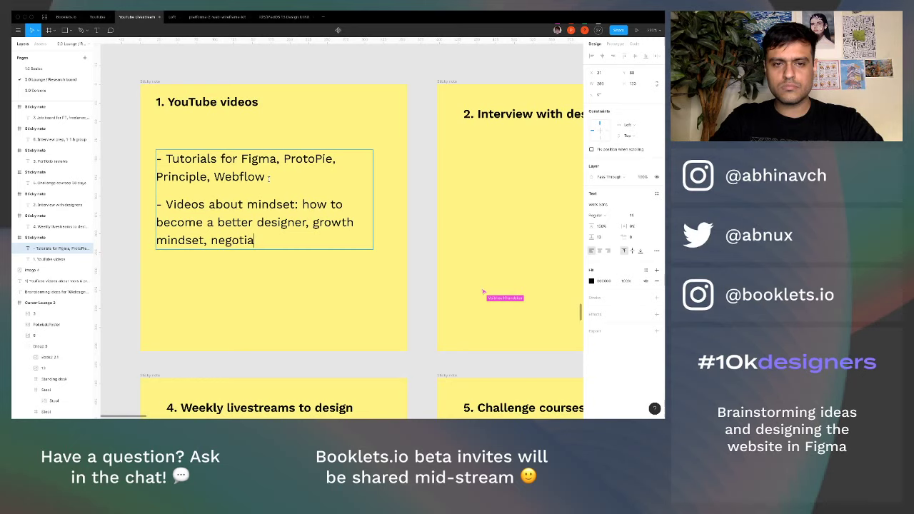
type("tions, business")
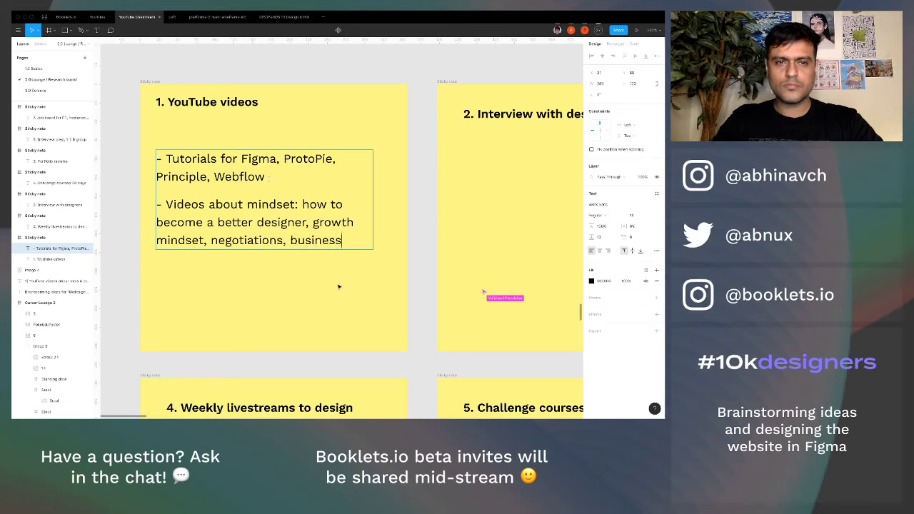
key("Escape")
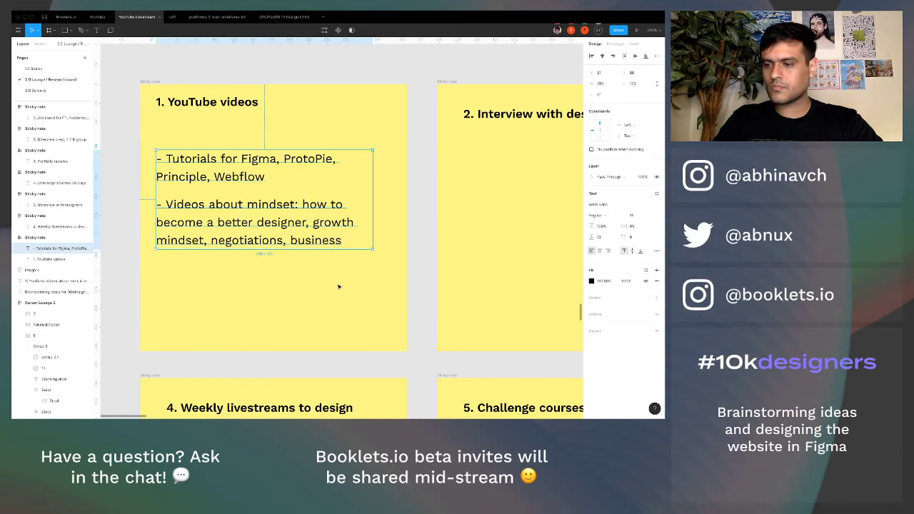
key("Escape")
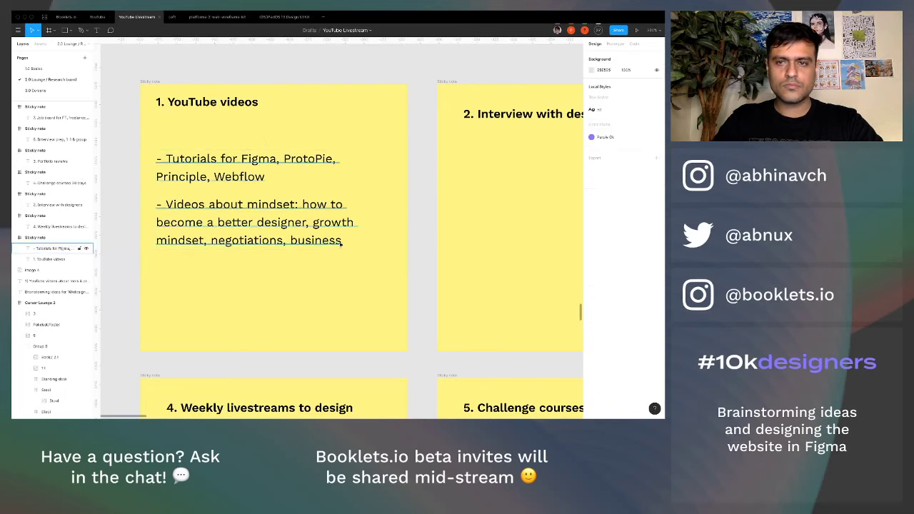
- Move the bullet text up closer to the "1. YouTube videos" heading and indent it slightly from the heading's left edge
double_click(321, 240)
key("BackSpace")
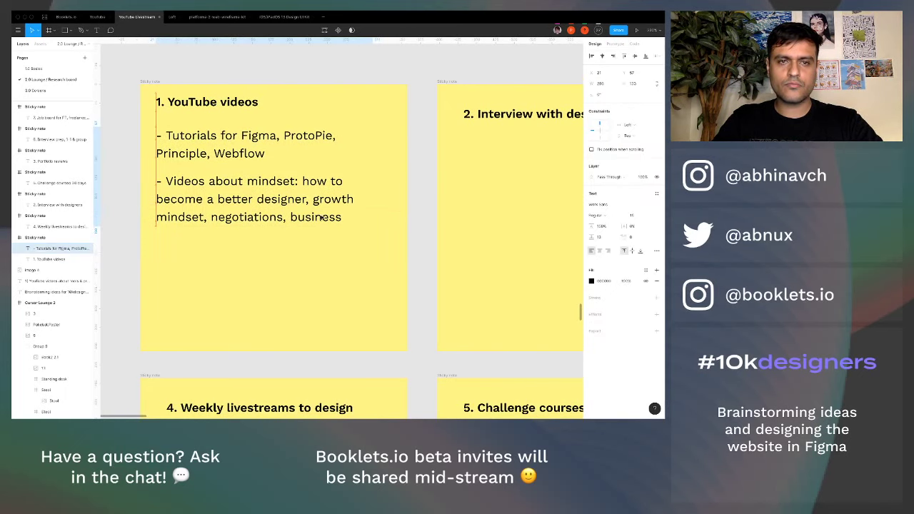
key("Escape")
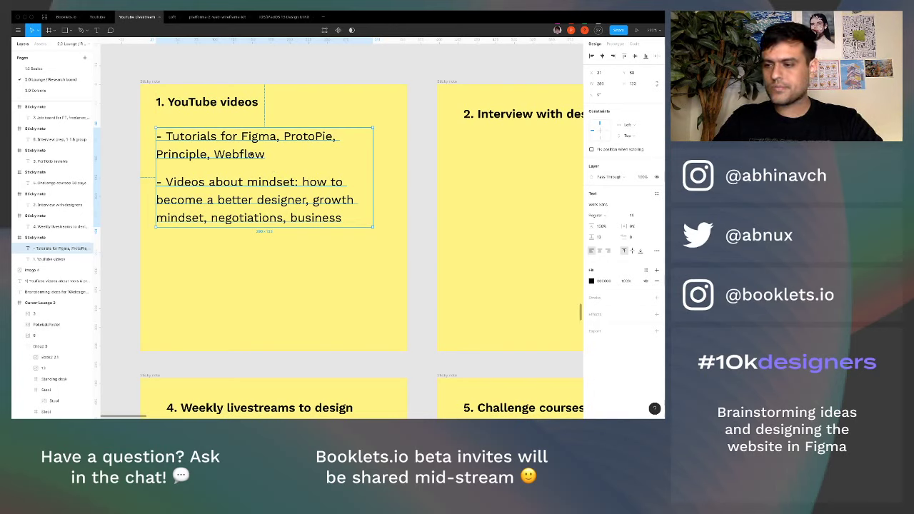
left_click_drag(251, 154, 265, 154)
- Add a third bullet below the mindset one: "- Videos about process: research, wireframing, prototyping"
key("Return")
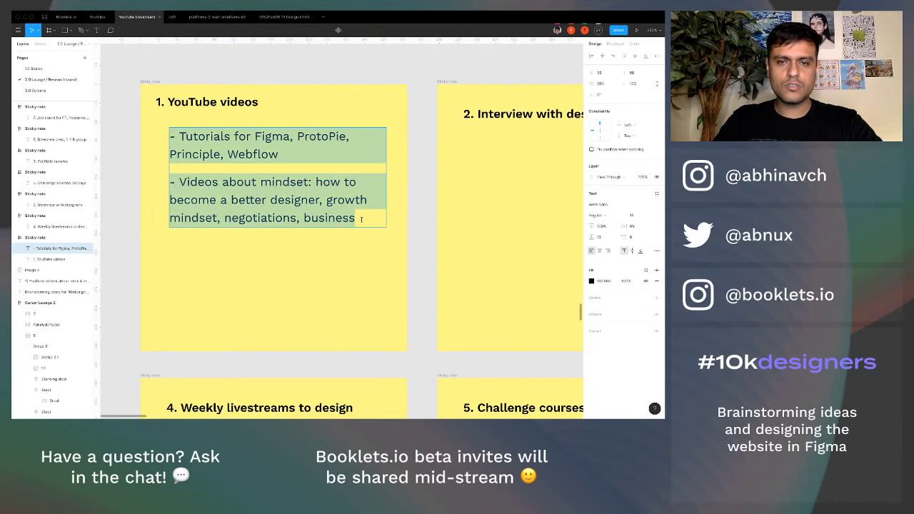
left_click(362, 219)
key("Return")
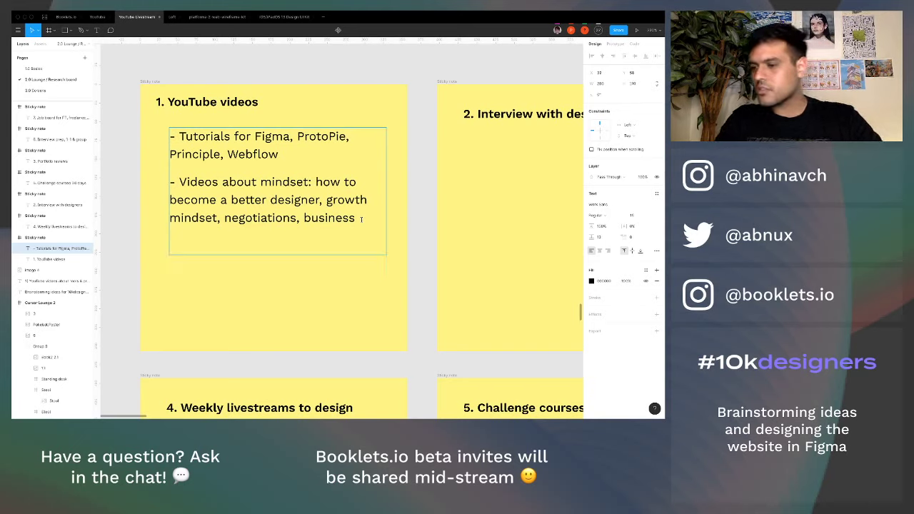
type("- V")
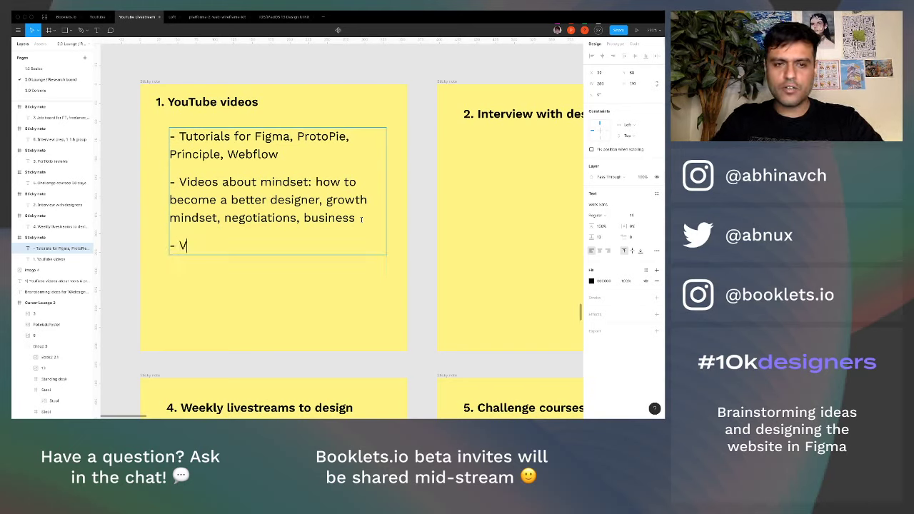
type("ideos about proce")
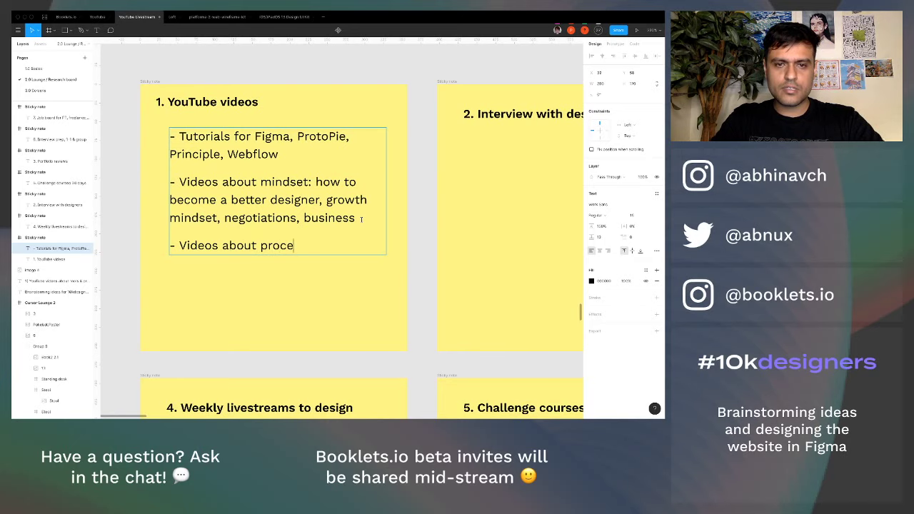
type("ss: research,")
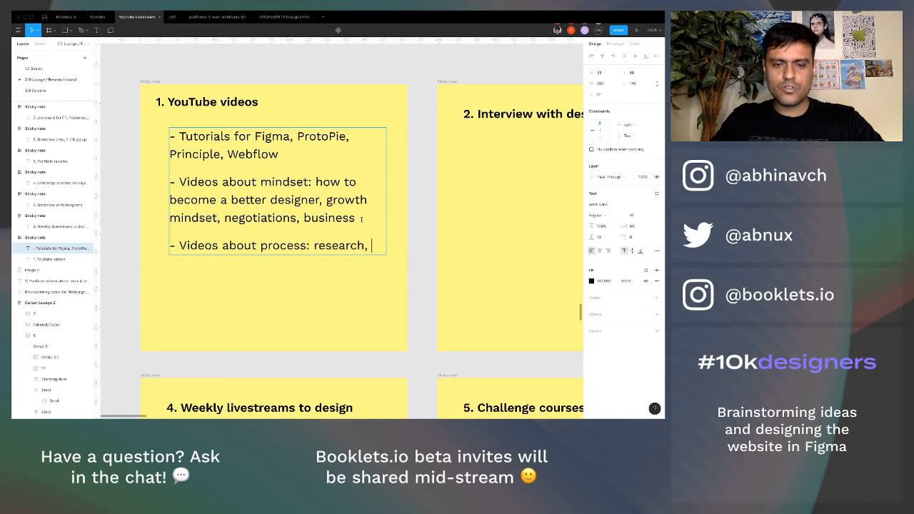
type(" wireframing,")
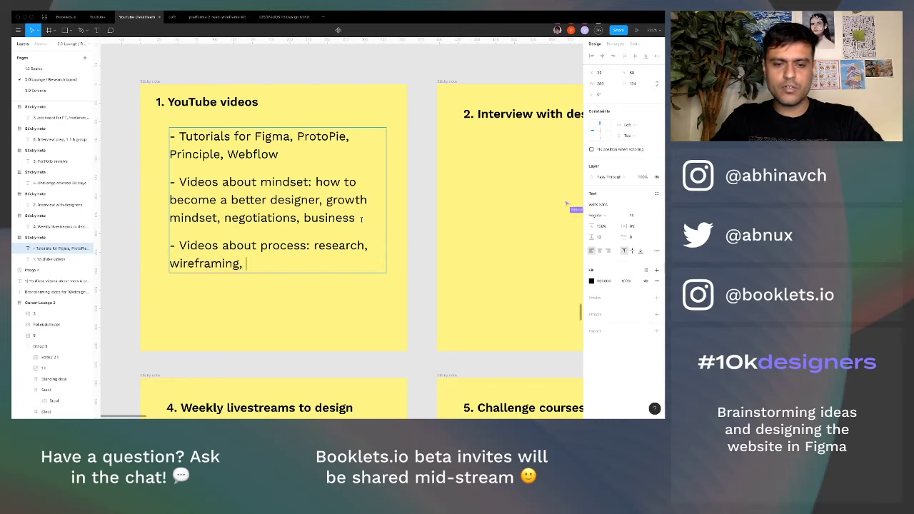
type(" prototyping")
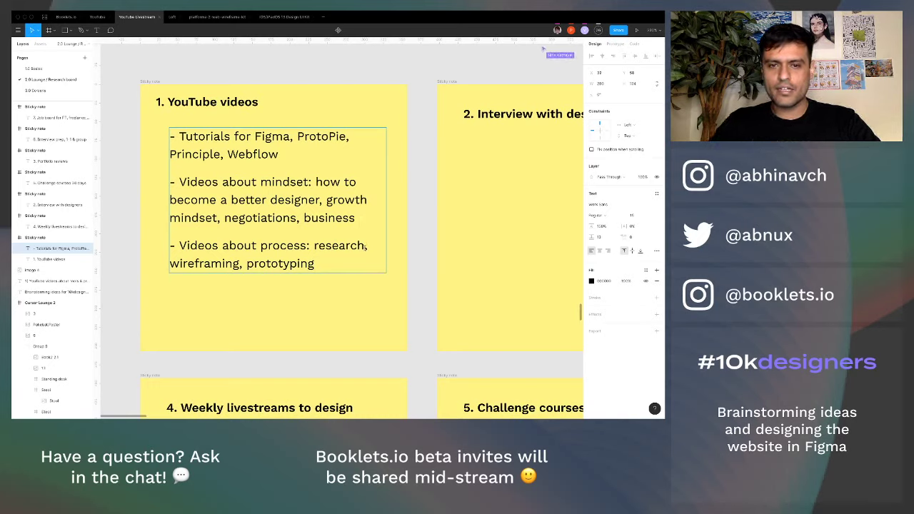
- Insert "planning, " between "research," and "wireframing" in the process bullet
left_click(368, 246)
type("plan")
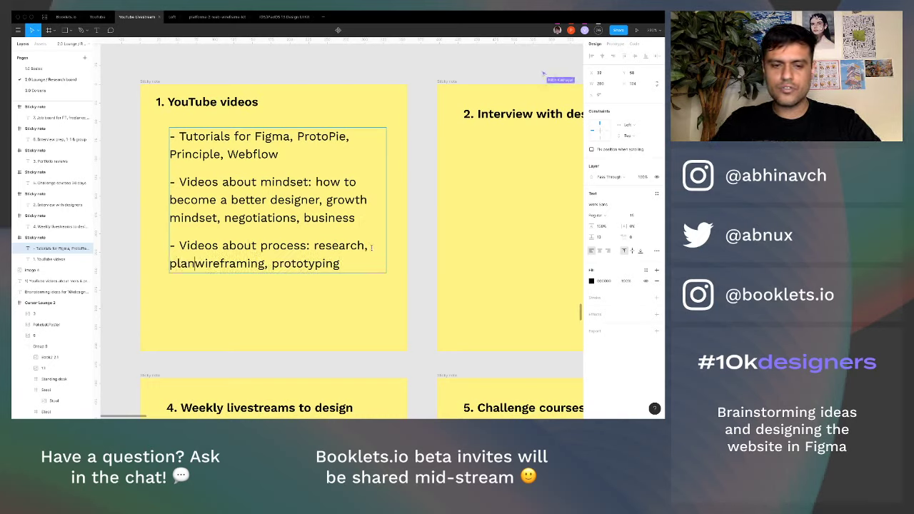
type("ning, ")
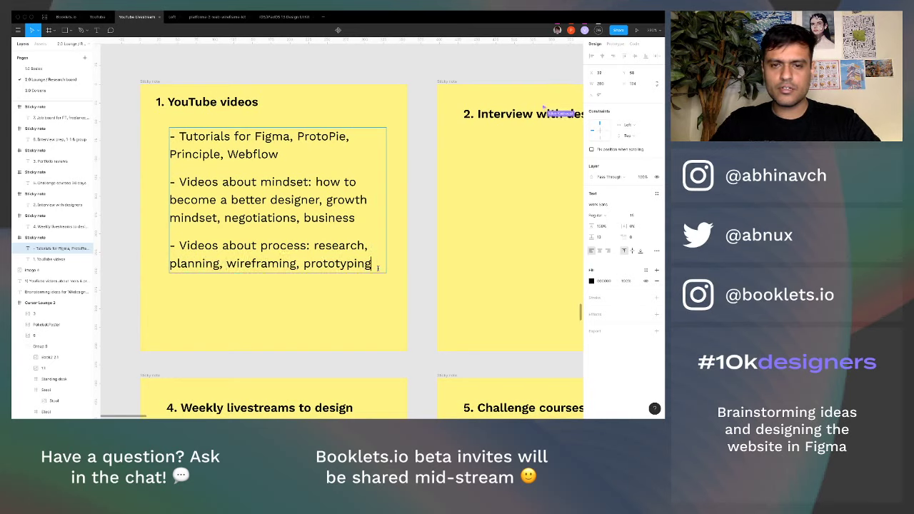
- Append ", working with developers & product managers" to the process bullet in the YouTube videos note
type(", wokr")
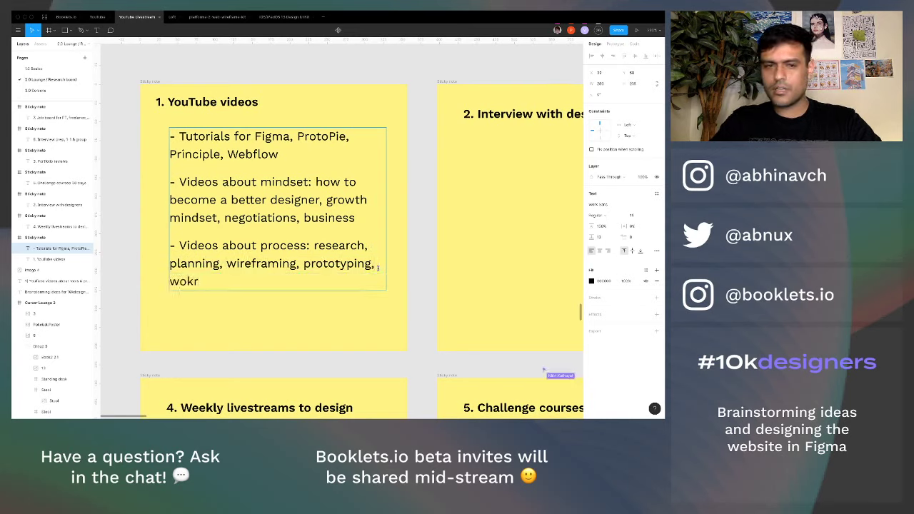
key("BackSpace")
key("BackSpace")
type("rking")
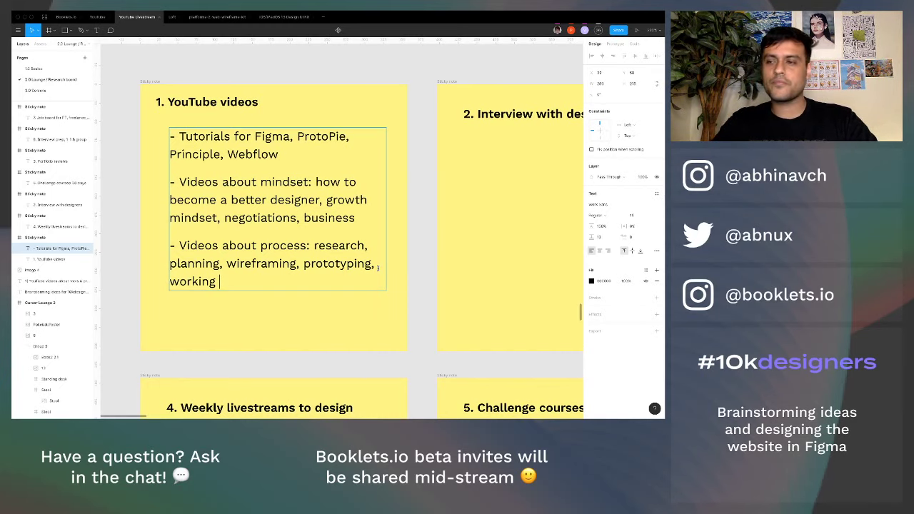
scroll(378, 267, "up", 3, "ctrl")
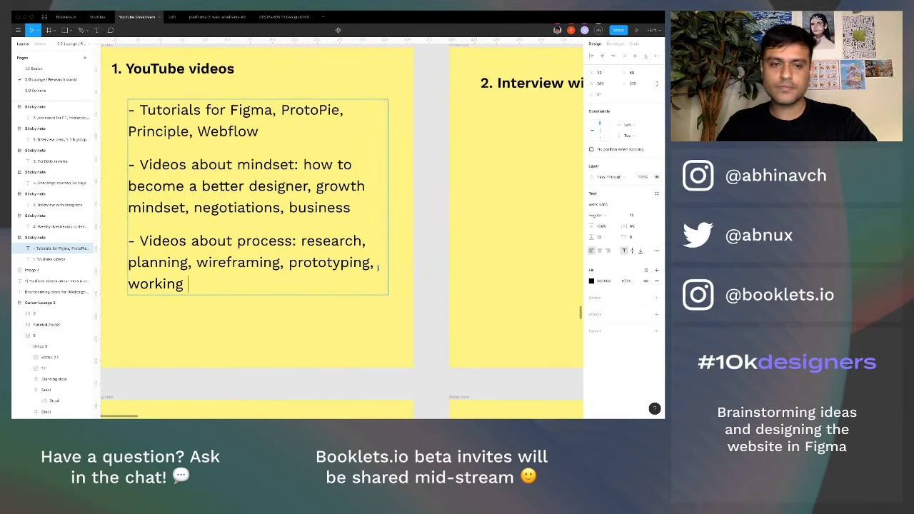
scroll(378, 268, "down", 1)
scroll(378, 268, "right", 1)
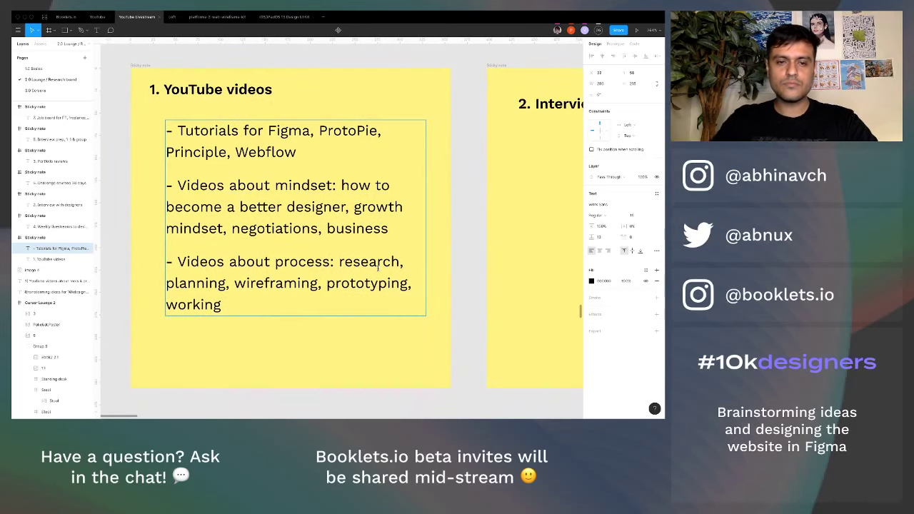
type("working with develo")
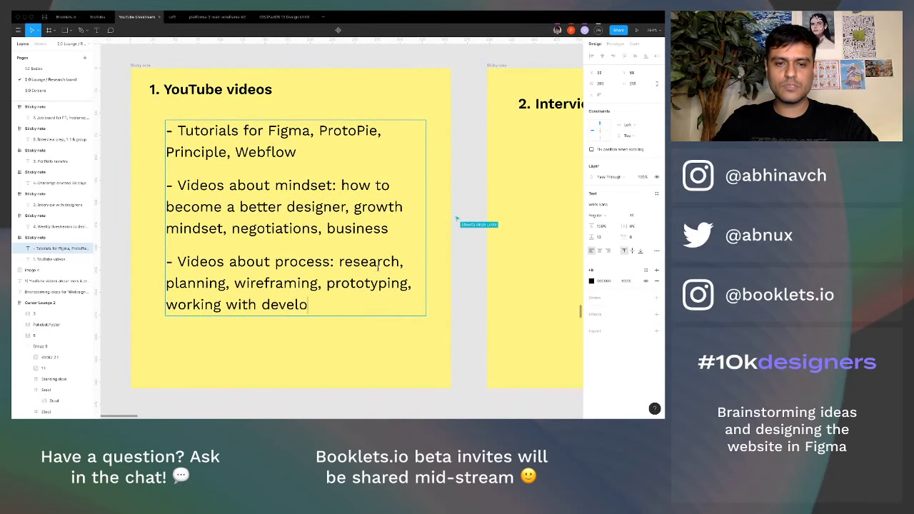
type("pers &")
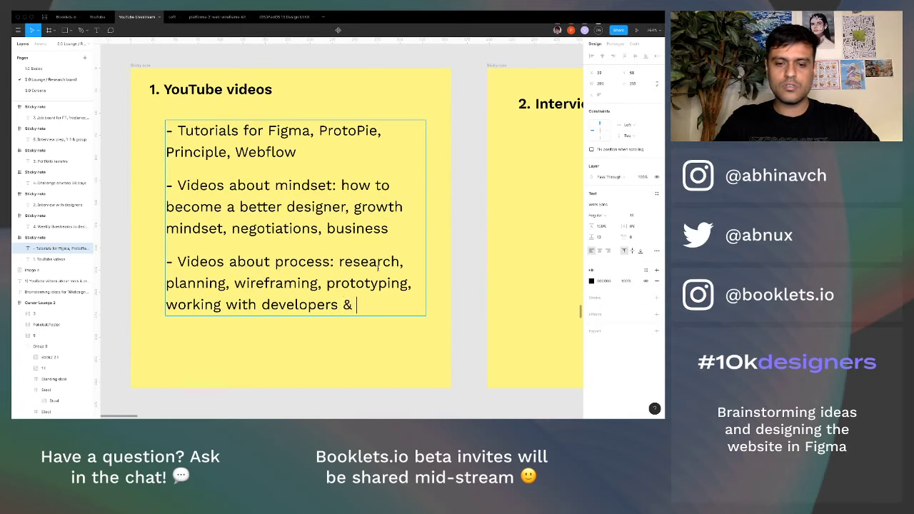
type(" product manage")
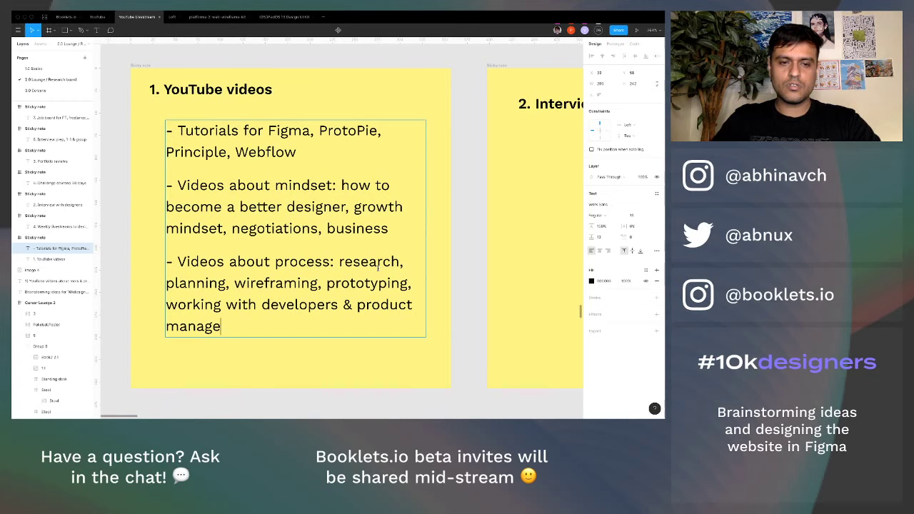
type("rs")
key("Escape")
key("Escape")
- Hide the interface around the canvas and duplicate the YouTube bullet text onto the note below the "2. Interview with designers" heading
scroll(469, 306, "down", 3)
scroll(469, 307, "right", 2)
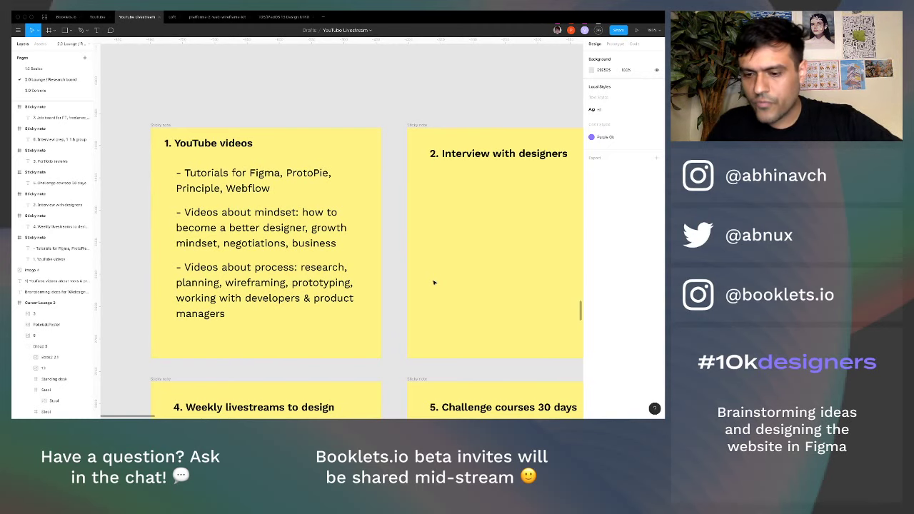
key("ctrl+backslash")
scroll(433, 283, "right", 3)
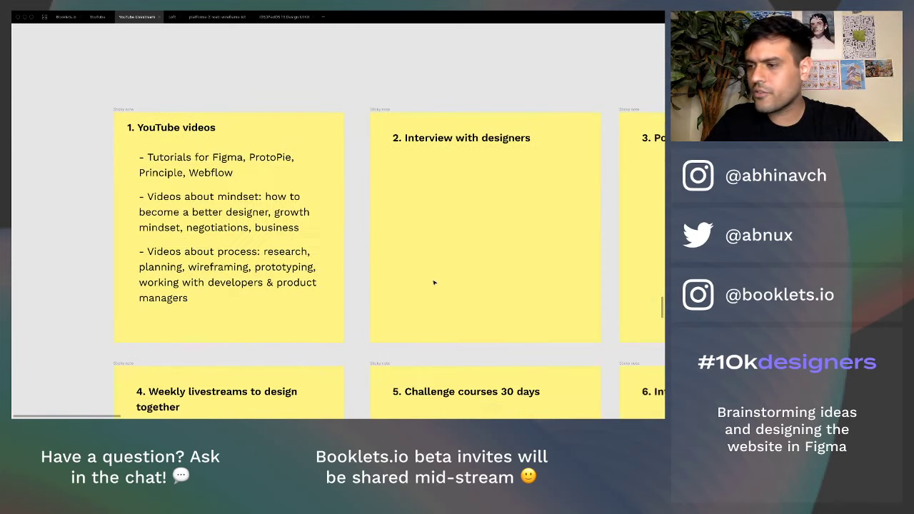
scroll(433, 283, "up", 3)
scroll(433, 283, "left", 3)
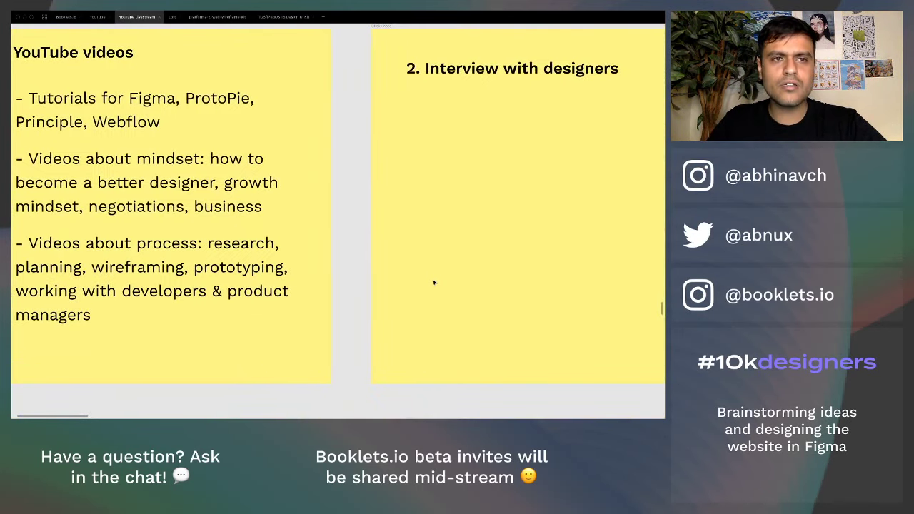
scroll(434, 283, "up", 1)
scroll(433, 283, "down", 1)
scroll(434, 283, "up", 1)
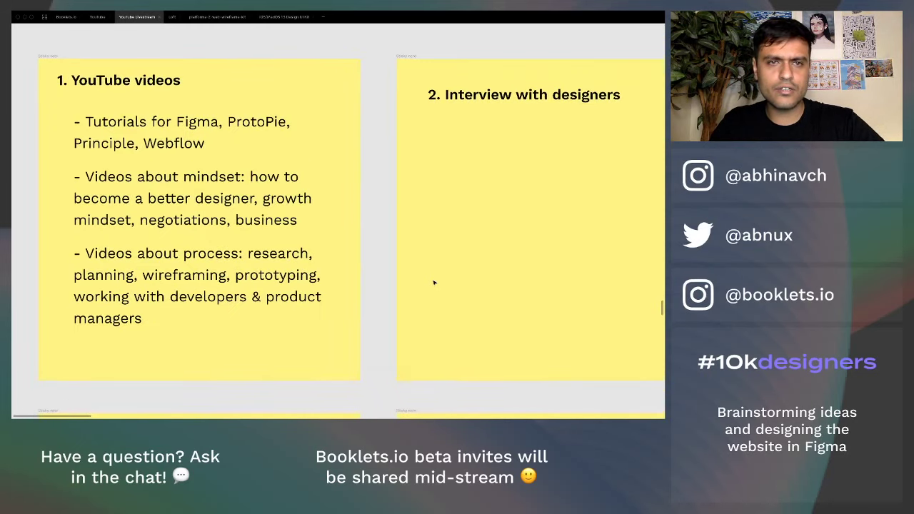
left_click(153, 219)
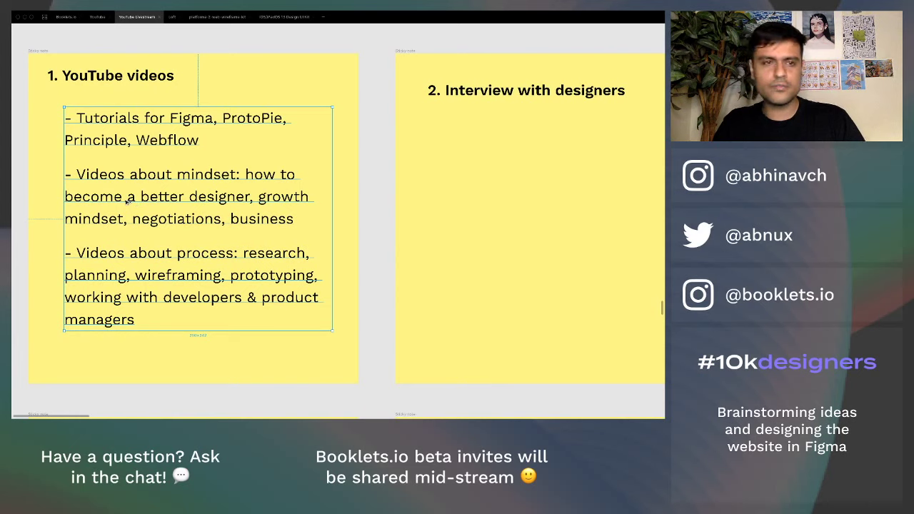
left_click_drag(127, 202, 505, 206)
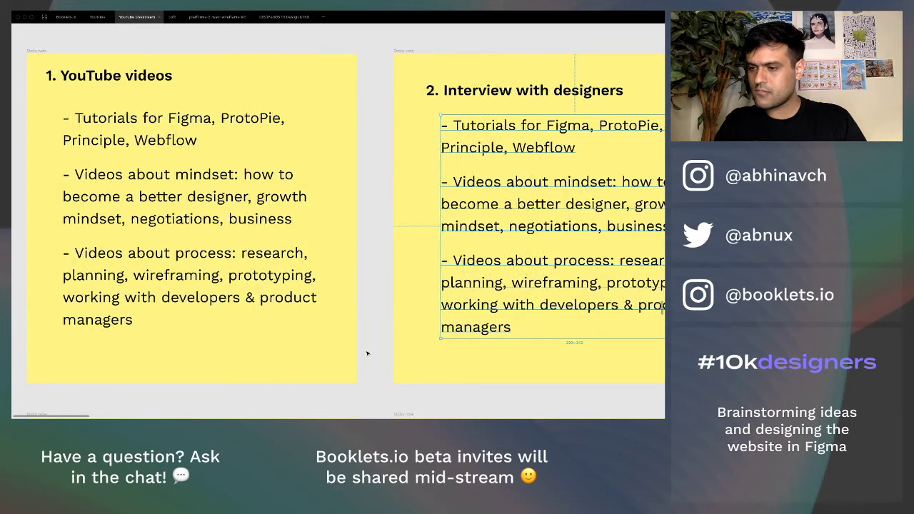
- Replace the duplicated text with "- Interviews with designers at top product companies (swiggy, uber, ola, google, facebook etc)"
scroll(367, 352, "right", 1)
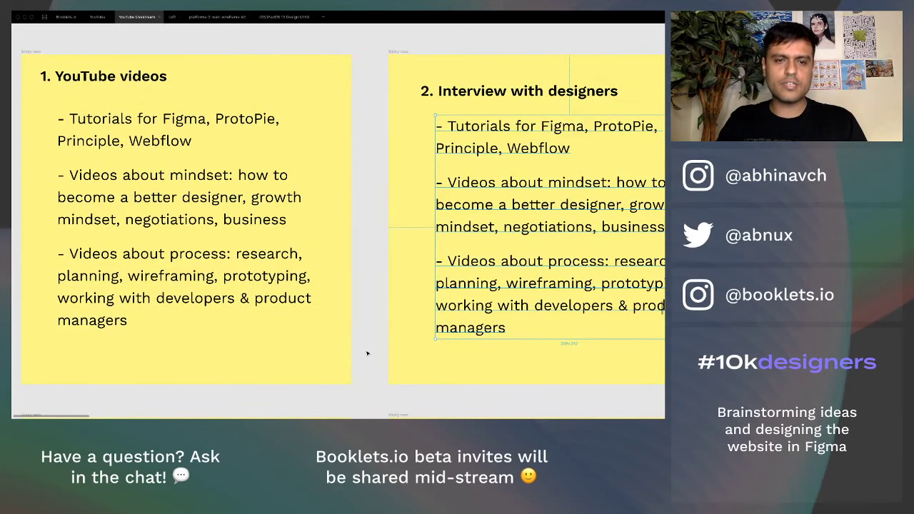
scroll(367, 353, "right", 2)
scroll(367, 353, "up", 1)
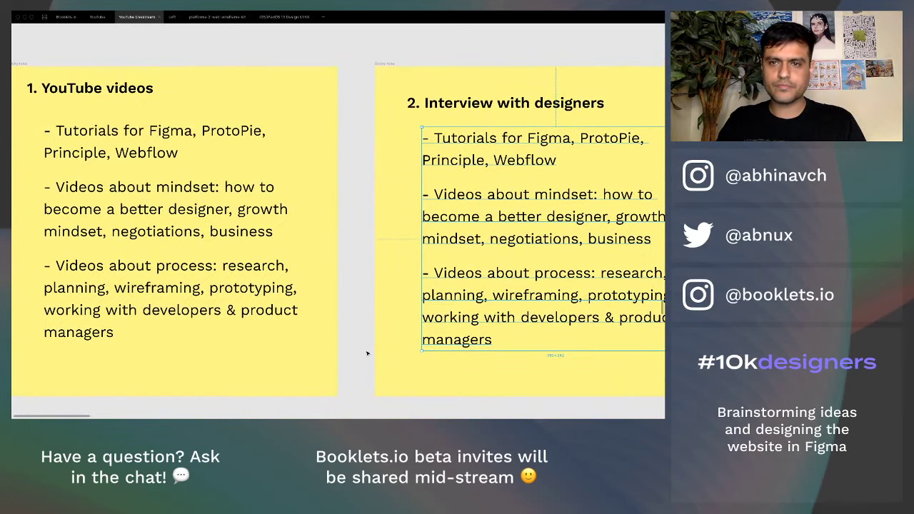
scroll(367, 353, "down", 2)
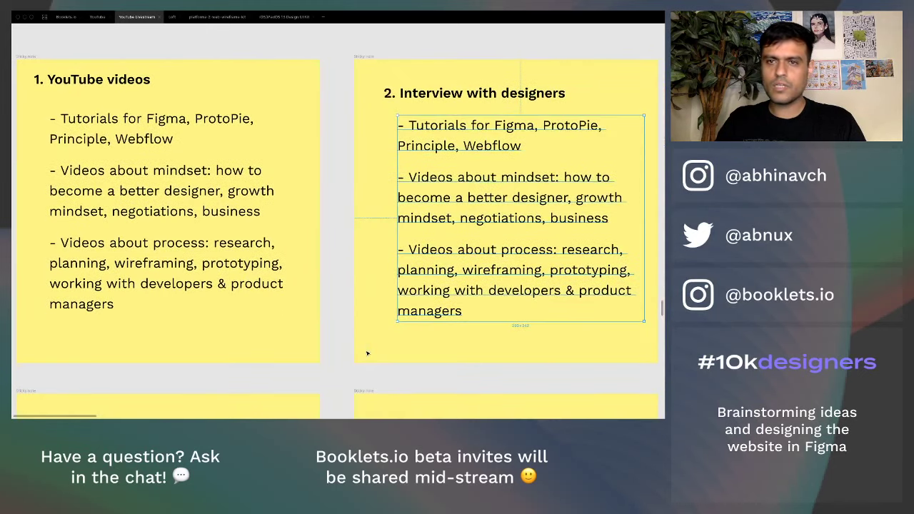
key("Return")
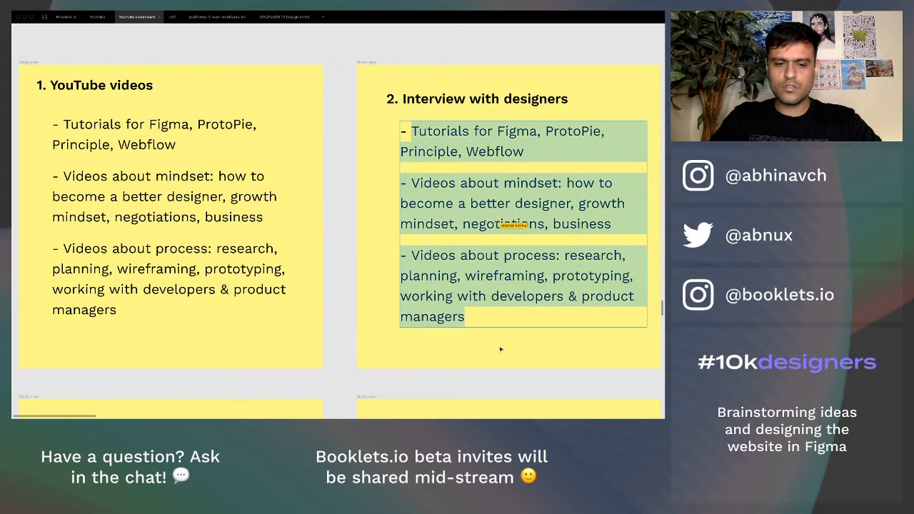
type("Int")
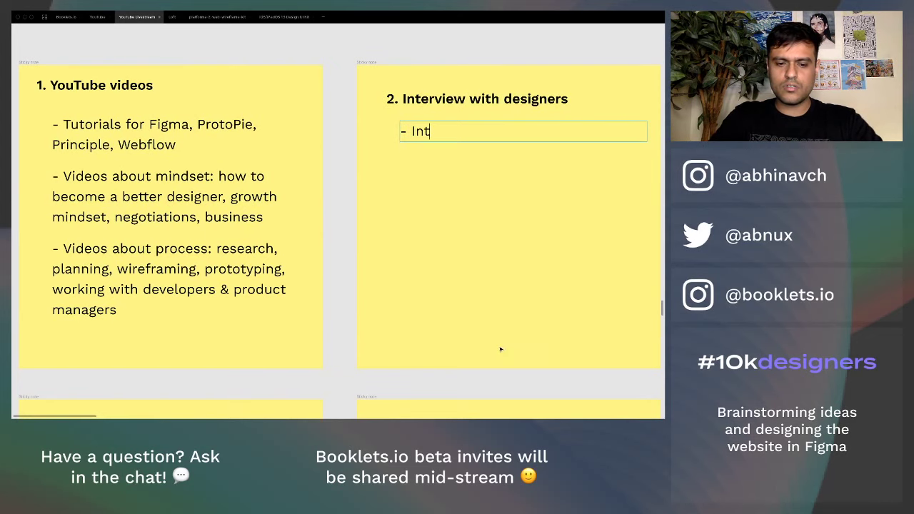
type("erviews with design")
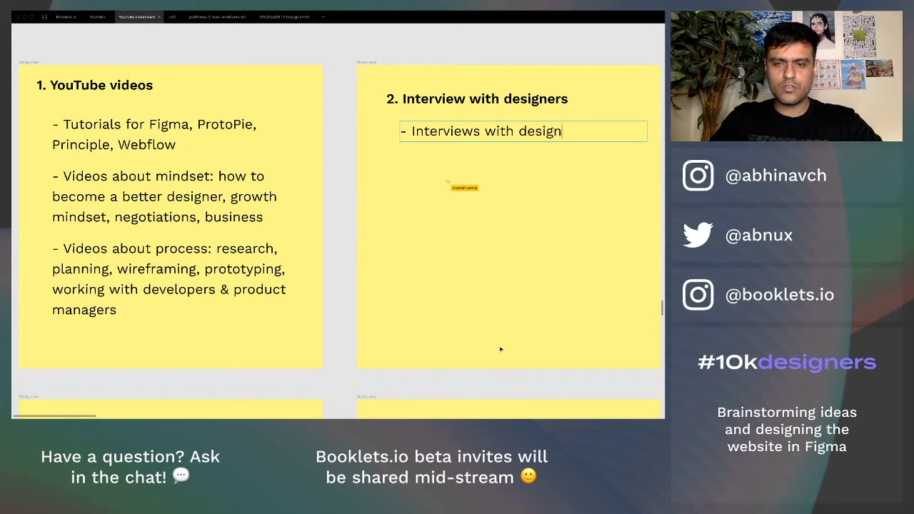
type("ers at top product companies")
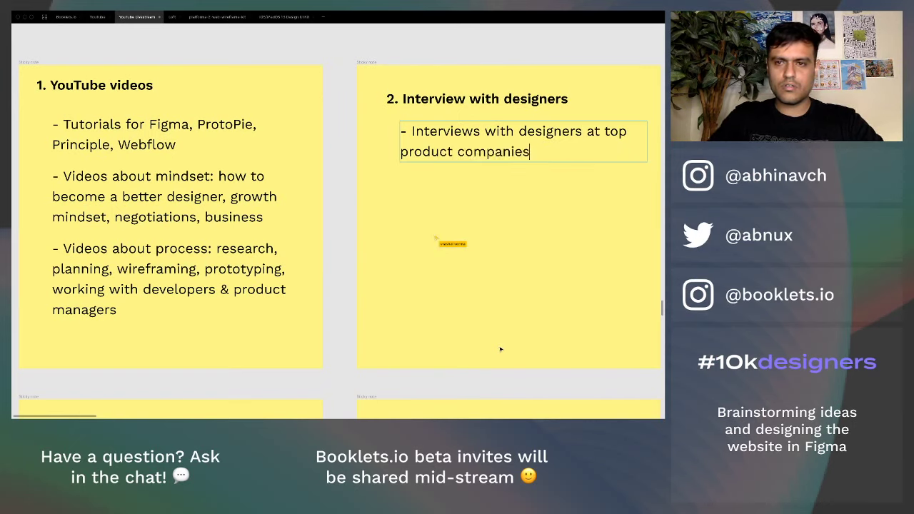
type(" (swig")
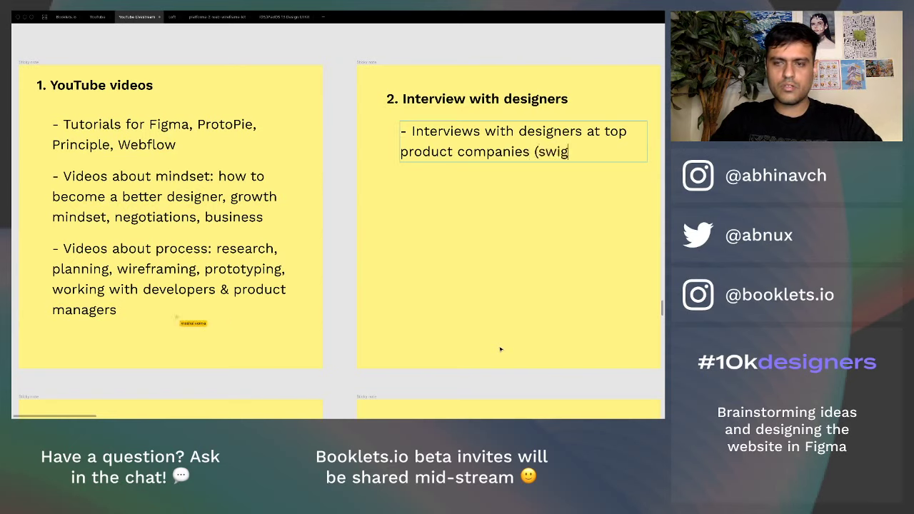
type("gy, uber, ")
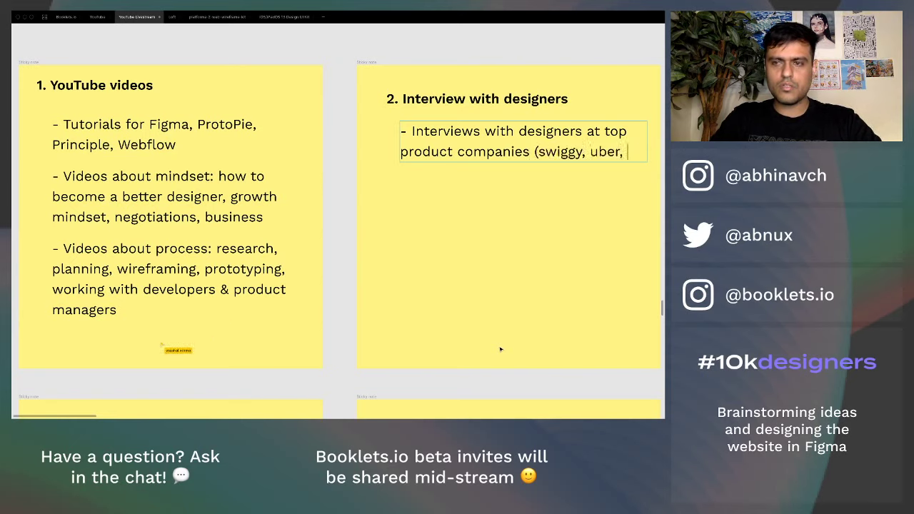
type("ola, ")
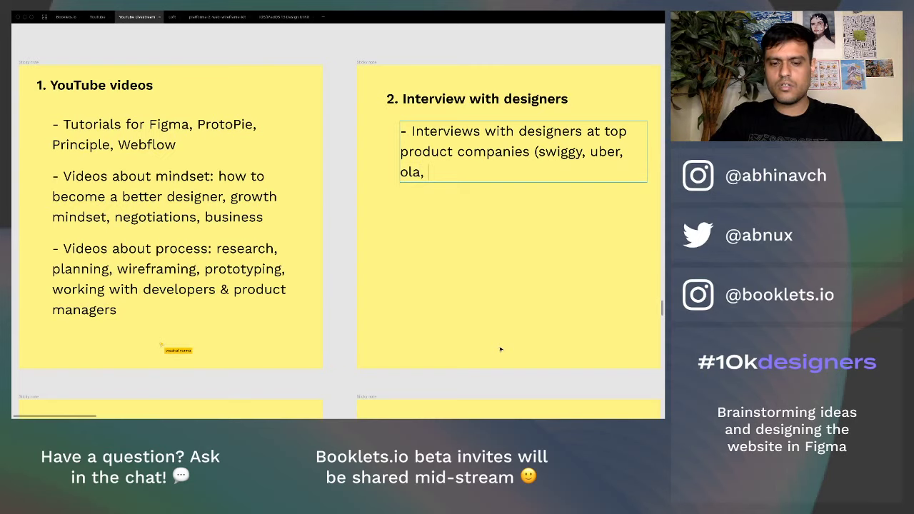
type("google")
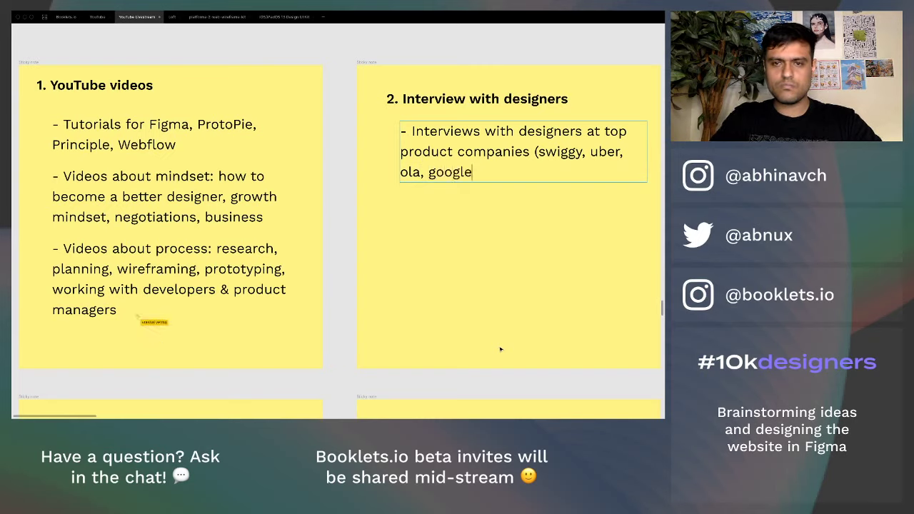
type(", facebook,")
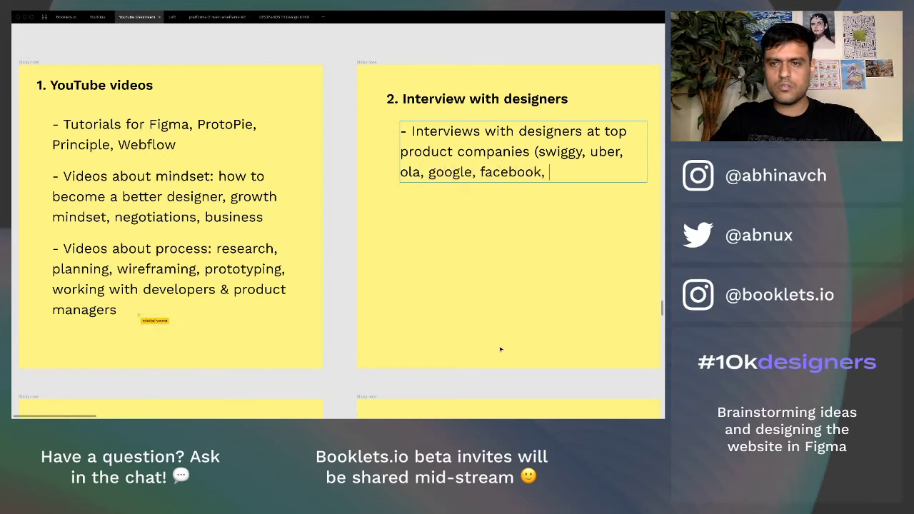
key("BackSpace")
key("BackSpace")
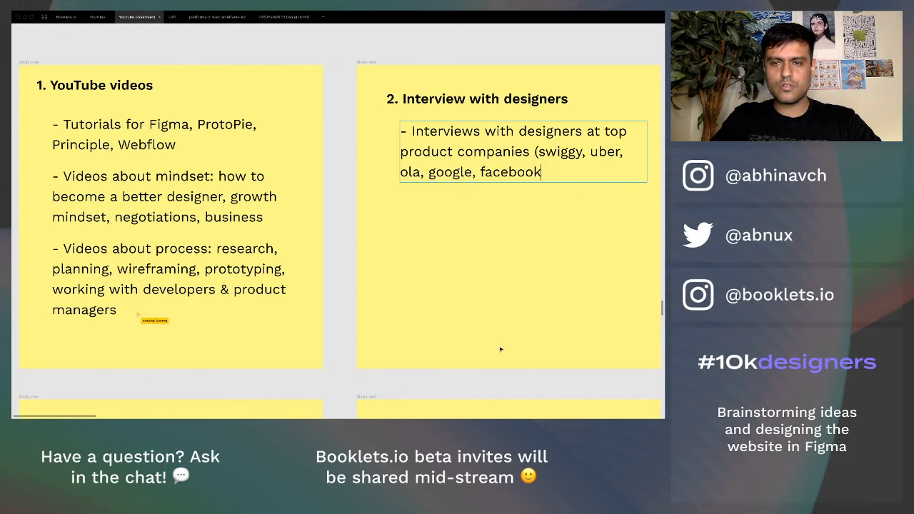
type("etc)")
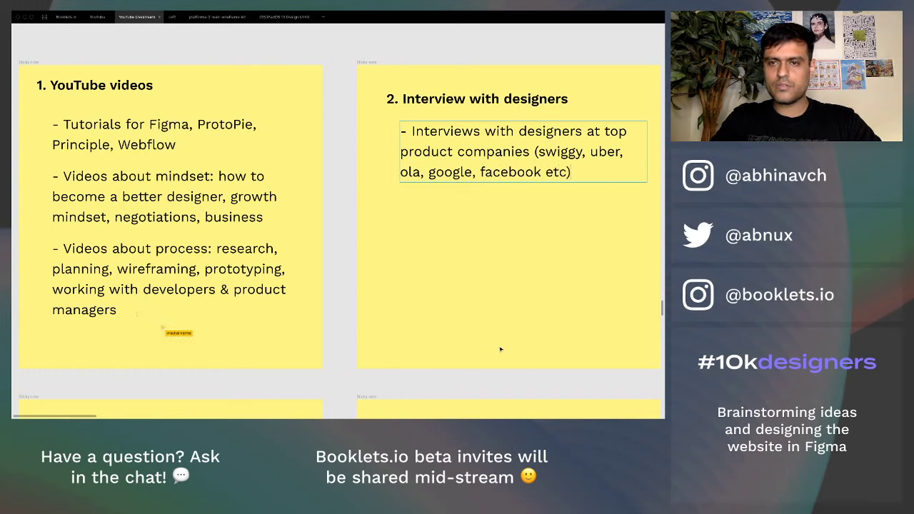
- Insert ", unacademy" after "facebook" in the company list of the interviews bullet
left_click(541, 172)
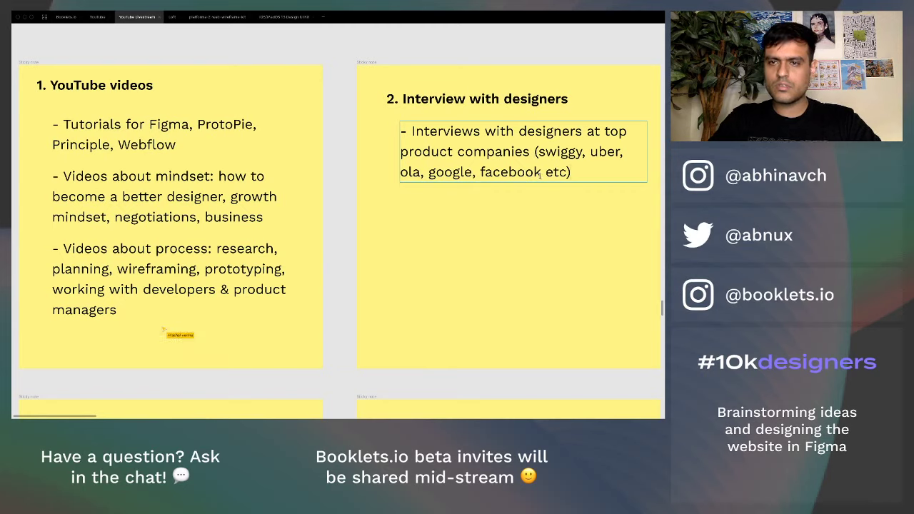
type(", u")
type("nacademy")
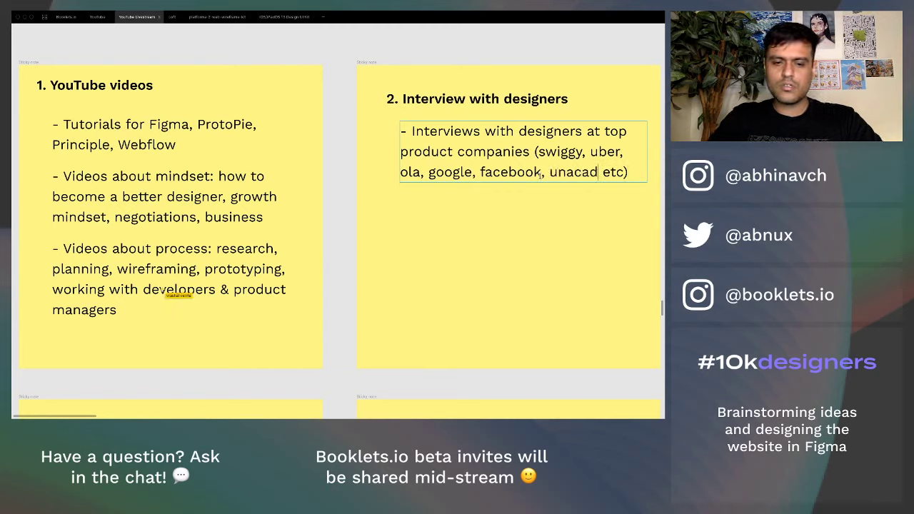
type(",")
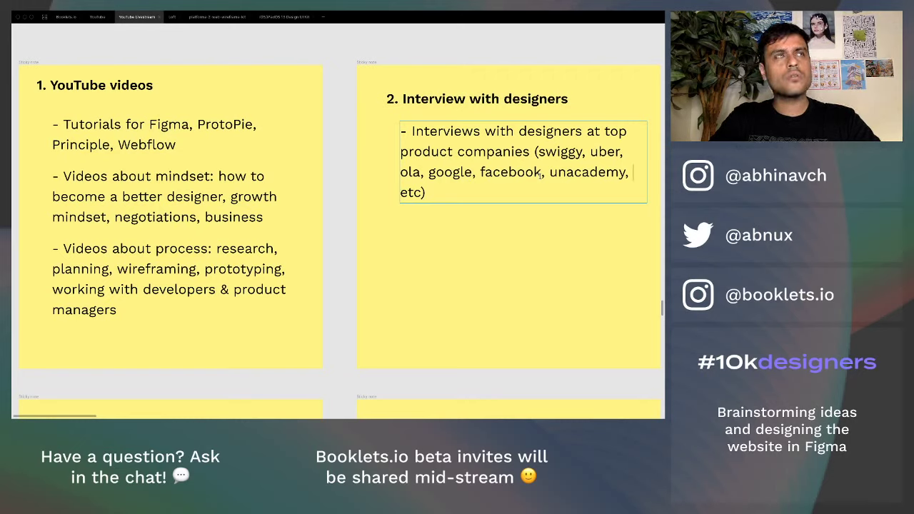
key("BackSpace")
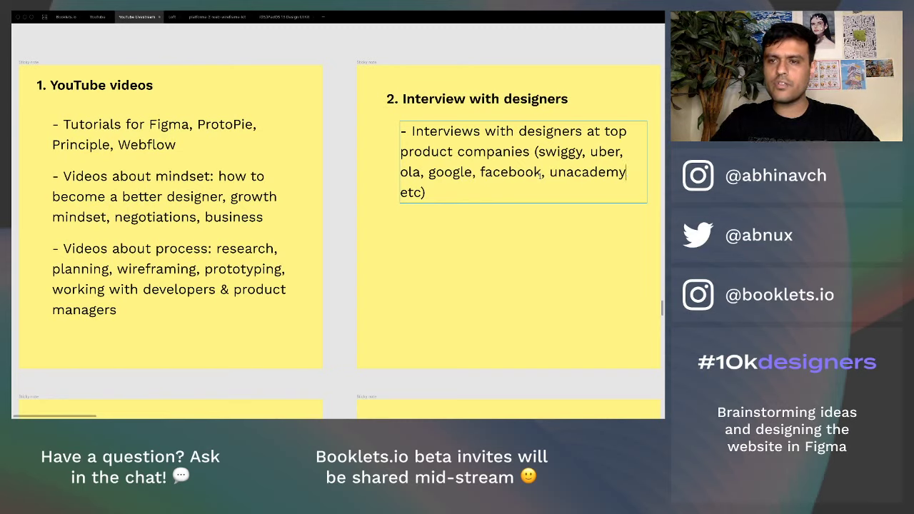
- Add a second bullet below the interviews one: "- Learn about how they got started"
left_click(470, 195)
key("Return")
key("Return")
key("Return")
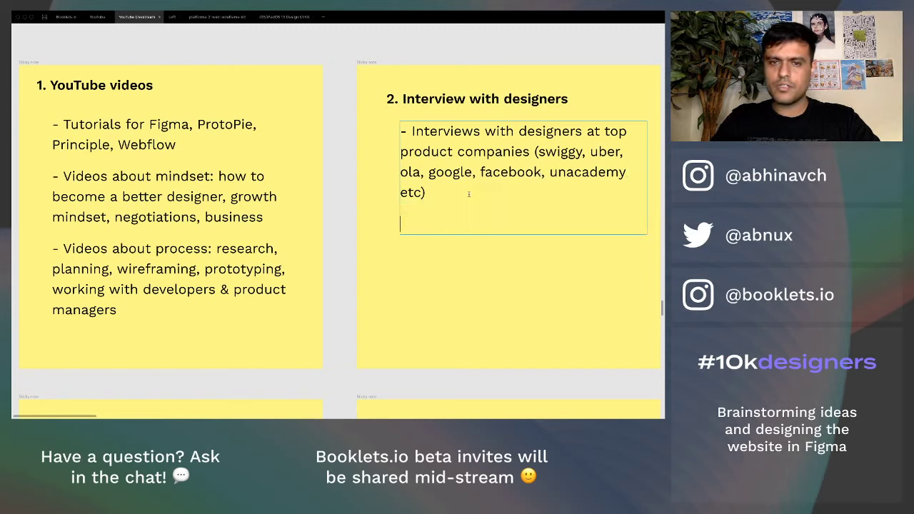
key("BackSpace")
key("BackSpace")
type("- ")
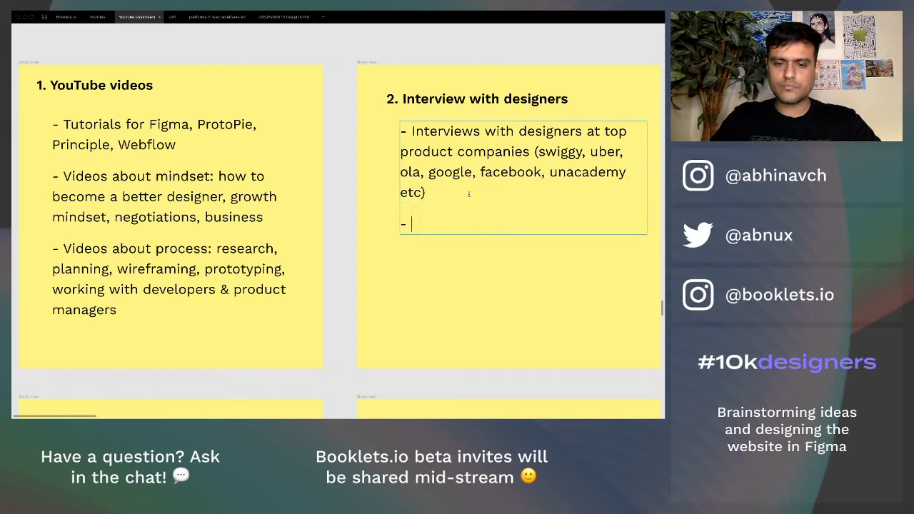
type("Learn about how t")
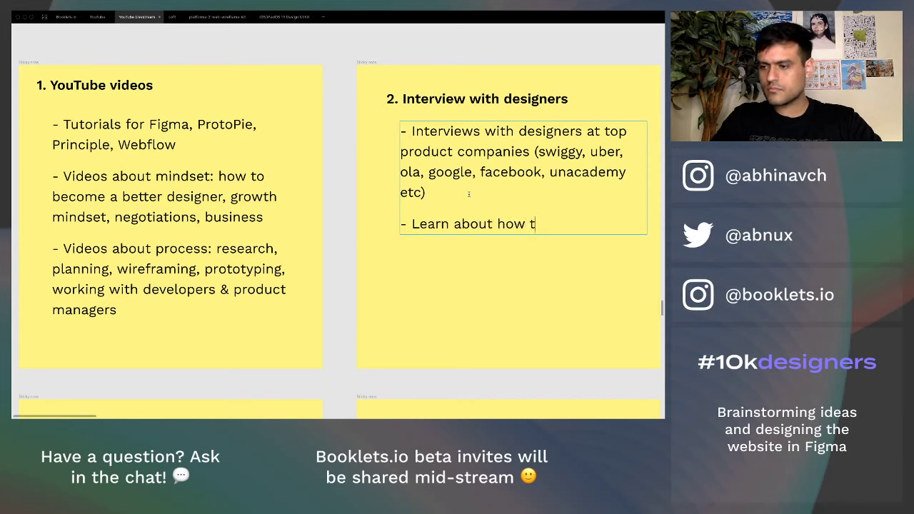
type("hey got started")
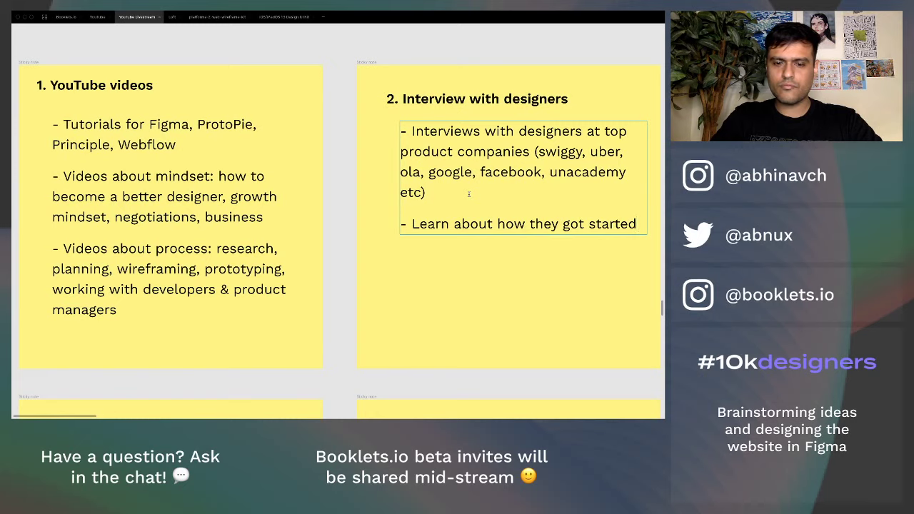
- Extend the "Learn about how they got started" bullet with ", their tips & suggestions, work culture of different companies"
type(", their tips")
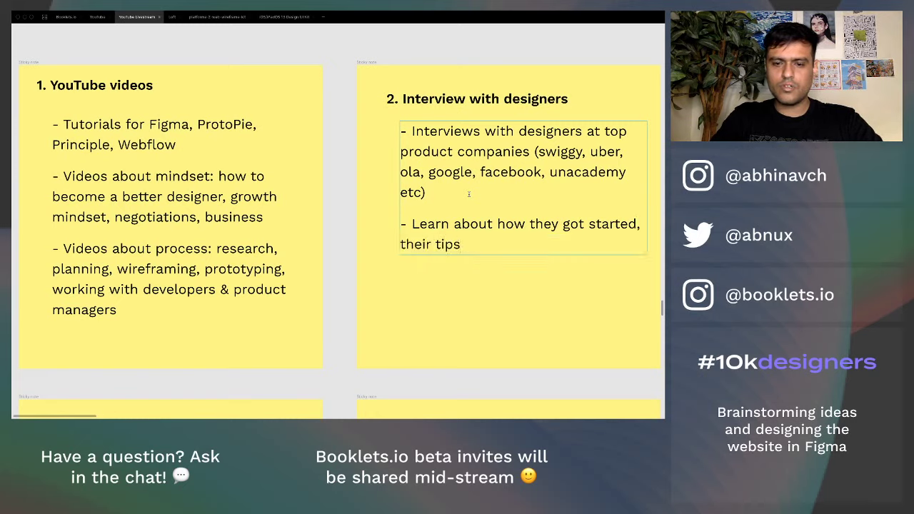
type(" & suggestions")
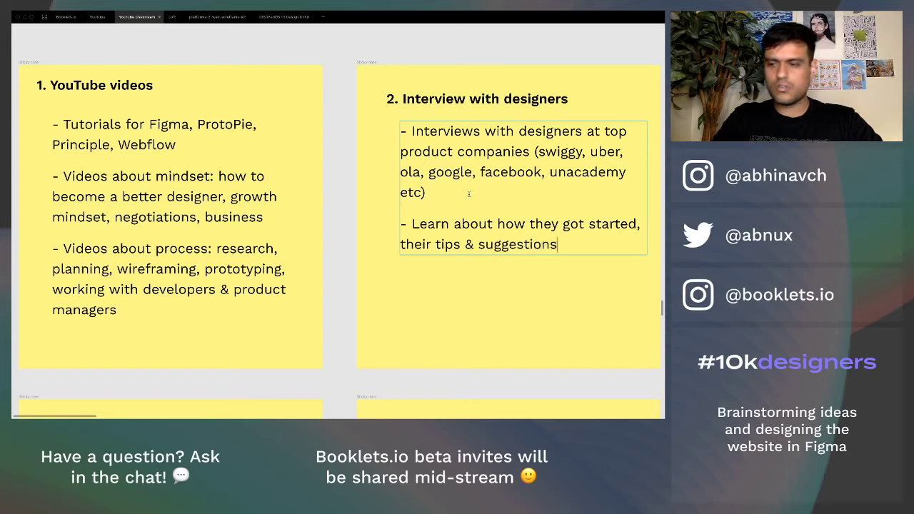
type(", work culture")
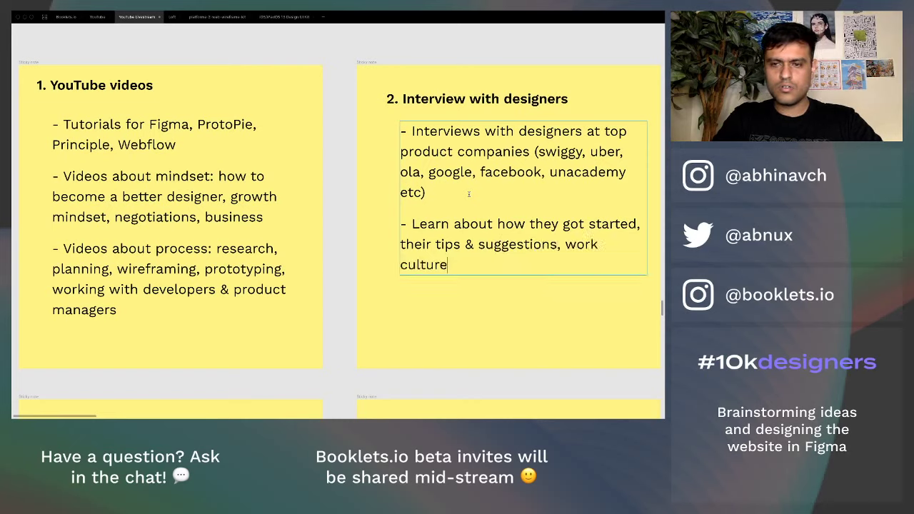
type(" of ")
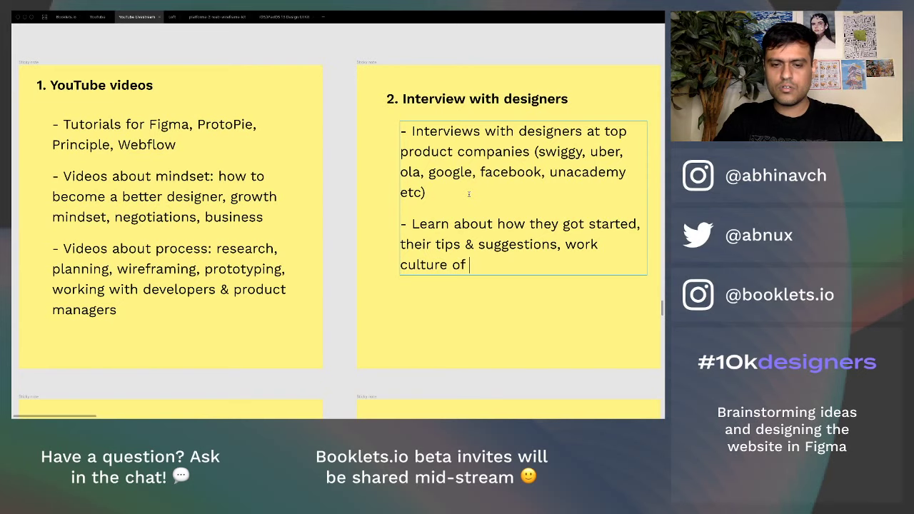
type("different compa")
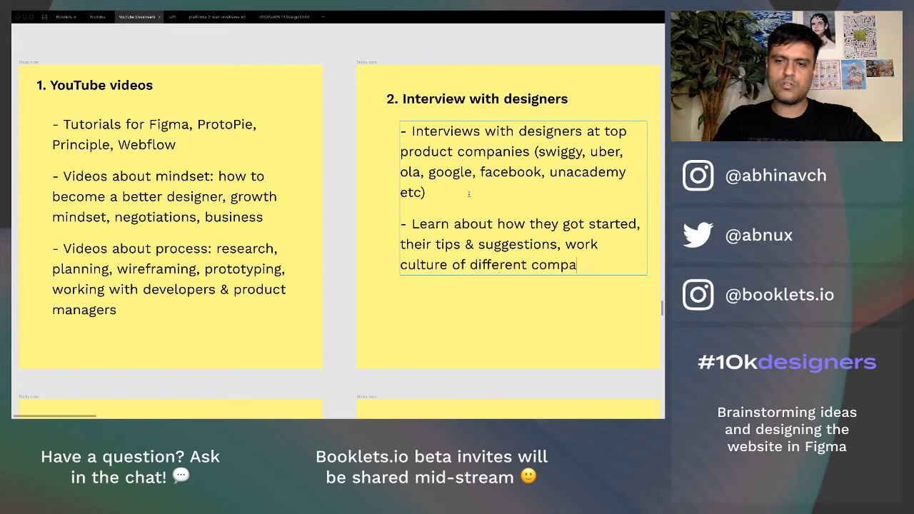
type("nies")
key("Return")
key("Return")
key("Return")
type("- Produ")
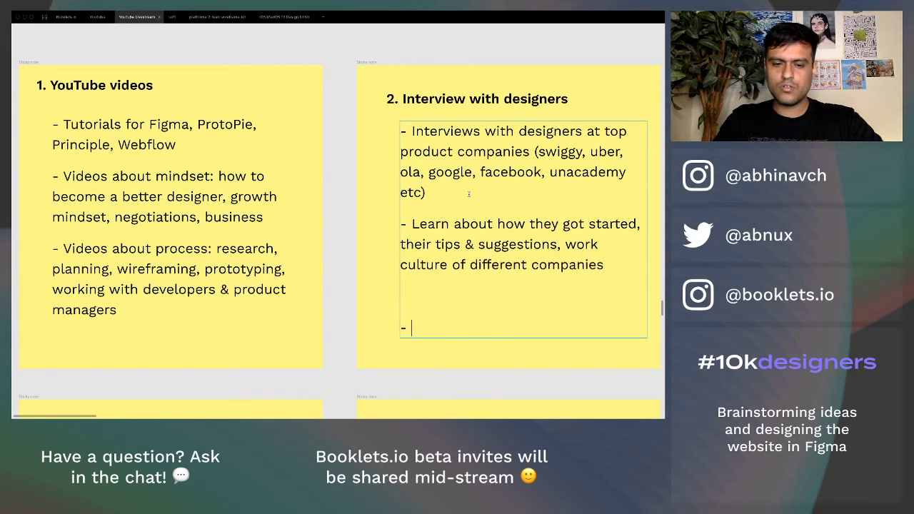
key("BackSpace")
key("BackSpace")
key("BackSpace")
key("BackSpace")
key("BackSpace")
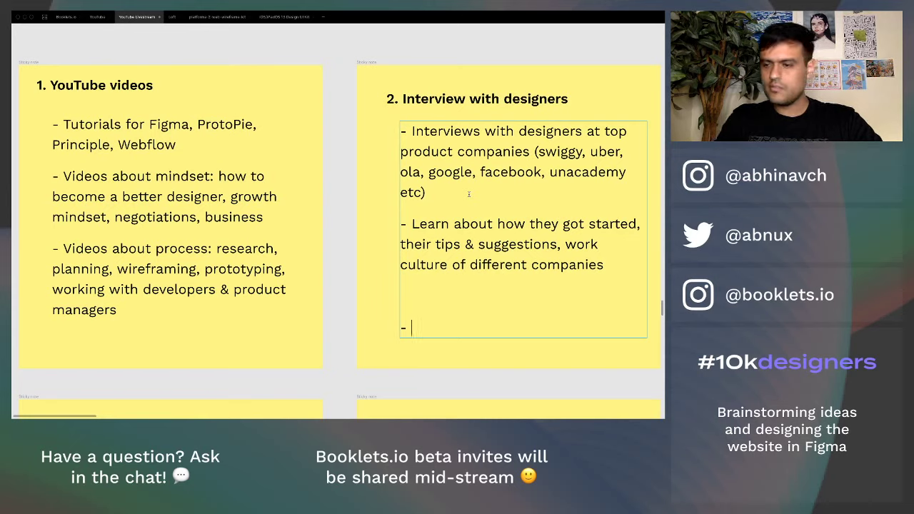
key("BackSpace")
key("BackSpace")
key("BackSpace")
key("BackSpace")
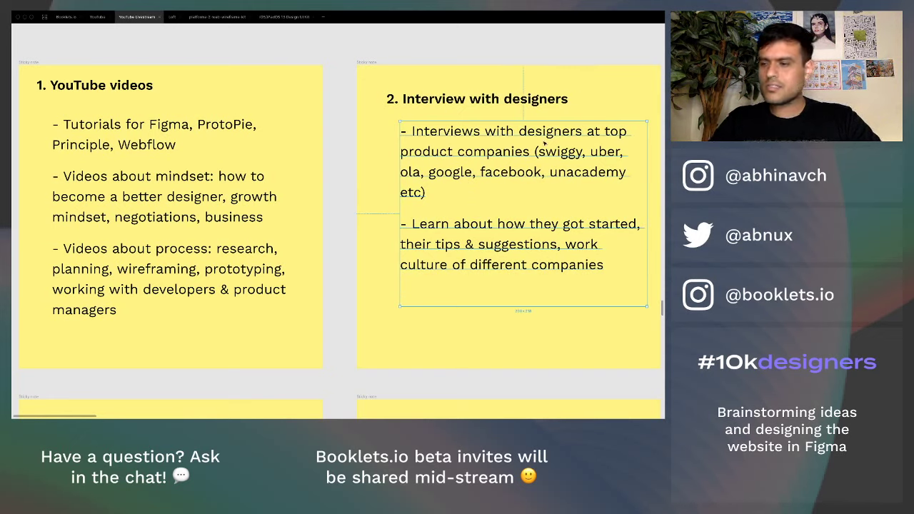
- Insert "(podcast/video)" after "Interviews" in the first bullet of the designer interviews note
key("ctrl+a")
left_click(480, 133)
type("(")
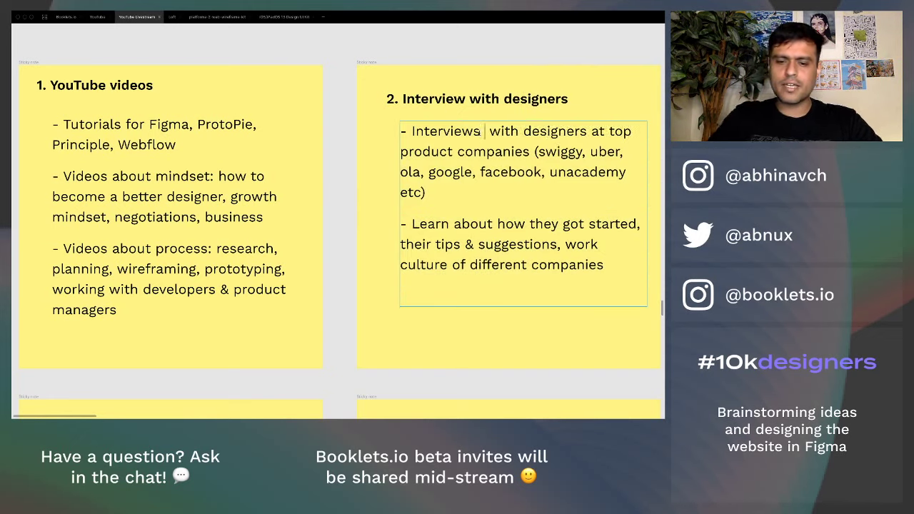
type("podcast")
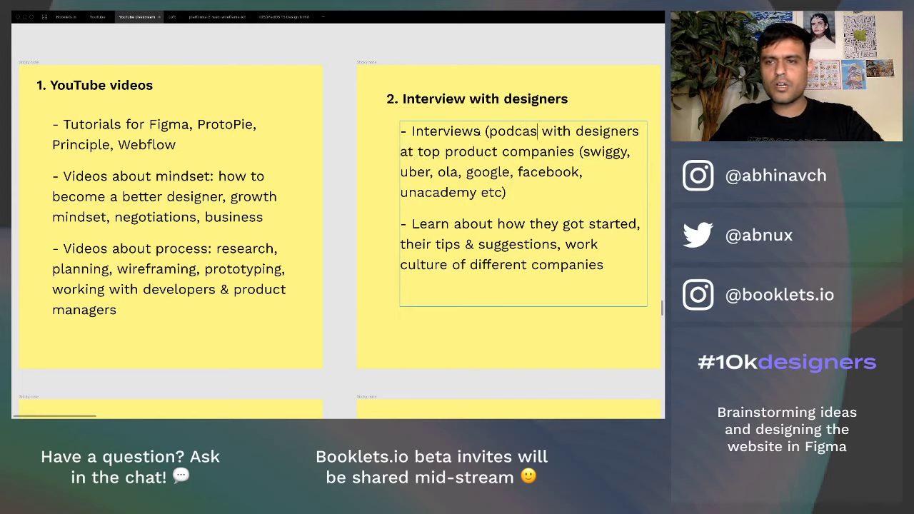
type("/video)")
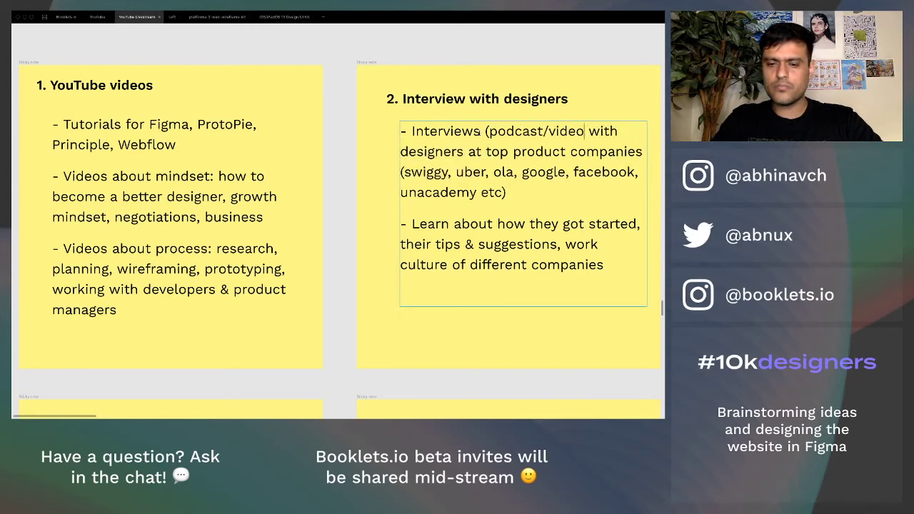
- Add a third bullet to the designer interviews note: "- Small startups, design agencies, MNCs,"
left_click(605, 266)
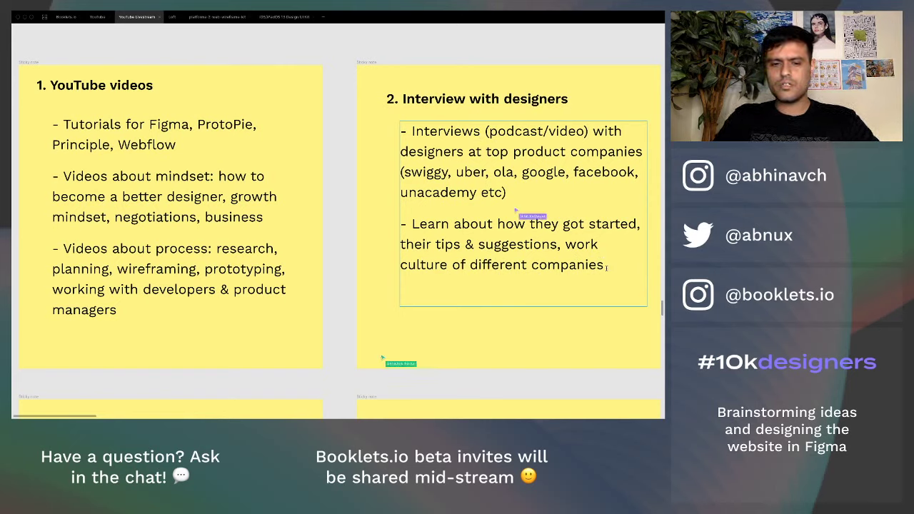
key("Return")
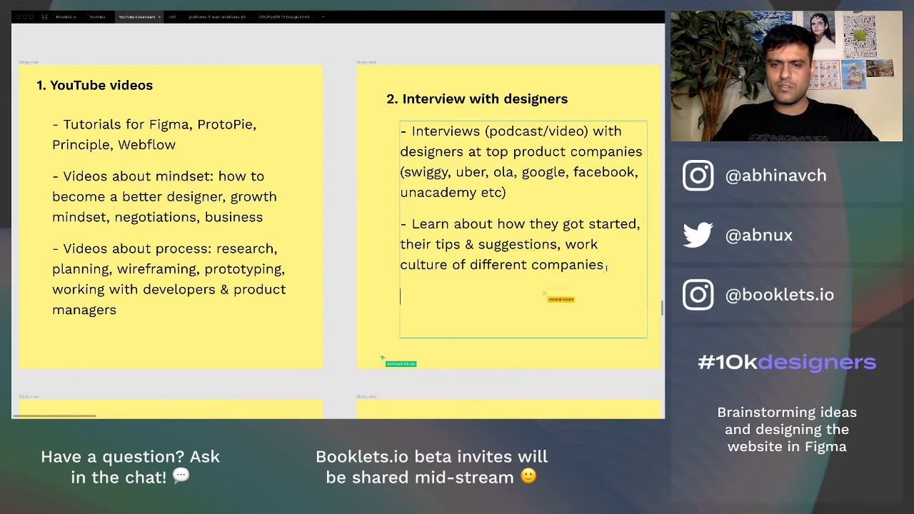
type("- Small star")
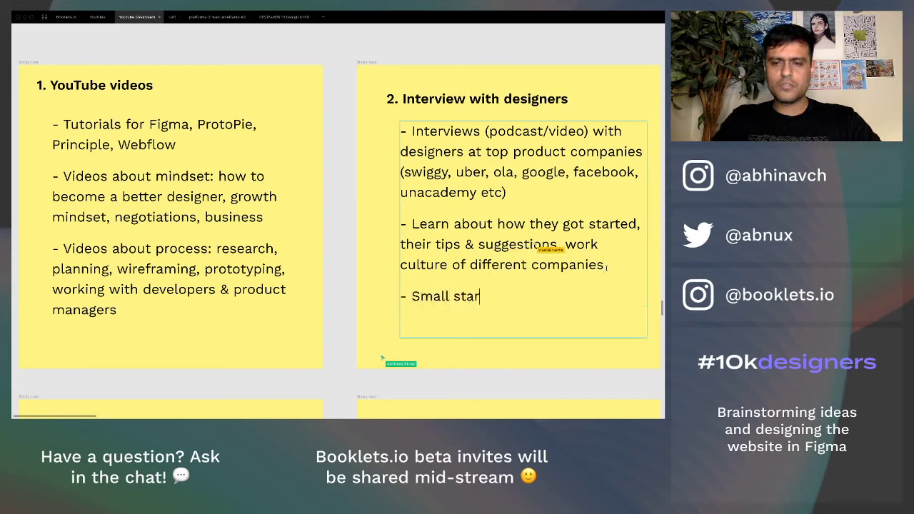
type("tups,")
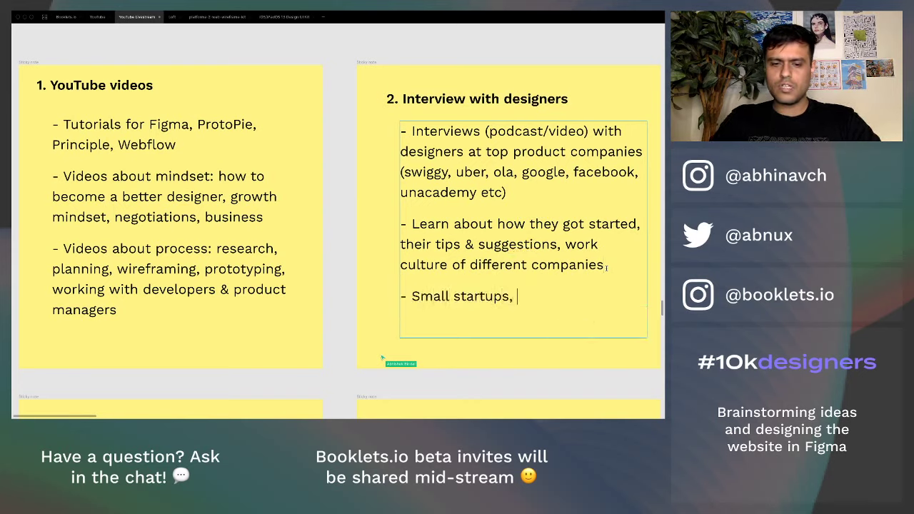
type(" agencies")
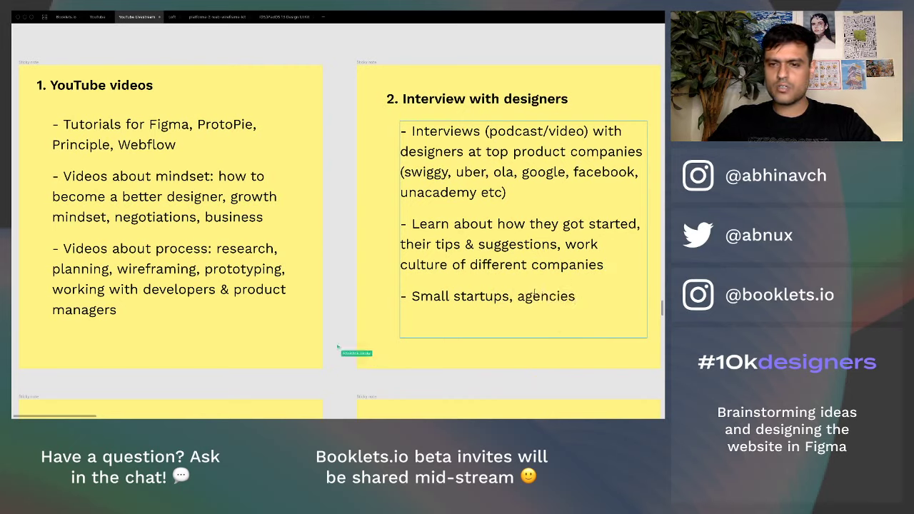
left_click(518, 296)
type("design")
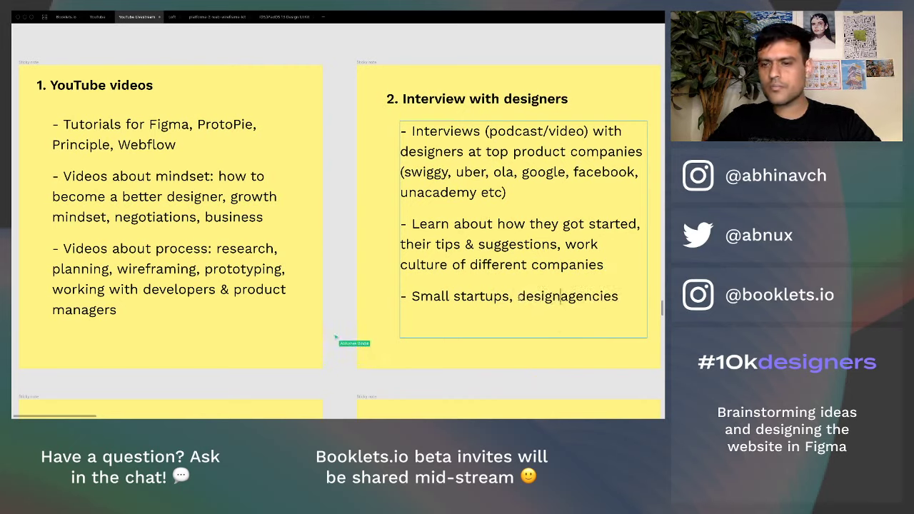
left_click(624, 296)
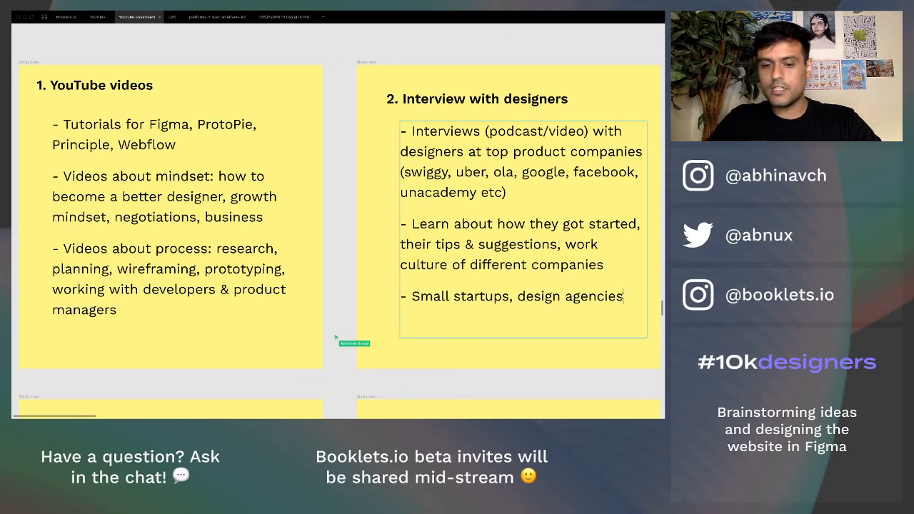
type(", MNCs,")
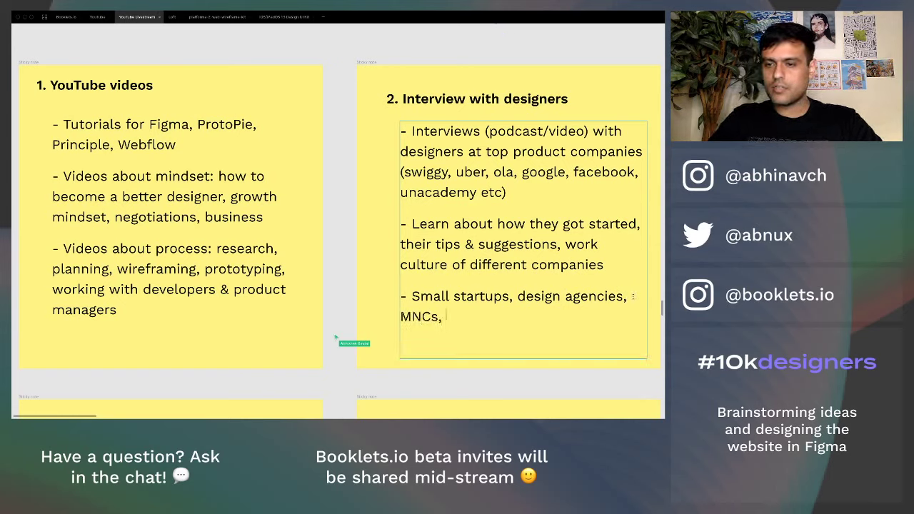
- Insert "big startups," before "MNCs" in the third bullet of the designer interviews note
left_click(632, 296)
type("bi")
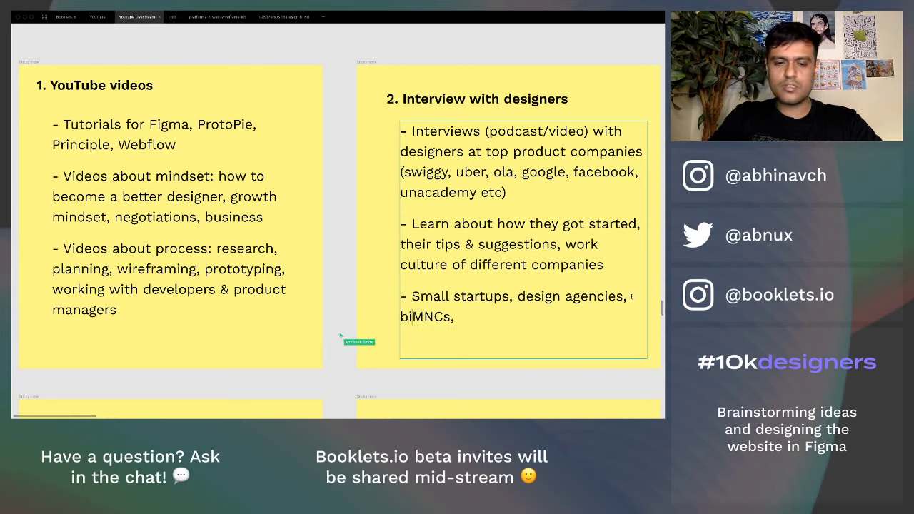
type("g startups")
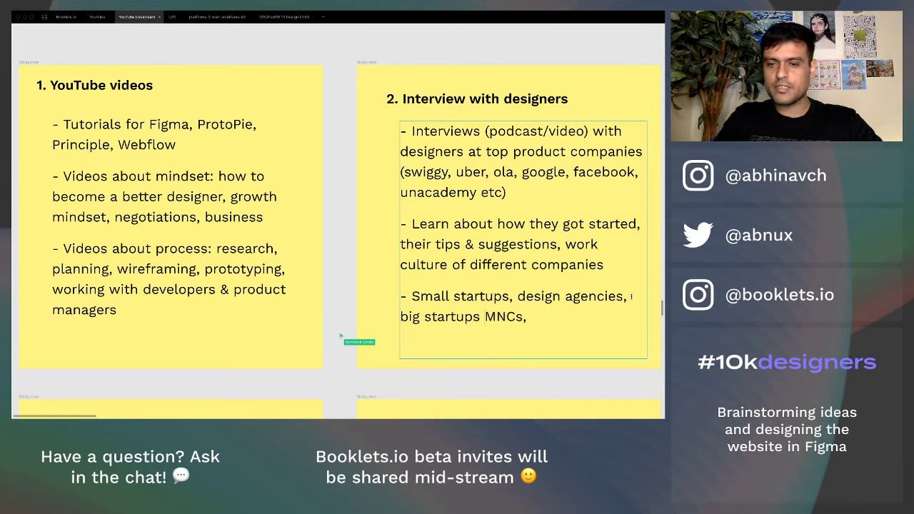
key("BackSpace")
type(",")
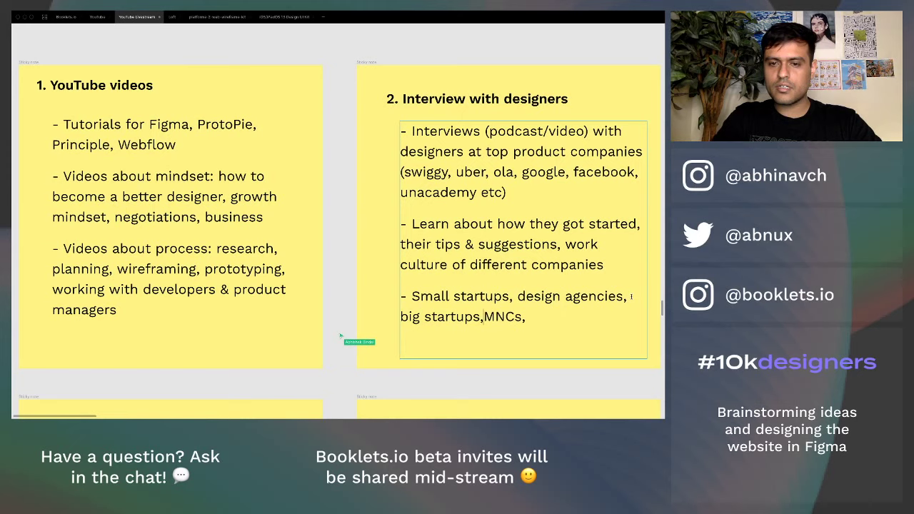
- Reword the start of the third bullet from "Small startups" to "Experiences at small startups"
left_click(422, 296)
key("BackSpace")
type("Experie")
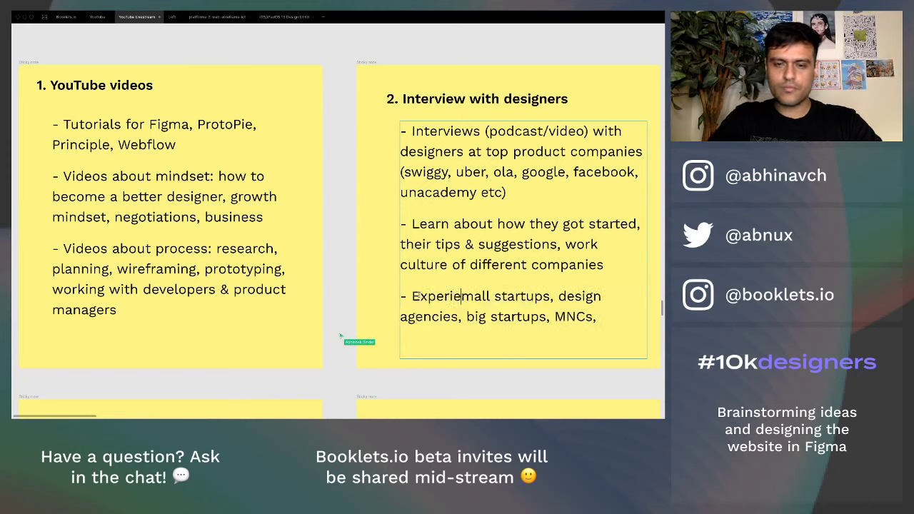
type("nces at")
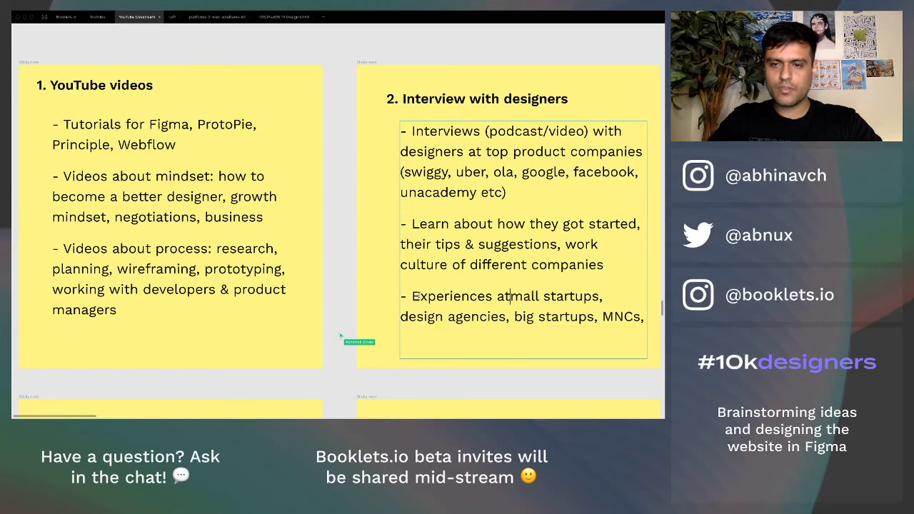
type("s")
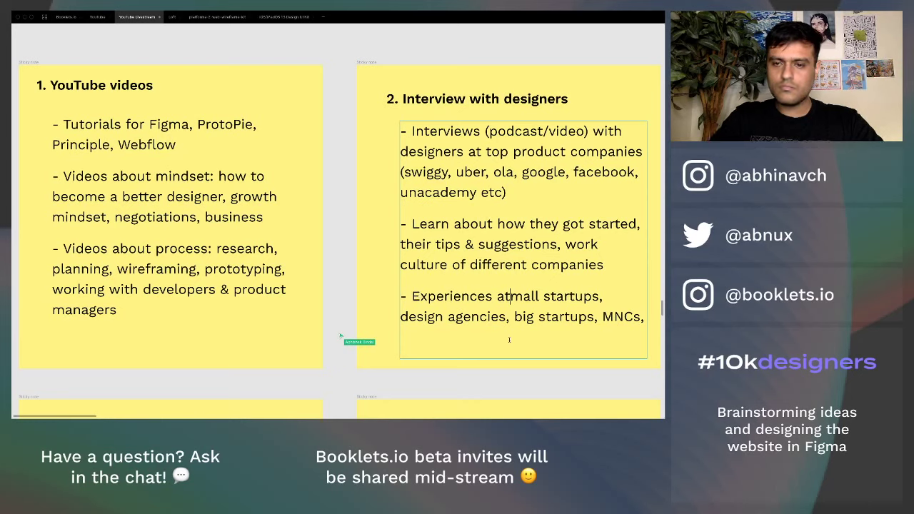
key("BackSpace")
type("s")
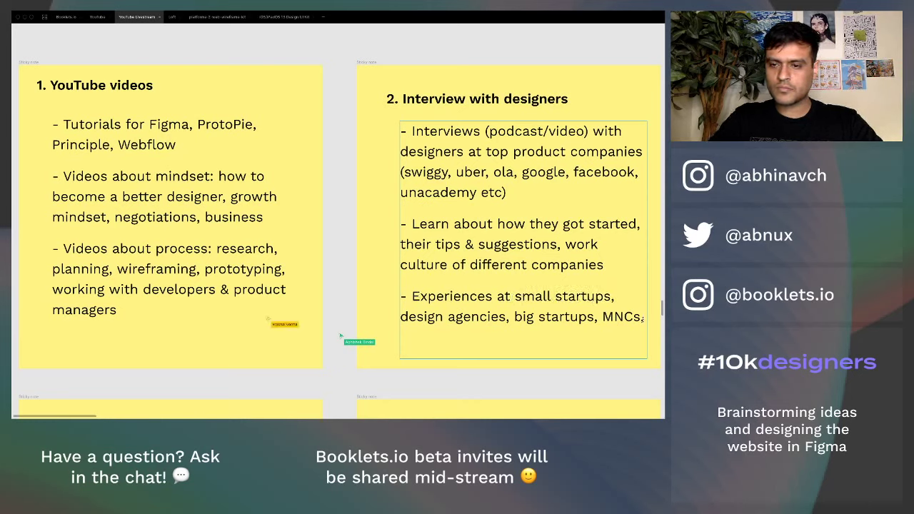
- Add a fourth bullet to the designer interviews note: "- How they got a job/internship at a company"
left_click(644, 318)
key("Return")
type("- ")
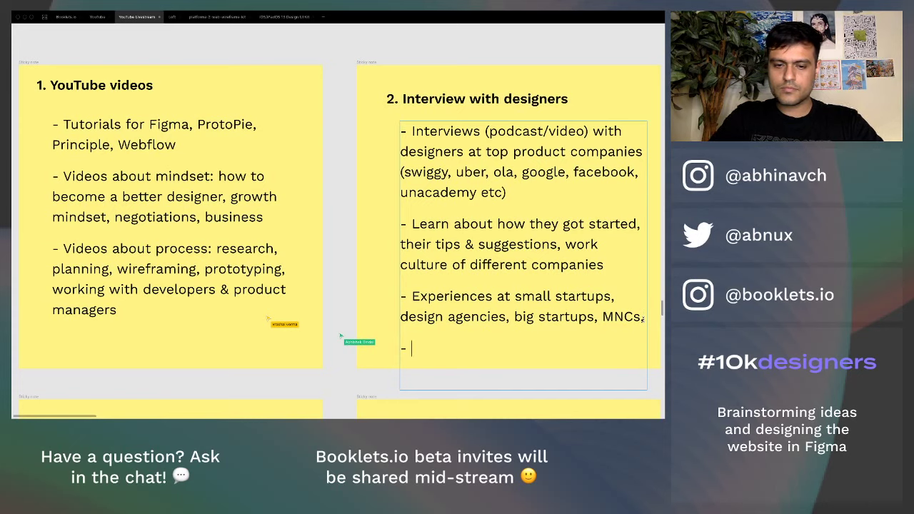
type("How they got a ")
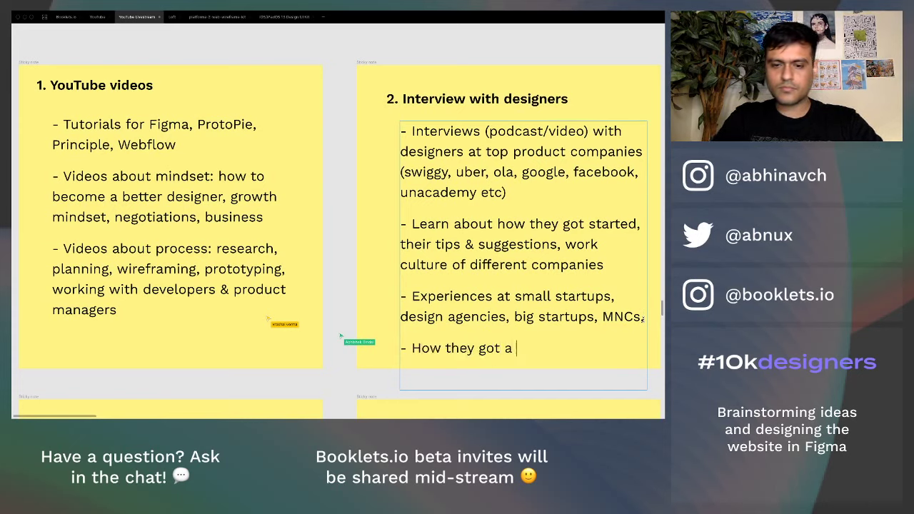
type("job at a ")
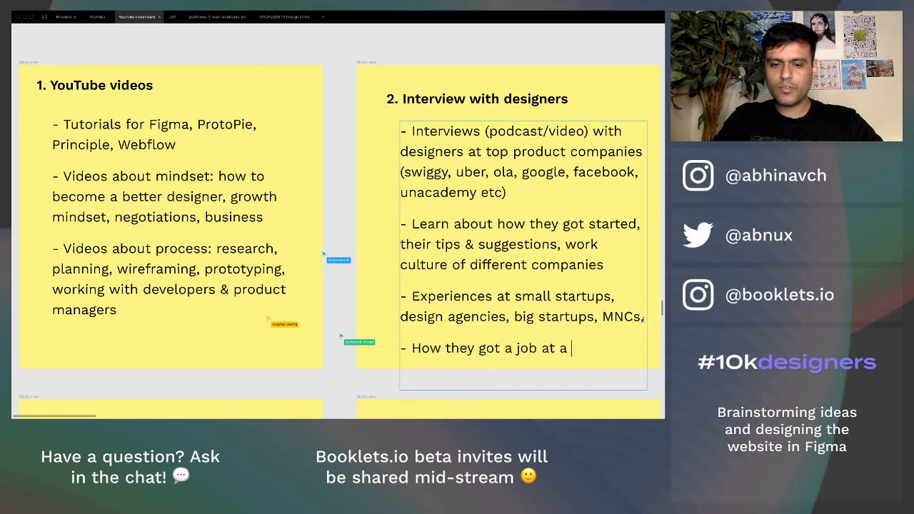
type("company")
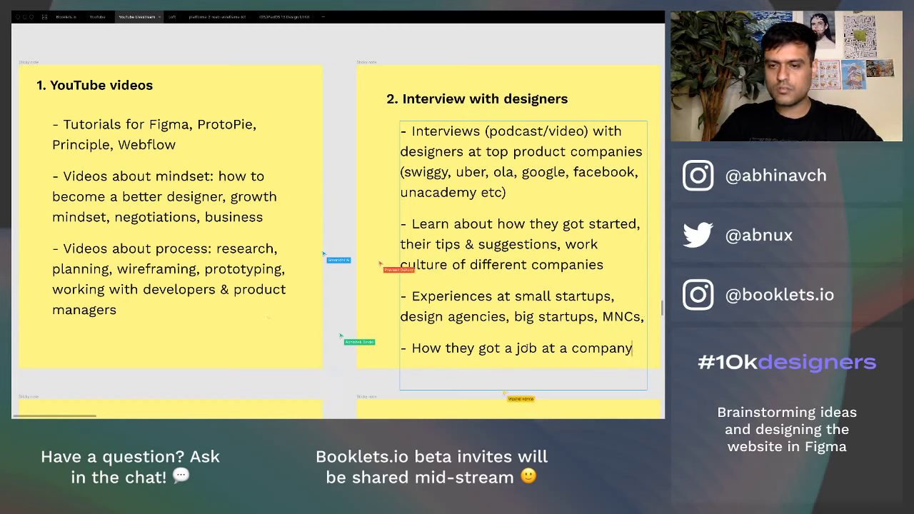
left_click(536, 348)
type("/intern")
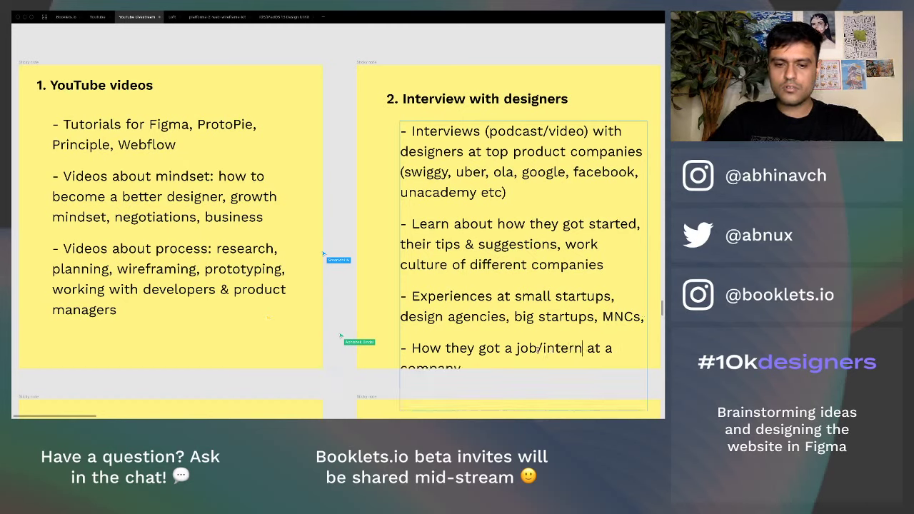
type("ship")
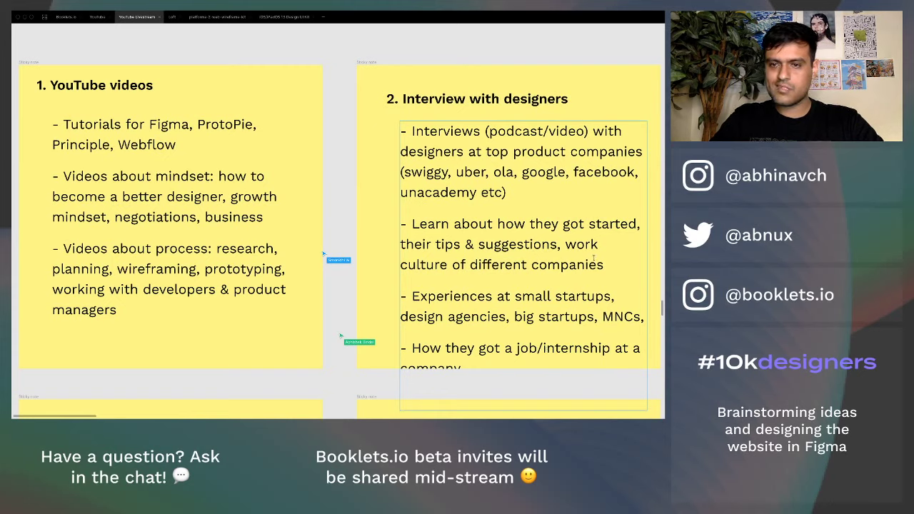
- Insert "& processes" after "work culture" in the second bullet of the designer interviews note
left_click(452, 264)
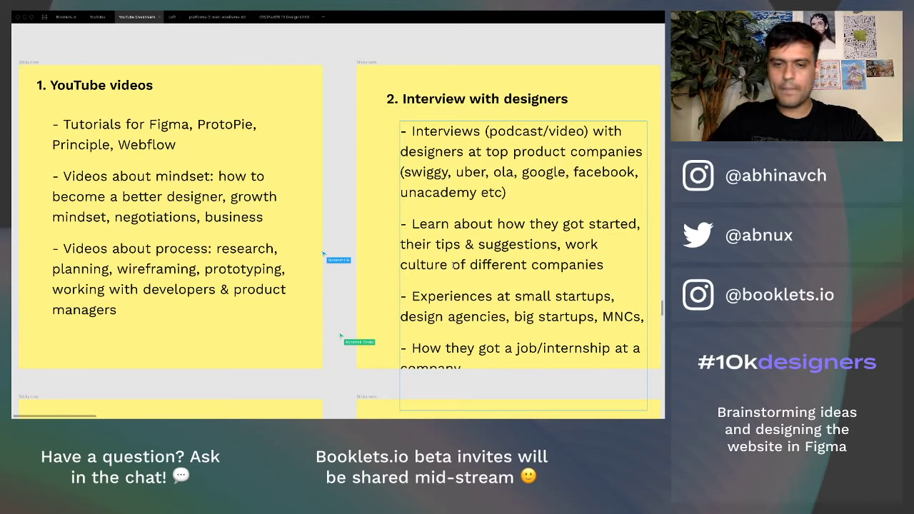
type("& processes")
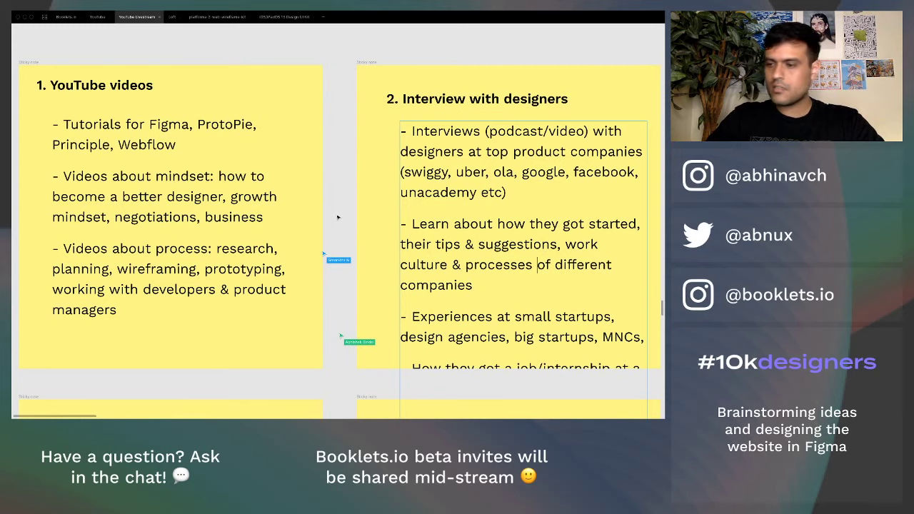
scroll(337, 217, "down", 5)
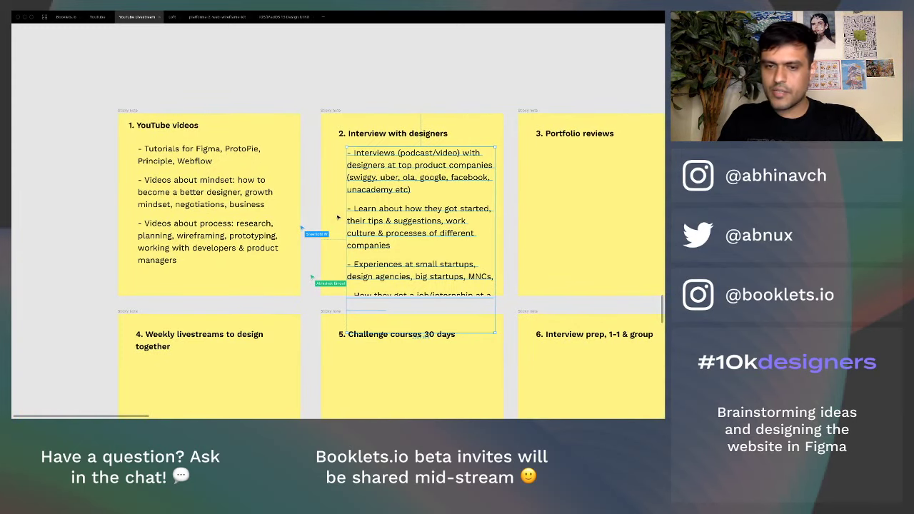
- Set the font size of the bullet text in the designer interviews note to 12
key("ctrl+backslash")
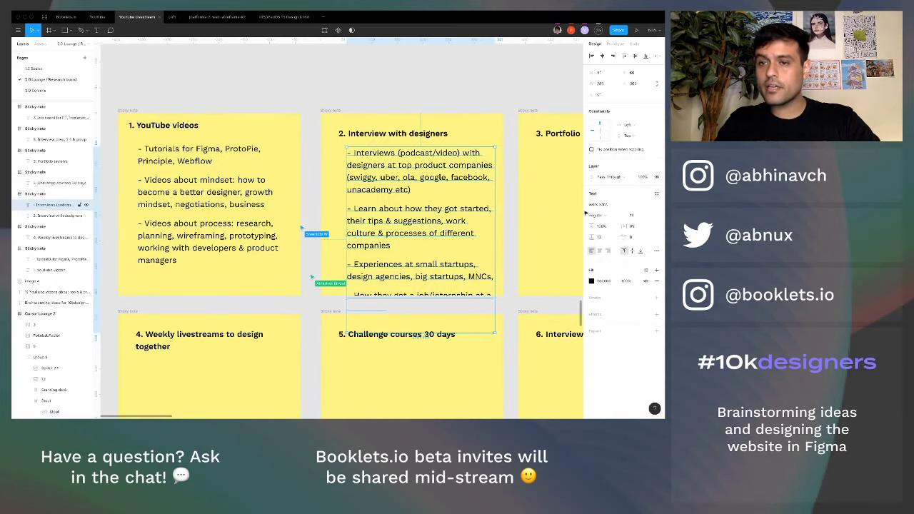
left_click(635, 217)
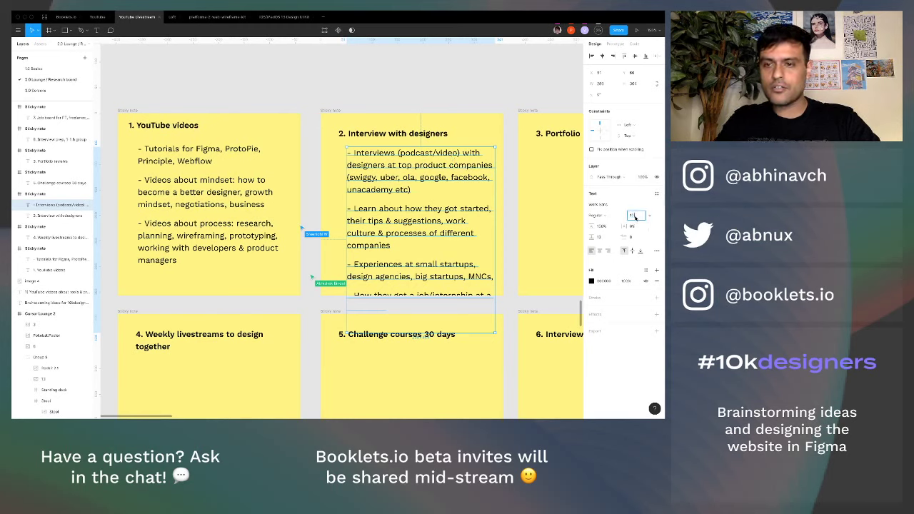
type("12")
key("Return")
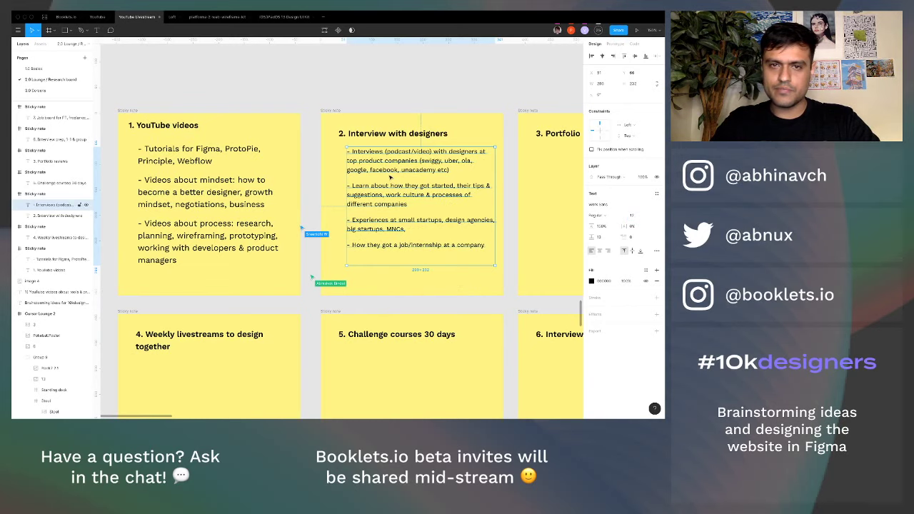
- Extend the fourth bullet of the designer interviews note with ", interview processes at different companies"
double_click(485, 246)
left_click(488, 245)
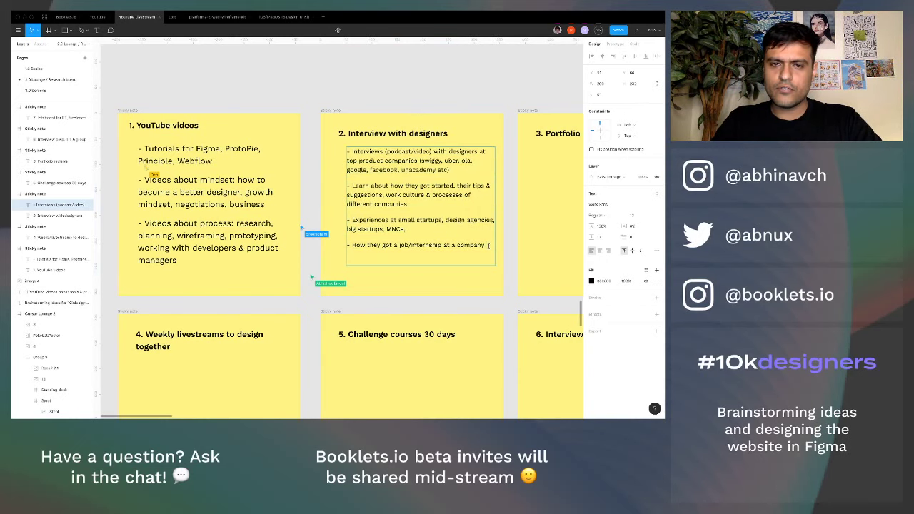
scroll(488, 245, "up", 1)
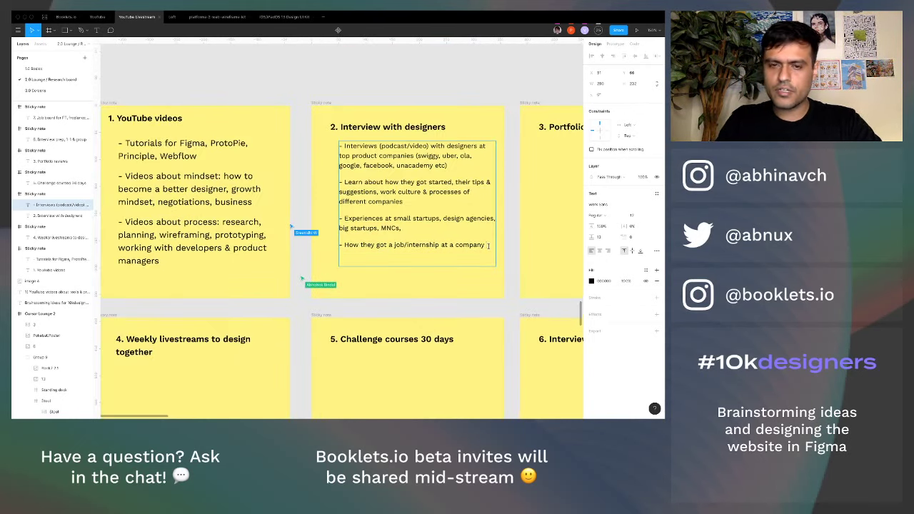
key("super+backslash")
scroll(465, 253, "up", 3)
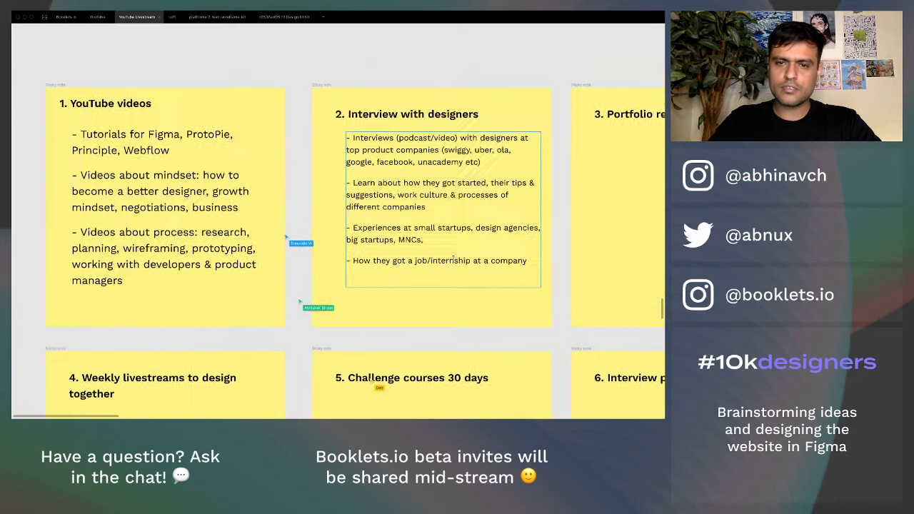
scroll(453, 259, "left", 1)
scroll(453, 259, "left", 1)
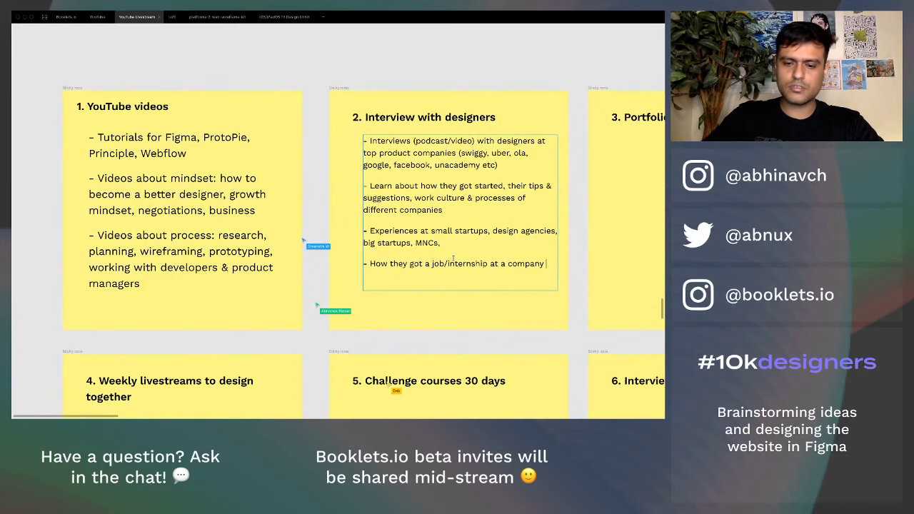
type("intervi")
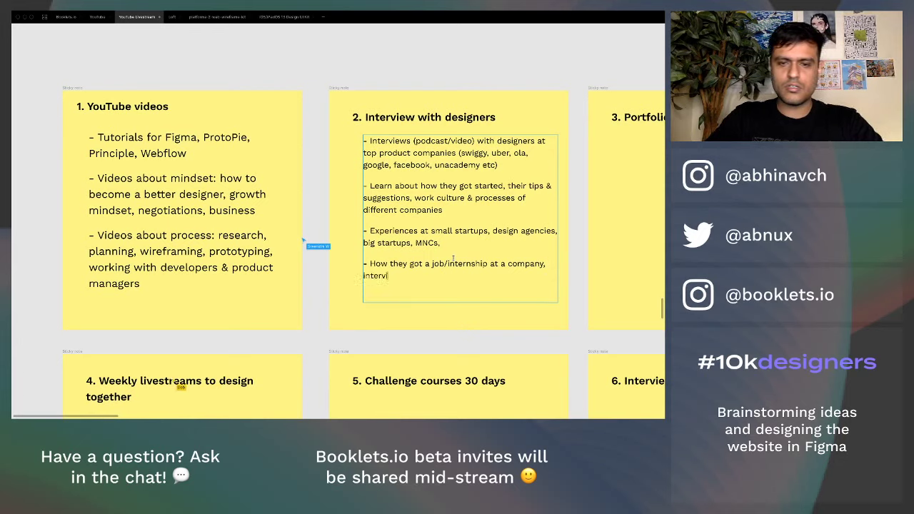
type("ew processes a")
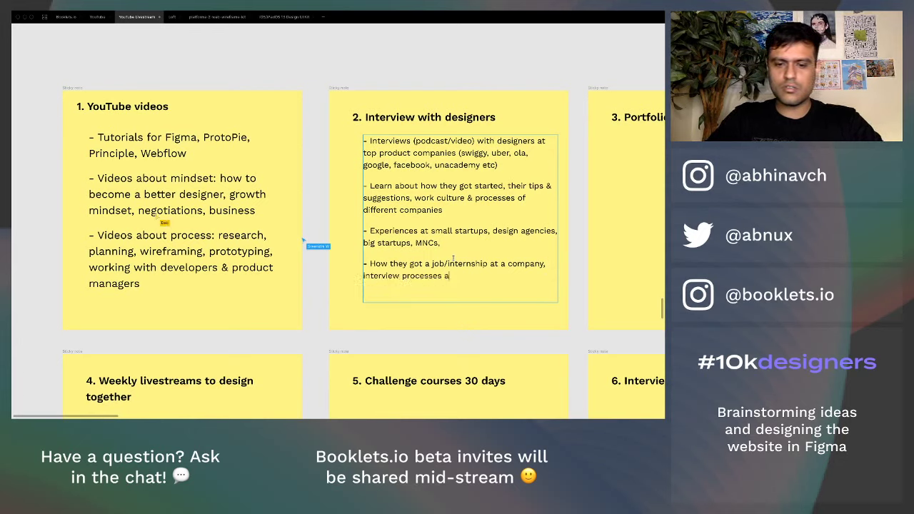
type("t different co")
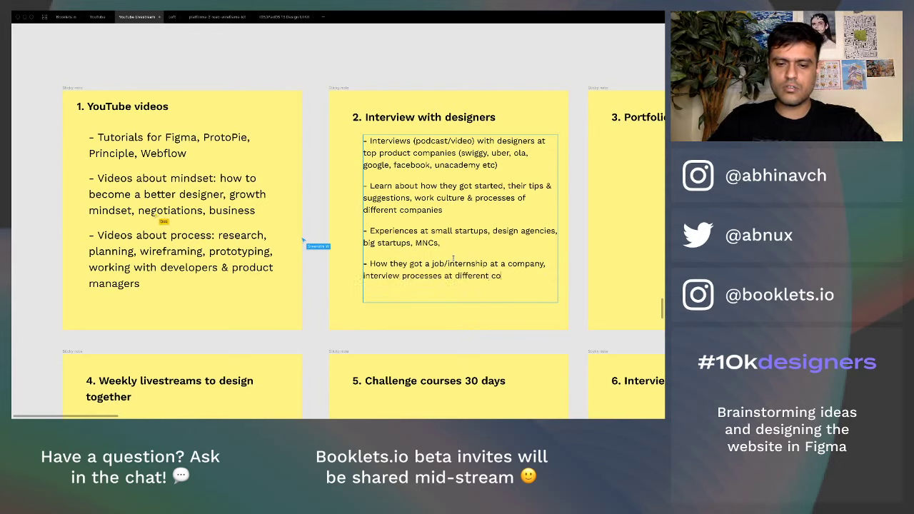
type("mpanies")
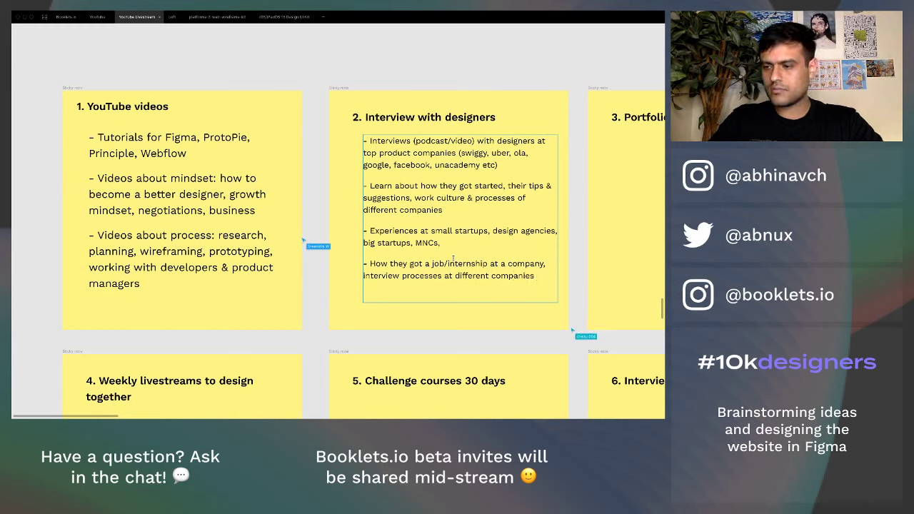
- Insert "typography," before "research" in the third bullet of the YouTube videos note
left_click(193, 247)
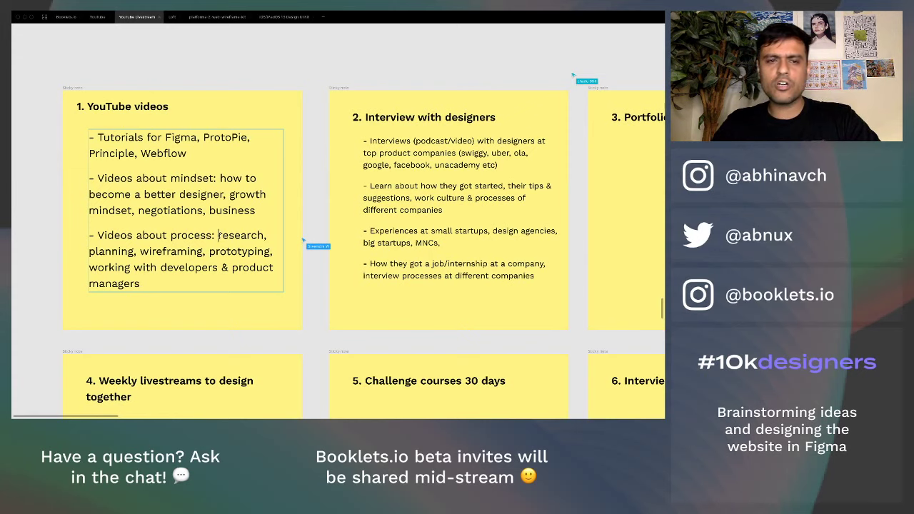
type("typogr")
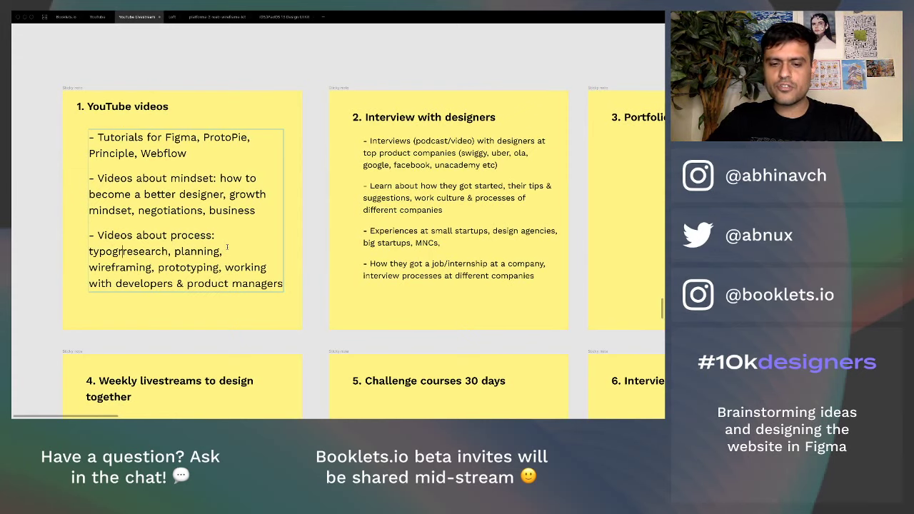
type("aphy,")
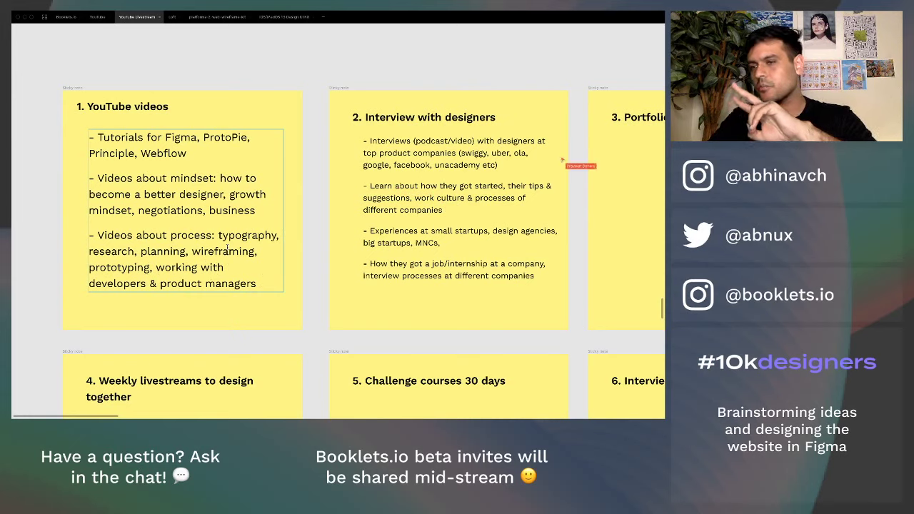
key("Escape")
left_click(318, 291)
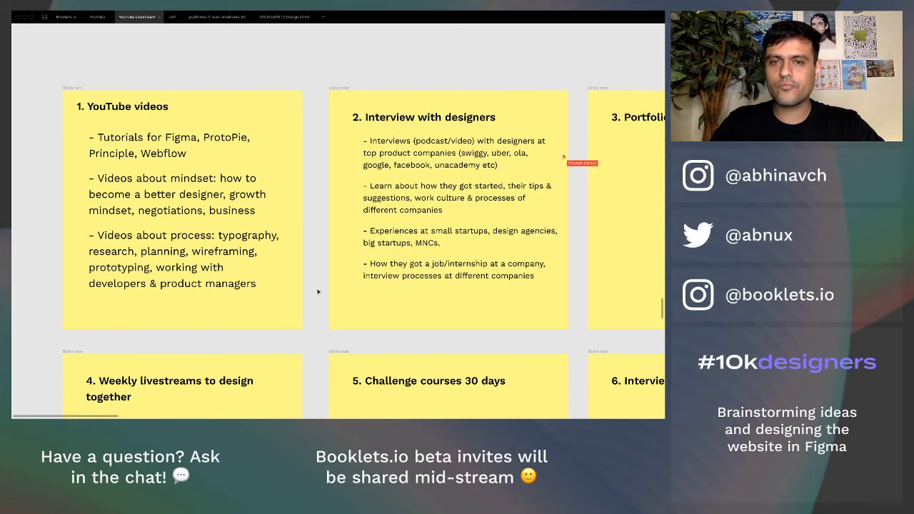
scroll(318, 291, "up", 5)
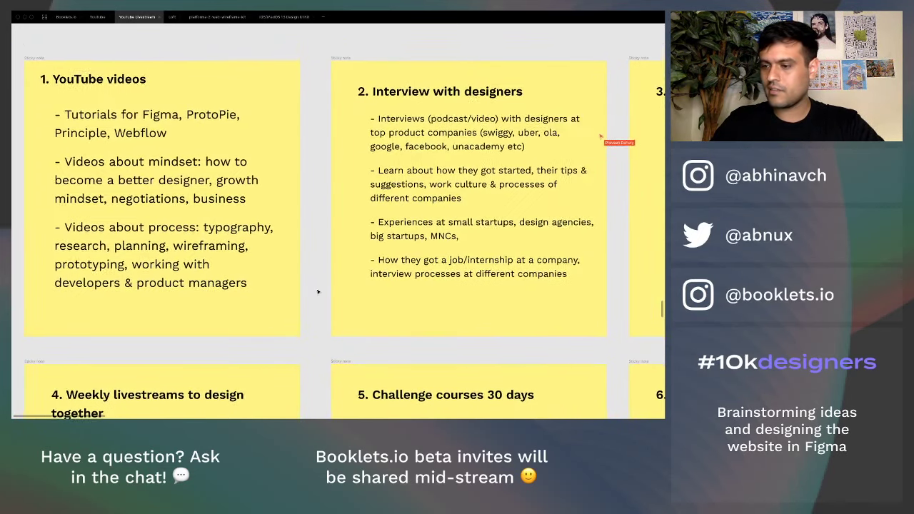
scroll(317, 292, "left", 2)
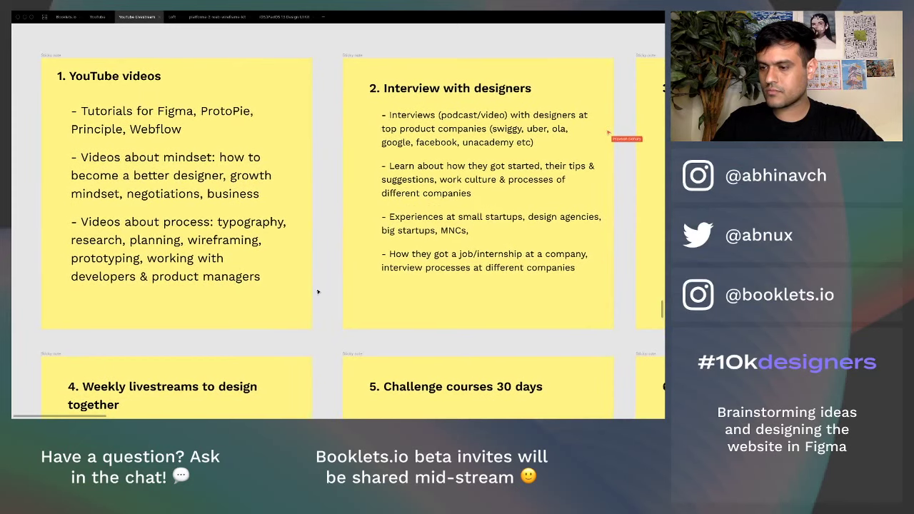
scroll(318, 292, "left", 1)
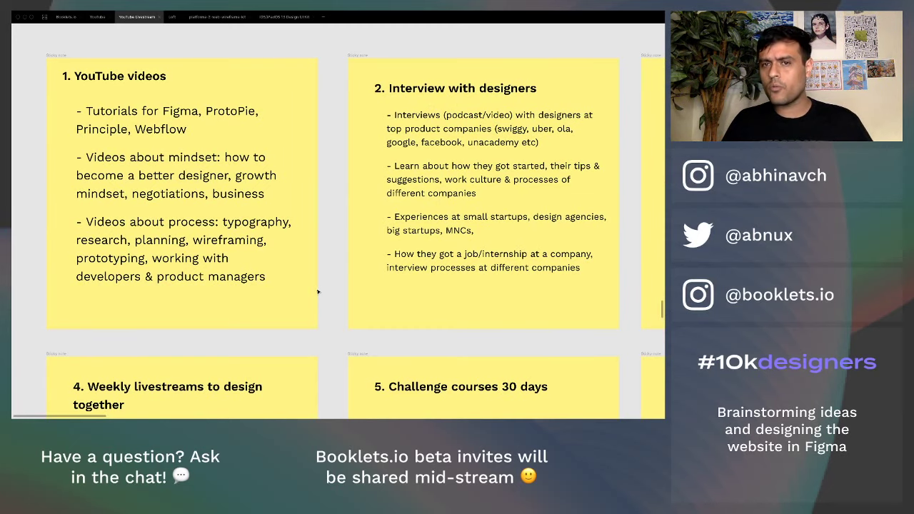
scroll(318, 291, "down", 2)
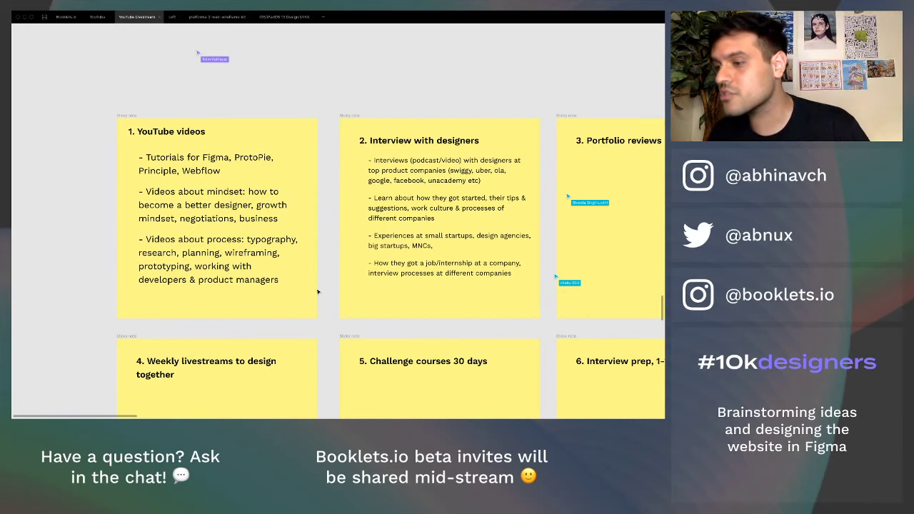
scroll(318, 292, "up", 5)
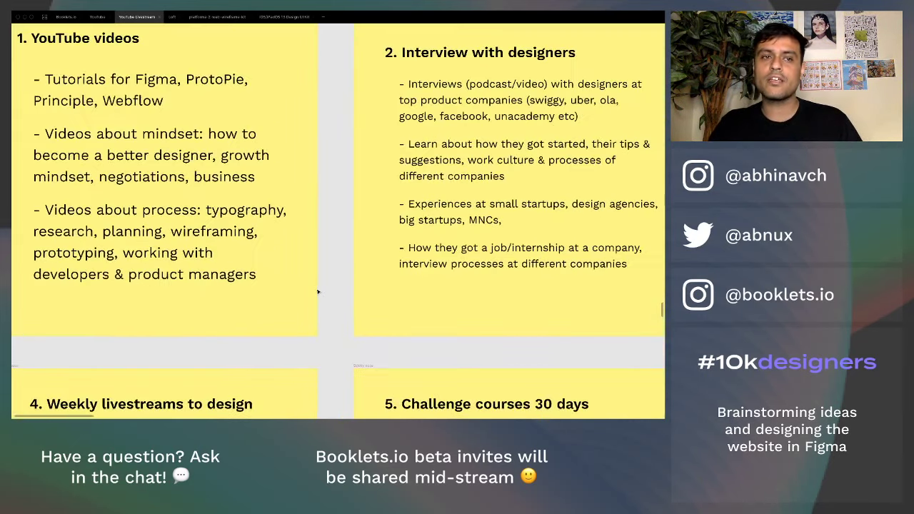
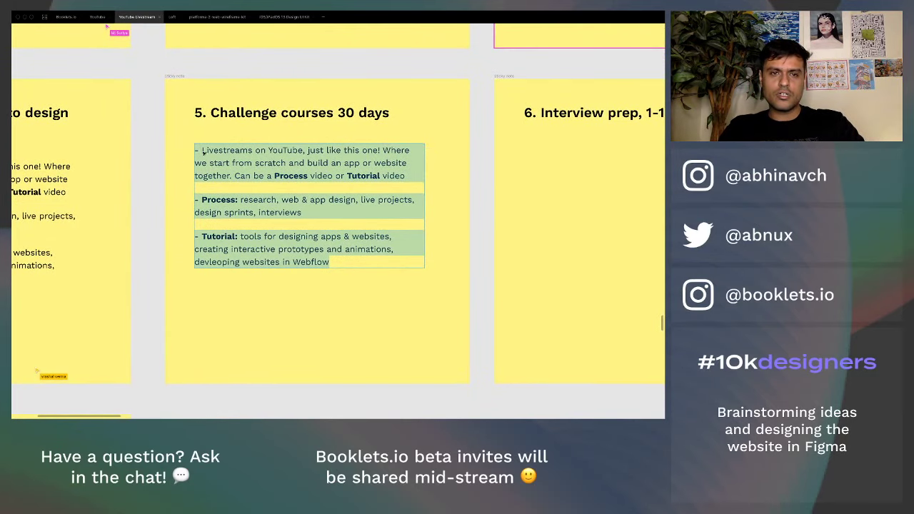
- Replace the bullet text in the challenge courses note with "- The 30 Day Portfolio Challenge" and start a second bullet
left_click(202, 150)
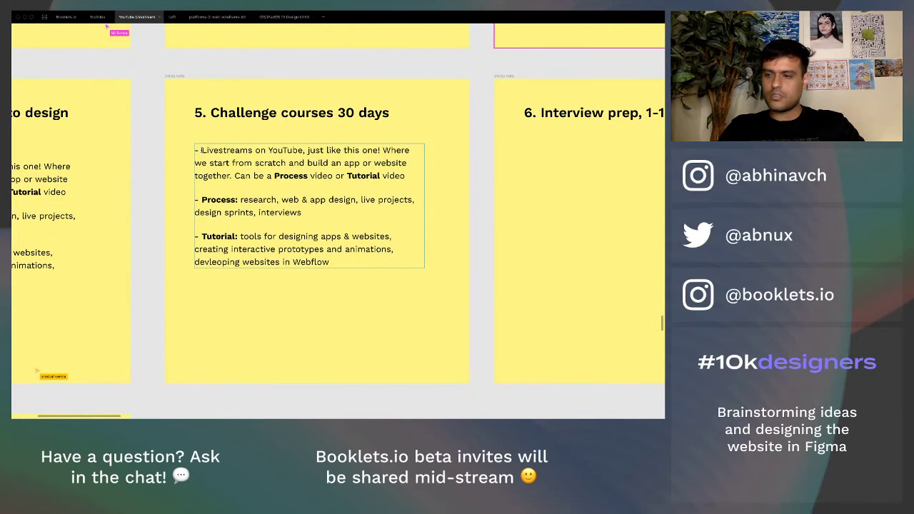
left_click_drag(202, 150, 368, 279)
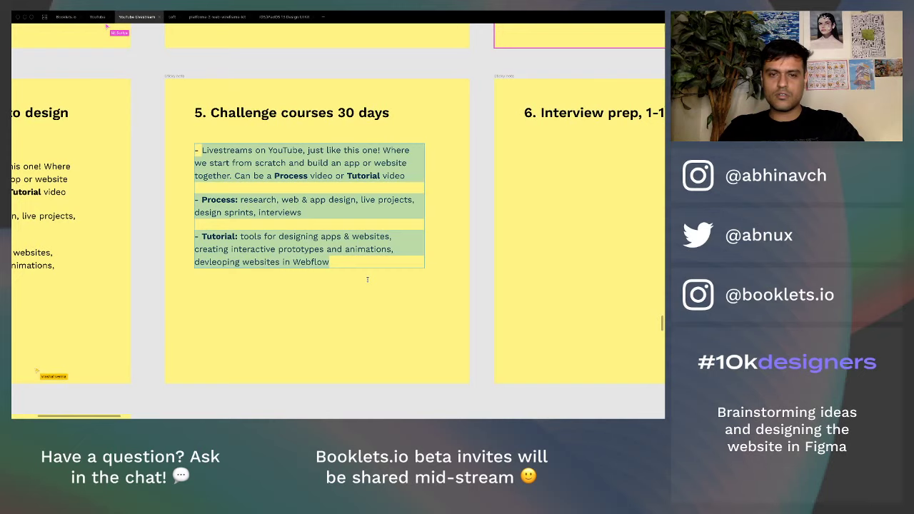
type("The 30 Day Portfol")
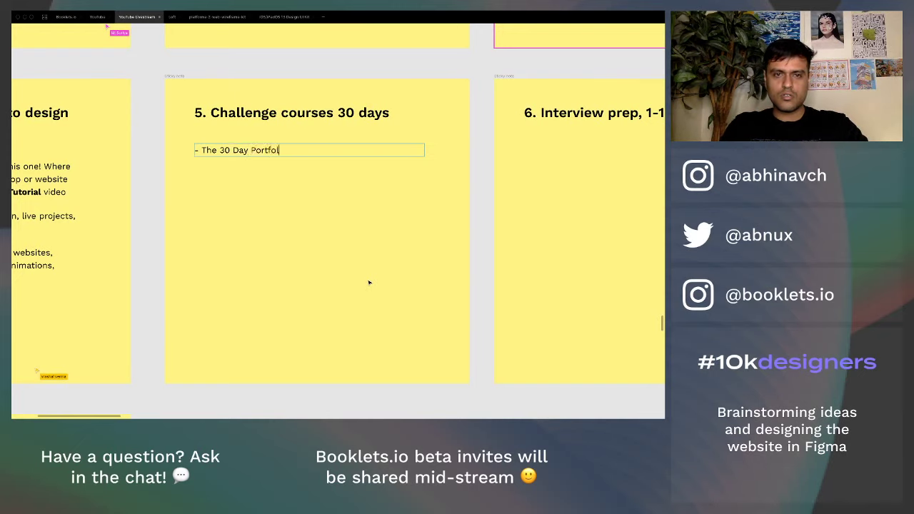
type("io Challenge")
key("Return")
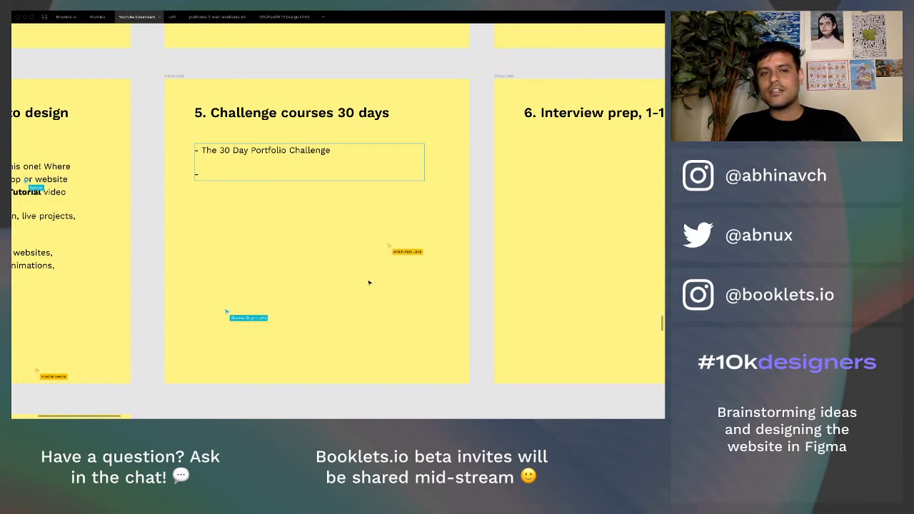
- Switch to the Chrome browser, run an internet speed test on fast.com and look at the Wi-Fi connection
key("alt+Tab")
key("ctrl+t")
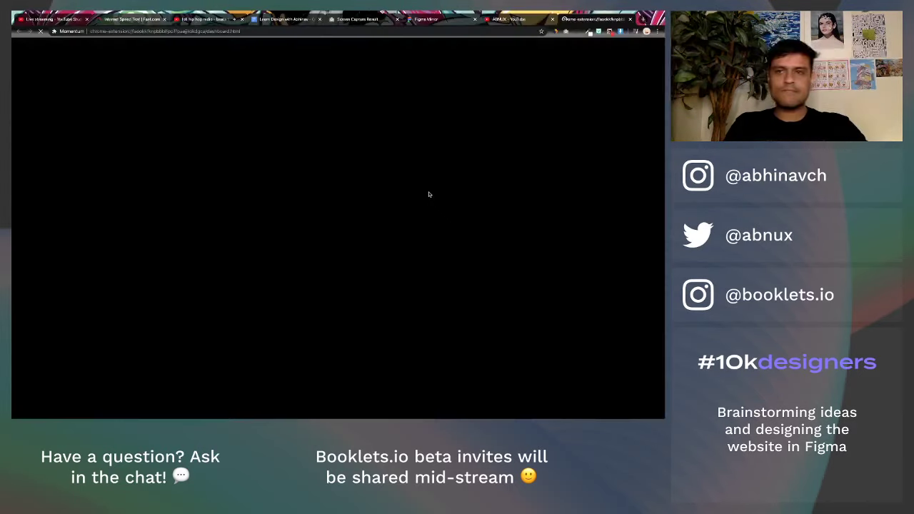
type("fast.com")
key("Return")
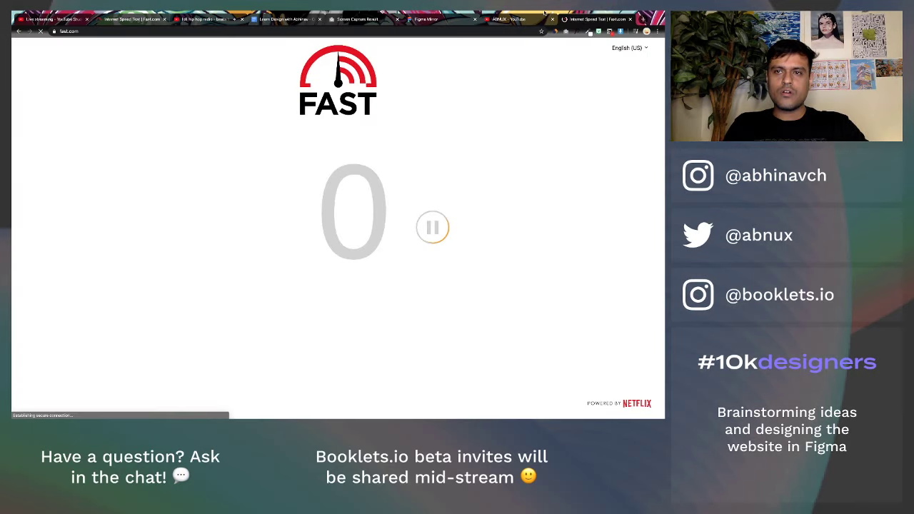
left_click(554, 14)
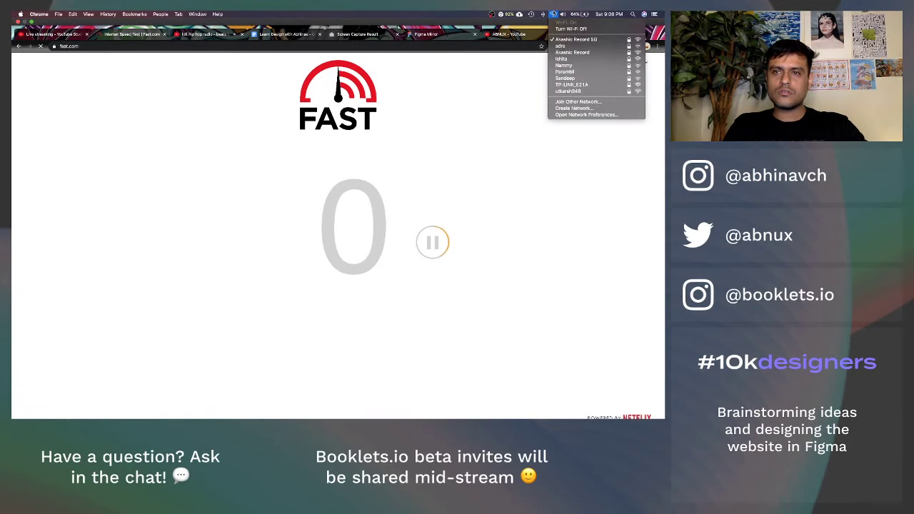
left_click(544, 212)
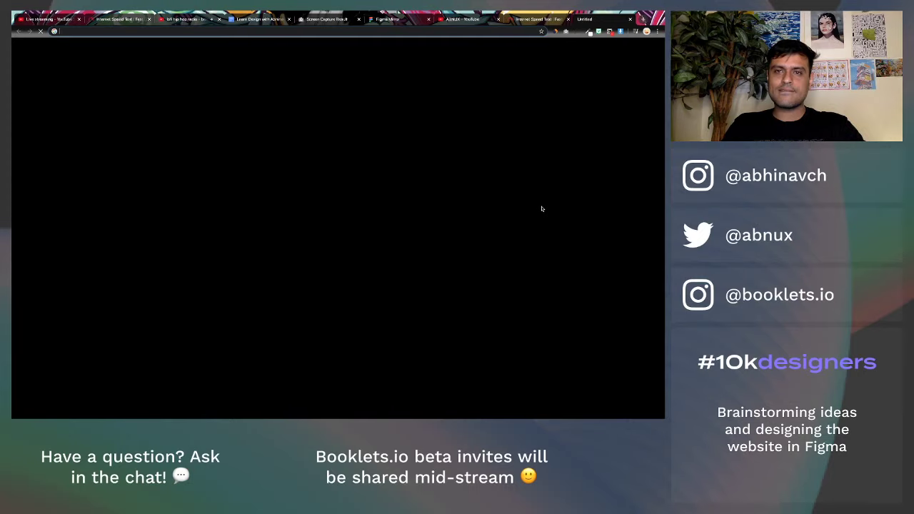
- Check the lofi hip hop radio stream, and return to the end of the second challenge courses bullet in Figma
left_click(173, 21)
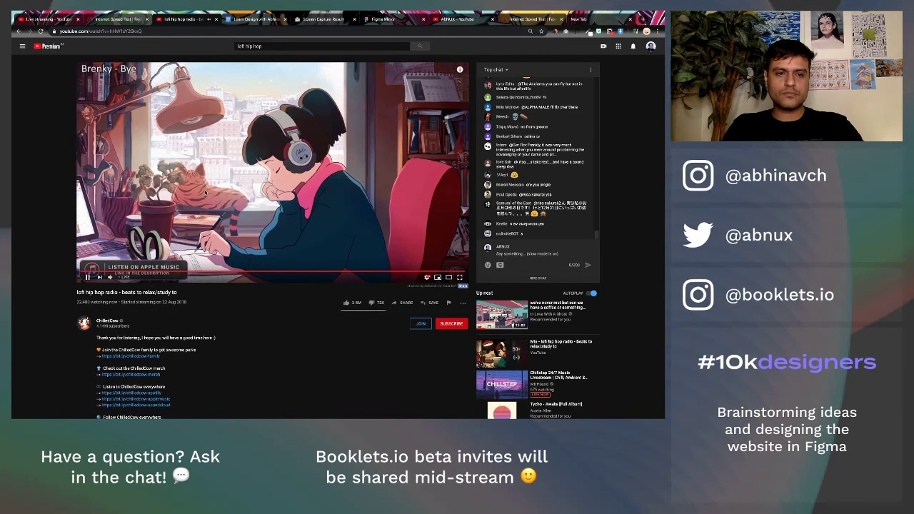
left_click(593, 19)
key("alt+Tab")
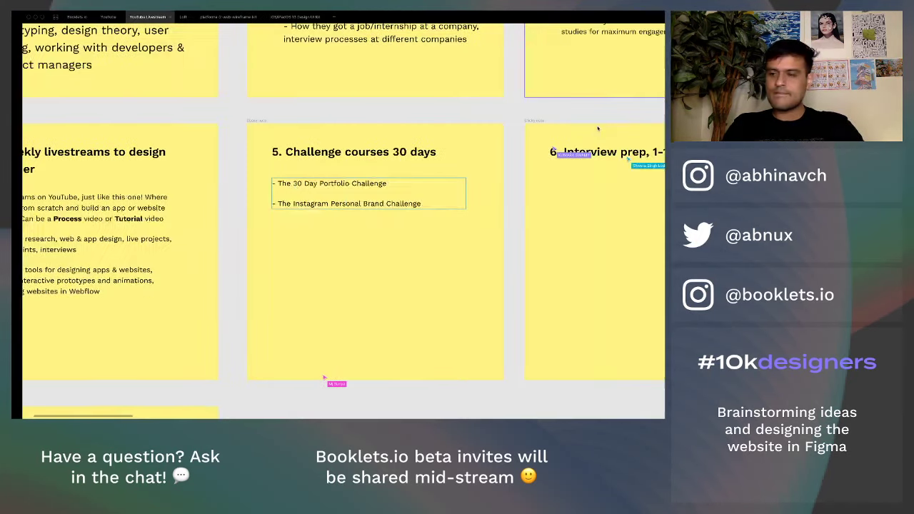
double_click(409, 206)
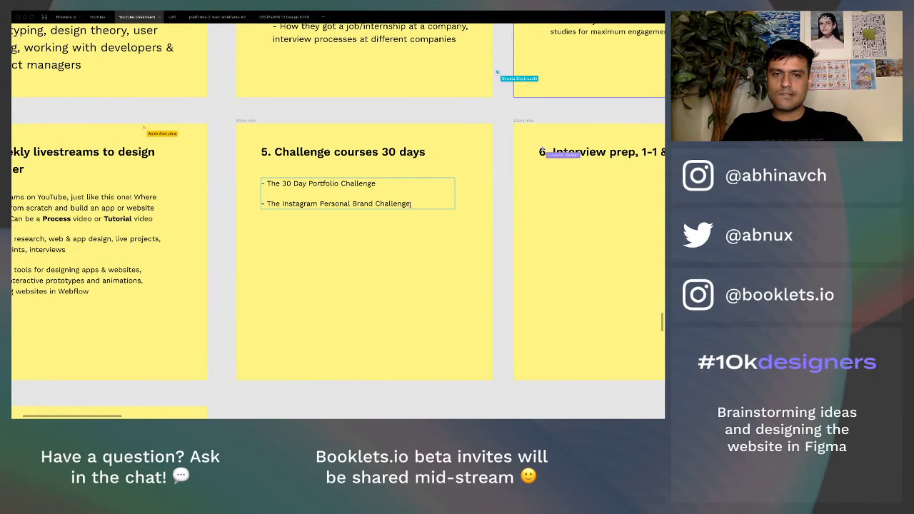
- Switch to Chrome and reload the lofi hip hop radio livestream page on YouTube
key("super+Tab")
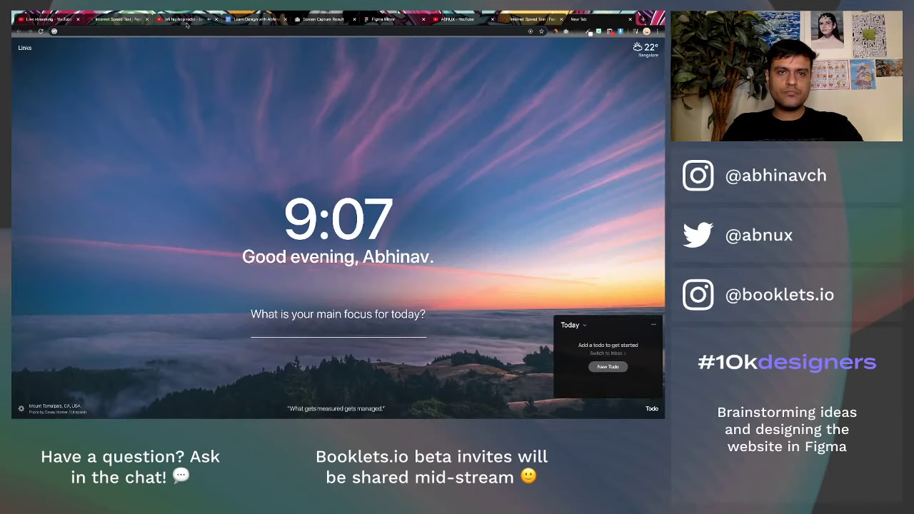
left_click(186, 24)
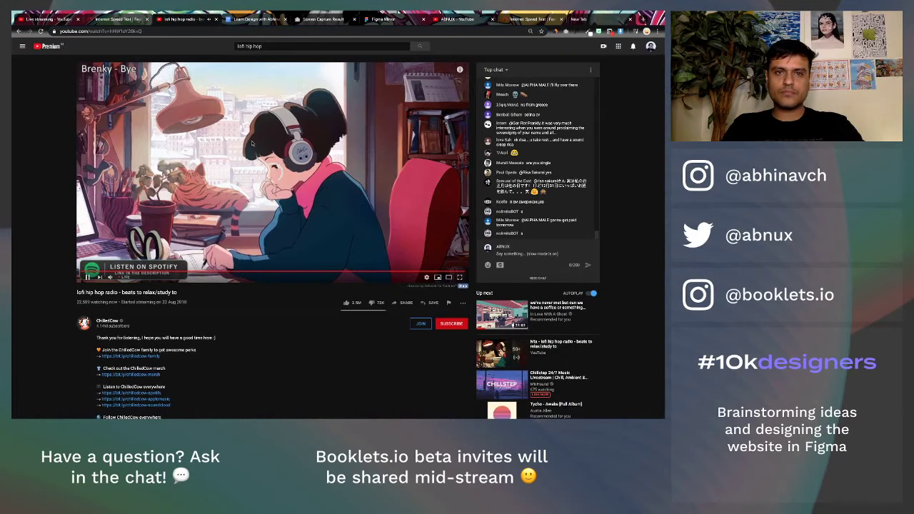
key("super+r")
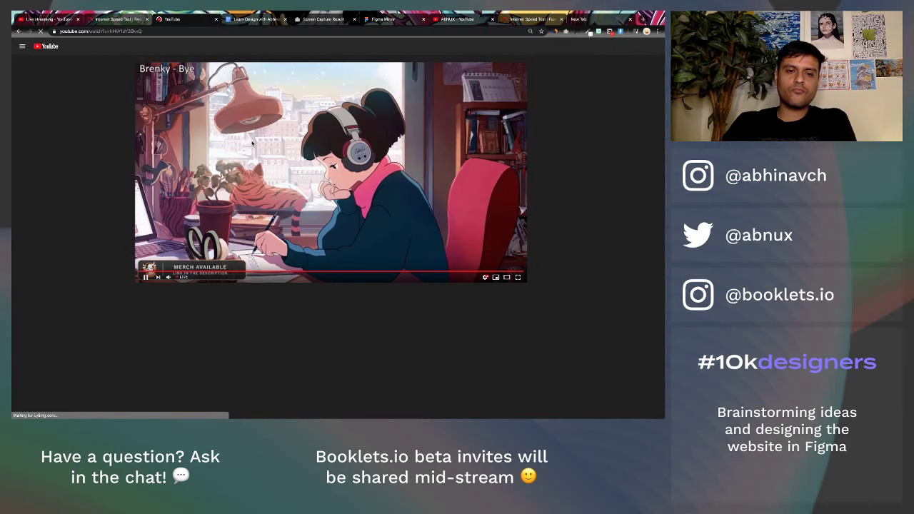
- Return to Figma and add a third bullet reading "- ??" below the Instagram Personal Brand Challenge in the challenge courses note
key("ctrl+Right")
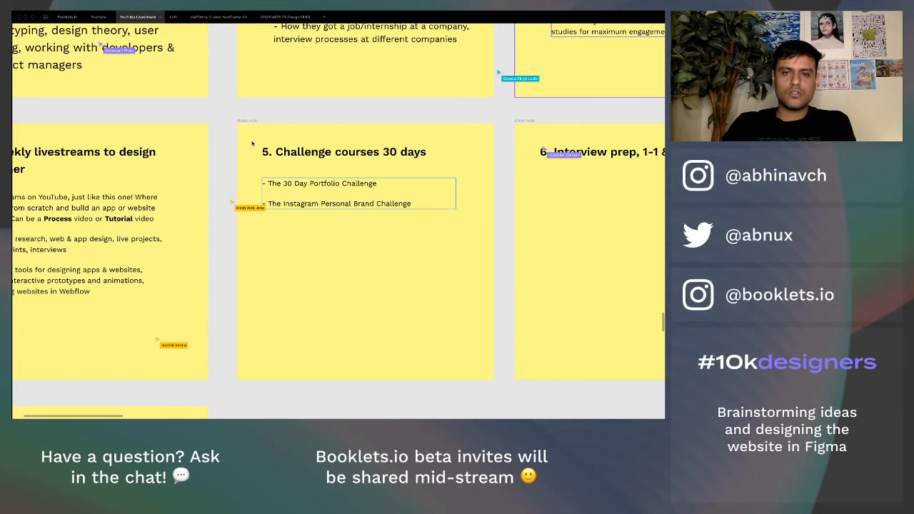
double_click(409, 203)
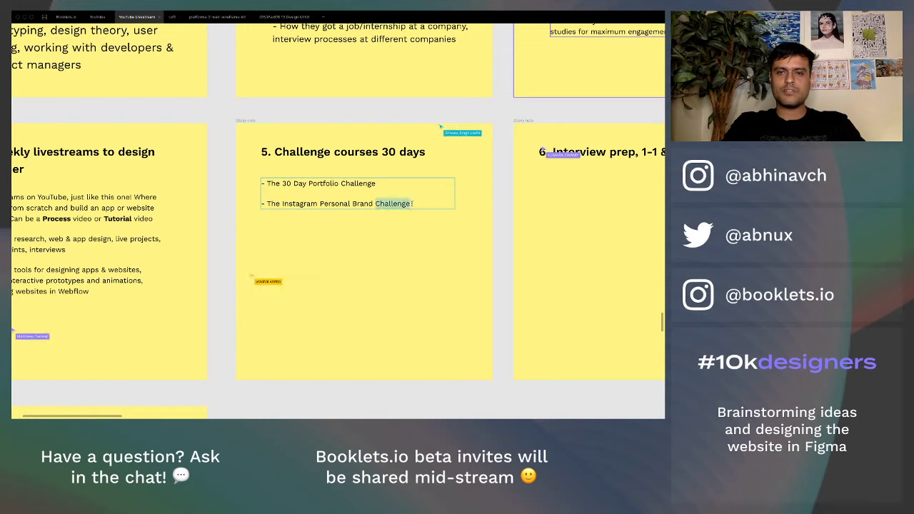
left_click(412, 204)
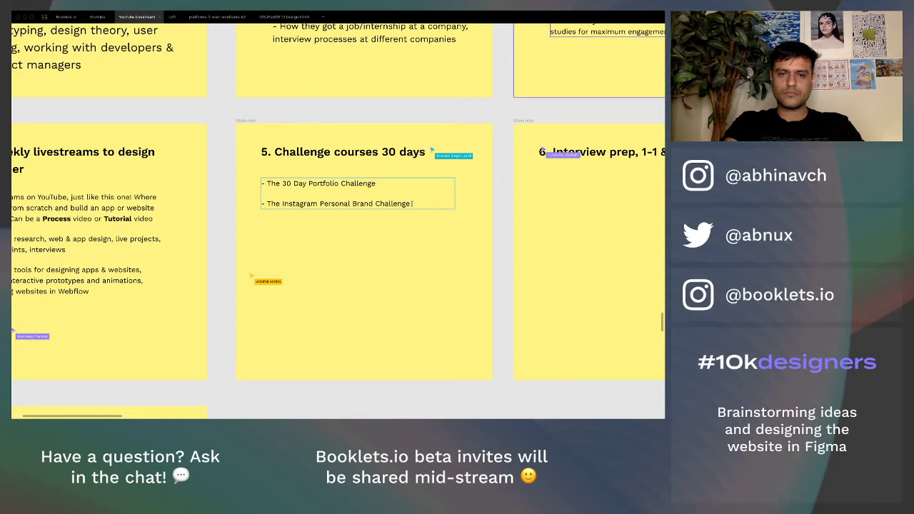
key("Return")
key("Return")
type("-")
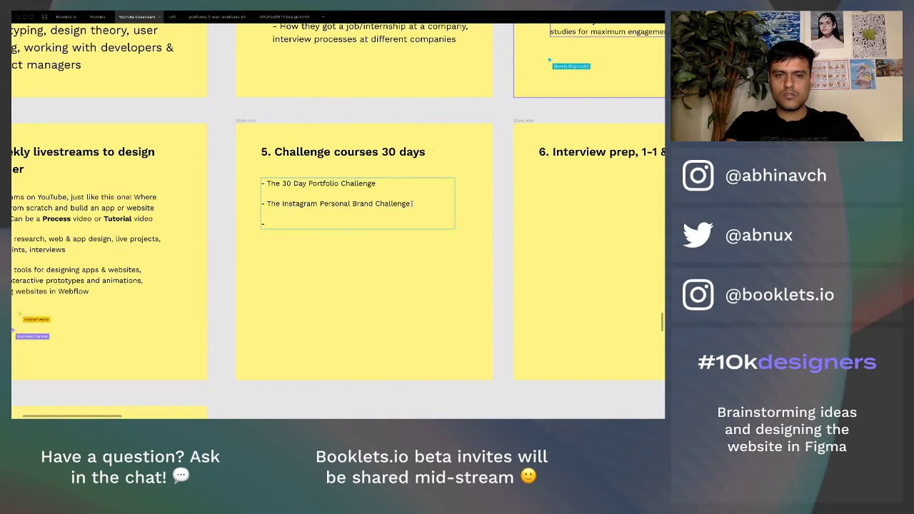
type("?")
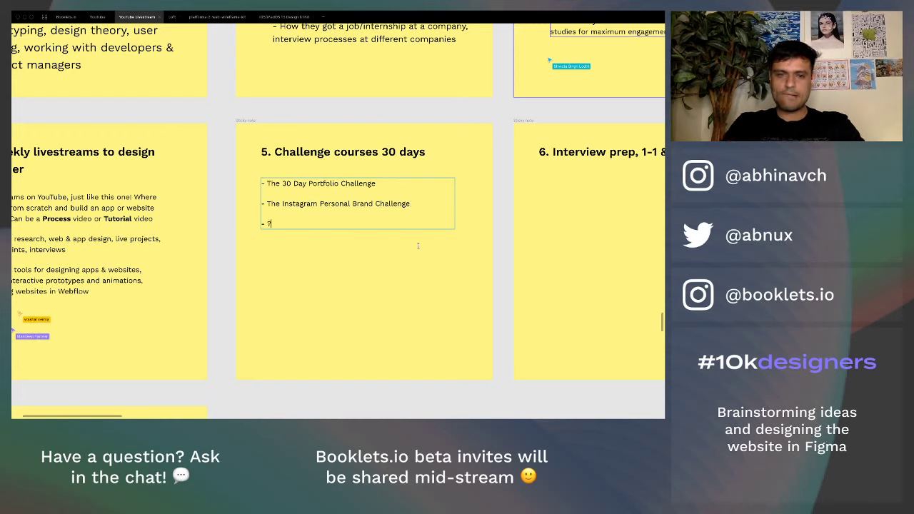
type("?")
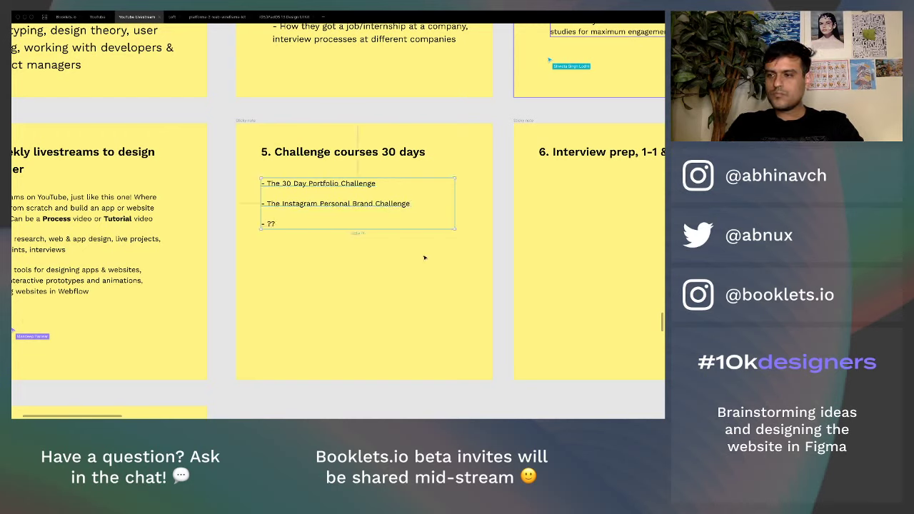
key("Escape")
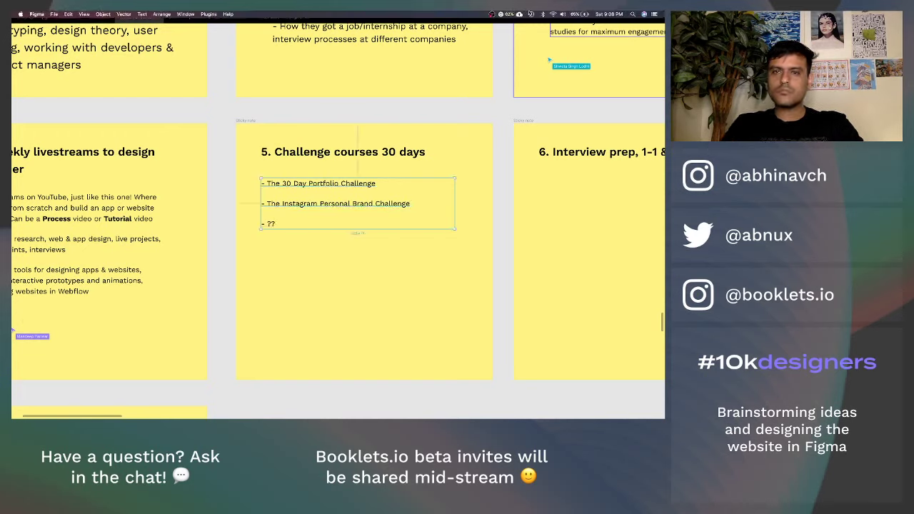
- Connect the Mac to the Bose Colour SoundLink Bluetooth speaker
left_click(542, 13)
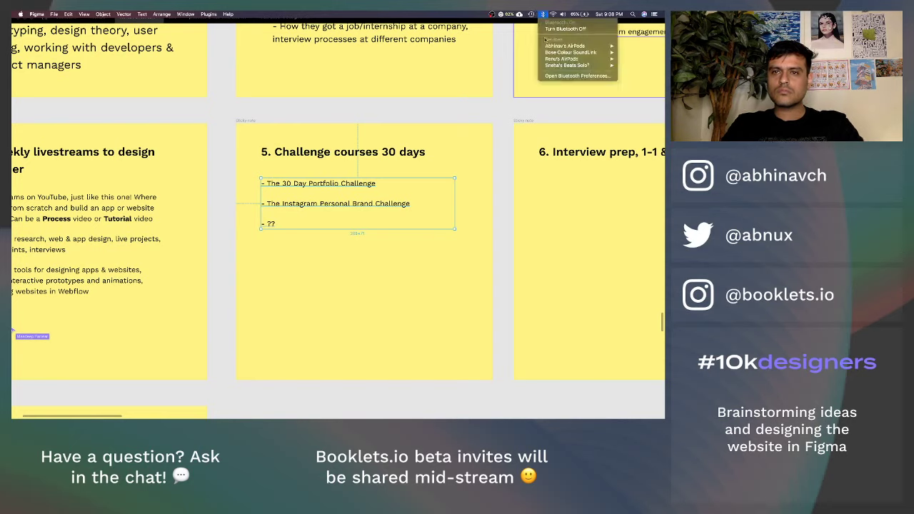
mouse_move(547, 53)
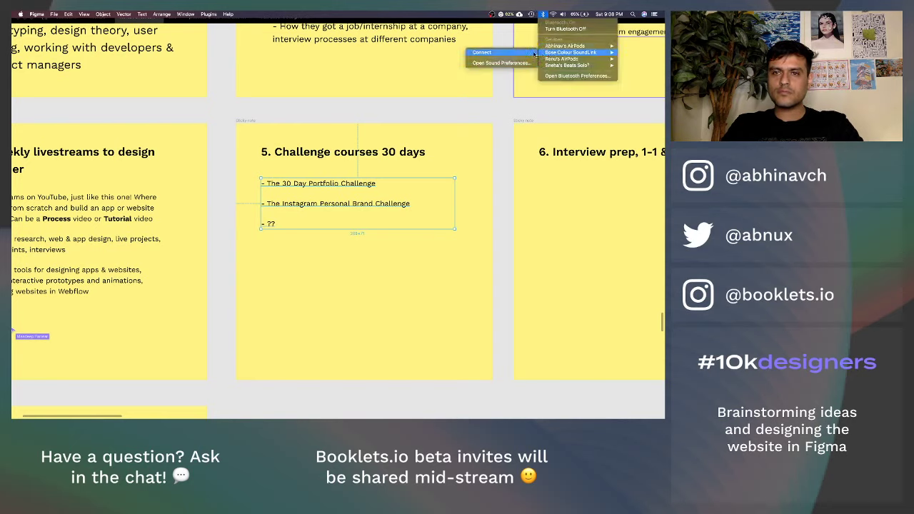
left_click(535, 53)
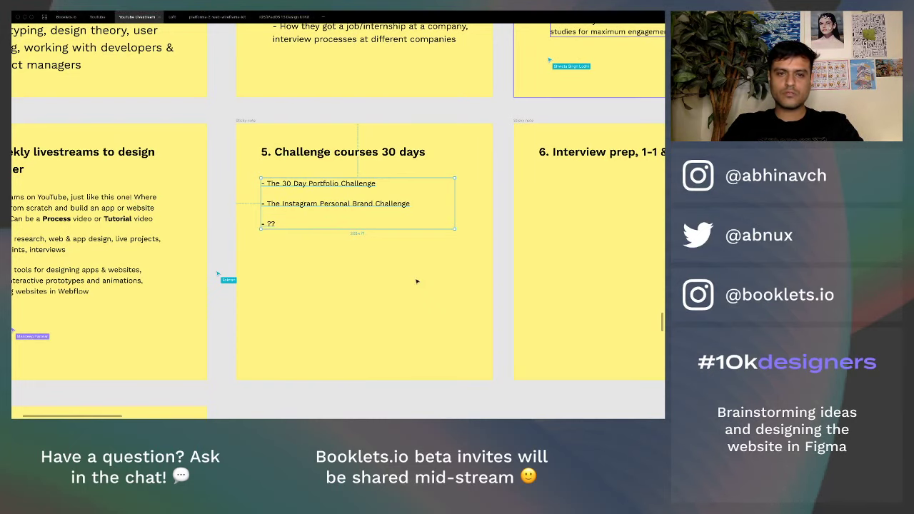
- Switch to the Chrome browser and rerun the internet speed test on fast.com
key("ctrl+Left")
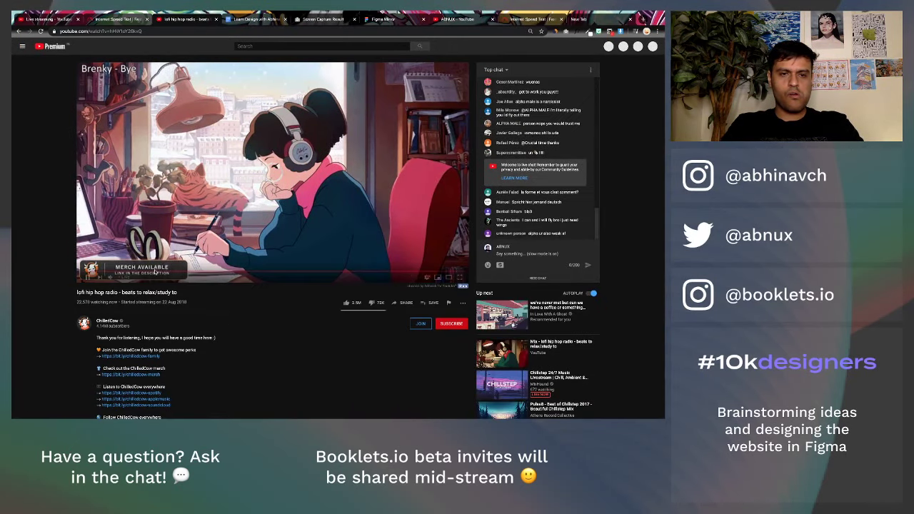
left_click(512, 19)
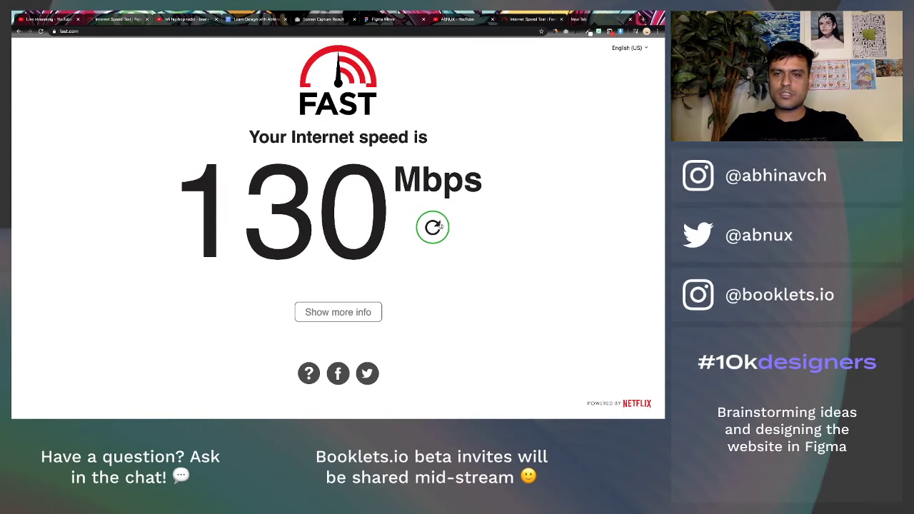
left_click(440, 227)
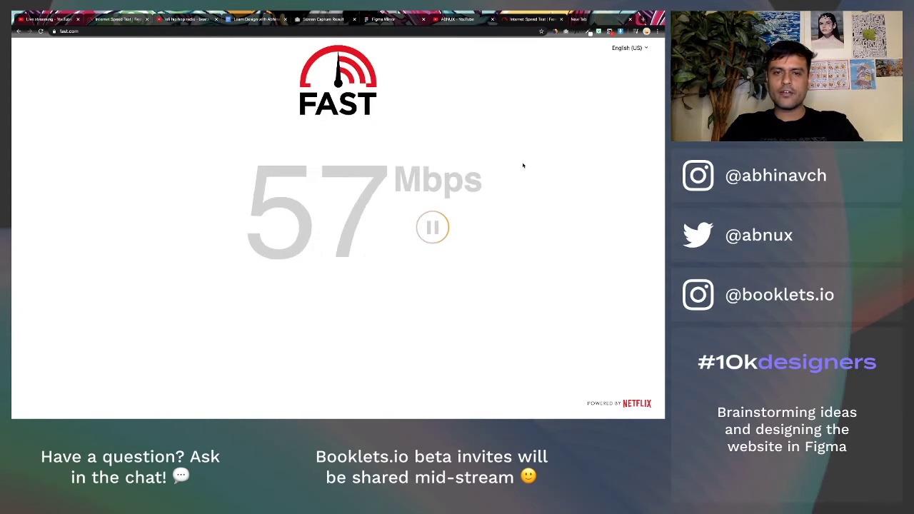
- Return to Figma and change the fifth note's heading to "5. Challenge courses 7/30 days"
key("ctrl+Right")
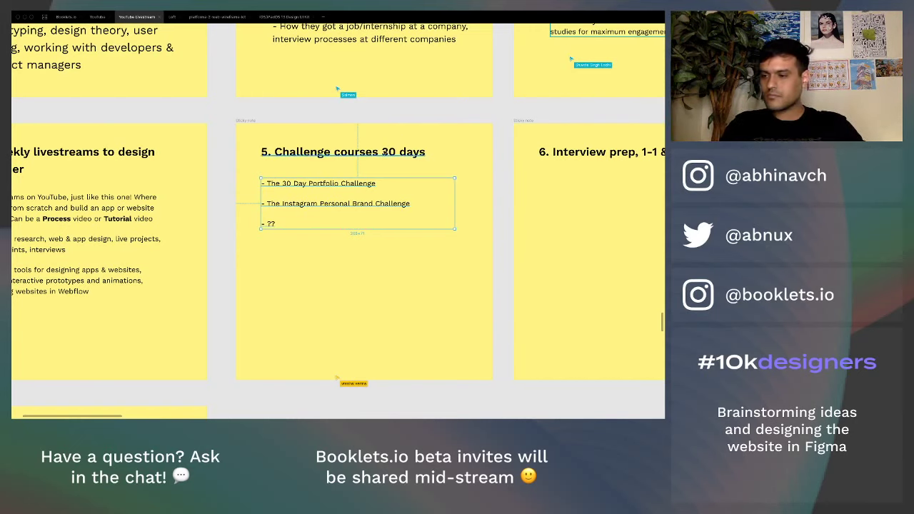
double_click(384, 152)
key("Escape")
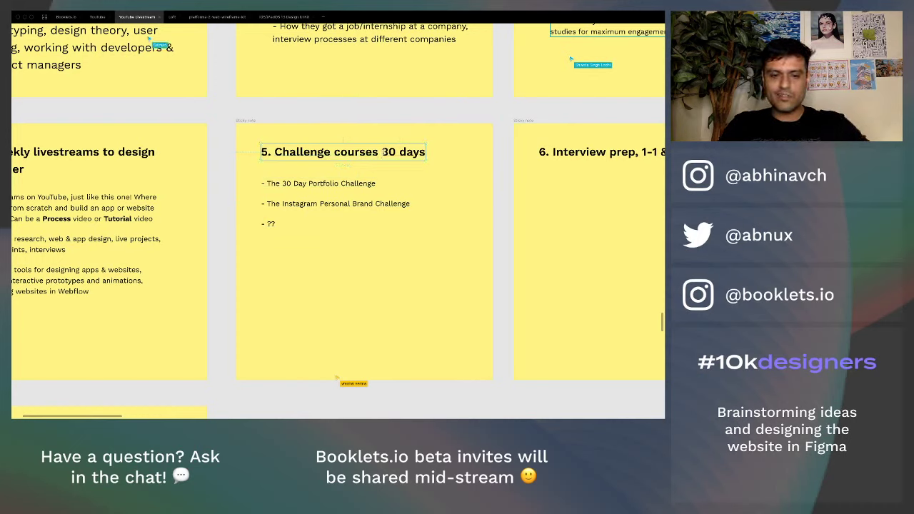
type("7/")
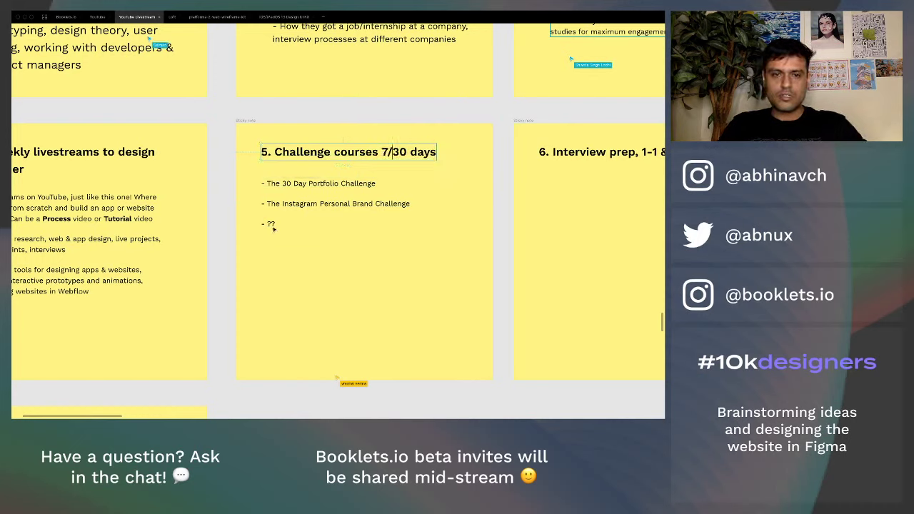
- Replace the "??" placeholder in the challenge courses note's third bullet with "The App Design Challenge"
double_click(273, 223)
left_click(274, 224)
key("BackSpace")
key("BackSpace")
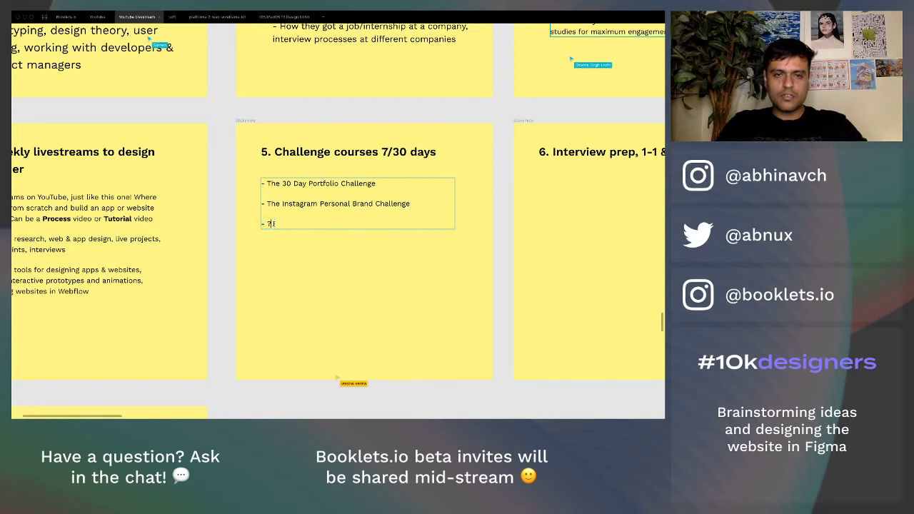
type("The Ap")
type("p Design Cla")
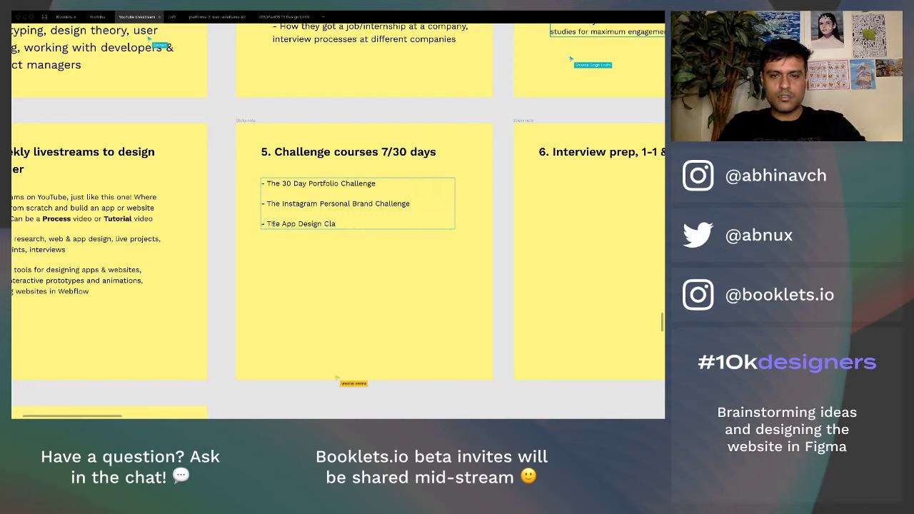
type("llenge")
- Add a fourth bullet reading "- The Landing Page Design Challenge" to the challenge courses note
key("Return")
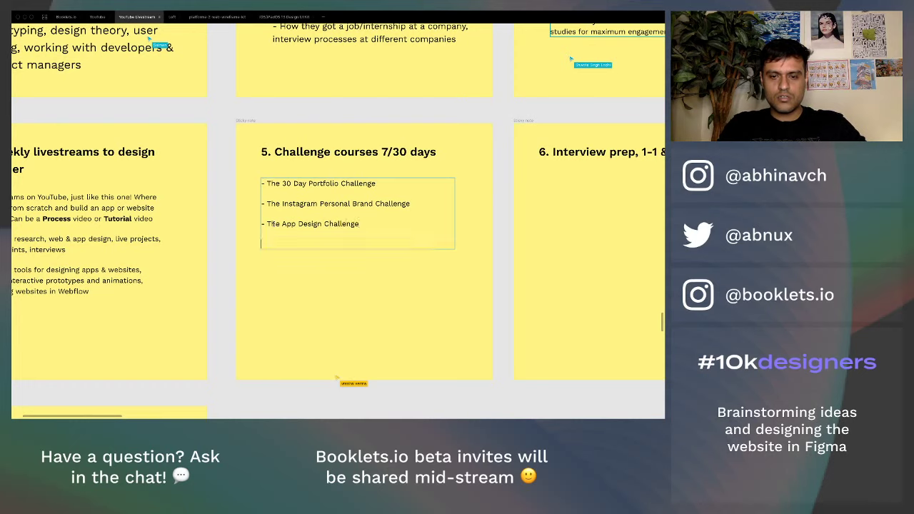
type("- The ")
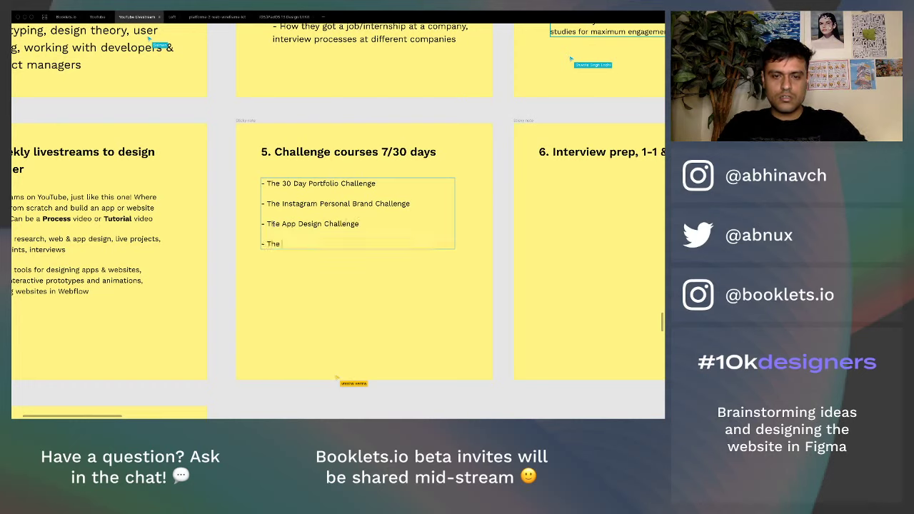
type("Landing Page ")
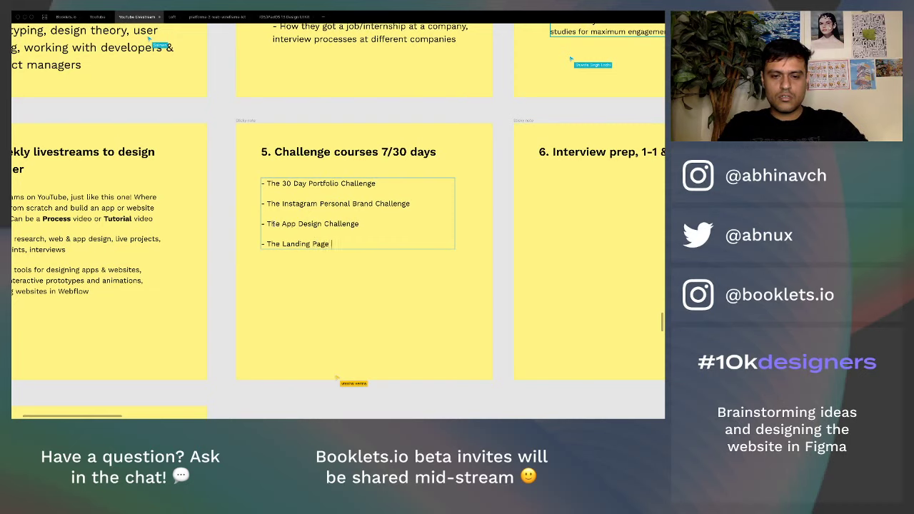
type("Design Challenge")
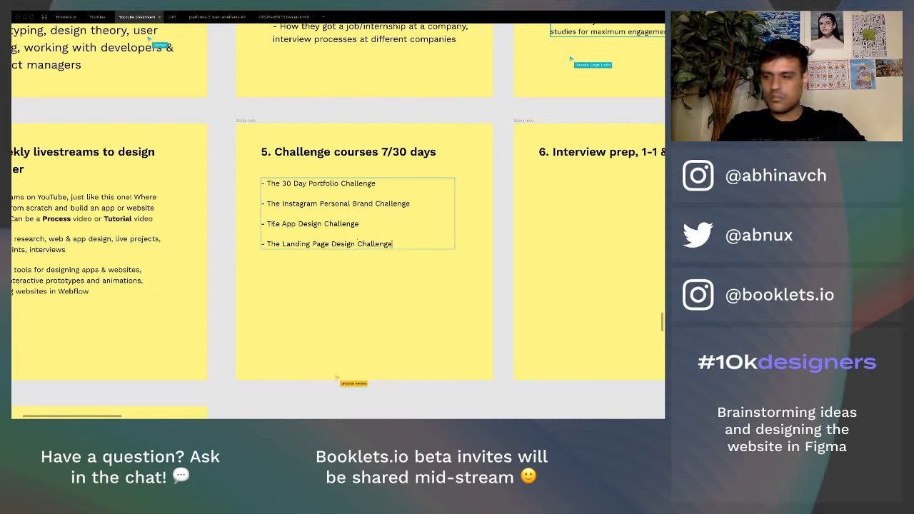